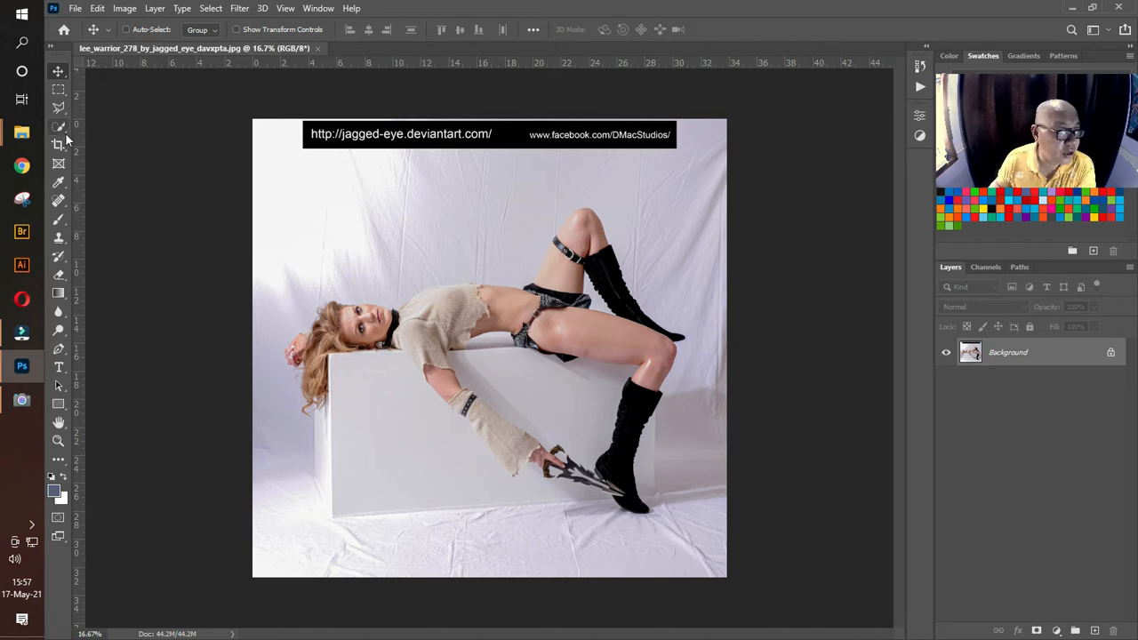
Step: Select the woman's head, sweater, torso and thighs using the Quick Selection tool with a 125 px brush
{"action": "left_click", "coordinate": [60, 128]}
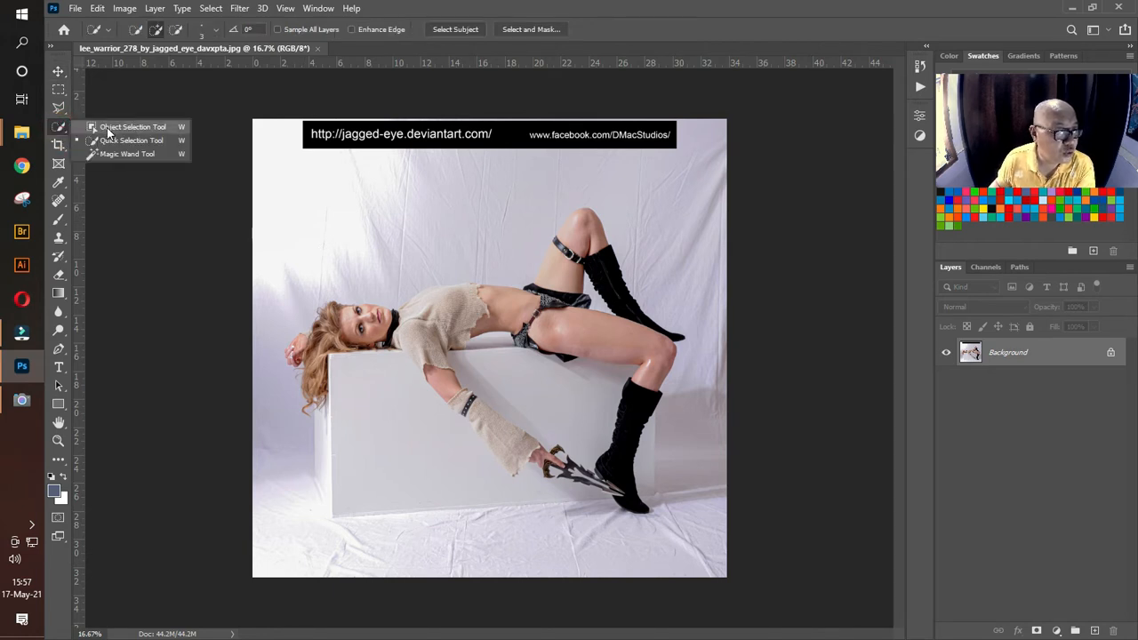
{"action": "left_click", "coordinate": [111, 140]}
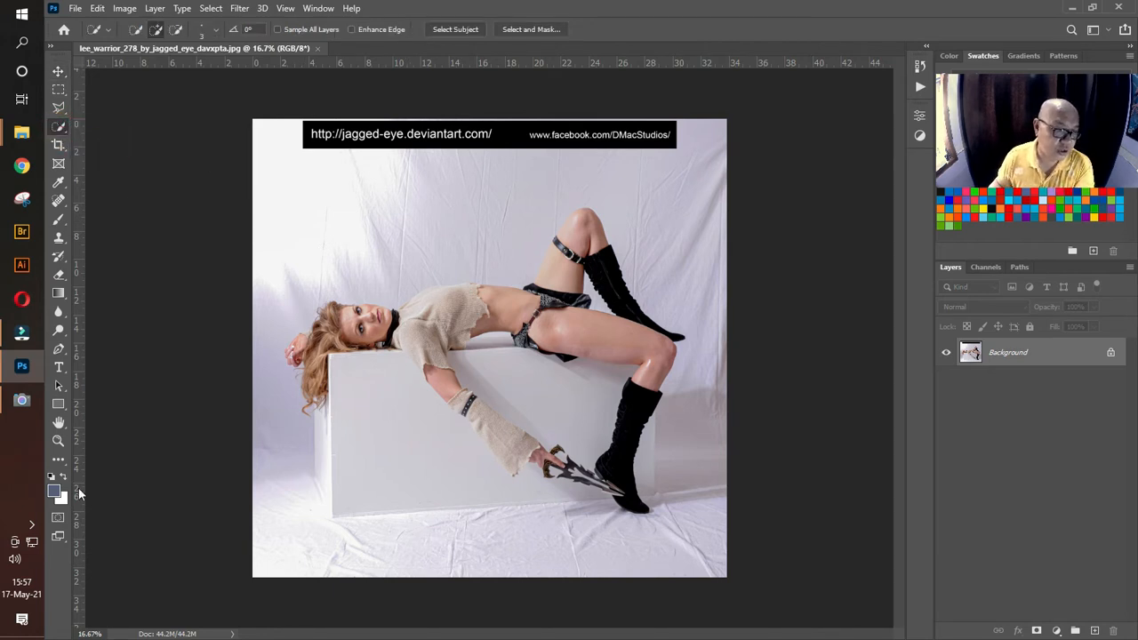
{"action": "left_click", "coordinate": [58, 440]}
{"action": "left_click_drag", "start_coordinate": [352, 342], "coordinate": [353, 342]}
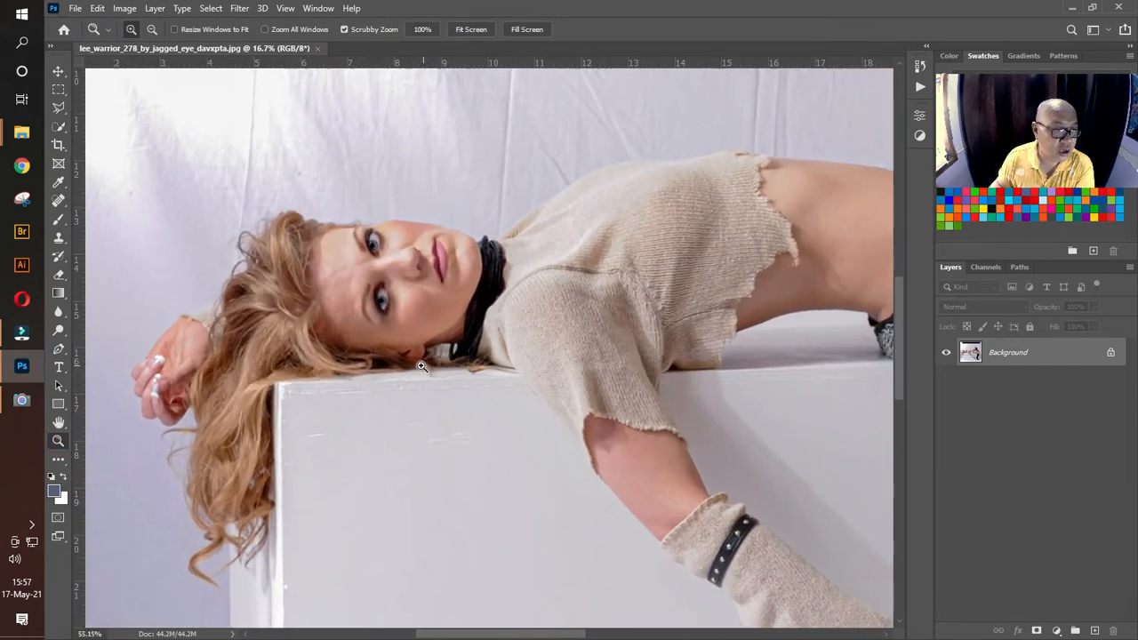
{"action": "left_click", "coordinate": [57, 127]}
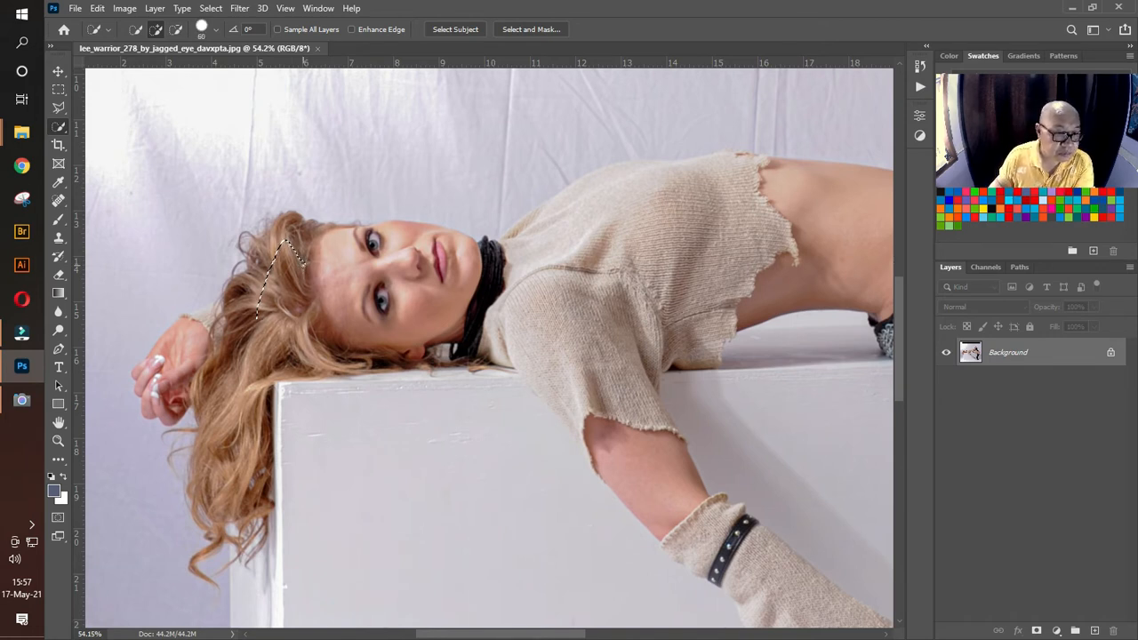
{"action": "key", "text": "bracketright"}
{"action": "key", "text": "bracketright"}
{"action": "key", "text": "bracketright"}
{"action": "key", "text": "bracketright"}
{"action": "key", "text": "bracketright"}
{"action": "mouse_move", "coordinate": [291, 270]}
{"action": "left_mouse_down"}
{"action": "mouse_move", "coordinate": [358, 268]}
{"action": "mouse_move", "coordinate": [407, 261]}
{"action": "mouse_move", "coordinate": [459, 282]}
{"action": "mouse_move", "coordinate": [552, 259]}
{"action": "mouse_move", "coordinate": [620, 205]}
{"action": "mouse_move", "coordinate": [647, 199]}
{"action": "mouse_move", "coordinate": [522, 245]}
{"action": "mouse_move", "coordinate": [753, 193]}
{"action": "mouse_move", "coordinate": [815, 210]}
{"action": "mouse_move", "coordinate": [714, 270]}
{"action": "mouse_move", "coordinate": [743, 259]}
{"action": "mouse_move", "coordinate": [330, 310]}
{"action": "left_mouse_up"}
{"action": "mouse_move", "coordinate": [432, 265]}
{"action": "left_mouse_down"}
{"action": "mouse_move", "coordinate": [589, 307]}
{"action": "mouse_move", "coordinate": [659, 348]}
{"action": "mouse_move", "coordinate": [539, 363]}
{"action": "left_mouse_up"}
{"action": "mouse_move", "coordinate": [607, 223]}
{"action": "left_mouse_down"}
{"action": "mouse_move", "coordinate": [546, 384]}
{"action": "mouse_move", "coordinate": [496, 409]}
{"action": "mouse_move", "coordinate": [629, 203]}
{"action": "mouse_move", "coordinate": [560, 222]}
{"action": "mouse_move", "coordinate": [518, 197]}
{"action": "mouse_move", "coordinate": [505, 219]}
{"action": "mouse_move", "coordinate": [547, 309]}
{"action": "mouse_move", "coordinate": [638, 450]}
{"action": "left_mouse_up"}
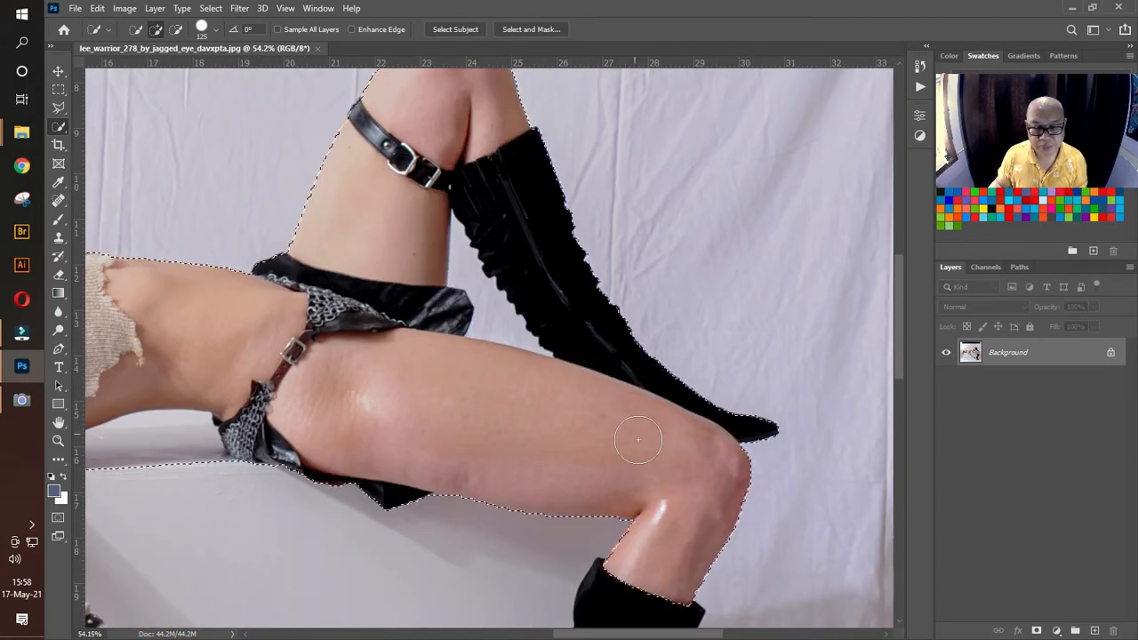
Step: Extend the quick selection down the lower leg and boot and across the dagger and the hand holding it
{"action": "left_click_drag", "start_coordinate": [551, 442], "coordinate": [349, 205]}
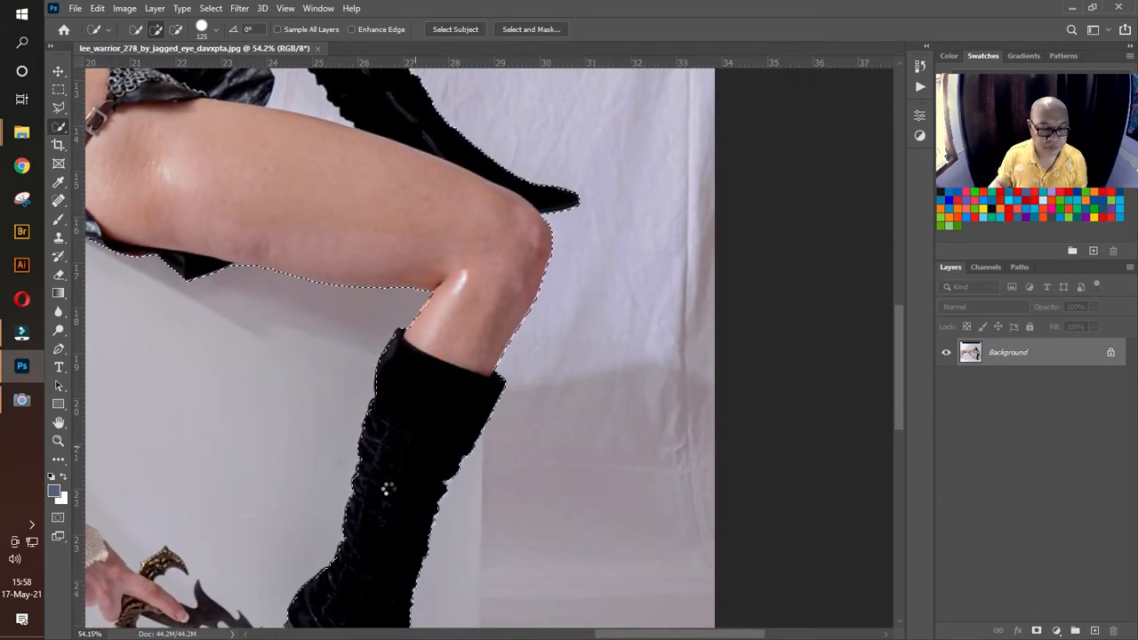
{"action": "left_click_drag", "start_coordinate": [389, 489], "coordinate": [513, 212]}
{"action": "mouse_move", "coordinate": [488, 326]}
{"action": "left_mouse_down"}
{"action": "mouse_move", "coordinate": [467, 308]}
{"action": "mouse_move", "coordinate": [490, 363]}
{"action": "mouse_move", "coordinate": [460, 373]}
{"action": "mouse_move", "coordinate": [462, 391]}
{"action": "mouse_move", "coordinate": [220, 278]}
{"action": "mouse_move", "coordinate": [271, 283]}
{"action": "left_mouse_up"}
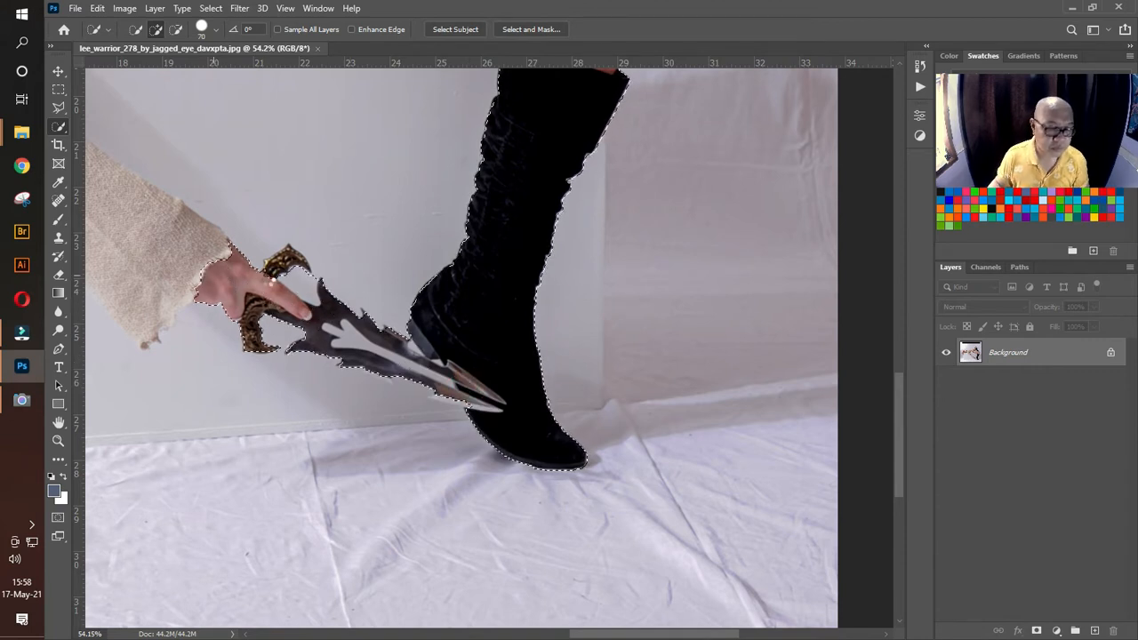
Step: Add the dagger's hilt, the sleeve and the lowered arm up to the shoulder with a 35 px brush
{"action": "key", "text": "bracketleft"}
{"action": "key", "text": "bracketleft"}
{"action": "key", "text": "bracketleft"}
{"action": "key", "text": "bracketleft"}
{"action": "key", "text": "bracketleft"}
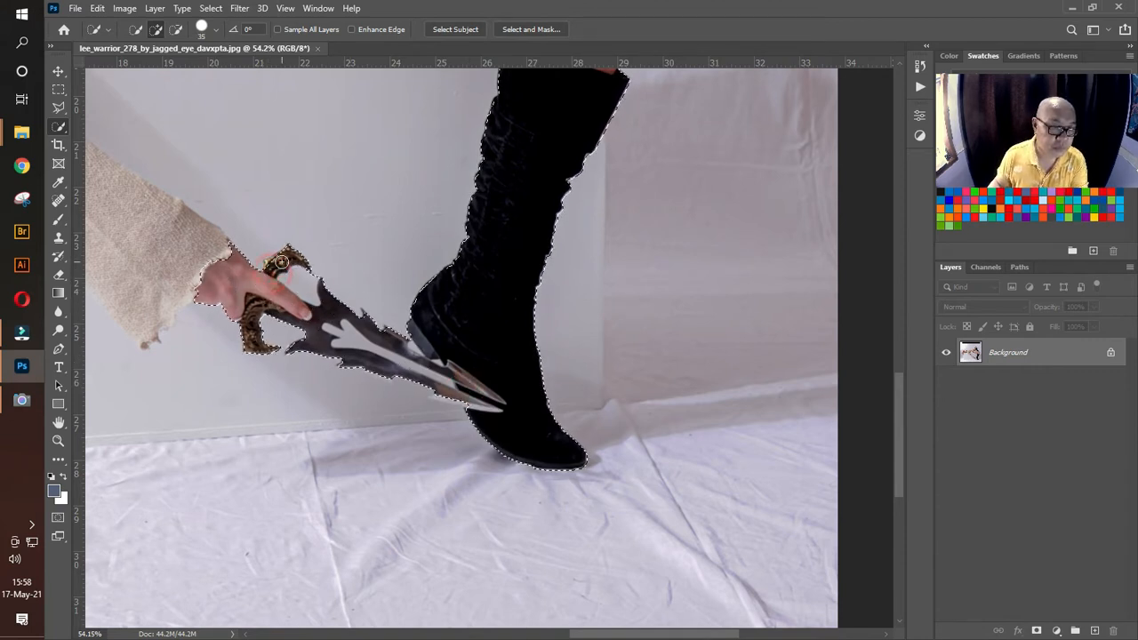
{"action": "mouse_move", "coordinate": [191, 257]}
{"action": "left_mouse_down"}
{"action": "mouse_move", "coordinate": [475, 351]}
{"action": "mouse_move", "coordinate": [602, 376]}
{"action": "mouse_move", "coordinate": [467, 302]}
{"action": "left_mouse_up"}
{"action": "mouse_move", "coordinate": [414, 242]}
{"action": "left_mouse_down"}
{"action": "mouse_move", "coordinate": [385, 228]}
{"action": "mouse_move", "coordinate": [498, 343]}
{"action": "mouse_move", "coordinate": [534, 406]}
{"action": "left_mouse_up"}
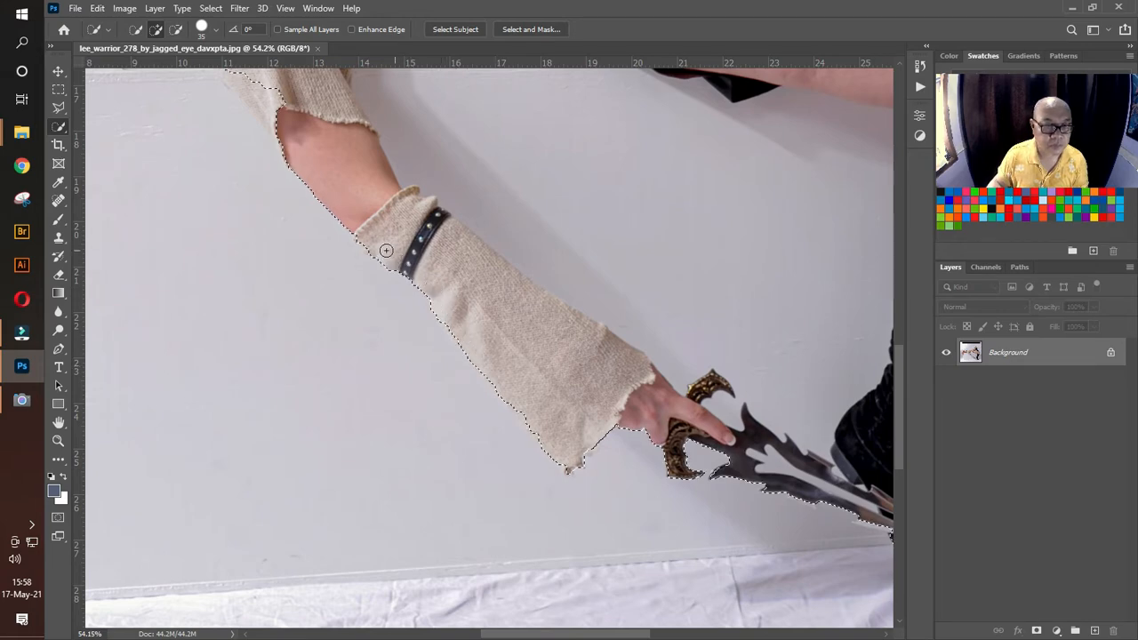
{"action": "mouse_move", "coordinate": [299, 144]}
{"action": "left_mouse_down"}
{"action": "mouse_move", "coordinate": [396, 295]}
{"action": "mouse_move", "coordinate": [449, 439]}
{"action": "mouse_move", "coordinate": [390, 375]}
{"action": "left_mouse_up"}
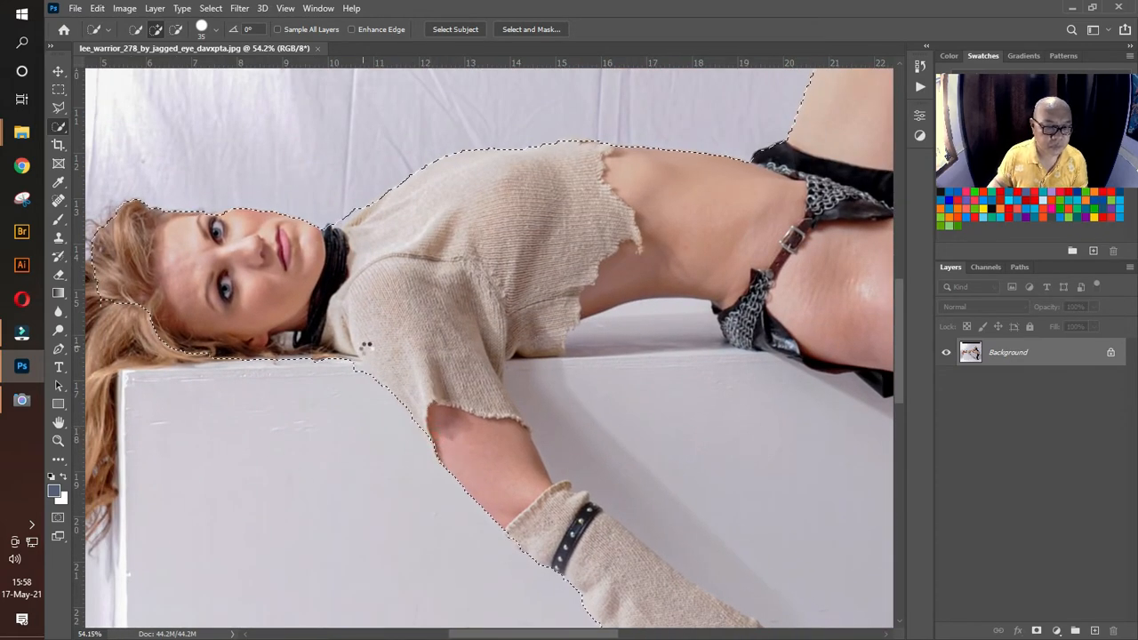
Step: Add the raised hand behind the head and the hair hanging beside the box to the selection
{"action": "left_click_drag", "start_coordinate": [284, 315], "coordinate": [691, 261]}
{"action": "left_click_drag", "start_coordinate": [505, 255], "coordinate": [429, 287]}
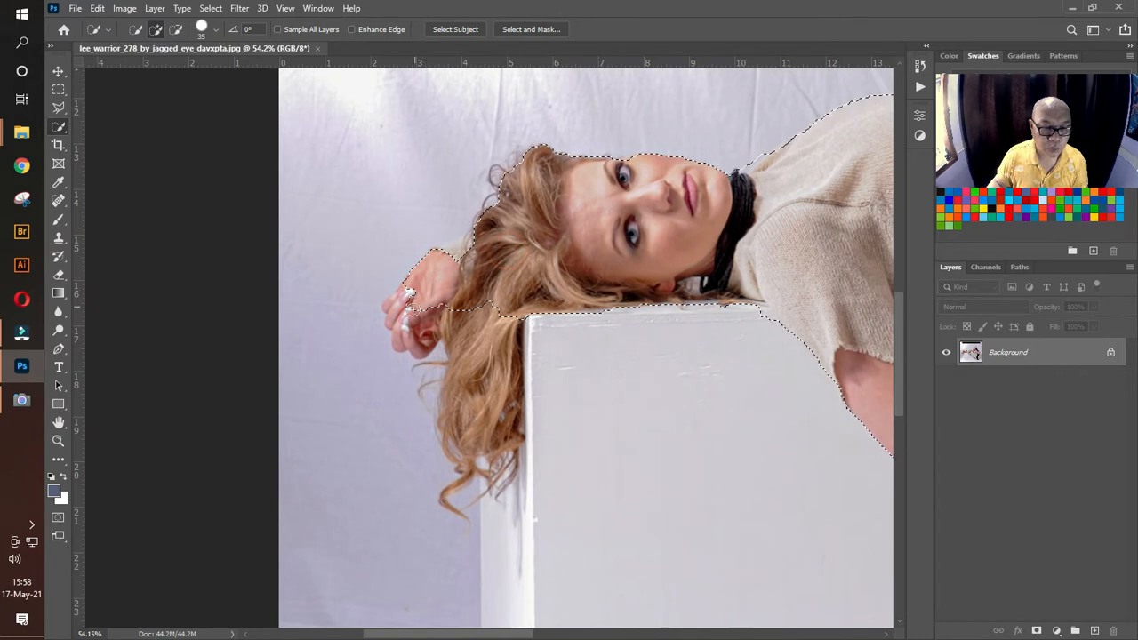
{"action": "mouse_move", "coordinate": [403, 334]}
{"action": "left_mouse_down"}
{"action": "mouse_move", "coordinate": [395, 301]}
{"action": "mouse_move", "coordinate": [398, 313]}
{"action": "left_mouse_up"}
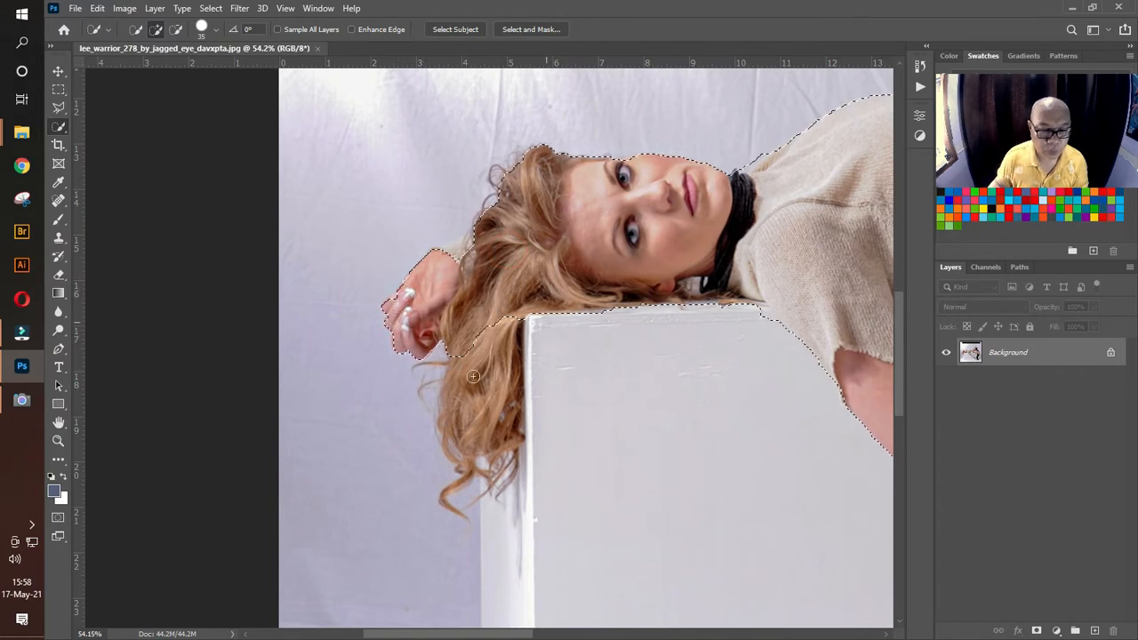
{"action": "left_click_drag", "start_coordinate": [465, 331], "coordinate": [478, 443]}
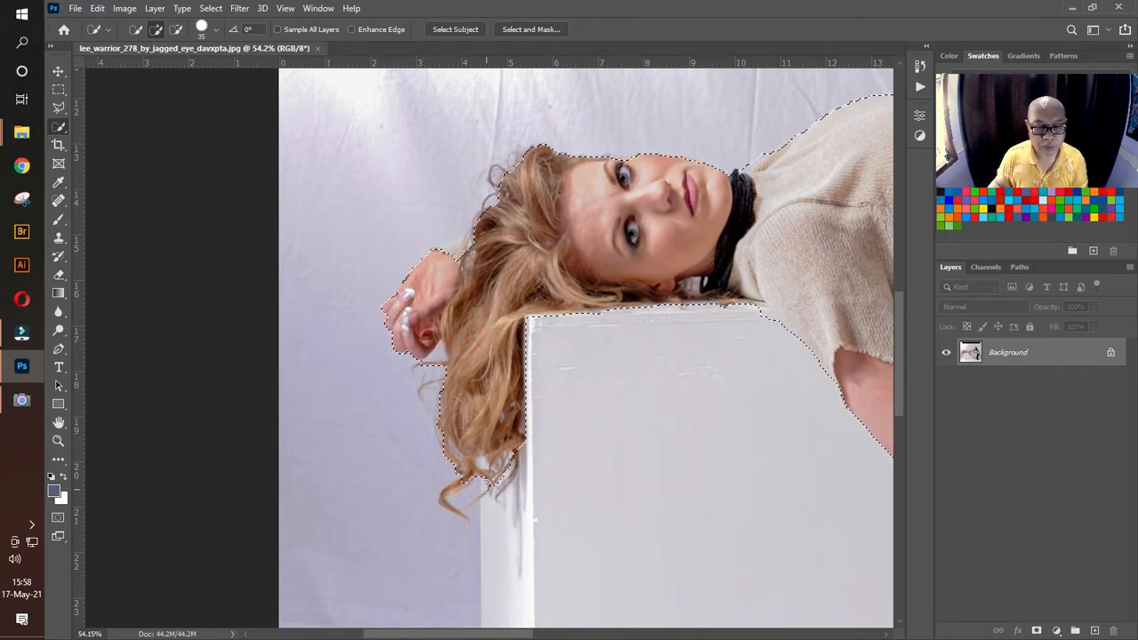
Step: Add the curled hair tip at the lower end of the hanging hair with a 10 px selection brush
{"action": "key", "text": "bracketleft"}
{"action": "key", "text": "bracketleft"}
{"action": "key", "text": "bracketleft"}
{"action": "key", "text": "bracketleft"}
{"action": "key", "text": "bracketleft"}
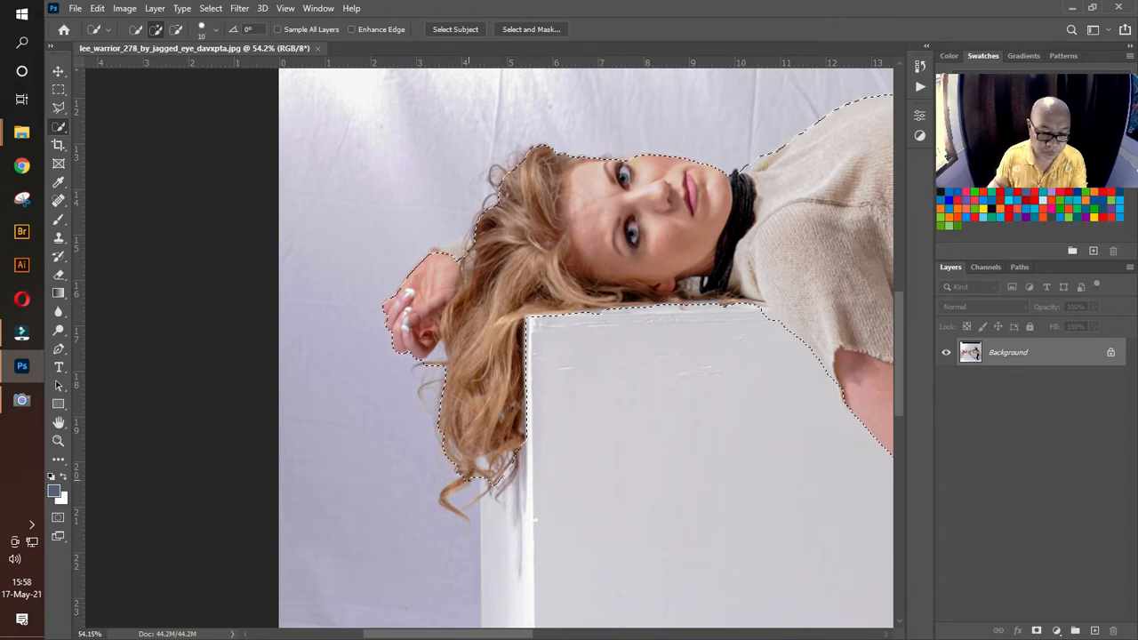
{"action": "left_click_drag", "start_coordinate": [468, 480], "coordinate": [444, 494]}
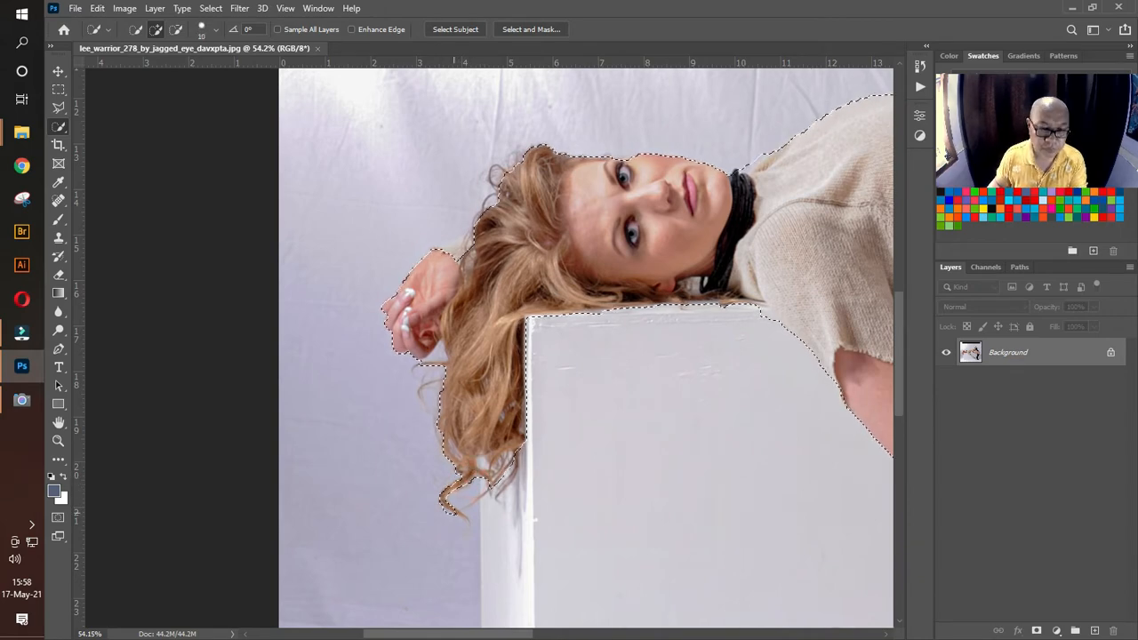
Step: Subtract the box area enclosed by the arm, body and leg, including the gap beneath the waist, from the selection
{"action": "left_click_drag", "start_coordinate": [722, 242], "coordinate": [188, 370]}
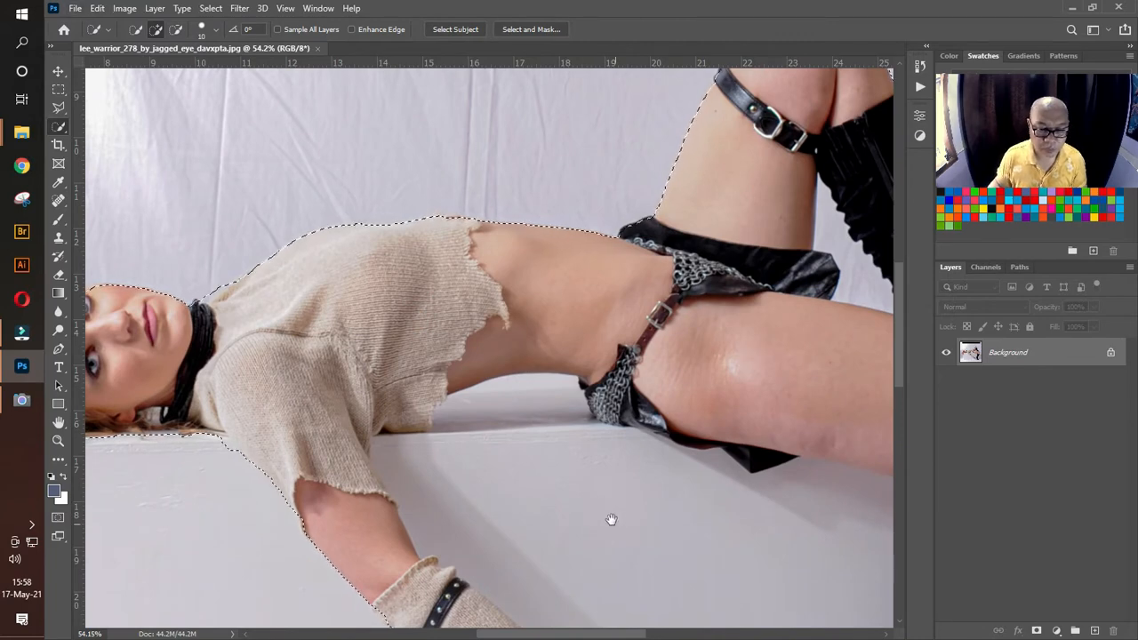
{"action": "left_click_drag", "start_coordinate": [610, 521], "coordinate": [476, 266]}
{"action": "left_click", "coordinate": [598, 477], "text": "alt"}
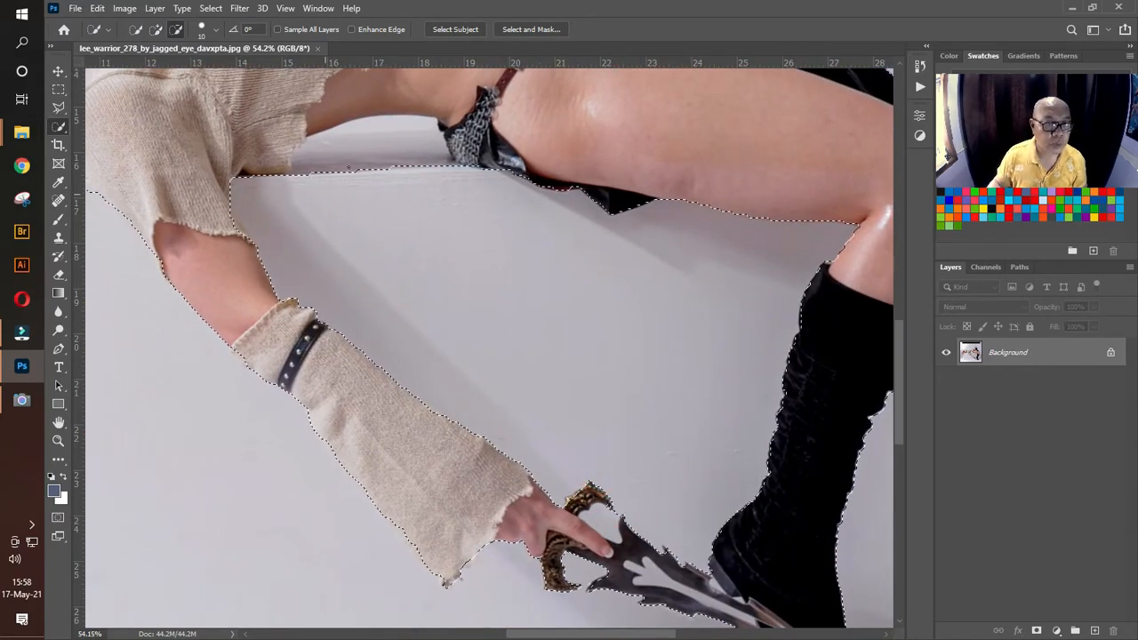
{"action": "left_click_drag", "start_coordinate": [348, 167], "coordinate": [379, 132]}
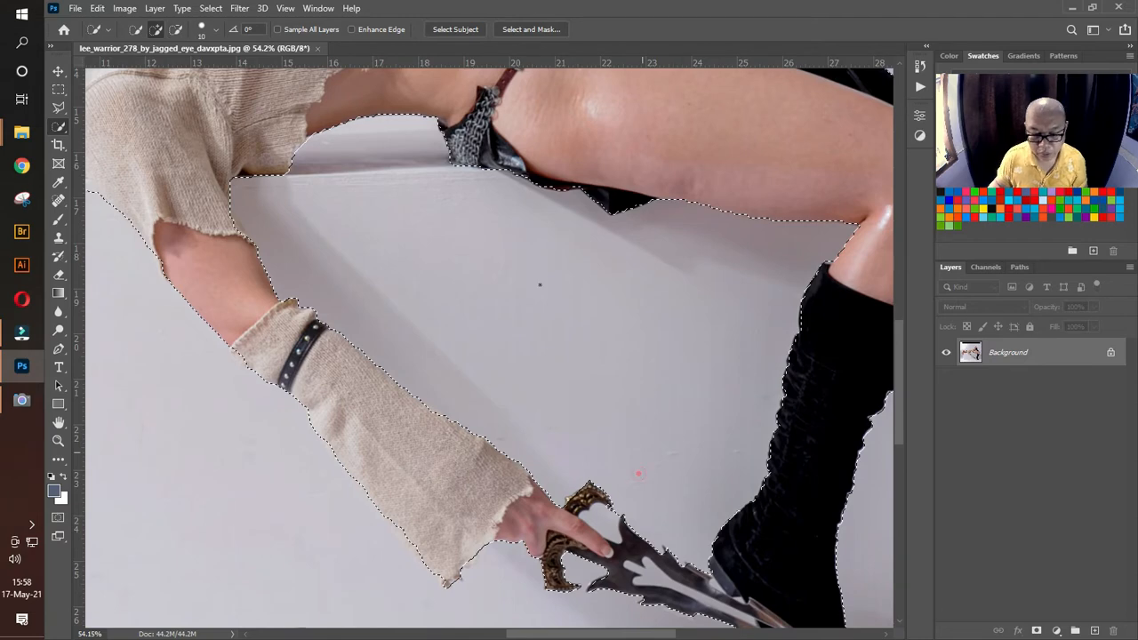
Step: Exclude the light gap between the dagger's two blades from the selection, correcting the edges by adding and subtracting
{"action": "left_click_drag", "start_coordinate": [638, 474], "coordinate": [487, 176]}
{"action": "left_click", "coordinate": [480, 269]}
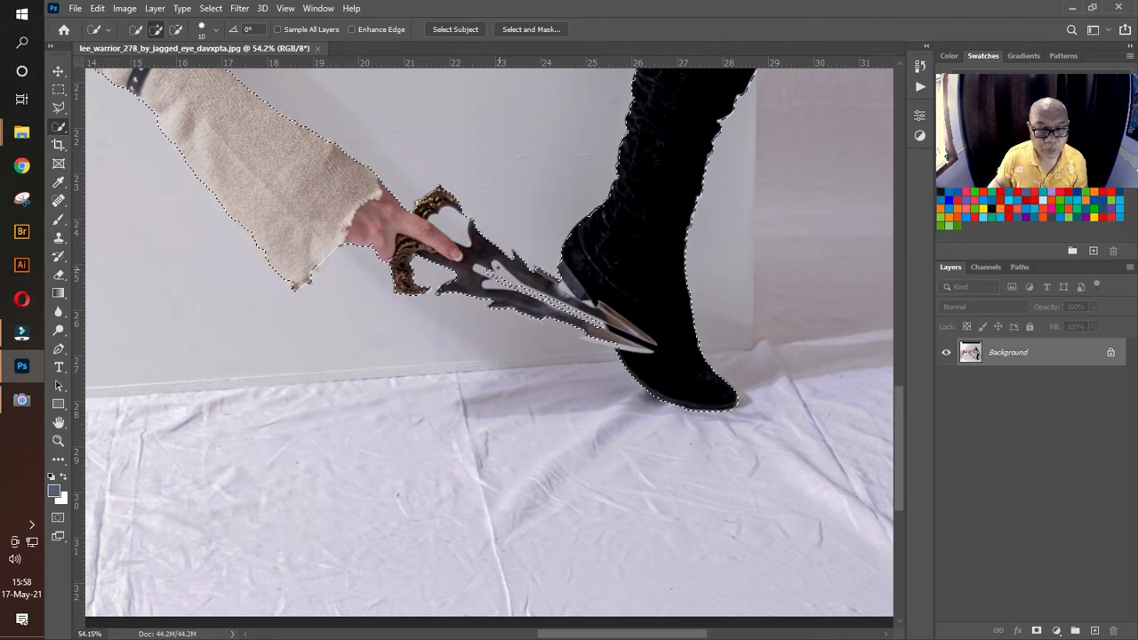
{"action": "left_click", "coordinate": [501, 293]}
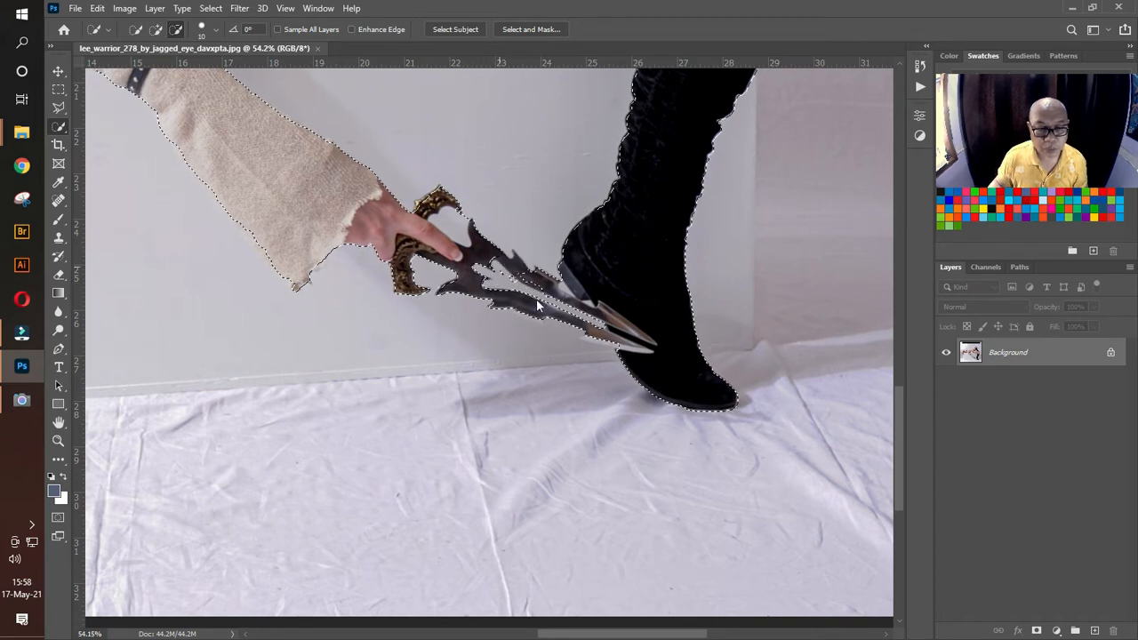
{"action": "left_click_drag", "start_coordinate": [543, 285], "coordinate": [508, 263]}
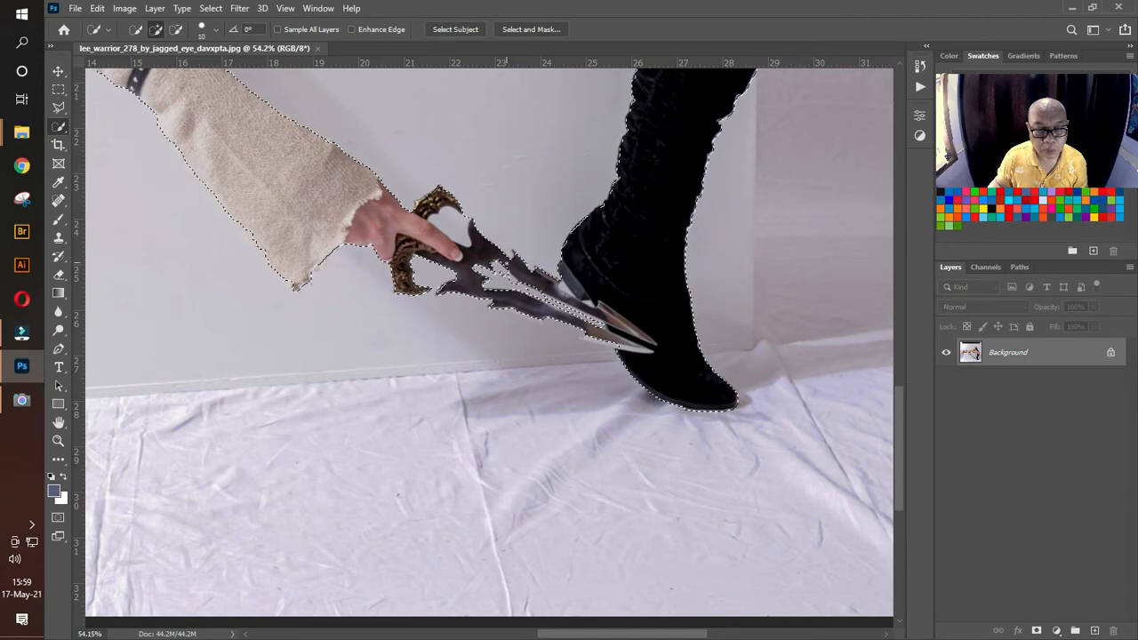
{"action": "left_click", "coordinate": [501, 271]}
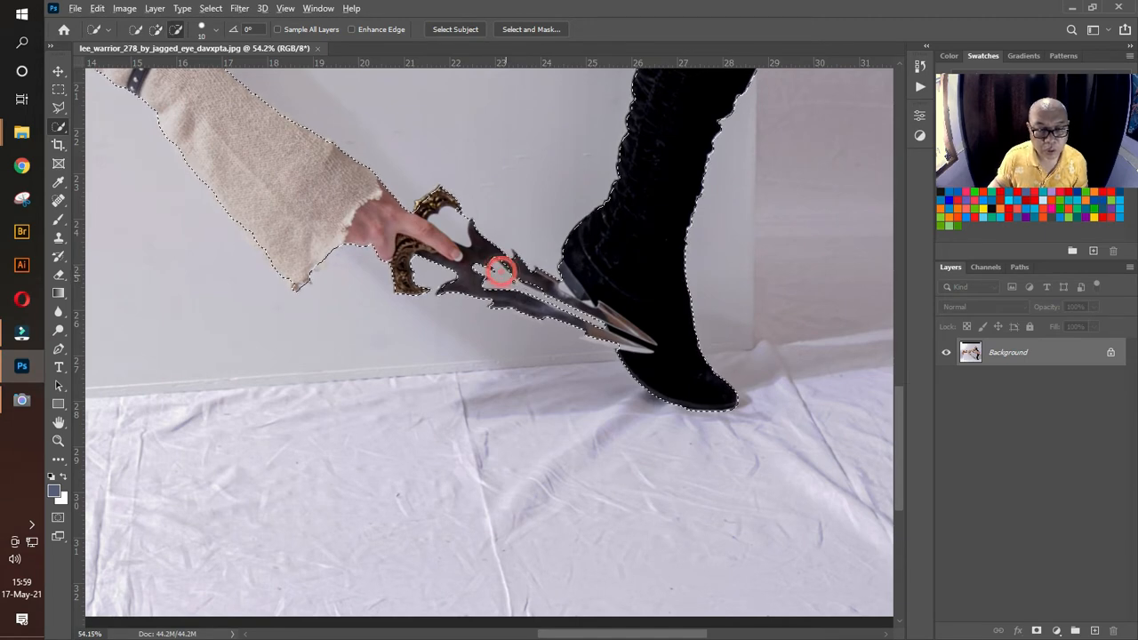
Step: Subtract the backdrop gap enclosed by the raised thigh, its black boot and the lower thigh from the selection
{"action": "left_click_drag", "start_coordinate": [653, 137], "coordinate": [535, 474]}
{"action": "left_click_drag", "start_coordinate": [528, 323], "coordinate": [644, 560]}
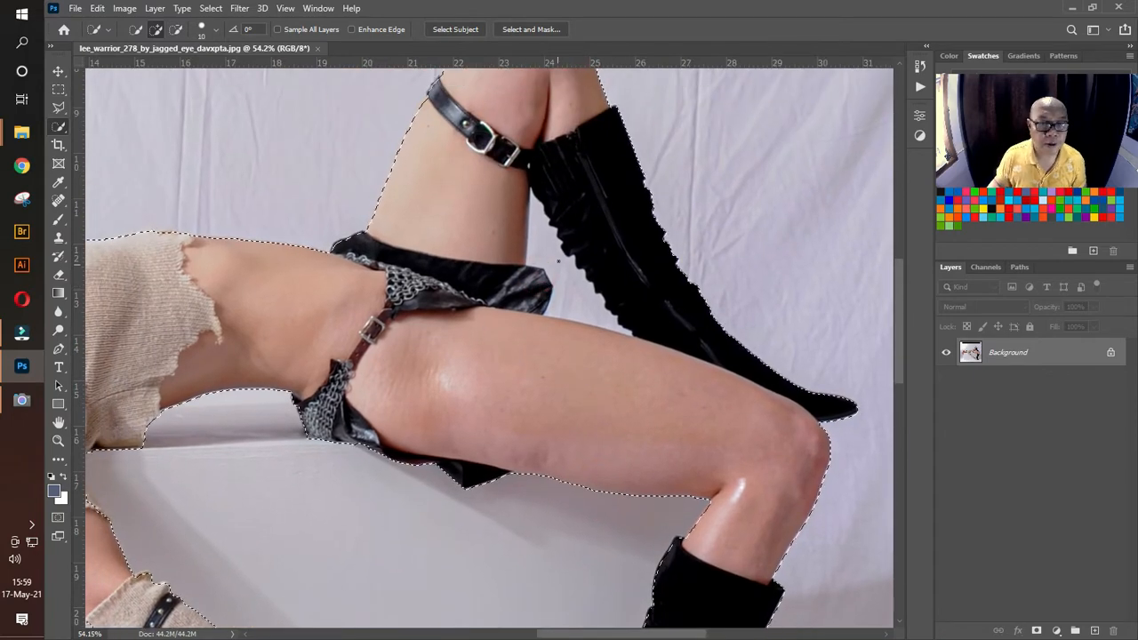
{"action": "left_click", "coordinate": [536, 210]}
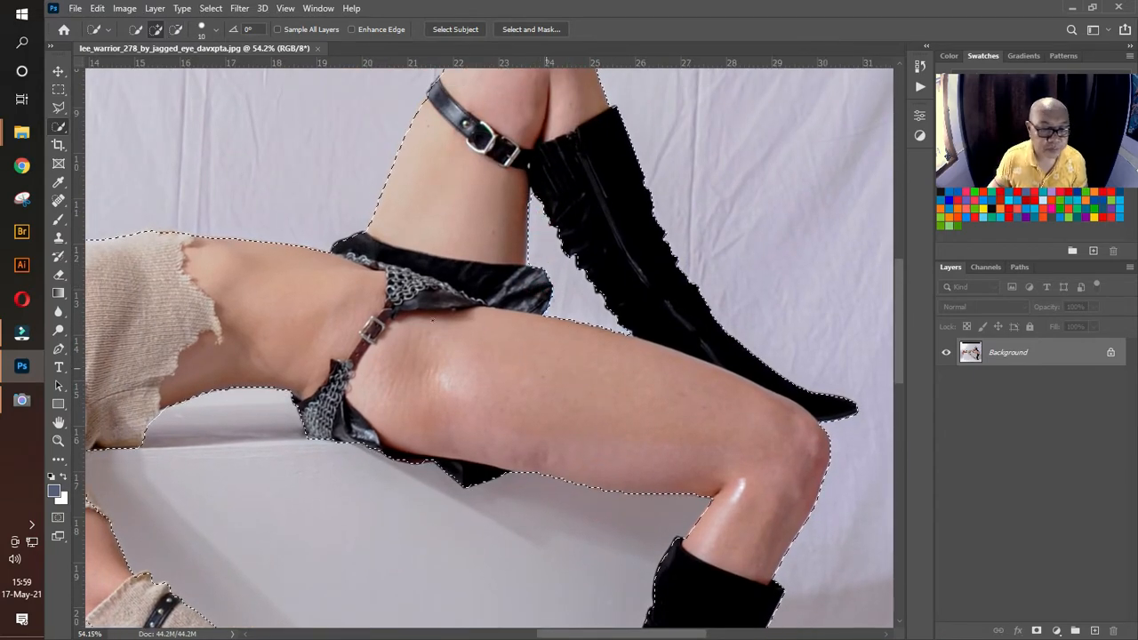
Step: Clean up the selection edge beneath the sweater's shoulder where it meets the top of the box
{"action": "left_click_drag", "start_coordinate": [392, 378], "coordinate": [761, 171]}
{"action": "left_click_drag", "start_coordinate": [491, 285], "coordinate": [718, 271]}
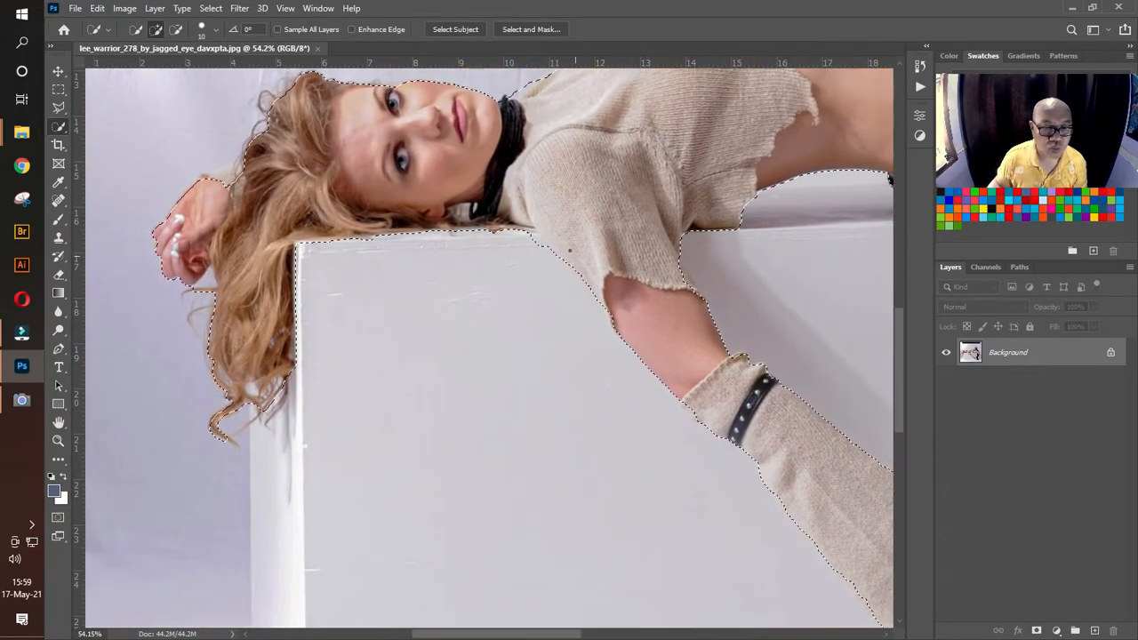
{"action": "left_click", "coordinate": [537, 246], "text": "alt"}
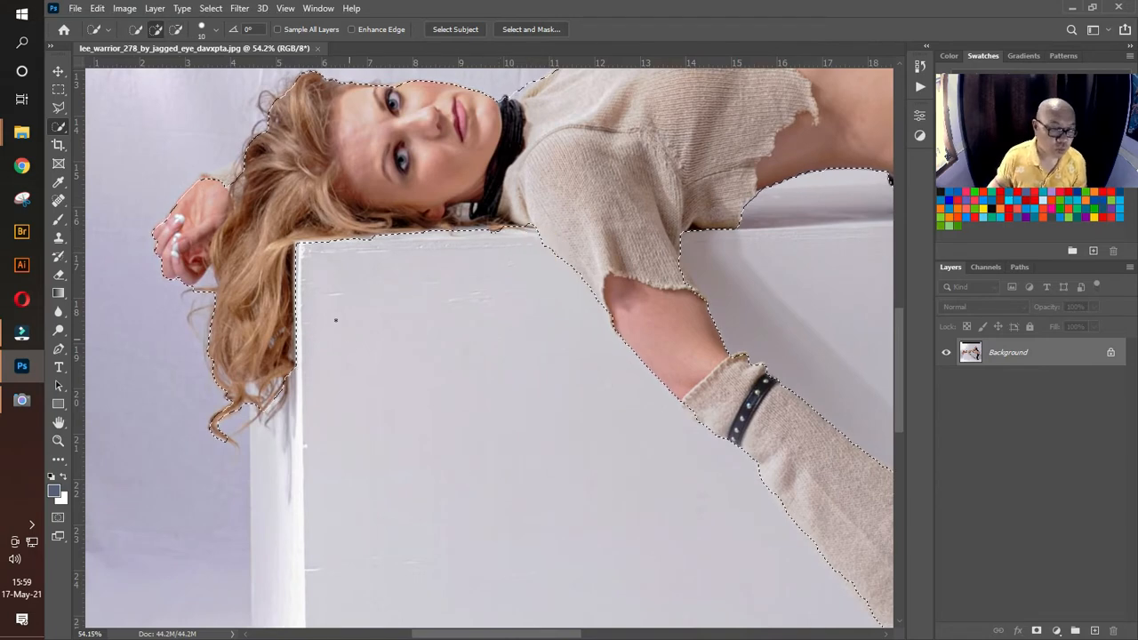
{"action": "key", "text": "ctrl+d"}
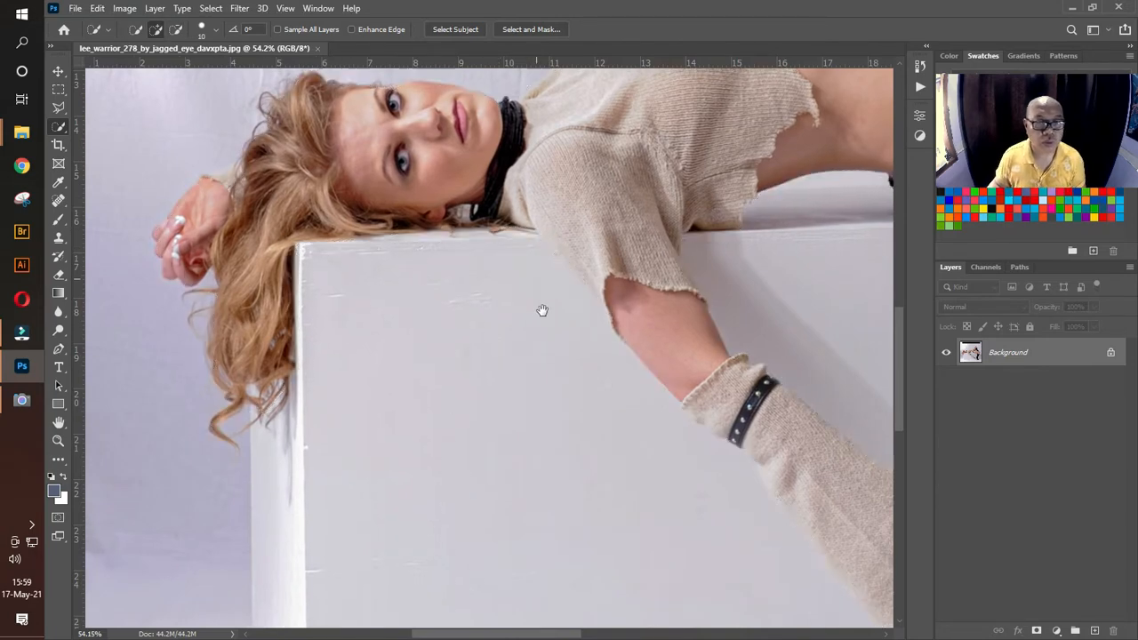
{"action": "left_click_drag", "start_coordinate": [543, 309], "coordinate": [556, 511]}
{"action": "key", "text": "ctrl+z"}
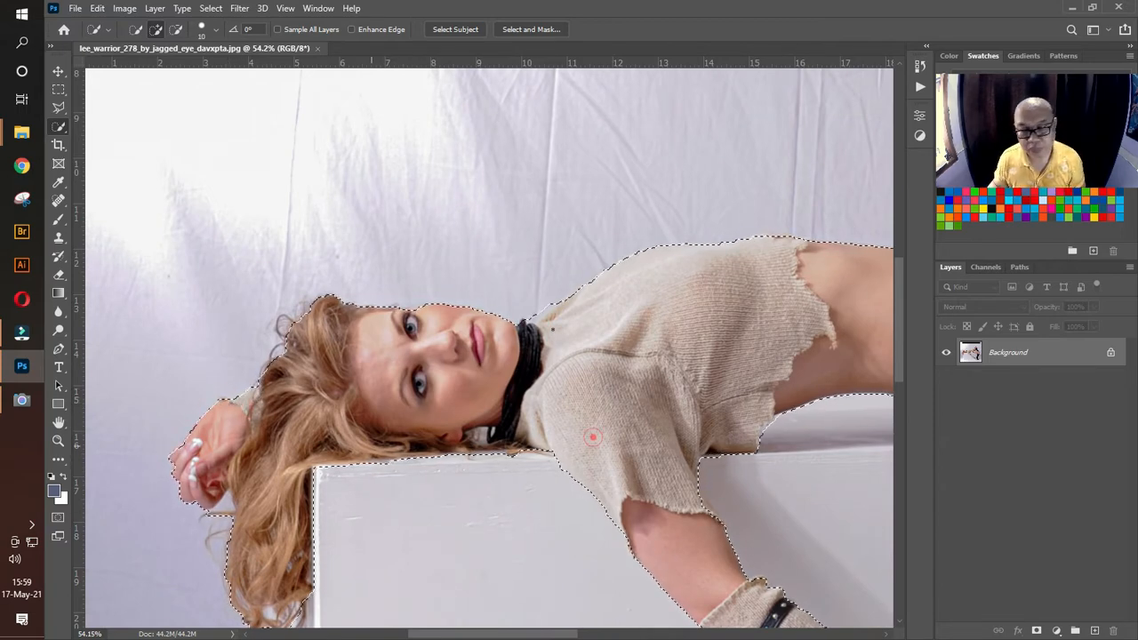
Step: Using the Lasso tool, add the missed inner edge of the dagger's upper blade to the selection
{"action": "scroll", "coordinate": [592, 436], "scroll_direction": "down", "scroll_amount": 3}
{"action": "key", "text": "ctrl+0"}
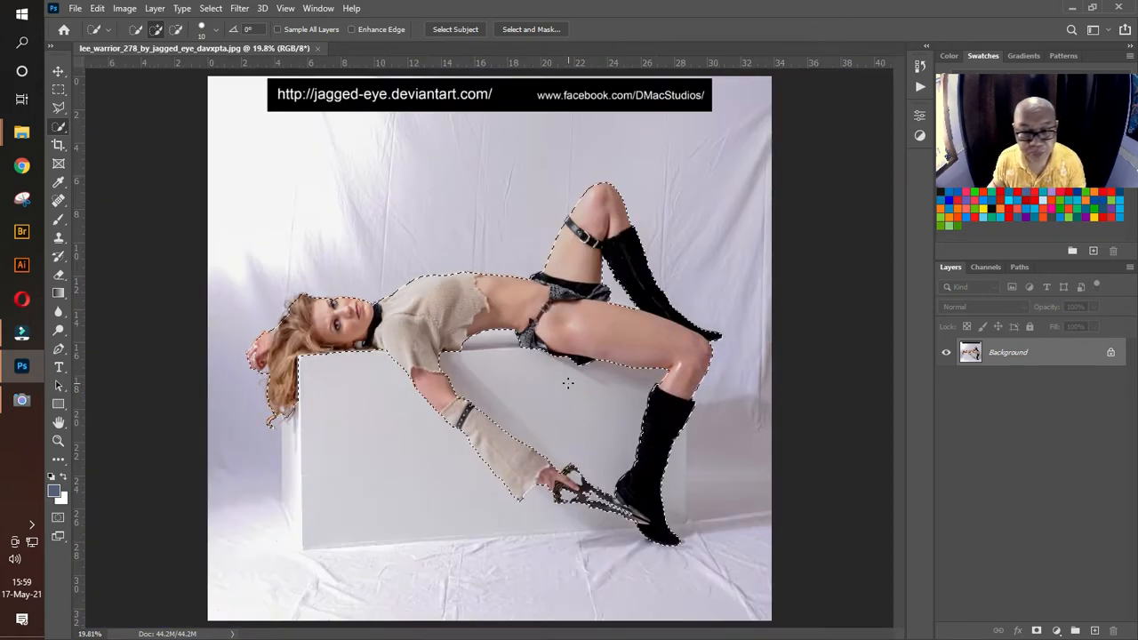
{"action": "left_click", "coordinate": [58, 440]}
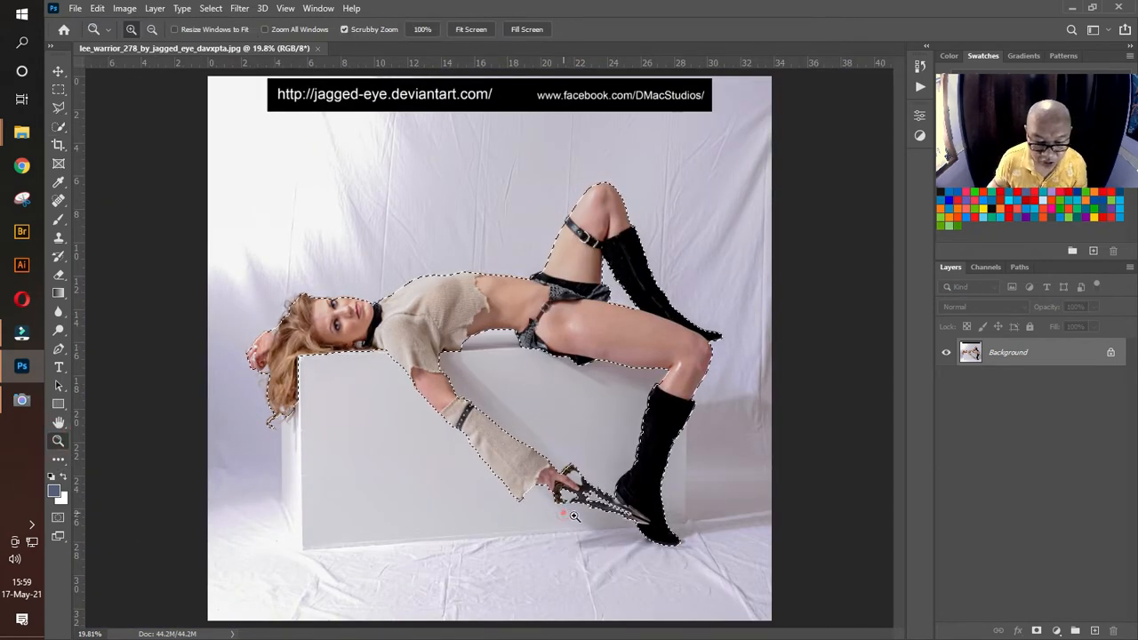
{"action": "left_click_drag", "start_coordinate": [564, 513], "coordinate": [470, 487]}
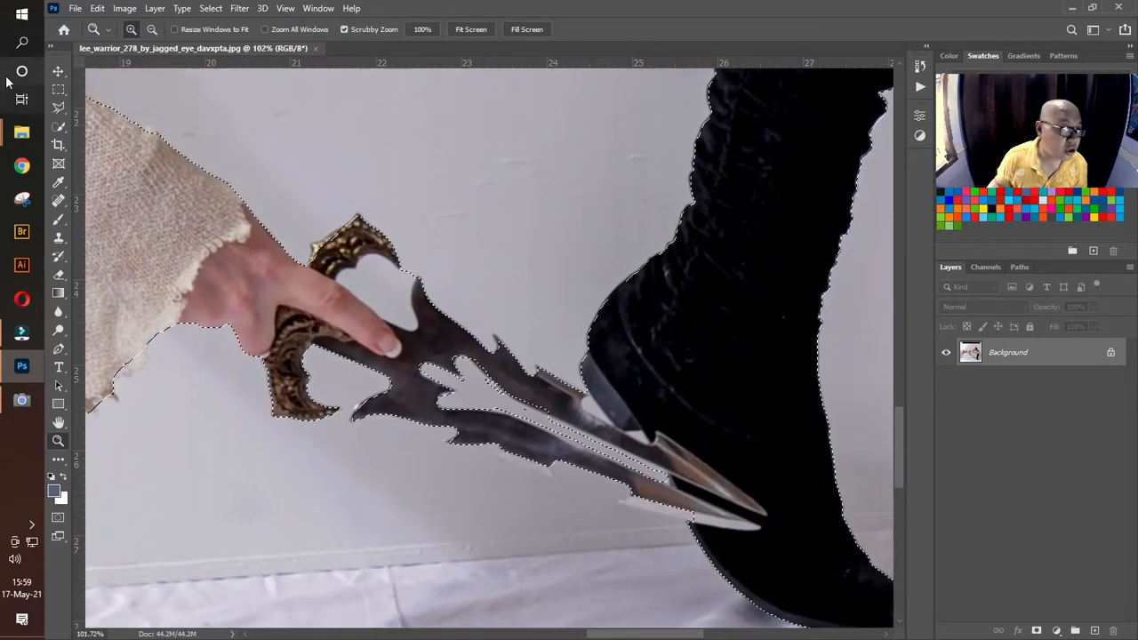
{"action": "left_click", "coordinate": [60, 127]}
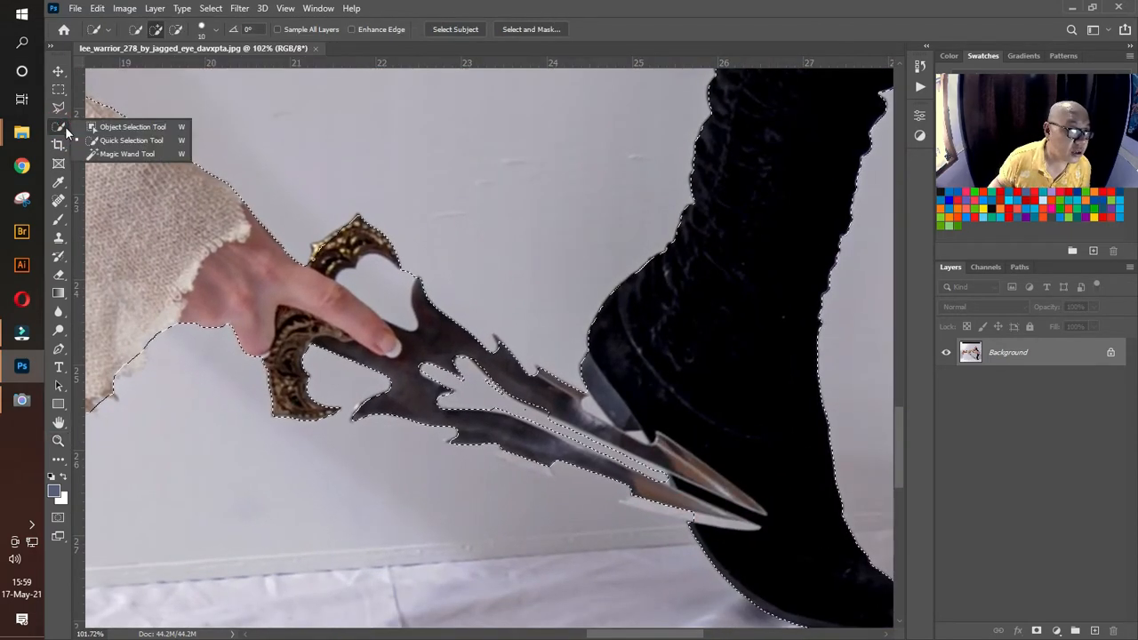
{"action": "right_click", "coordinate": [56, 109]}
{"action": "left_click", "coordinate": [106, 108]}
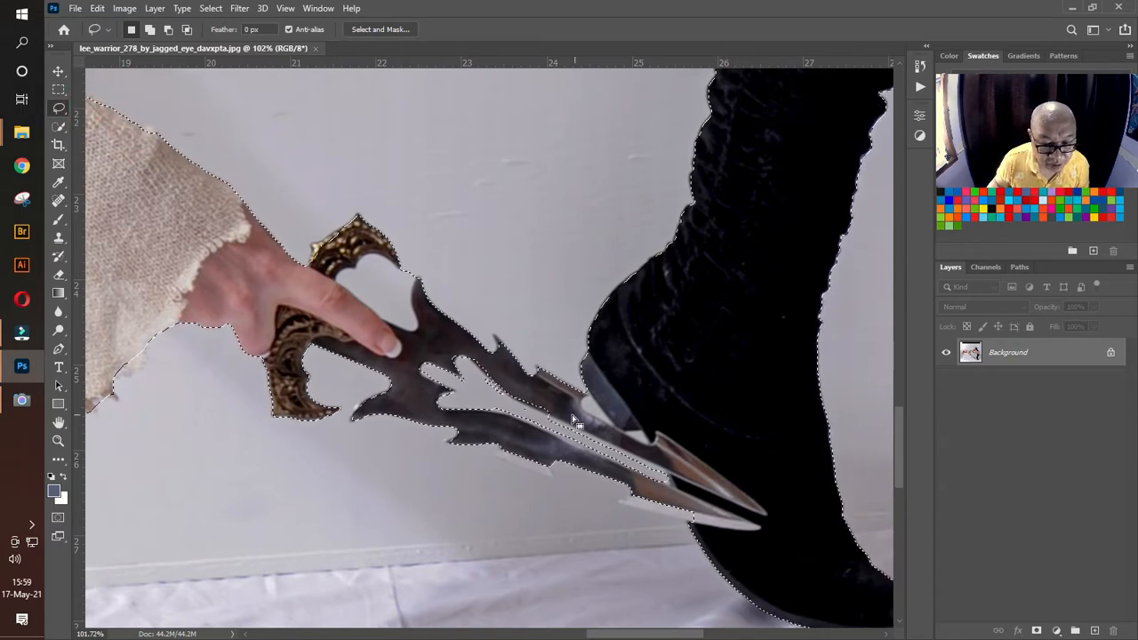
{"action": "key", "text": "shift"}
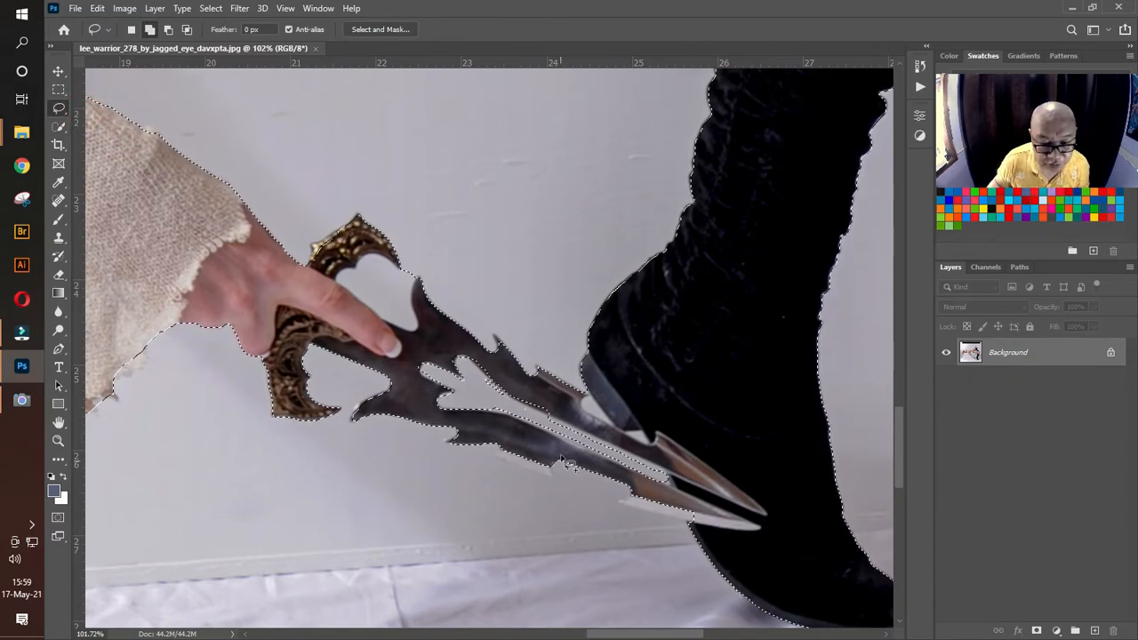
{"action": "left_click_drag", "start_coordinate": [551, 416], "coordinate": [548, 415]}
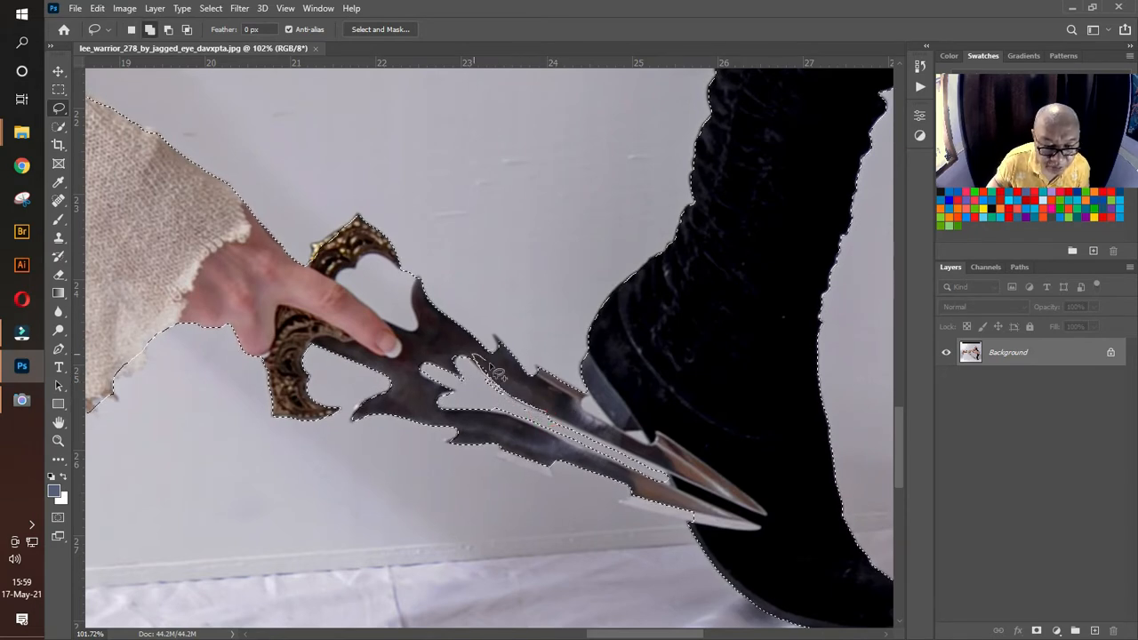
Step: Subtract the remaining light strip between the dagger's two blades from the selection, following the lower blade's inner edge
{"action": "key", "text": "alt"}
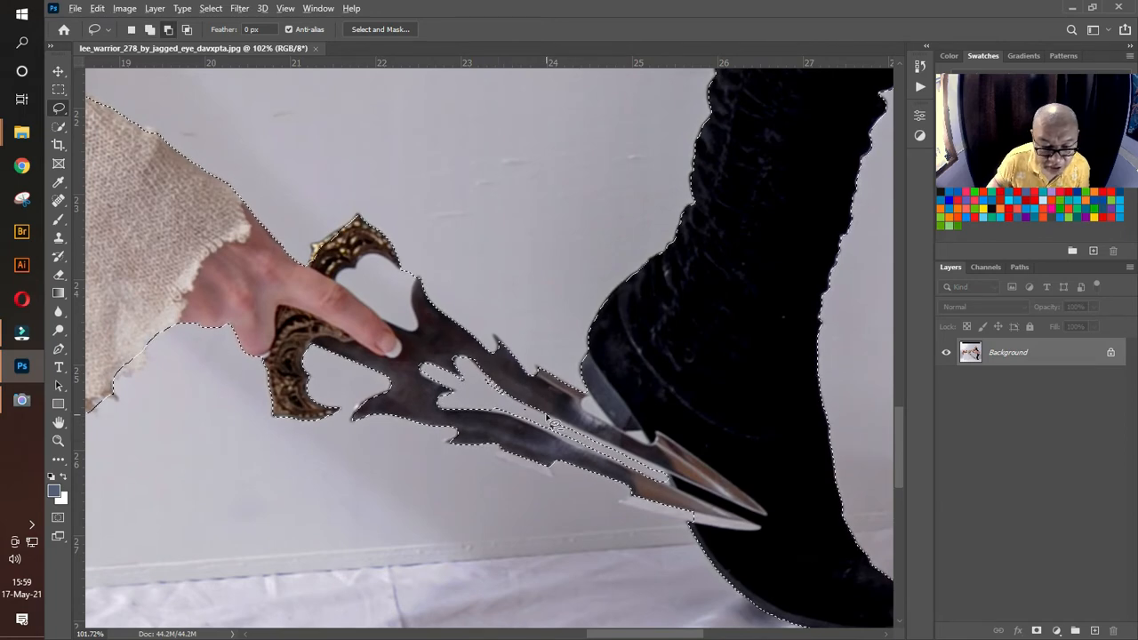
{"action": "left_click_drag", "start_coordinate": [546, 415], "coordinate": [553, 420]}
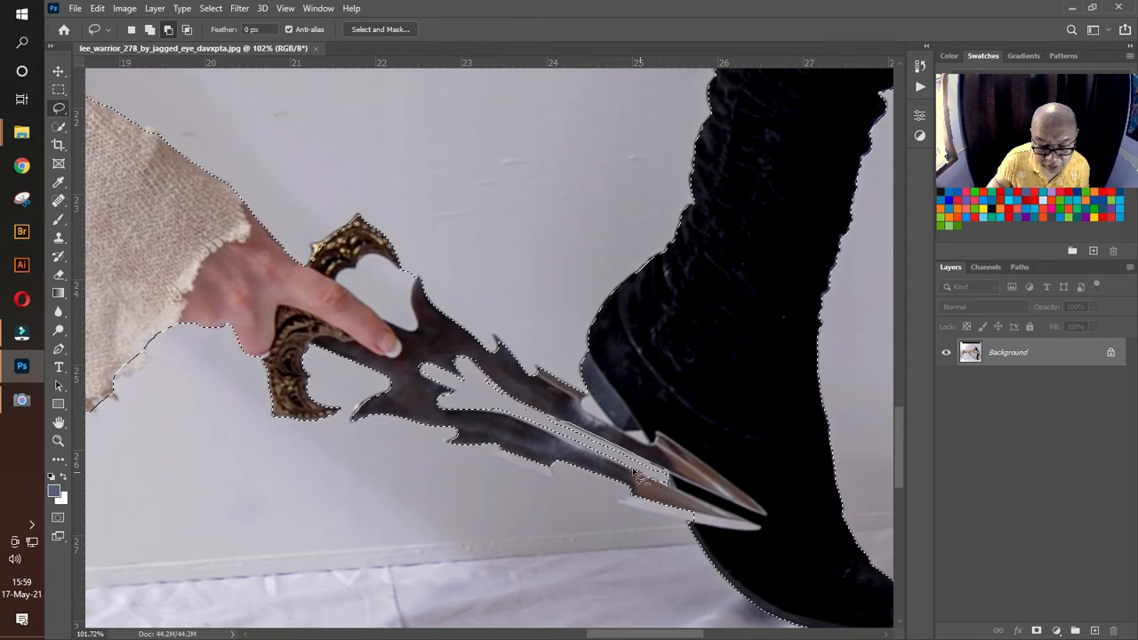
{"action": "mouse_move", "coordinate": [633, 471]}
{"action": "left_mouse_down"}
{"action": "mouse_move", "coordinate": [612, 457]}
{"action": "mouse_move", "coordinate": [625, 466]}
{"action": "left_mouse_up"}
{"action": "key", "text": "alt"}
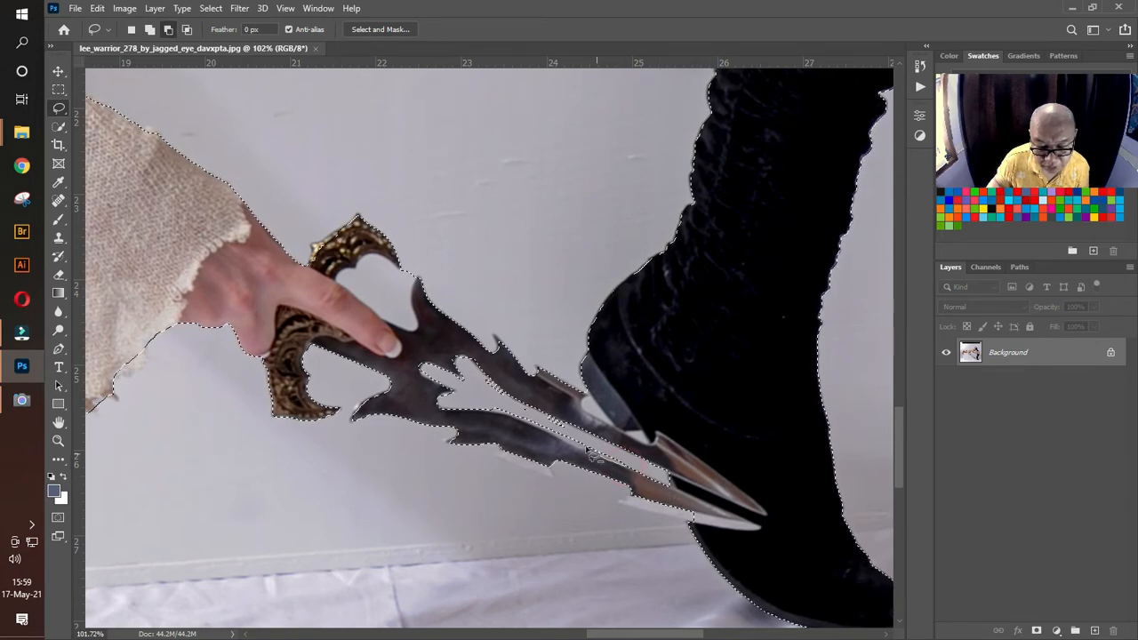
{"action": "left_click_drag", "start_coordinate": [570, 430], "coordinate": [575, 447]}
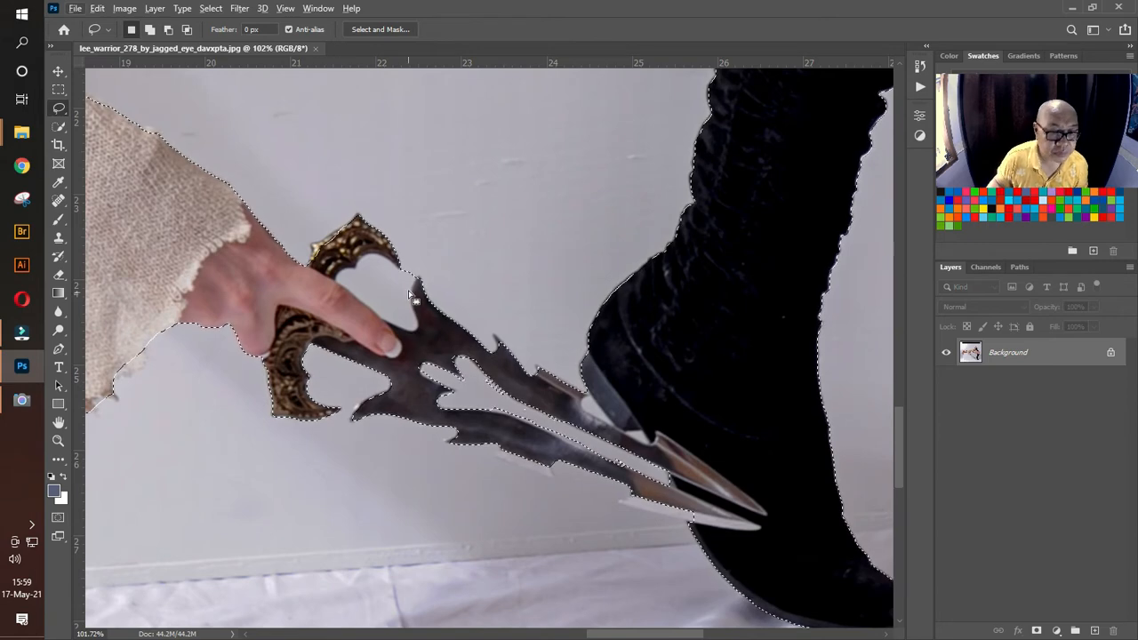
Step: Subtract the backdrop inside the dagger's upper guard curve and the light sliver between the upper blade and boot heel
{"action": "key", "text": "alt"}
{"action": "left_click_drag", "start_coordinate": [422, 274], "coordinate": [419, 279]}
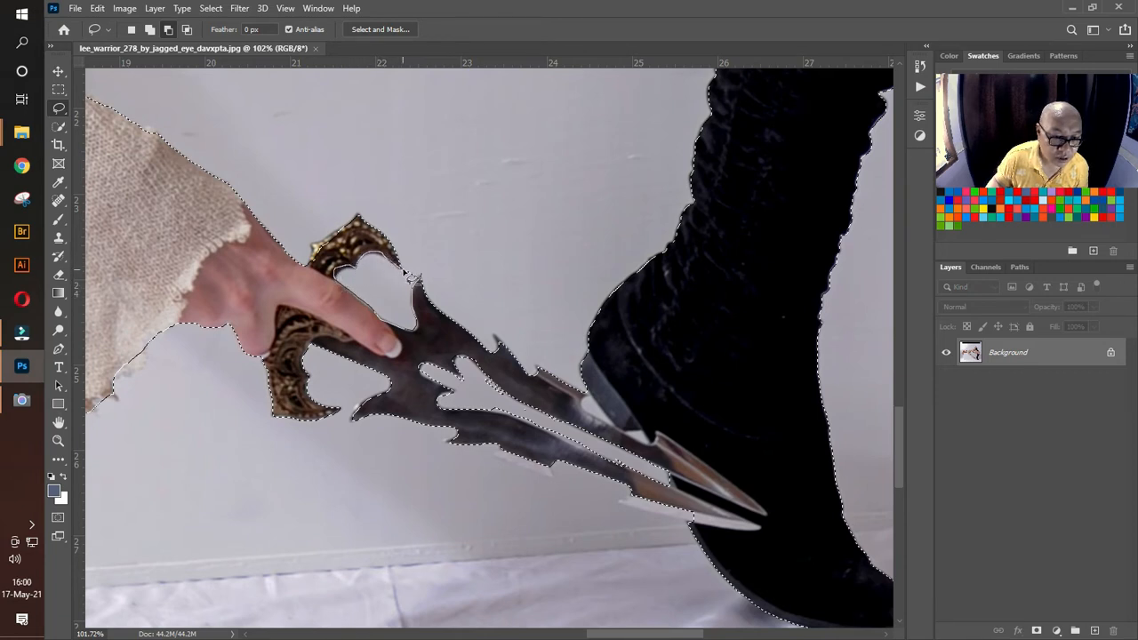
{"action": "mouse_move", "coordinate": [424, 251]}
{"action": "left_mouse_down"}
{"action": "mouse_move", "coordinate": [406, 324]}
{"action": "mouse_move", "coordinate": [369, 304]}
{"action": "mouse_move", "coordinate": [348, 277]}
{"action": "left_mouse_up"}
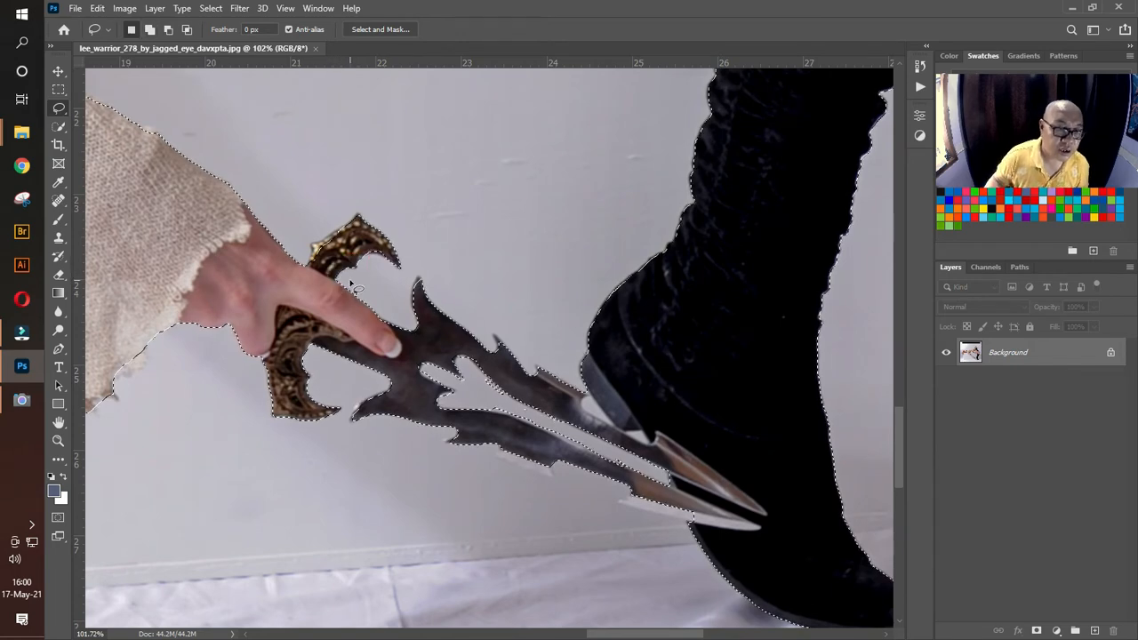
{"action": "mouse_move", "coordinate": [346, 226]}
{"action": "left_mouse_down"}
{"action": "mouse_move", "coordinate": [337, 243]}
{"action": "mouse_move", "coordinate": [348, 233]}
{"action": "left_mouse_up"}
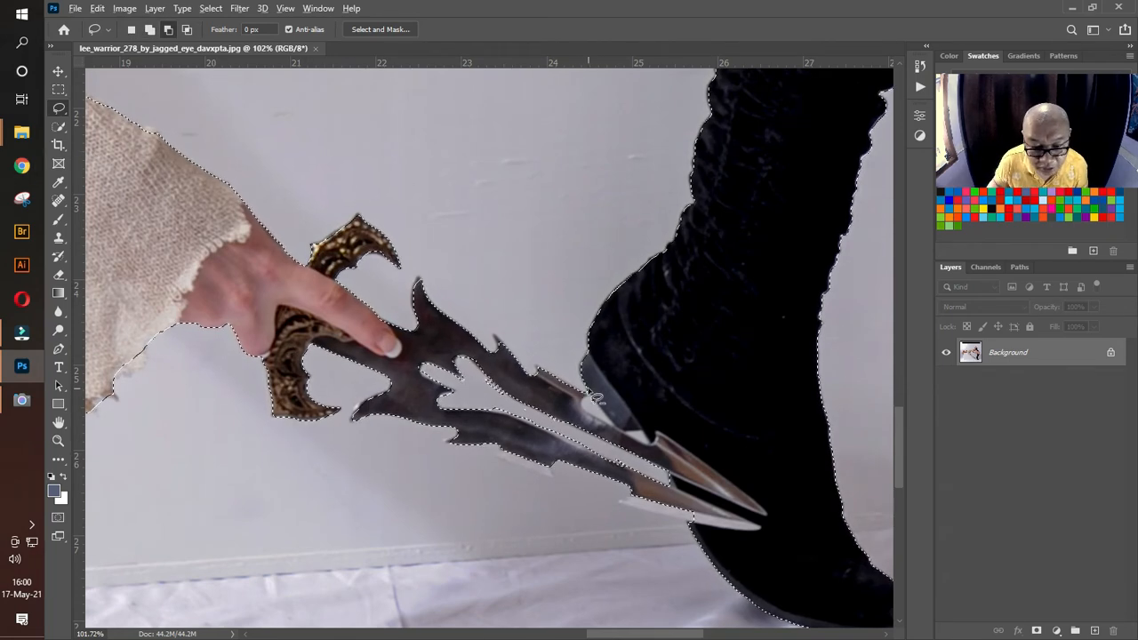
{"action": "left_click_drag", "start_coordinate": [588, 389], "coordinate": [601, 408]}
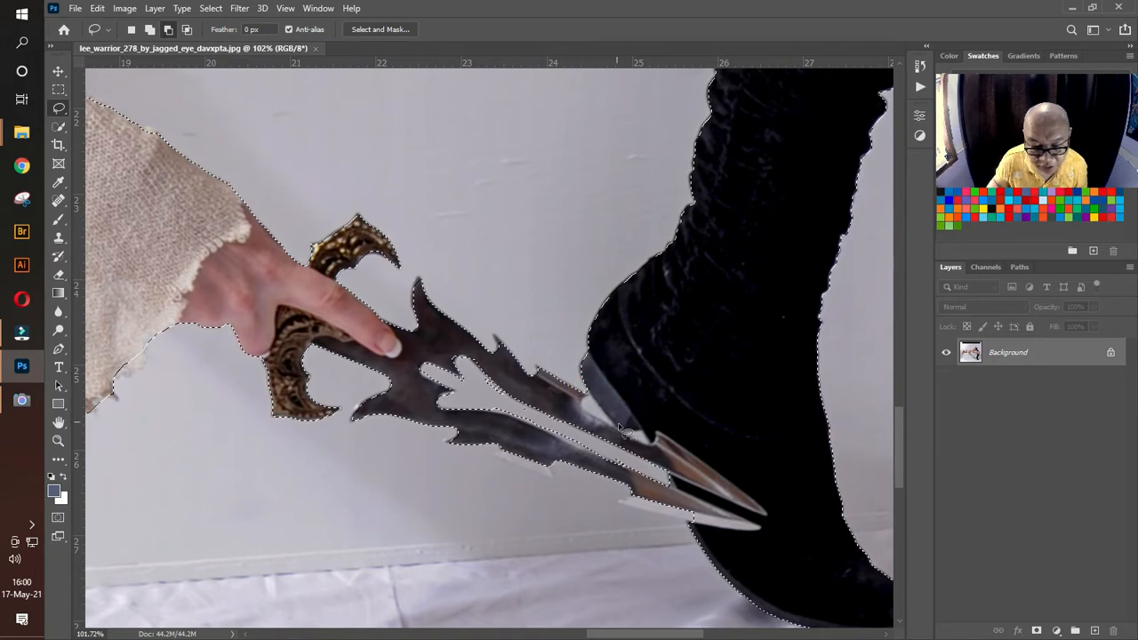
{"action": "left_click_drag", "start_coordinate": [622, 430], "coordinate": [650, 437]}
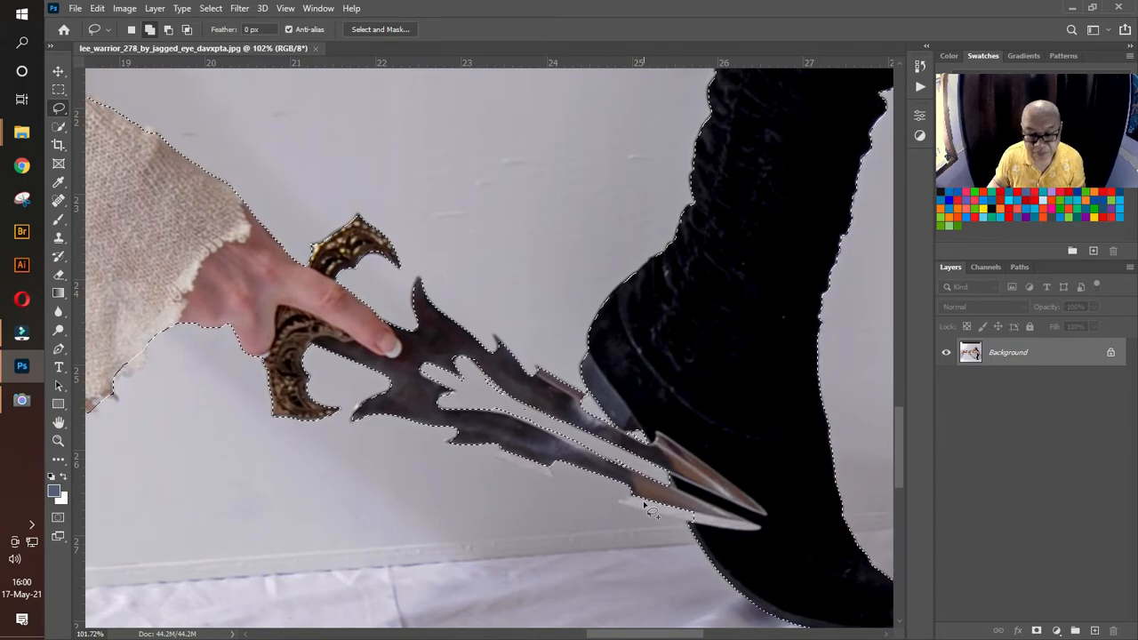
Step: Add the pale cutting edge and the small barb along the underside of the dagger's lower blade to the selection
{"action": "left_click_drag", "start_coordinate": [636, 489], "coordinate": [626, 500]}
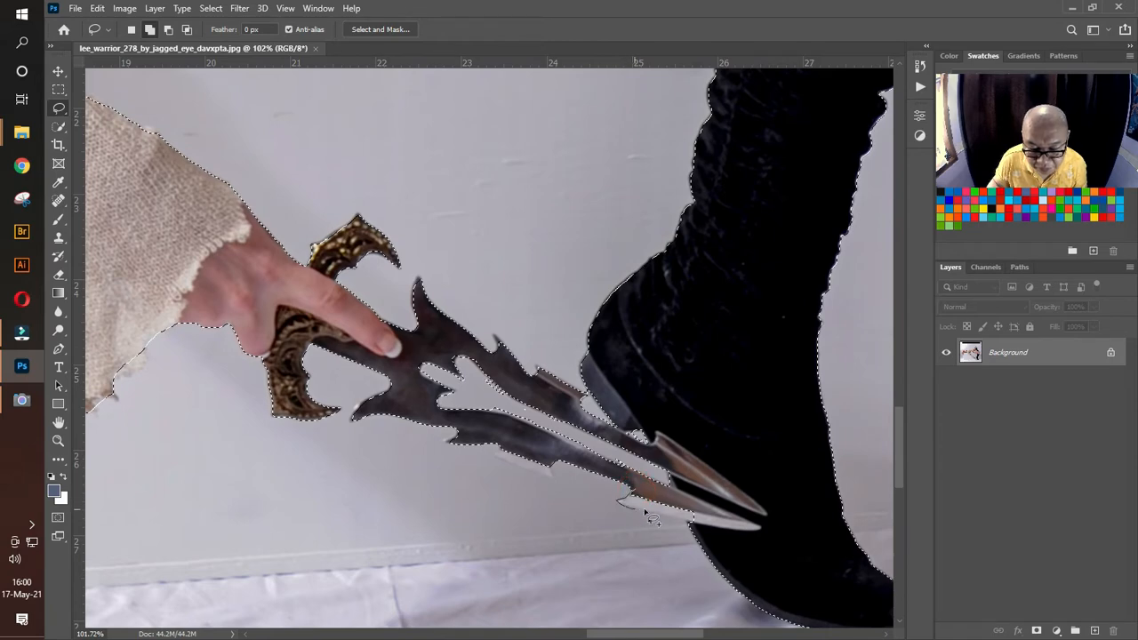
{"action": "left_click_drag", "start_coordinate": [696, 507], "coordinate": [651, 495]}
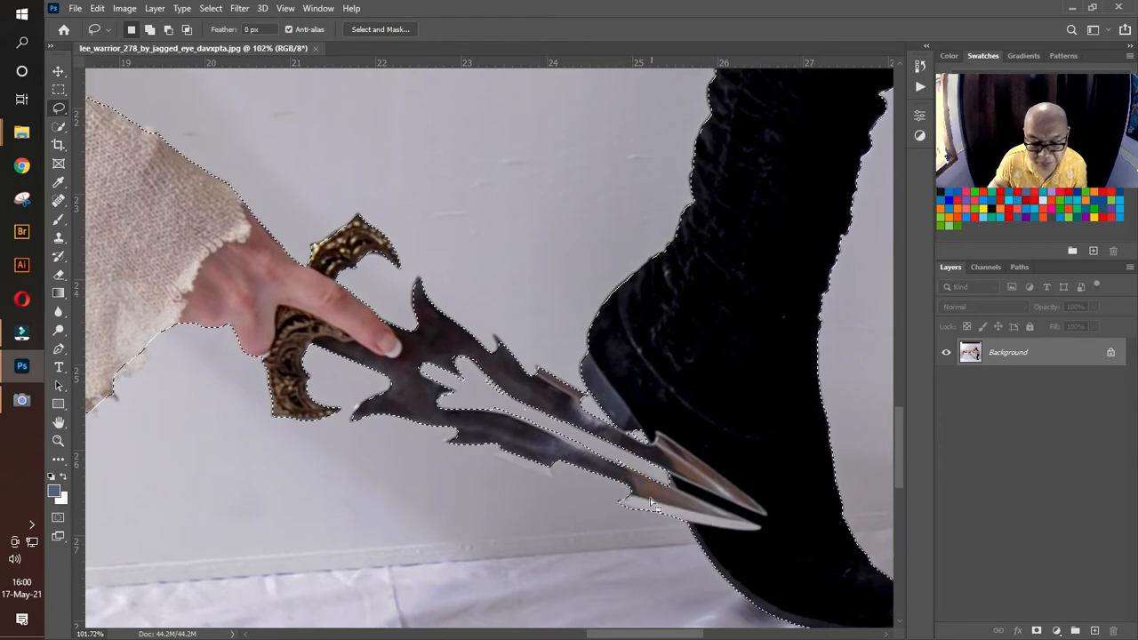
{"action": "left_click_drag", "start_coordinate": [551, 464], "coordinate": [553, 475]}
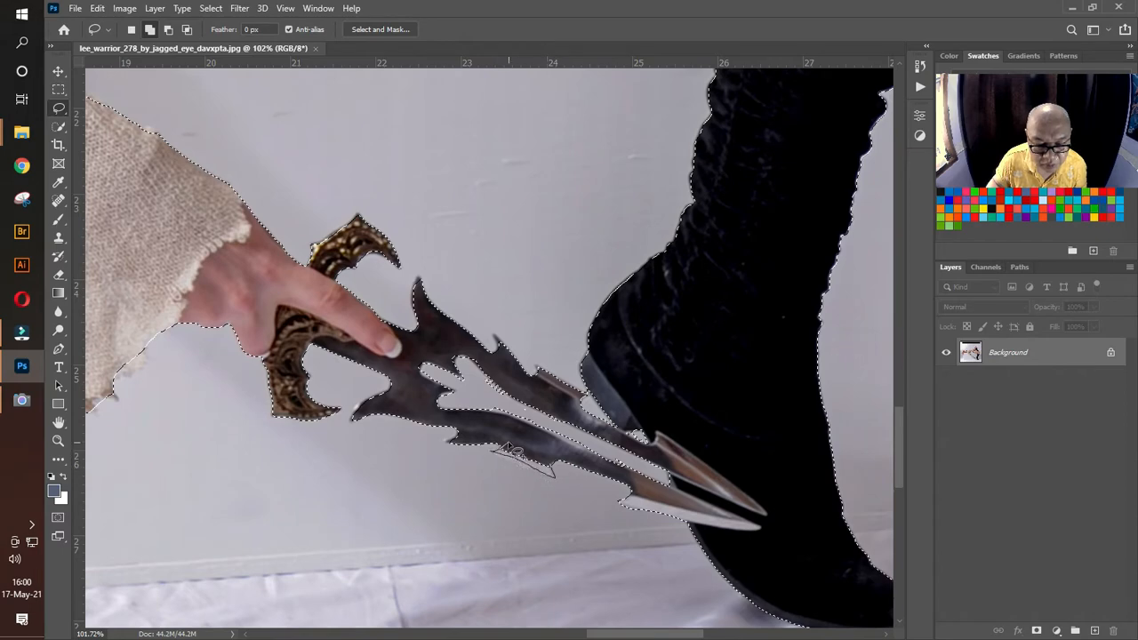
{"action": "left_click_drag", "start_coordinate": [508, 442], "coordinate": [510, 446]}
Step: Add the missed knit edges of the arm warmer's cuff and the sweater's short sleeve to the selection
{"action": "left_click_drag", "start_coordinate": [292, 287], "coordinate": [858, 360]}
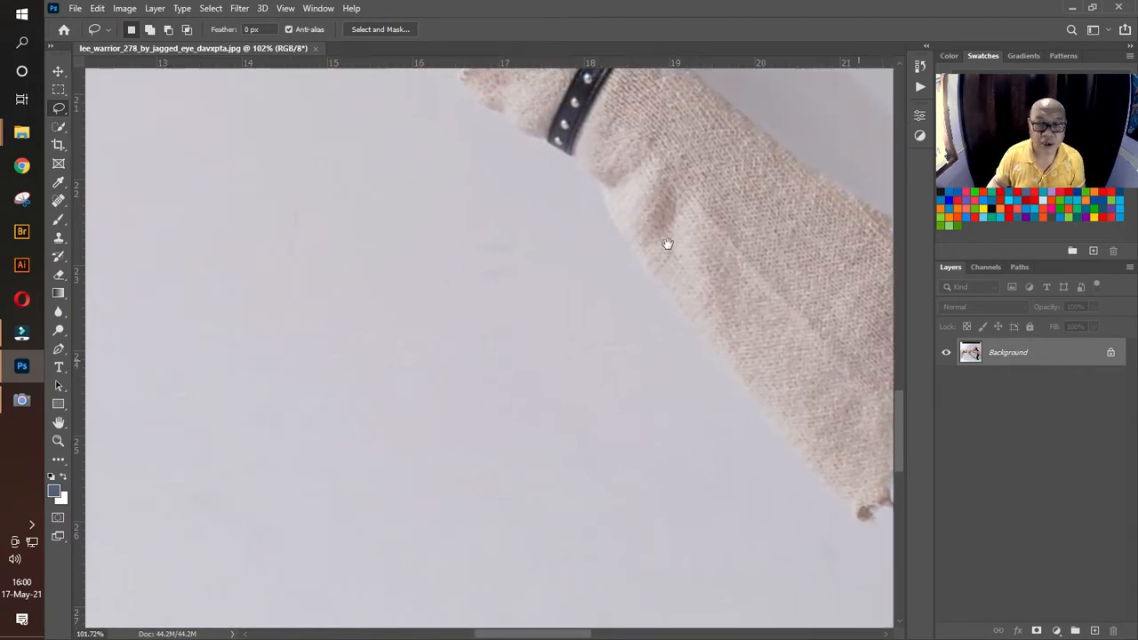
{"action": "left_click_drag", "start_coordinate": [667, 244], "coordinate": [614, 552]}
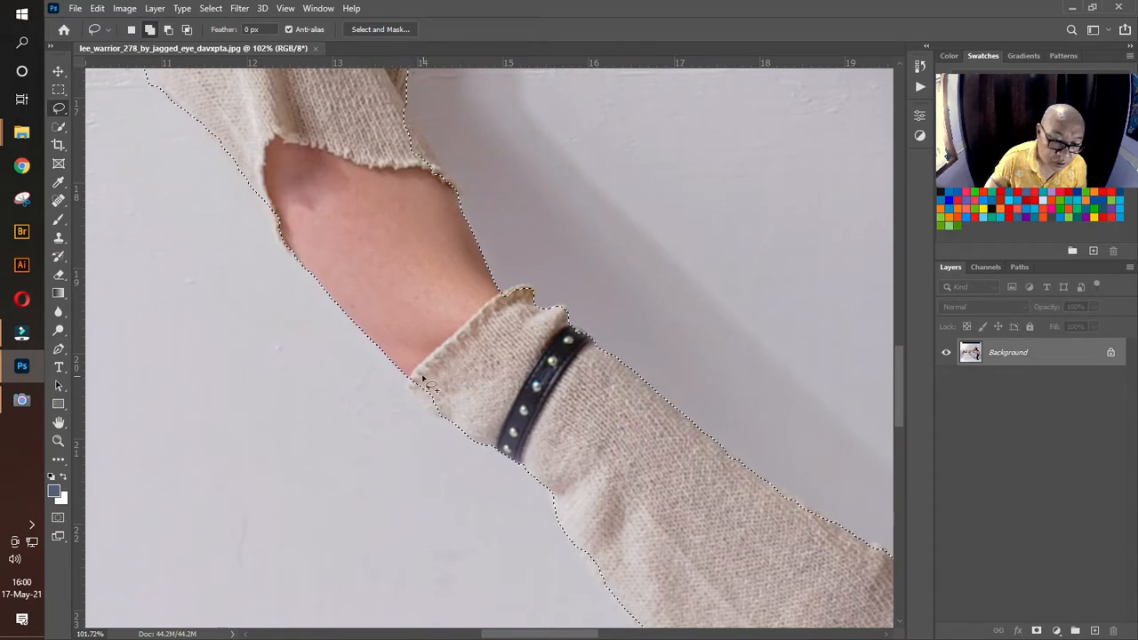
{"action": "left_click_drag", "start_coordinate": [416, 374], "coordinate": [410, 378]}
{"action": "mouse_move", "coordinate": [476, 411]}
{"action": "left_mouse_down"}
{"action": "mouse_move", "coordinate": [512, 373]}
{"action": "mouse_move", "coordinate": [529, 293]}
{"action": "left_mouse_up"}
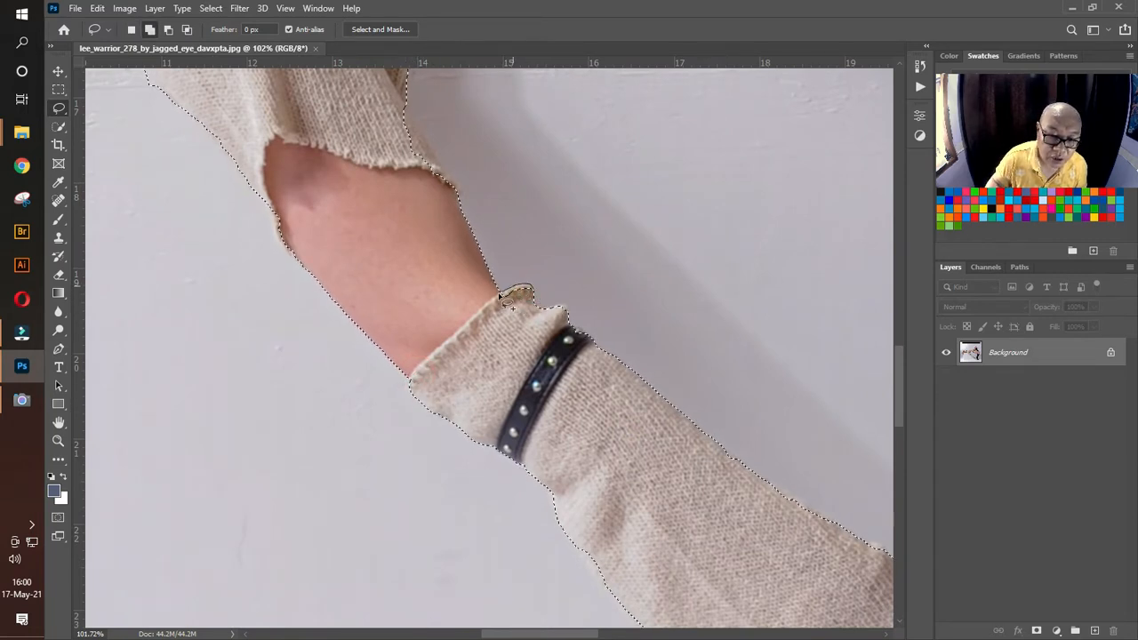
{"action": "left_click_drag", "start_coordinate": [305, 165], "coordinate": [424, 364]}
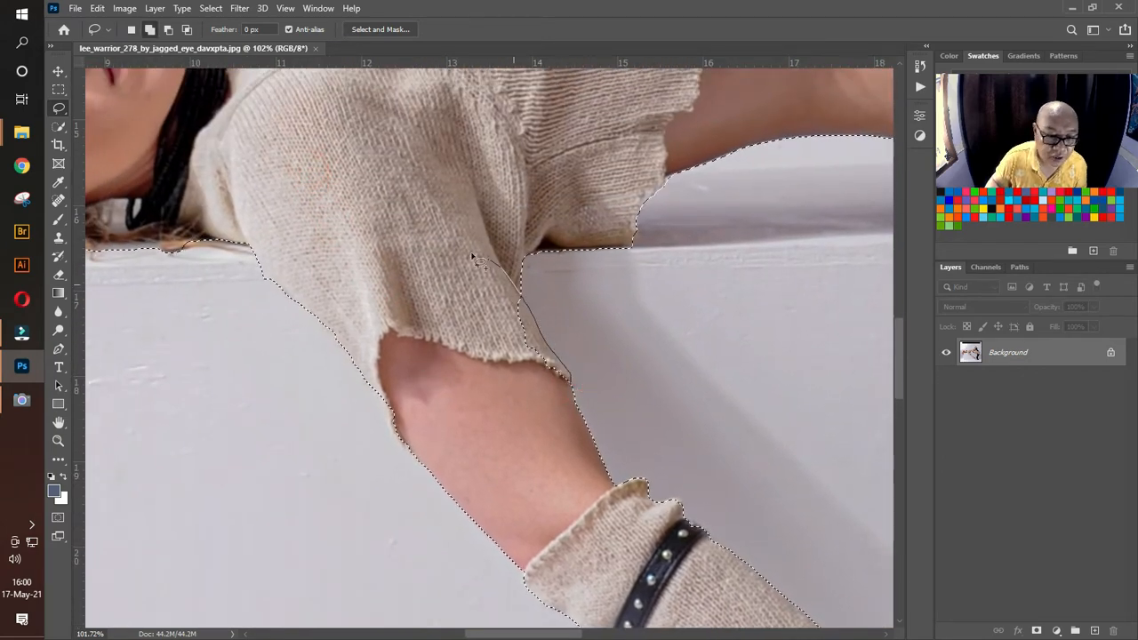
{"action": "left_click_drag", "start_coordinate": [472, 256], "coordinate": [426, 364]}
Step: Subtract the strip of the box's top edge beneath the woman's hair and neck from the selection
{"action": "left_click_drag", "start_coordinate": [304, 188], "coordinate": [644, 255]}
{"action": "left_click_drag", "start_coordinate": [516, 319], "coordinate": [484, 330]}
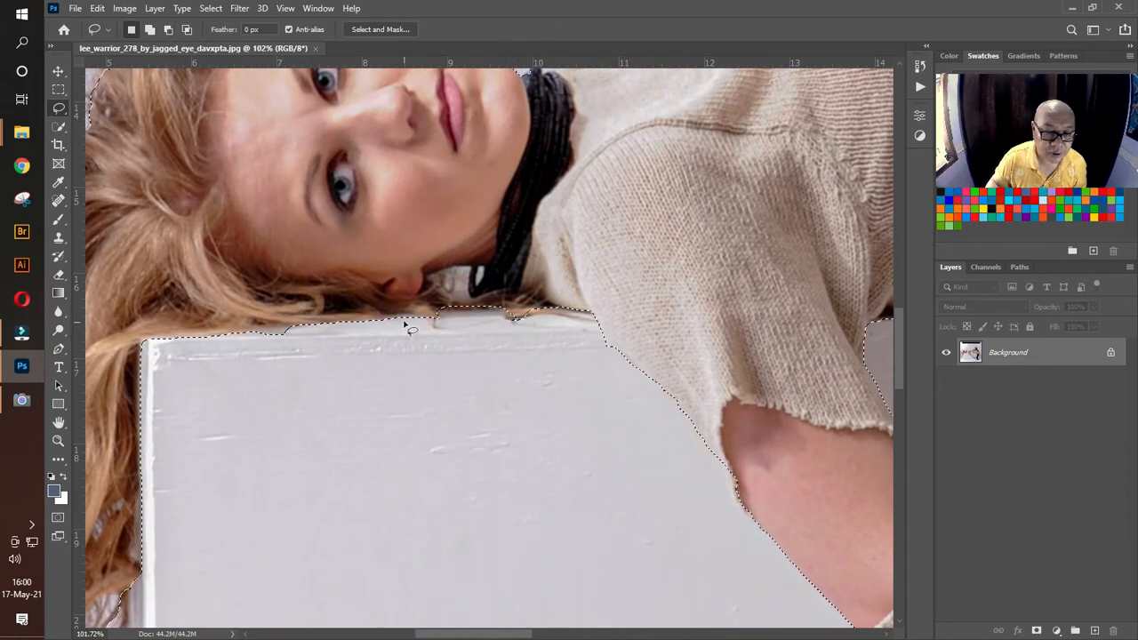
{"action": "left_click_drag", "start_coordinate": [298, 326], "coordinate": [248, 327]}
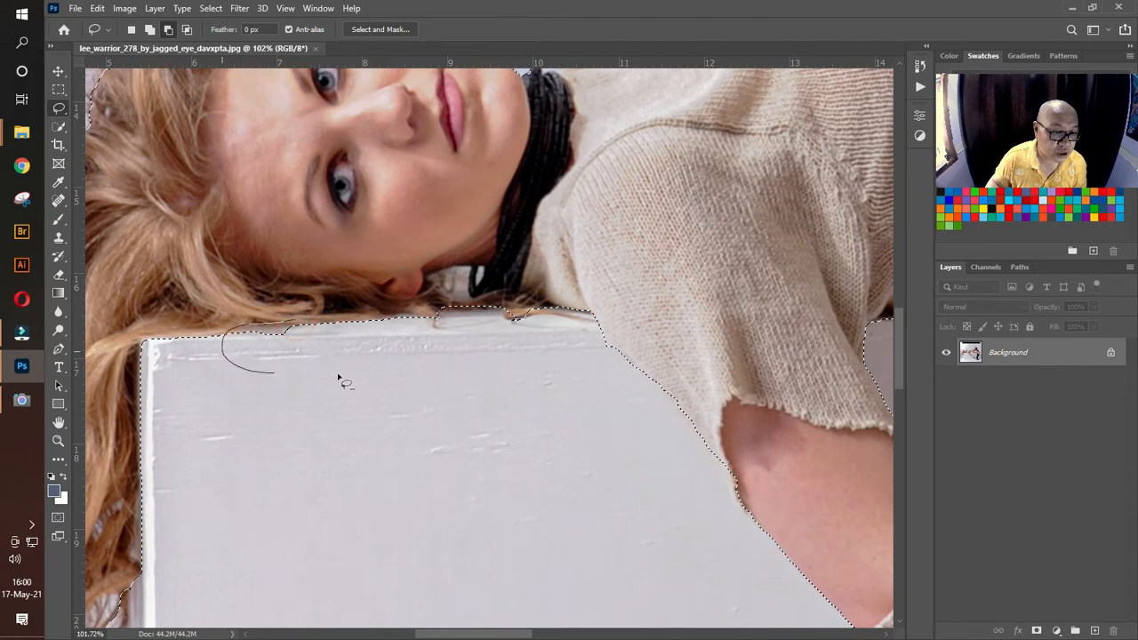
{"action": "left_click_drag", "start_coordinate": [338, 376], "coordinate": [340, 378]}
Step: Subtract the wedge of backdrop between the black choker and the sweater's neckline from the selection
{"action": "mouse_move", "coordinate": [585, 194]}
{"action": "left_mouse_down"}
{"action": "mouse_move", "coordinate": [564, 261]}
{"action": "mouse_move", "coordinate": [427, 522]}
{"action": "left_mouse_up"}
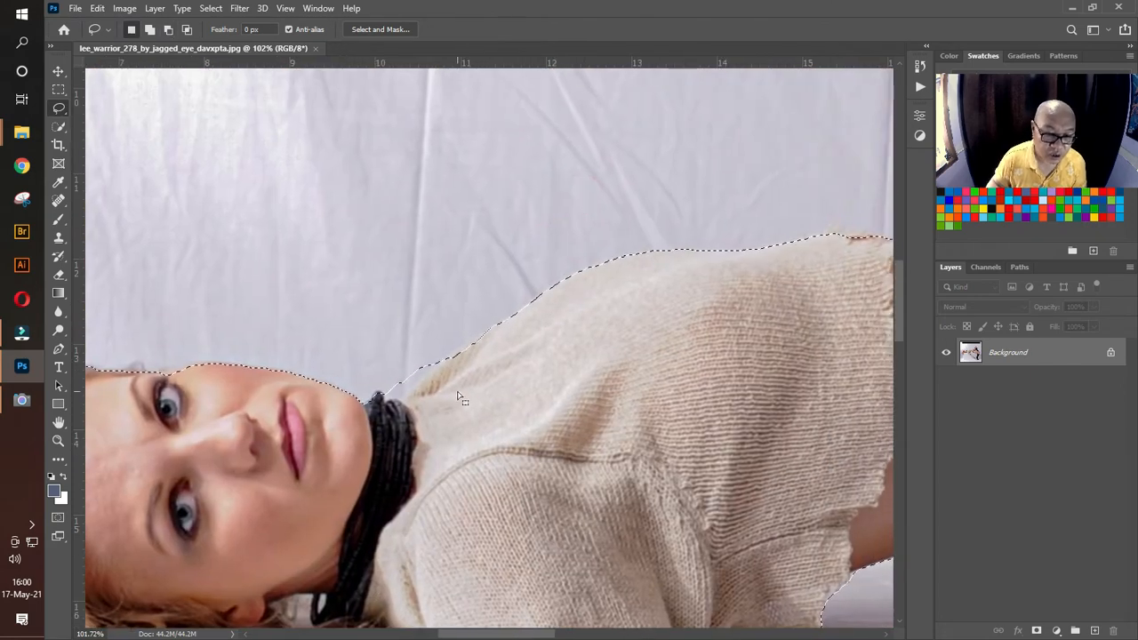
{"action": "left_click_drag", "start_coordinate": [447, 352], "coordinate": [416, 385]}
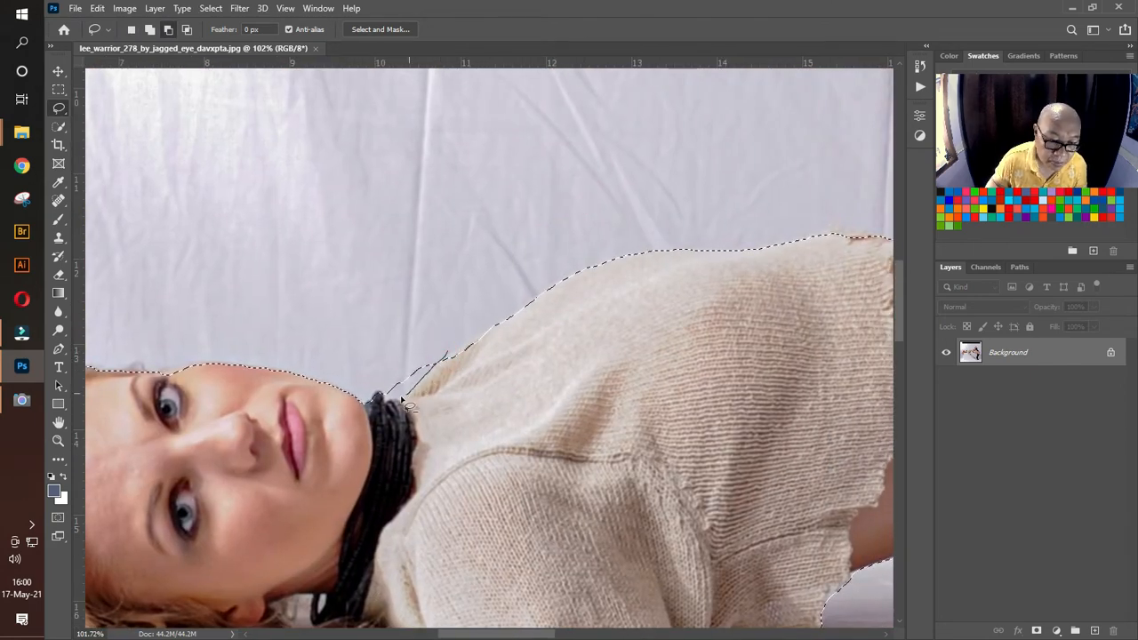
{"action": "left_click_drag", "start_coordinate": [431, 280], "coordinate": [441, 286]}
Step: Refine the raised thigh's selection by adding the missed edge below the strap and subtracting backdrop along its underside
{"action": "left_click_drag", "start_coordinate": [791, 300], "coordinate": [317, 346]}
{"action": "left_click_drag", "start_coordinate": [655, 386], "coordinate": [546, 332]}
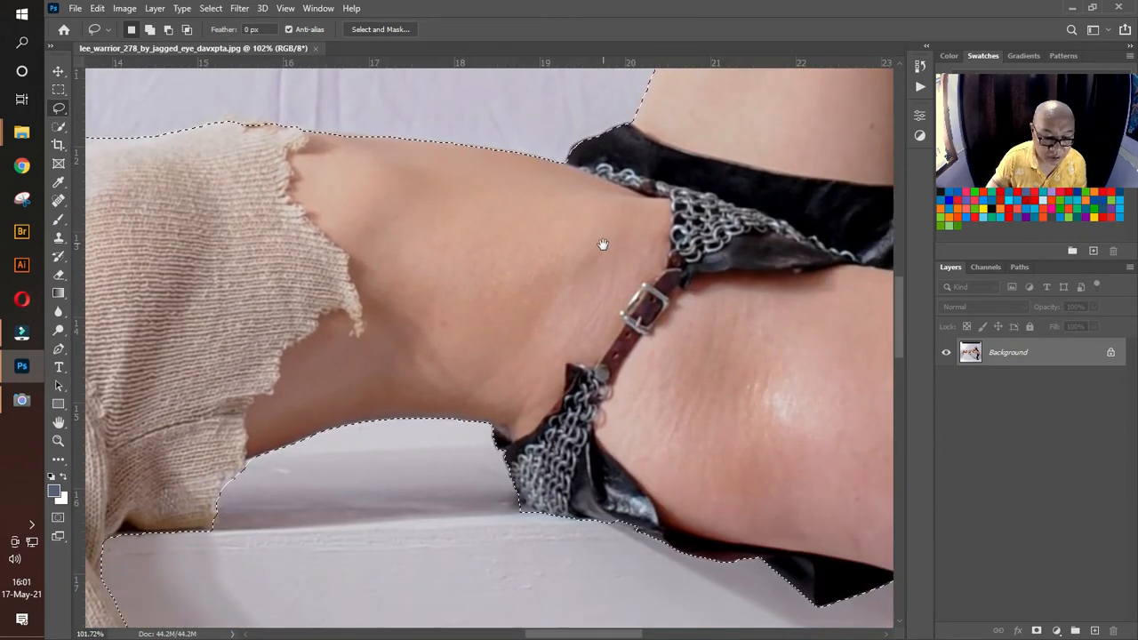
{"action": "left_click_drag", "start_coordinate": [602, 310], "coordinate": [382, 636]}
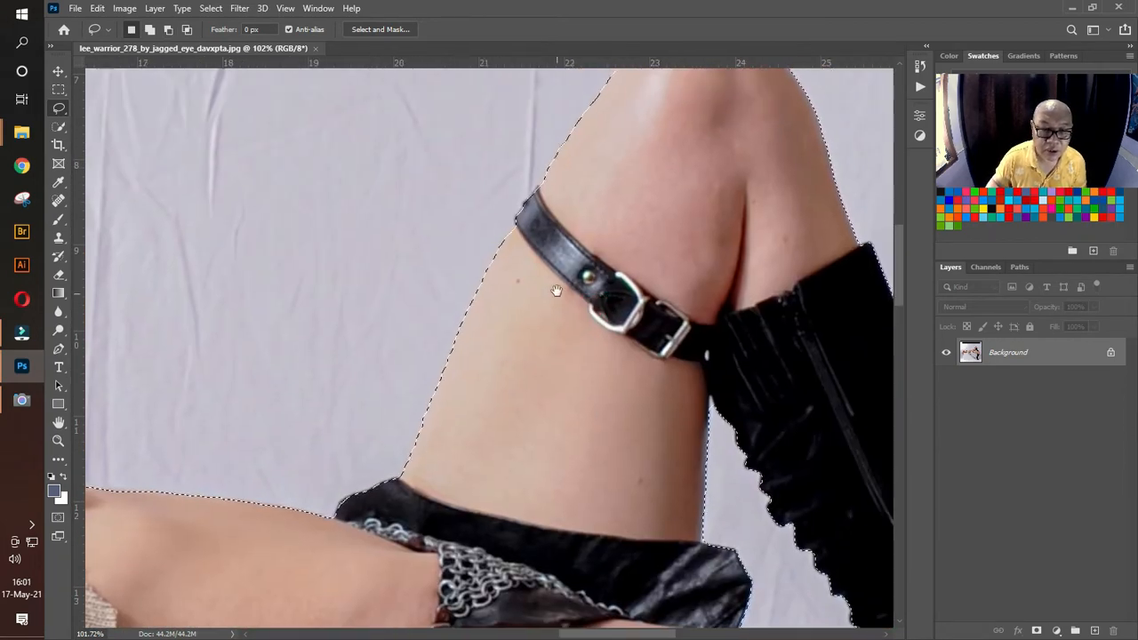
{"action": "key", "text": "shift"}
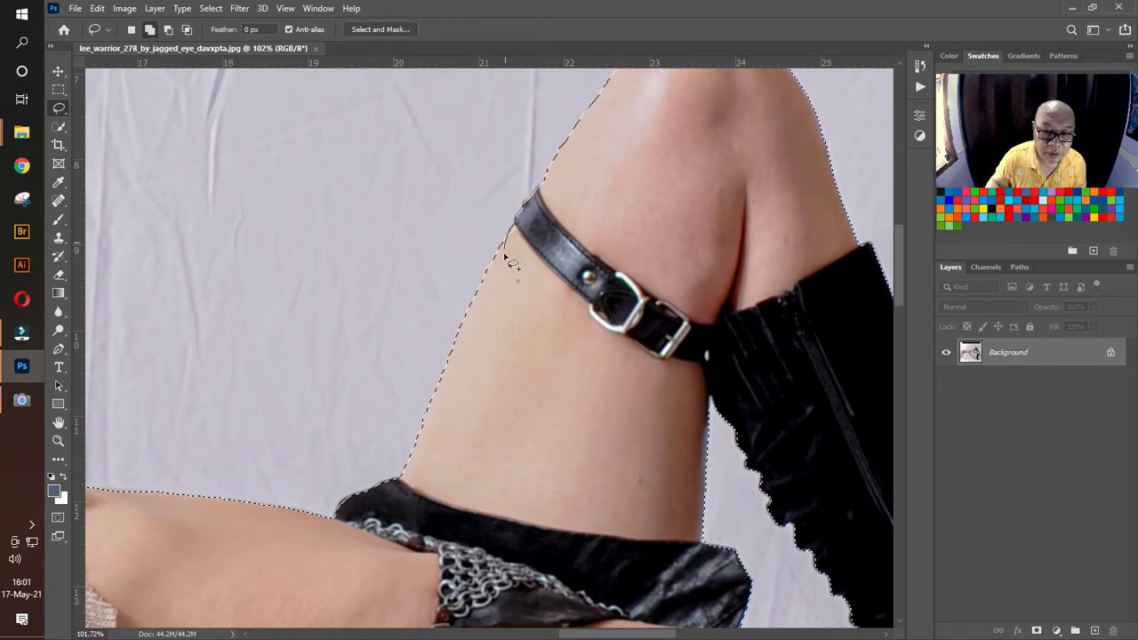
{"action": "key", "text": "alt"}
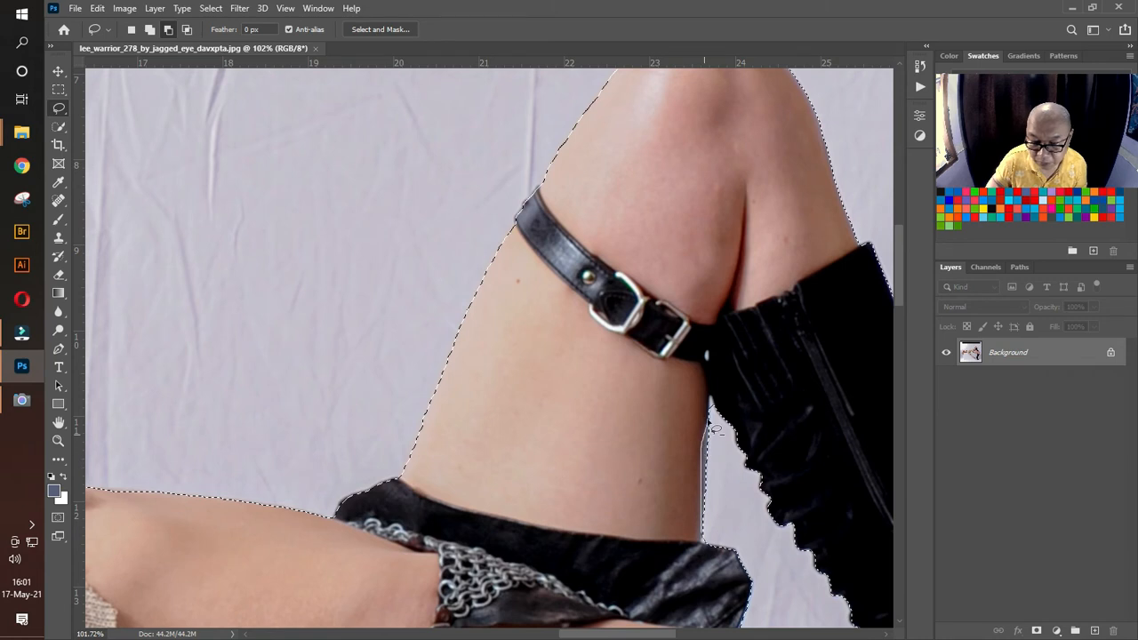
{"action": "left_click_drag", "start_coordinate": [719, 445], "coordinate": [711, 533]}
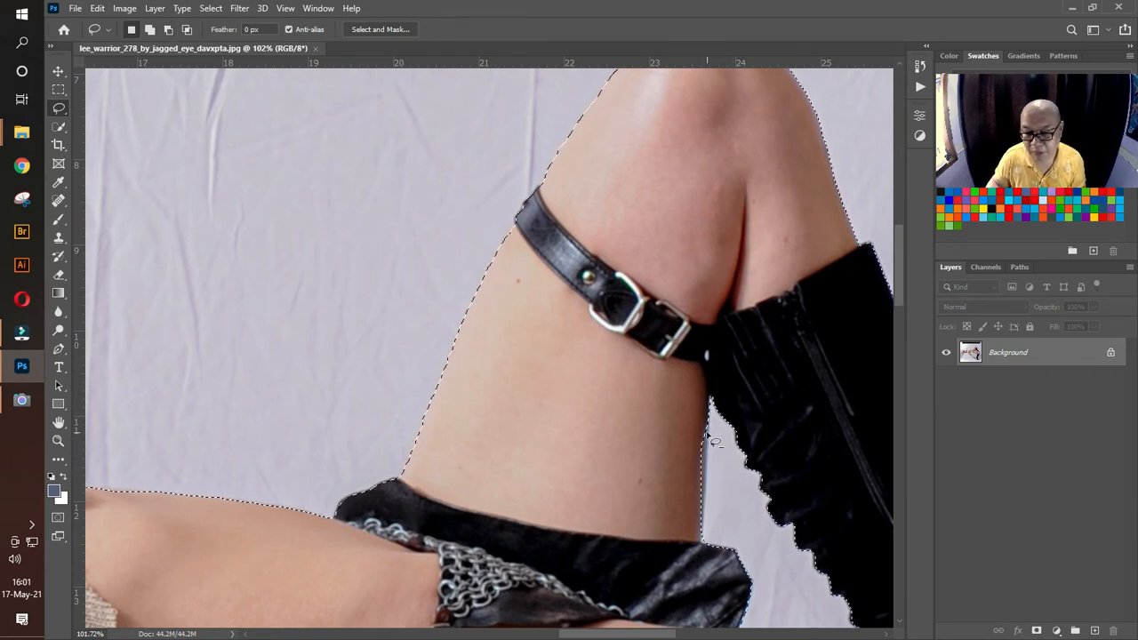
{"action": "key", "text": "alt"}
{"action": "mouse_move", "coordinate": [700, 441]}
{"action": "left_mouse_down"}
{"action": "mouse_move", "coordinate": [709, 399]}
{"action": "mouse_move", "coordinate": [714, 466]}
{"action": "left_mouse_up"}
Step: Inspect the selection outline along the raised boot, lower leg and forearm, finishing with the whole image in view
{"action": "key", "text": "space"}
{"action": "left_click_drag", "start_coordinate": [834, 240], "coordinate": [604, 354]}
{"action": "left_click_drag", "start_coordinate": [711, 525], "coordinate": [554, 234]}
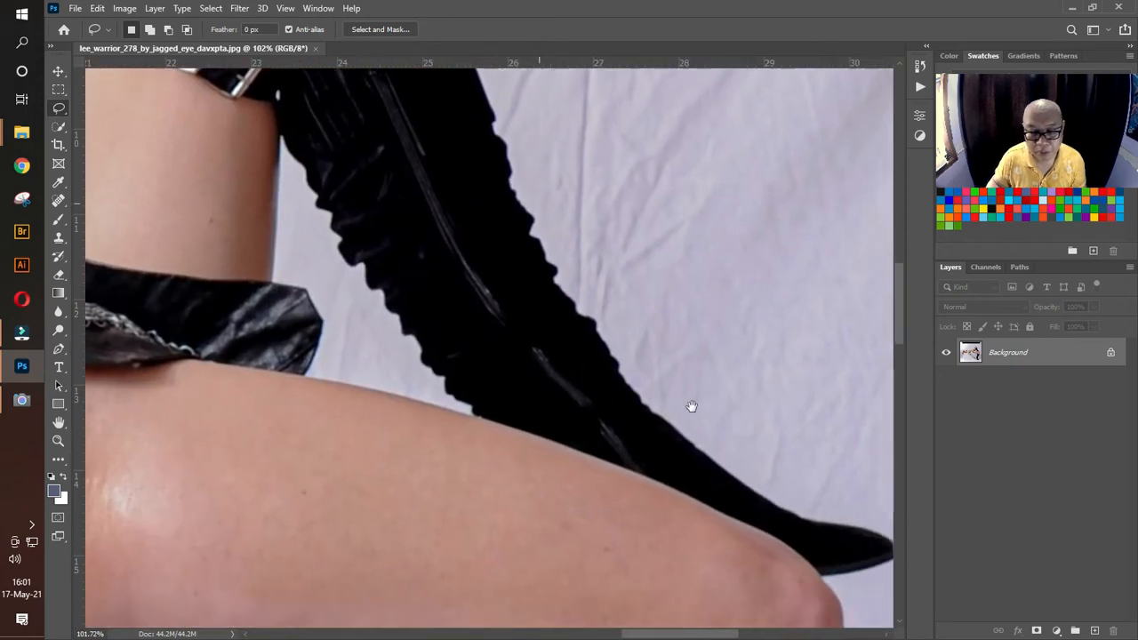
{"action": "left_click_drag", "start_coordinate": [744, 457], "coordinate": [588, 311]}
{"action": "left_click_drag", "start_coordinate": [546, 428], "coordinate": [734, 301]}
{"action": "left_click_drag", "start_coordinate": [679, 436], "coordinate": [744, 249]}
{"action": "left_click_drag", "start_coordinate": [605, 444], "coordinate": [699, 287]}
{"action": "mouse_move", "coordinate": [398, 391]}
{"action": "left_mouse_down"}
{"action": "mouse_move", "coordinate": [474, 327]}
{"action": "mouse_move", "coordinate": [602, 274]}
{"action": "left_mouse_up"}
{"action": "left_click_drag", "start_coordinate": [410, 242], "coordinate": [482, 385]}
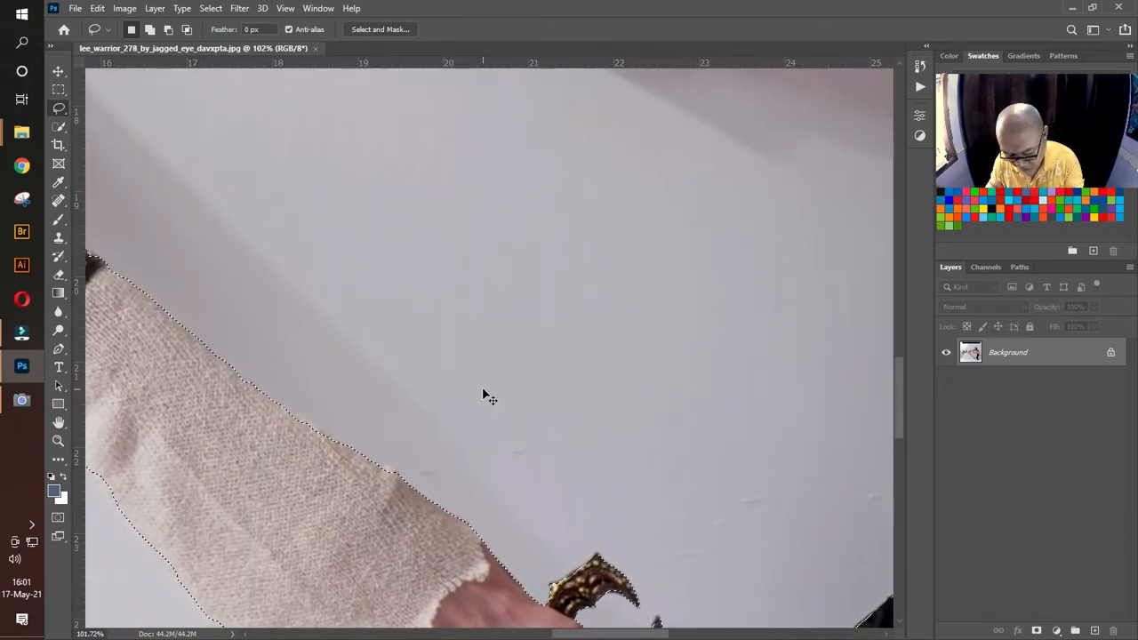
{"action": "key", "text": "ctrl+0"}
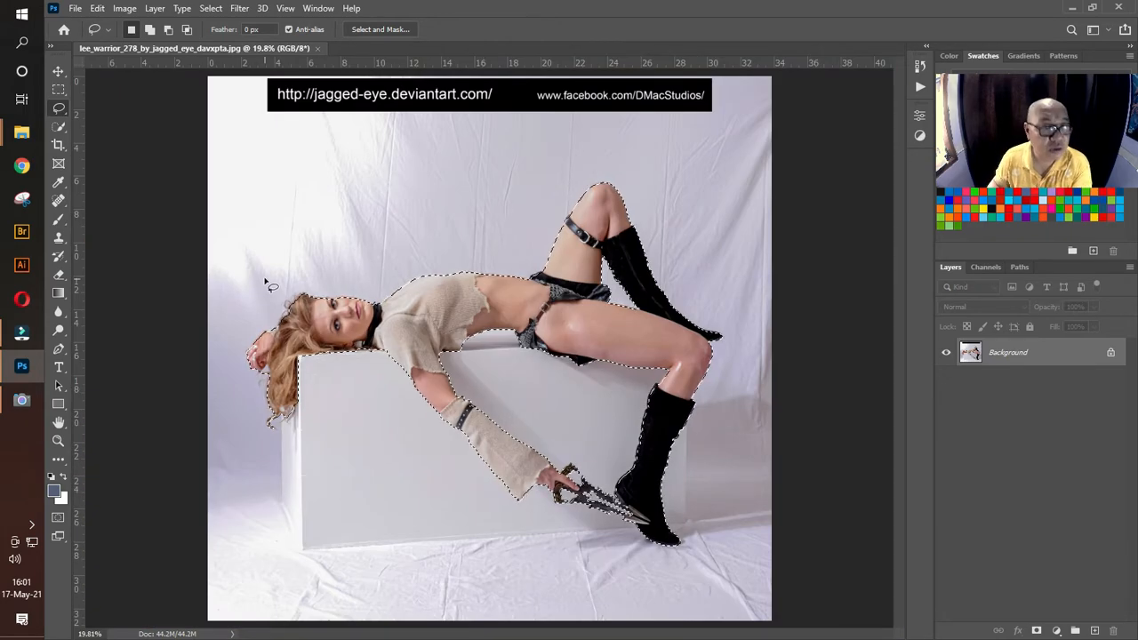
Step: Open Select and Mask and brush with the Refine Edge Brush along the loose hair strands hanging beside the box
{"action": "left_click", "coordinate": [212, 9]}
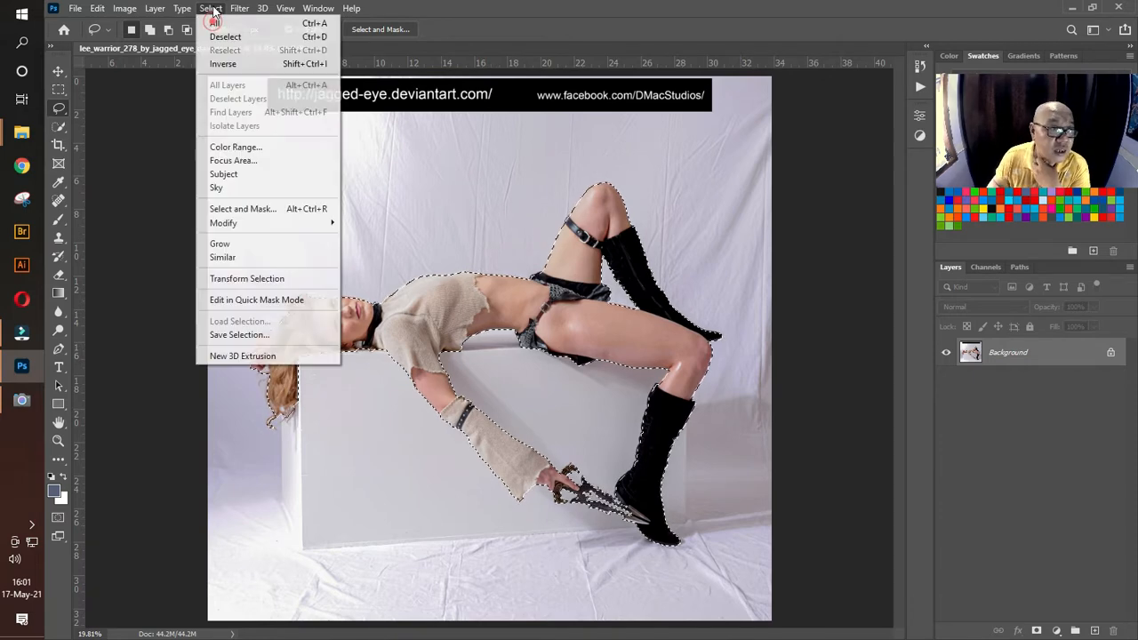
{"action": "left_click", "coordinate": [267, 210]}
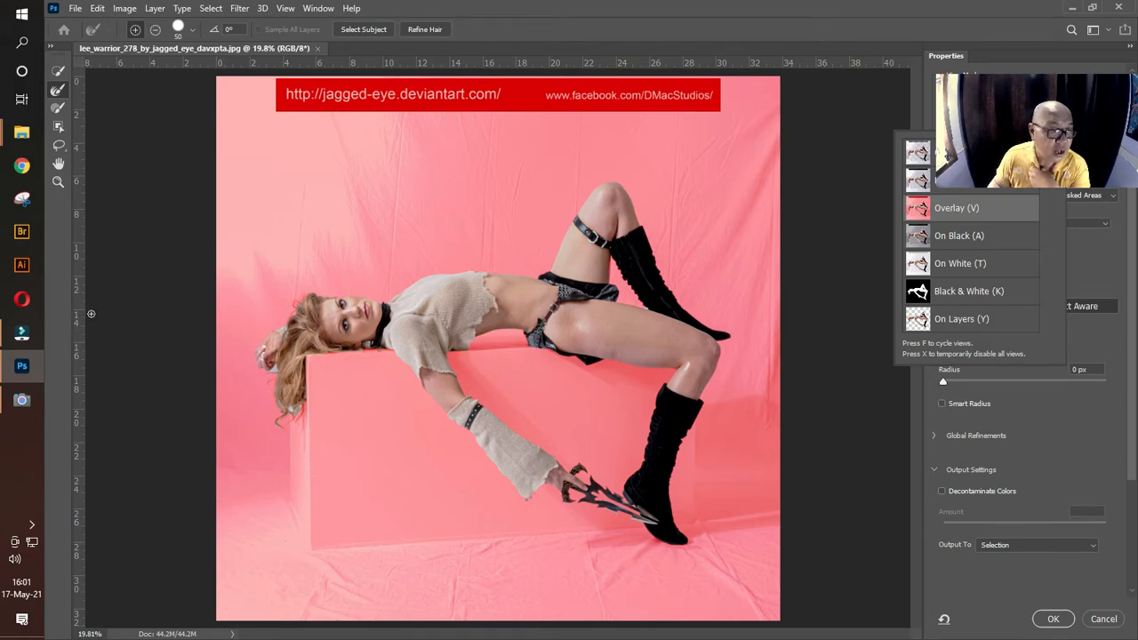
{"action": "left_click", "coordinate": [57, 181]}
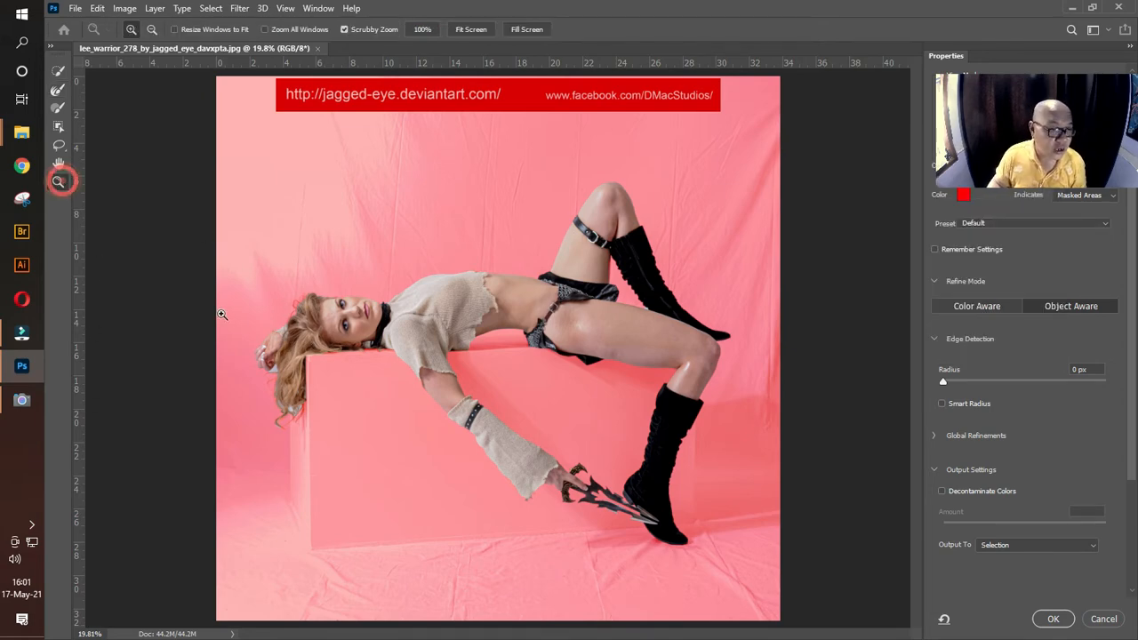
{"action": "left_click", "coordinate": [301, 366]}
{"action": "left_click", "coordinate": [287, 354]}
{"action": "left_click", "coordinate": [287, 354]}
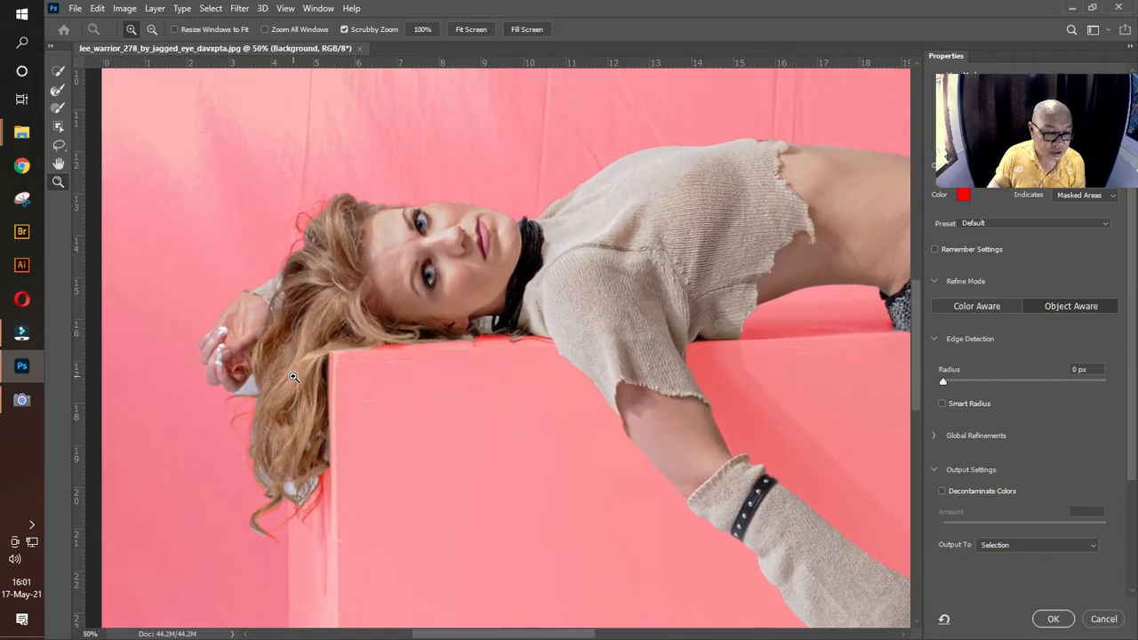
{"action": "left_click", "coordinate": [287, 356]}
{"action": "left_click_drag", "start_coordinate": [310, 503], "coordinate": [374, 404]}
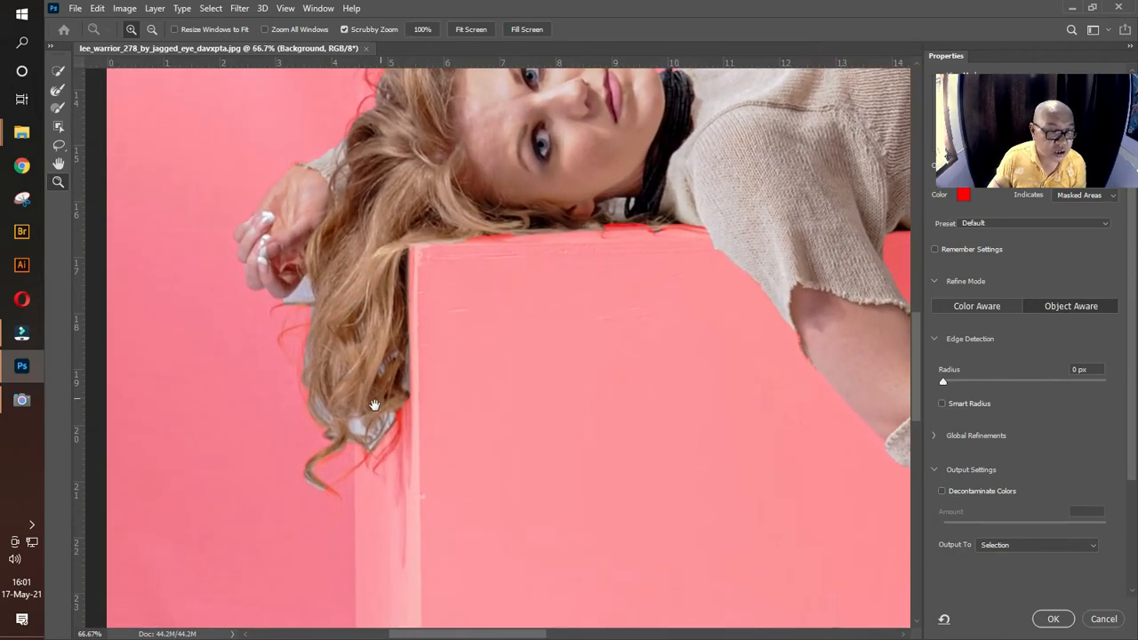
{"action": "left_click", "coordinate": [58, 93]}
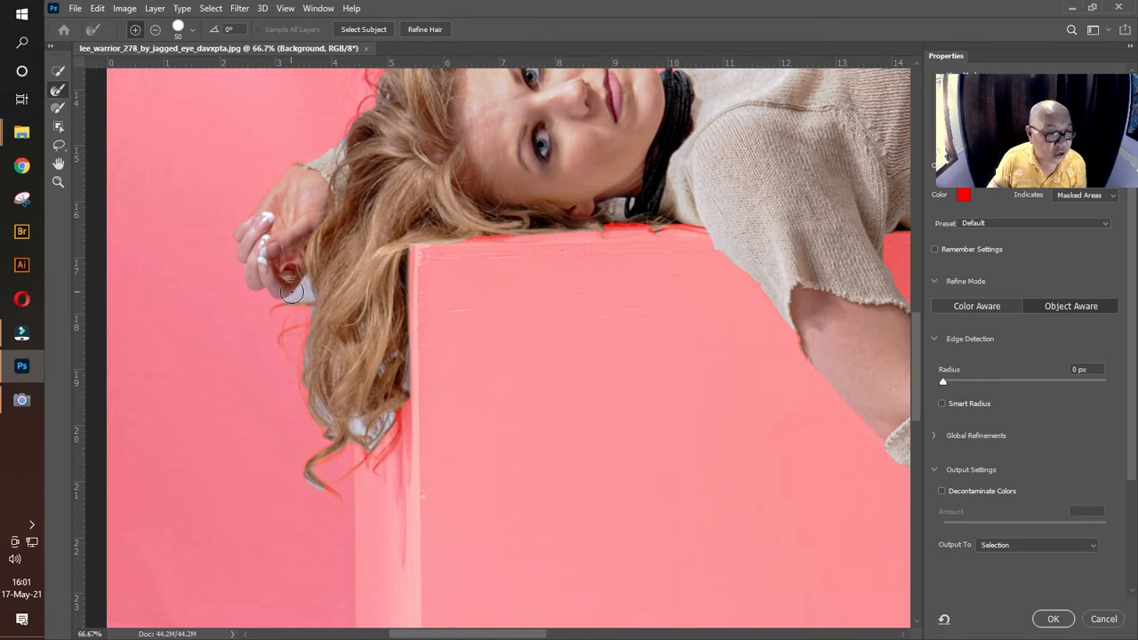
{"action": "mouse_move", "coordinate": [305, 298]}
{"action": "left_mouse_down"}
{"action": "mouse_move", "coordinate": [288, 342]}
{"action": "mouse_move", "coordinate": [302, 386]}
{"action": "mouse_move", "coordinate": [307, 338]}
{"action": "mouse_move", "coordinate": [314, 410]}
{"action": "mouse_move", "coordinate": [349, 430]}
{"action": "mouse_move", "coordinate": [392, 423]}
{"action": "mouse_move", "coordinate": [344, 476]}
{"action": "mouse_move", "coordinate": [328, 475]}
{"action": "mouse_move", "coordinate": [346, 444]}
{"action": "mouse_move", "coordinate": [308, 472]}
{"action": "mouse_move", "coordinate": [336, 492]}
{"action": "left_mouse_up"}
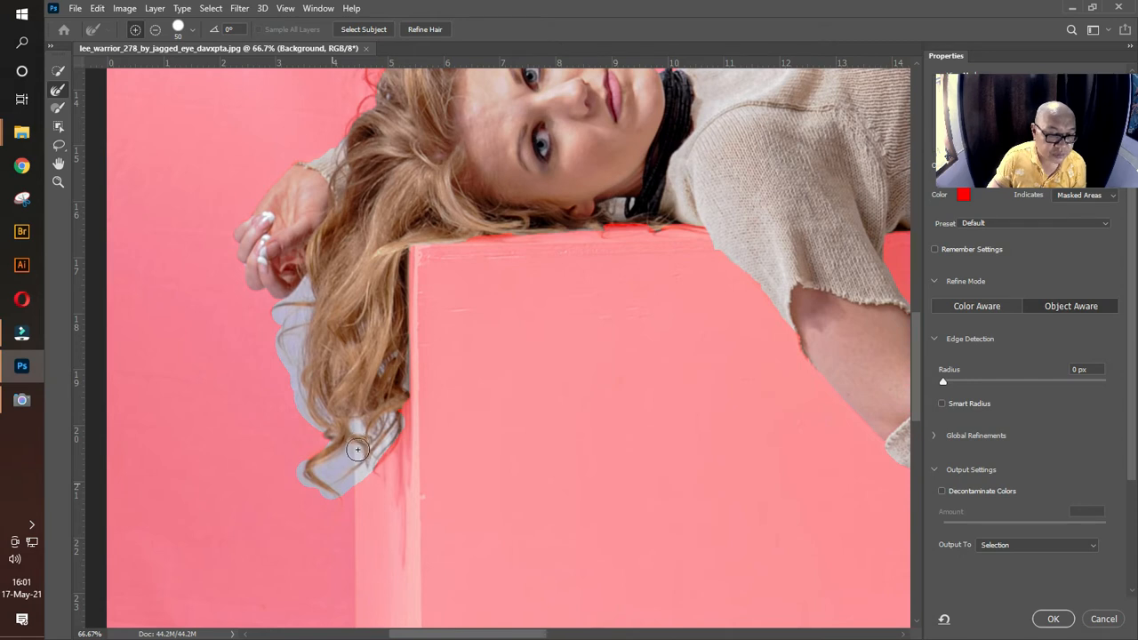
{"action": "left_click_drag", "start_coordinate": [359, 458], "coordinate": [364, 460]}
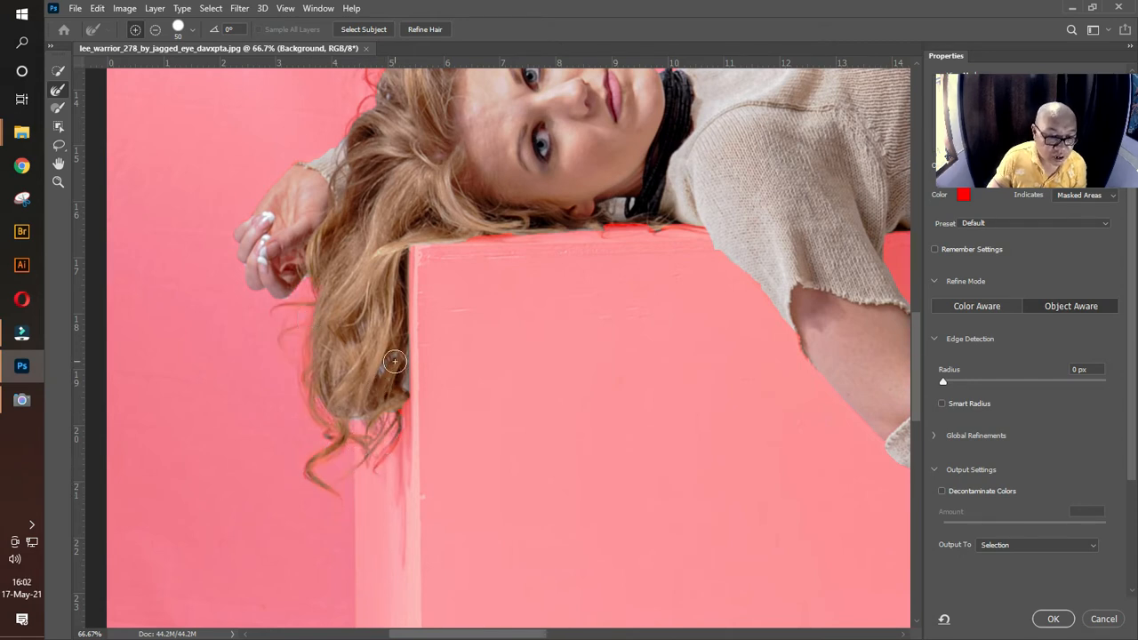
{"action": "left_click_drag", "start_coordinate": [398, 353], "coordinate": [392, 389]}
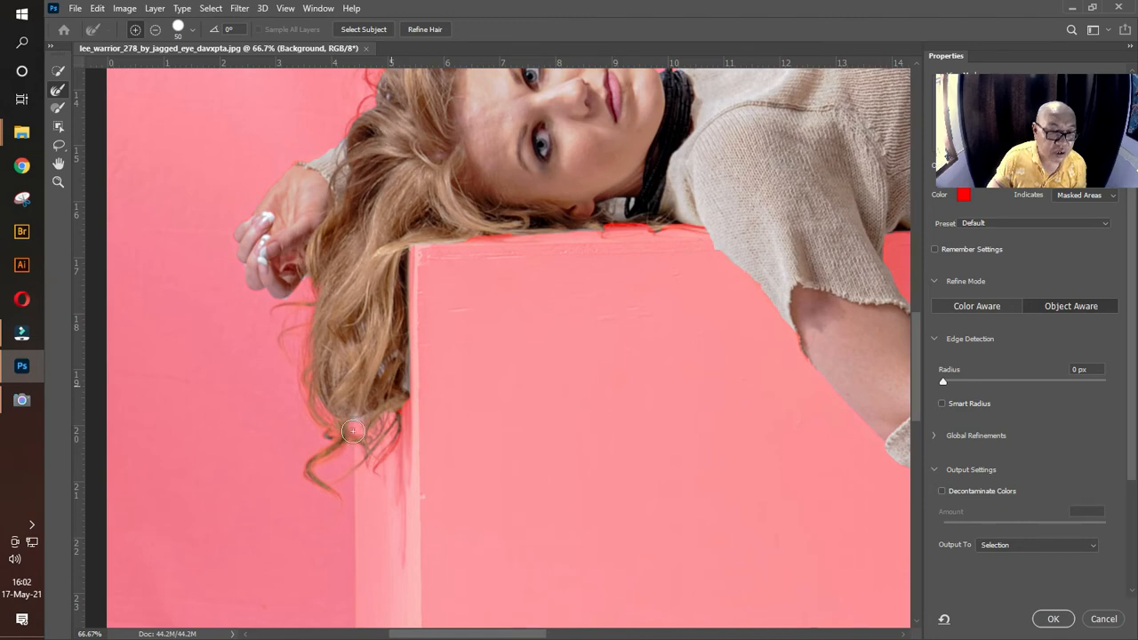
Step: Refine the edge of the hair around the crown and down toward the raised wrist, and output the result as a selection
{"action": "mouse_move", "coordinate": [514, 254]}
{"action": "left_mouse_down"}
{"action": "mouse_move", "coordinate": [617, 134]}
{"action": "mouse_move", "coordinate": [621, 280]}
{"action": "left_mouse_up"}
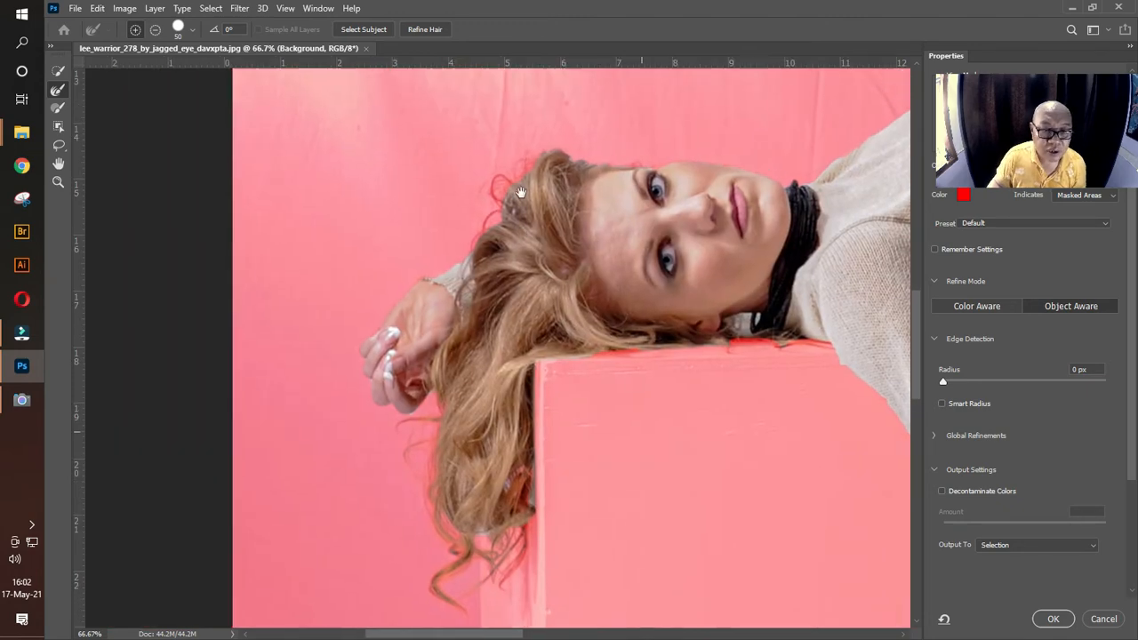
{"action": "mouse_move", "coordinate": [530, 167]}
{"action": "left_mouse_down"}
{"action": "mouse_move", "coordinate": [508, 182]}
{"action": "mouse_move", "coordinate": [481, 247]}
{"action": "left_mouse_up"}
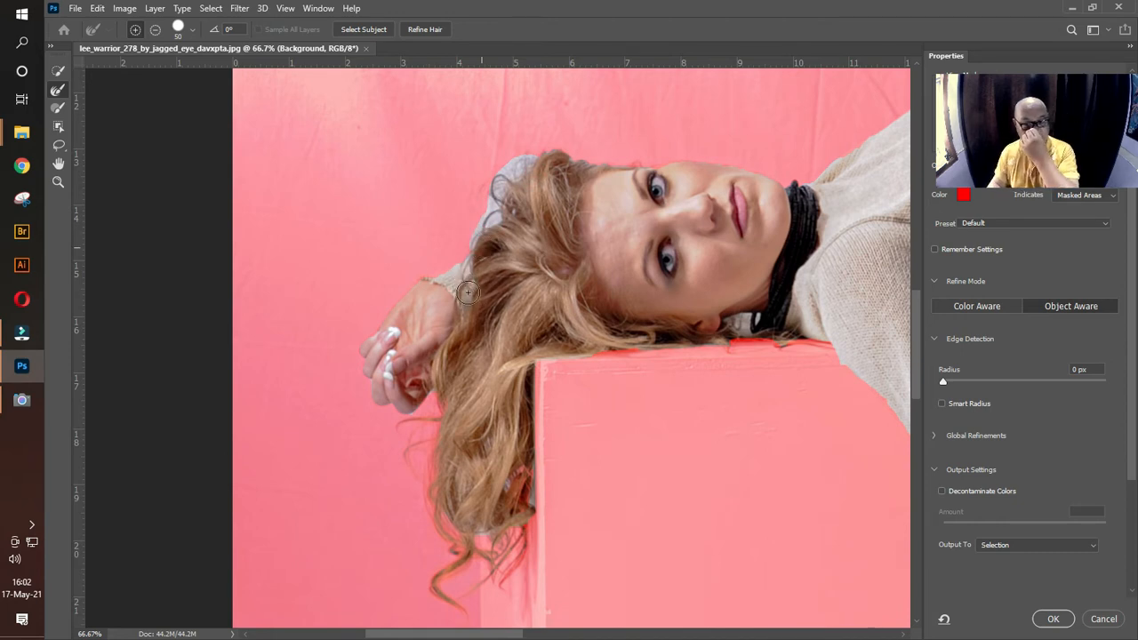
{"action": "left_click_drag", "start_coordinate": [468, 291], "coordinate": [510, 205]}
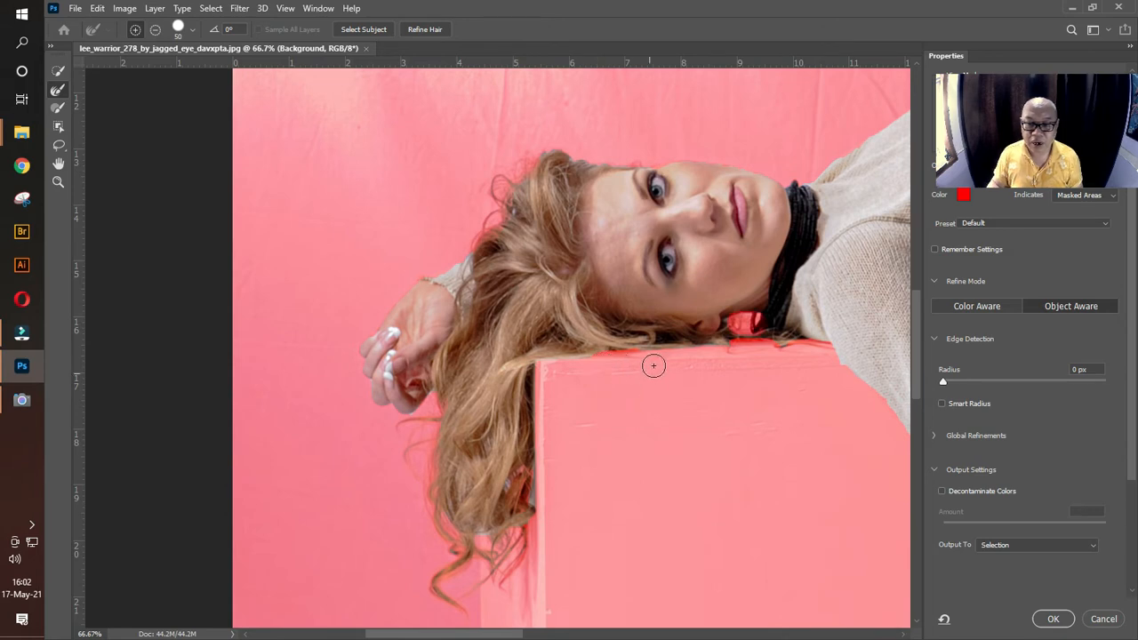
{"action": "left_click", "coordinate": [1053, 620]}
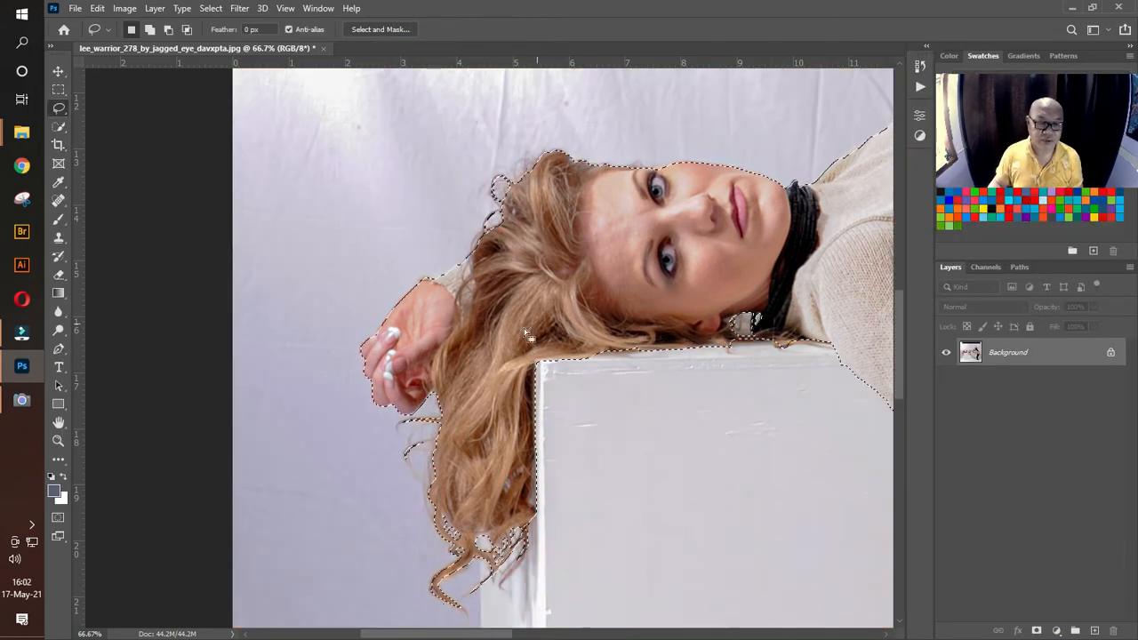
Step: Copy the selected woman to a new layer and hide the Background layer
{"action": "left_click", "coordinate": [58, 441]}
{"action": "left_click_drag", "start_coordinate": [578, 339], "coordinate": [494, 365]}
{"action": "left_click", "coordinate": [59, 71]}
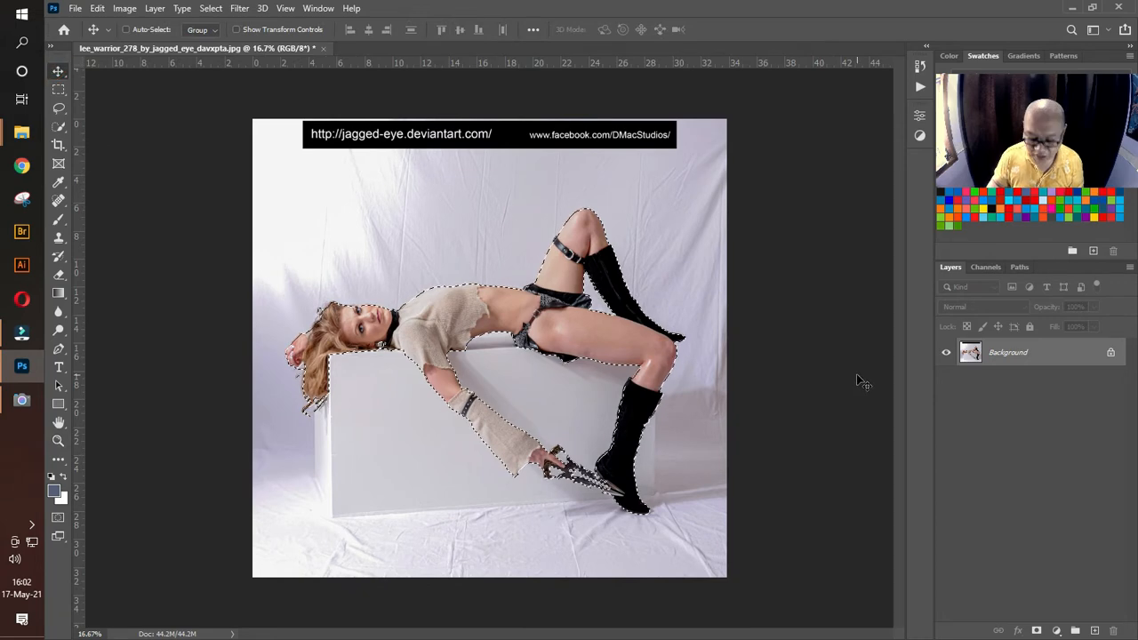
{"action": "key", "text": "ctrl+j"}
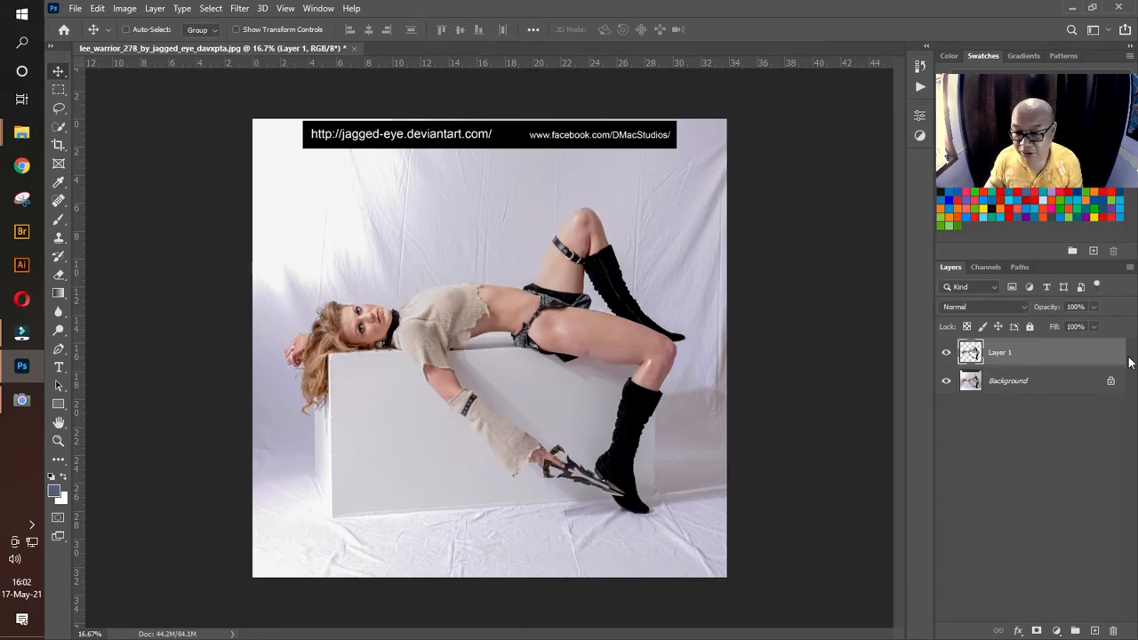
{"action": "left_click", "coordinate": [947, 383]}
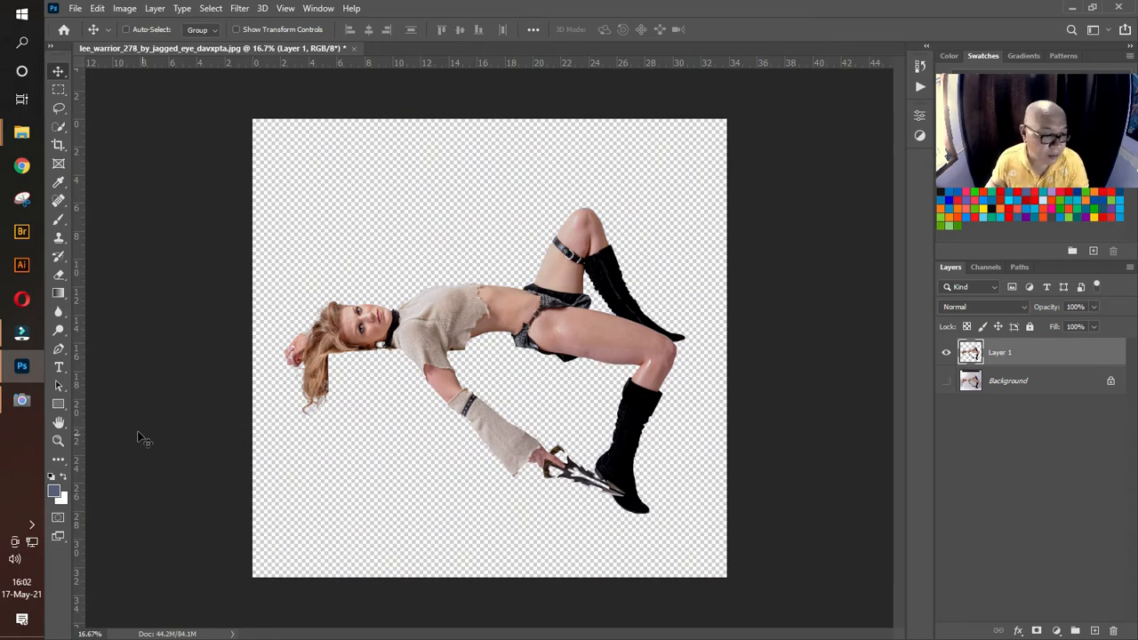
Step: Outline the hanging lock of hair down to its curled tips with the Lasso tool and copy it to a new layer
{"action": "left_click", "coordinate": [59, 440]}
{"action": "left_click_drag", "start_coordinate": [294, 356], "coordinate": [444, 342]}
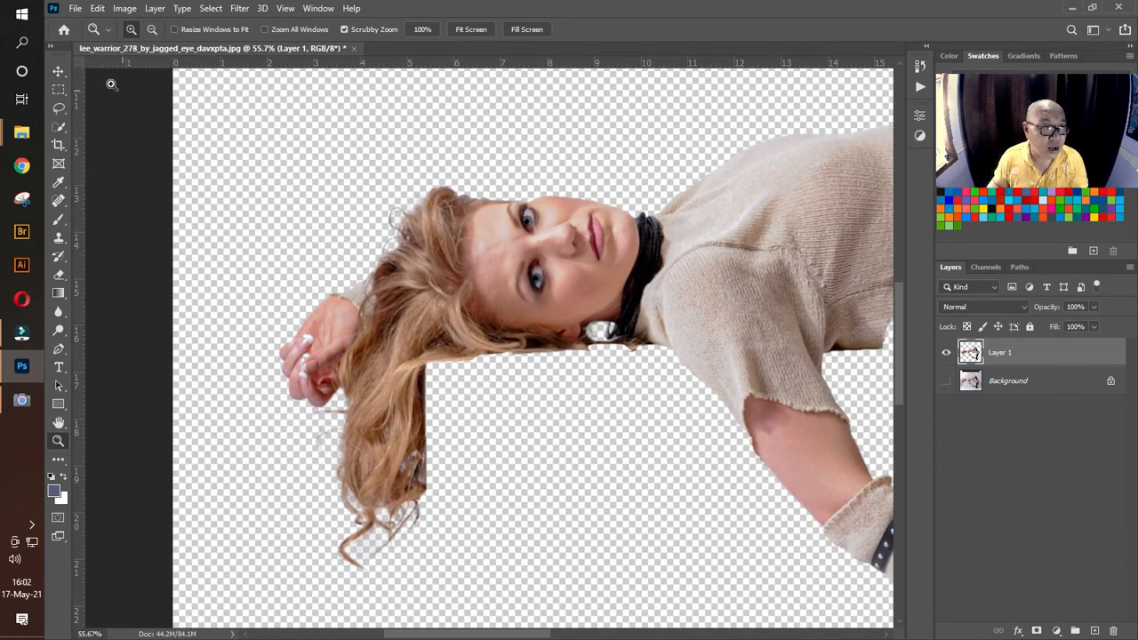
{"action": "left_click", "coordinate": [59, 107]}
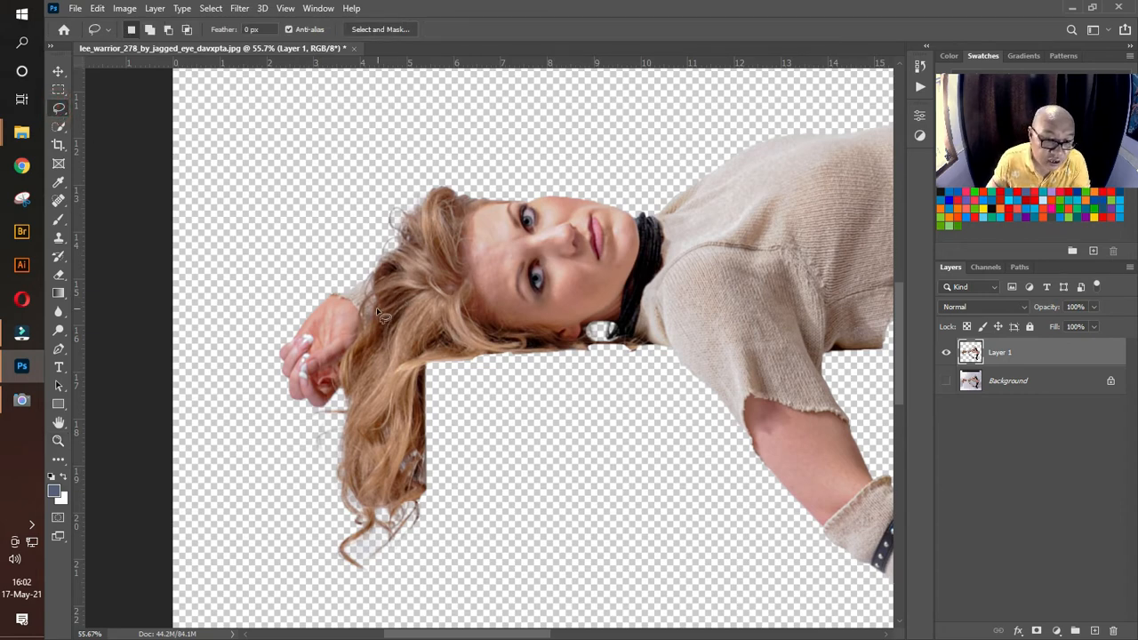
{"action": "left_click_drag", "start_coordinate": [377, 313], "coordinate": [401, 267]}
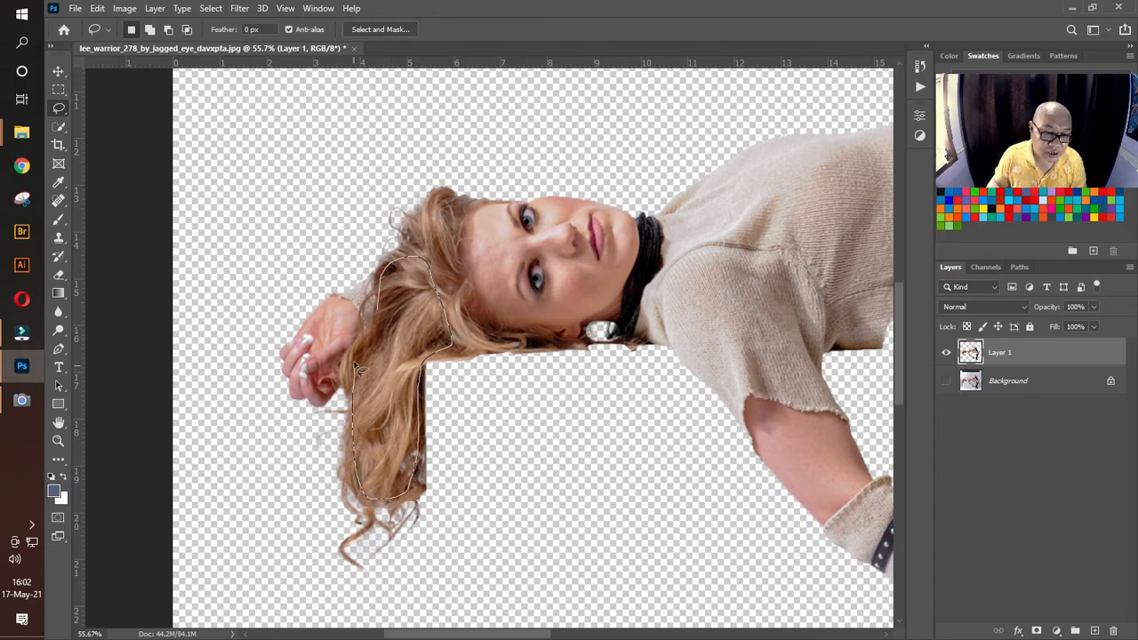
{"action": "left_click_drag", "start_coordinate": [354, 363], "coordinate": [377, 323]}
{"action": "mouse_move", "coordinate": [422, 360]}
{"action": "left_mouse_down"}
{"action": "mouse_move", "coordinate": [420, 553]}
{"action": "mouse_move", "coordinate": [348, 588]}
{"action": "mouse_move", "coordinate": [322, 536]}
{"action": "mouse_move", "coordinate": [351, 410]}
{"action": "left_mouse_up"}
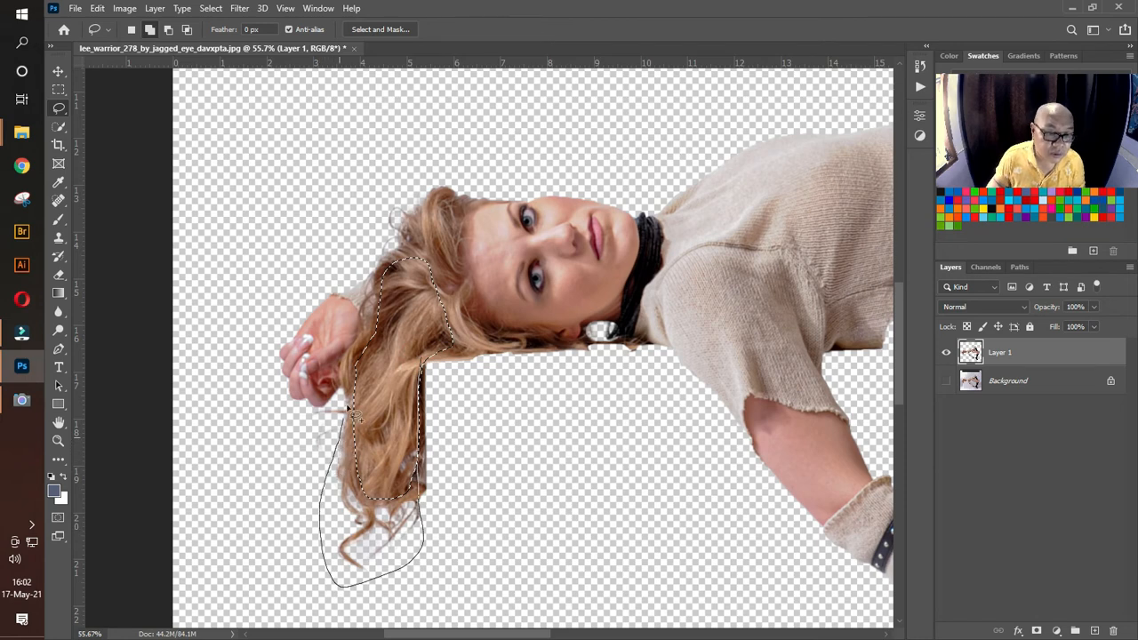
{"action": "left_click_drag", "start_coordinate": [356, 360], "coordinate": [388, 300]}
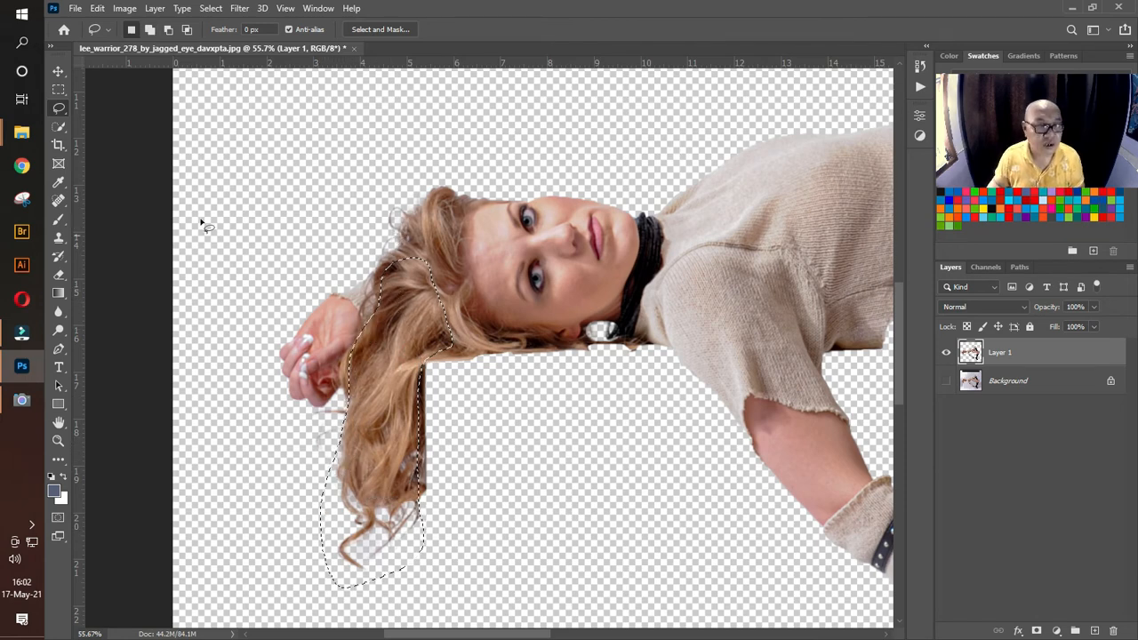
{"action": "left_click", "coordinate": [58, 71]}
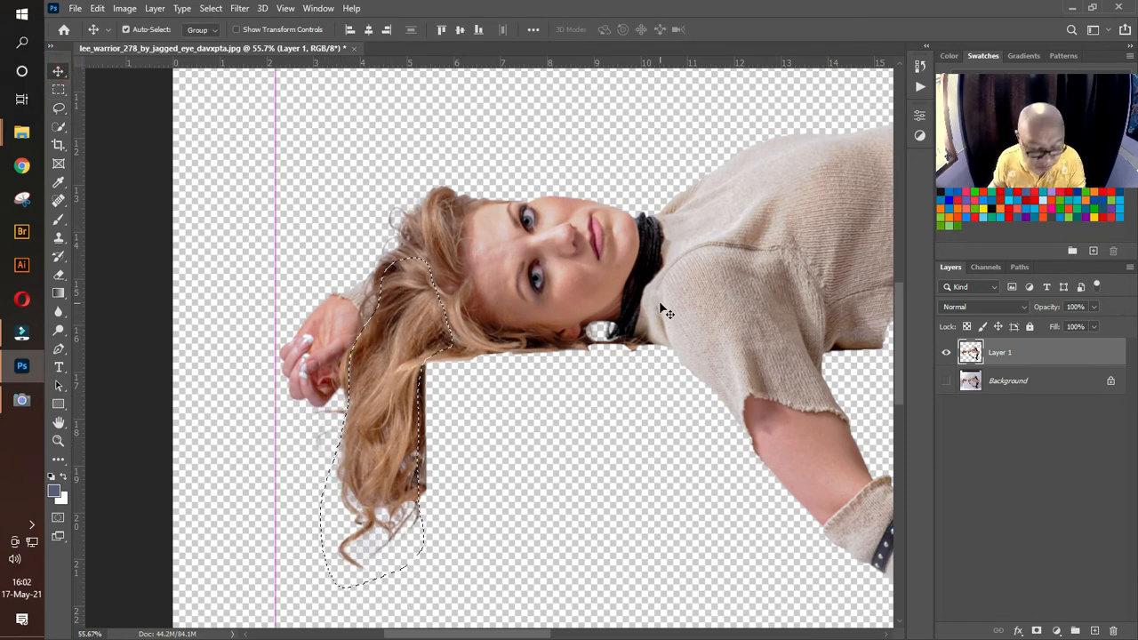
{"action": "key", "text": "ctrl+j"}
Step: Position the copied hair over the straight cut edge of the hanging hair, rotated about -10.7°
{"action": "left_click_drag", "start_coordinate": [424, 359], "coordinate": [505, 415]}
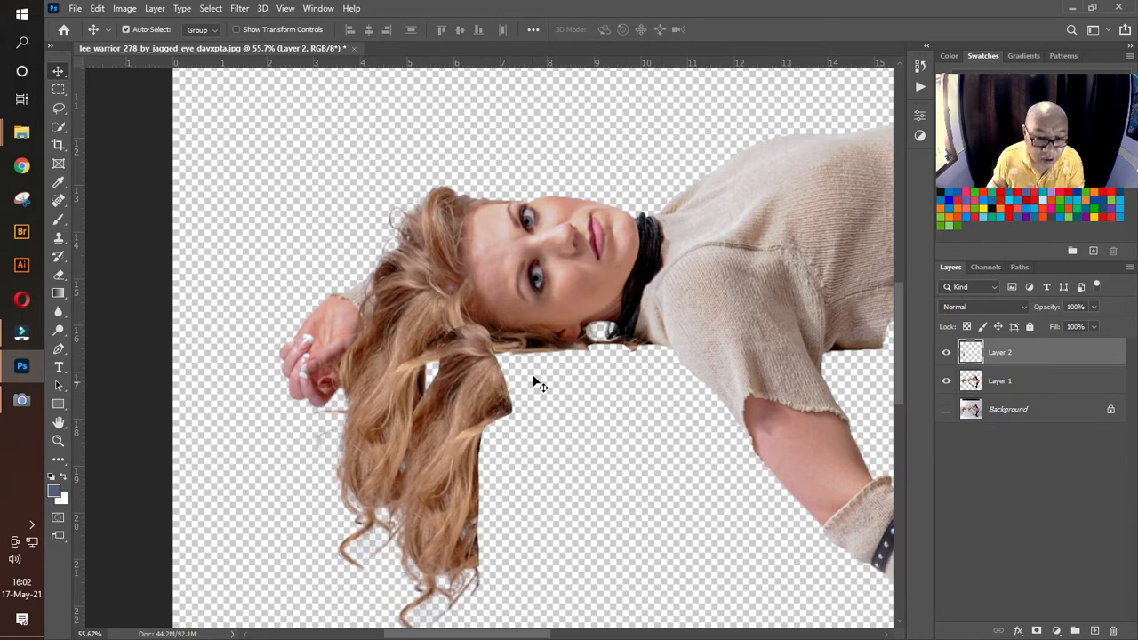
{"action": "key", "text": "ctrl+t"}
{"action": "left_click_drag", "start_coordinate": [560, 317], "coordinate": [534, 284]}
{"action": "left_click_drag", "start_coordinate": [460, 432], "coordinate": [440, 405]}
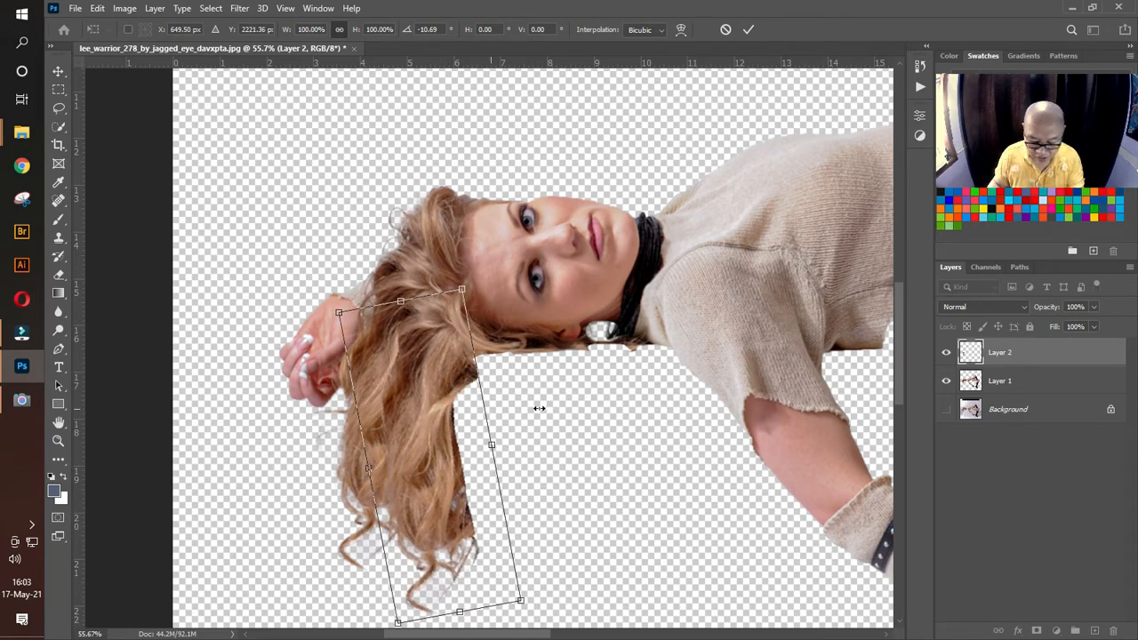
{"action": "key", "text": "Return"}
Step: Duplicate the hair piece, flip it horizontally, and rotate and fit it over the remaining cut edge to widen the hanging hair
{"action": "key", "text": "ctrl+j"}
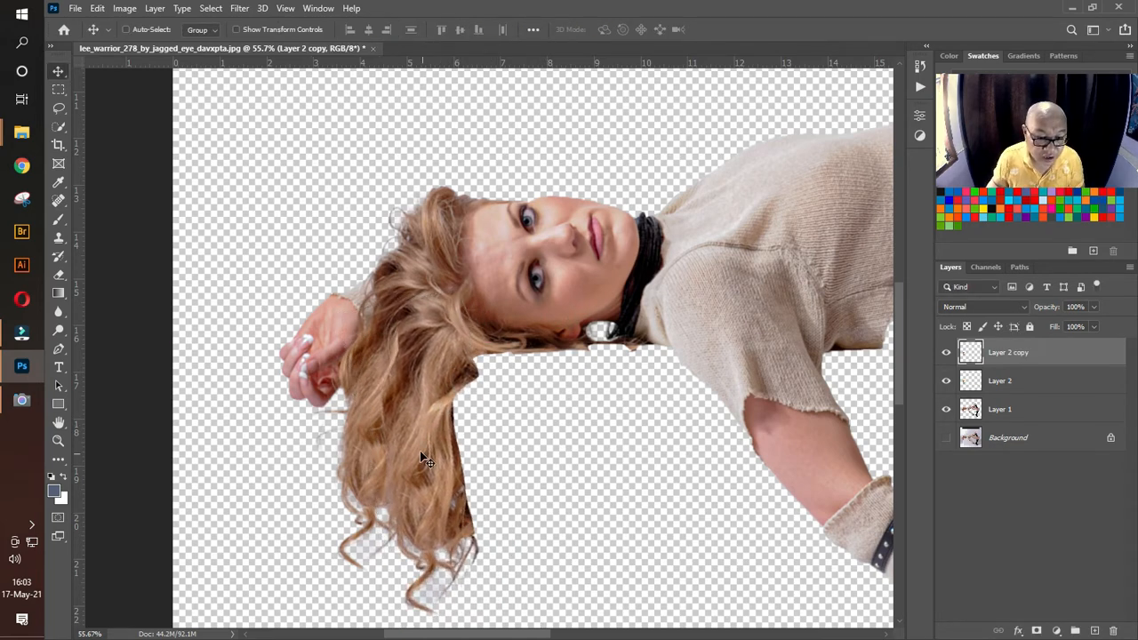
{"action": "left_click_drag", "start_coordinate": [440, 444], "coordinate": [528, 455]}
{"action": "key", "text": "ctrl+t"}
{"action": "right_click", "coordinate": [527, 455]}
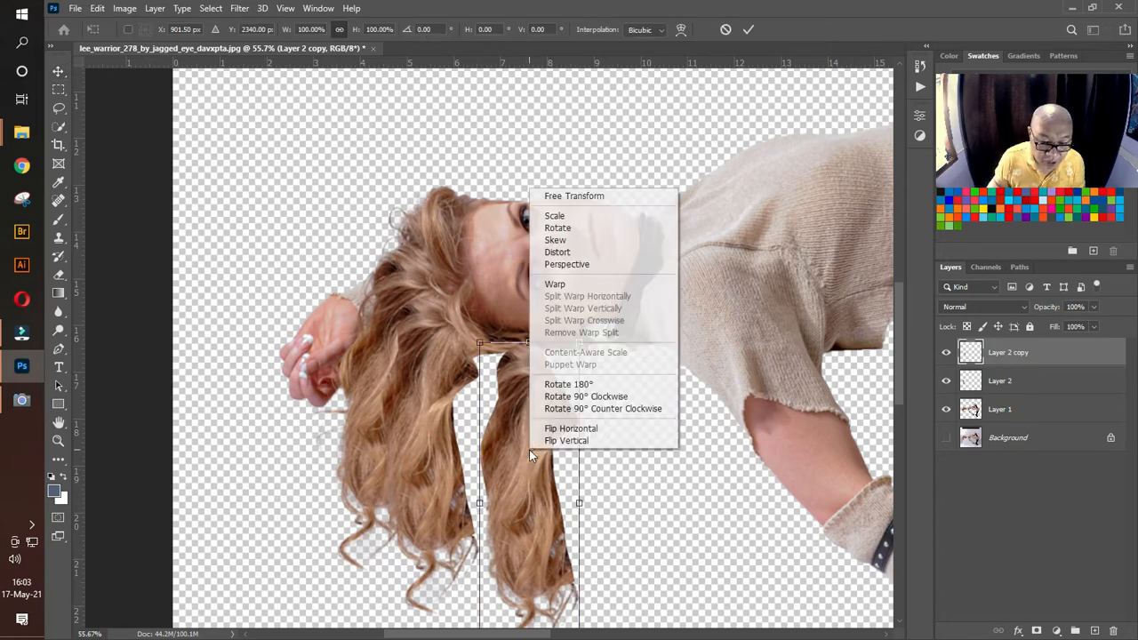
{"action": "left_click", "coordinate": [565, 430]}
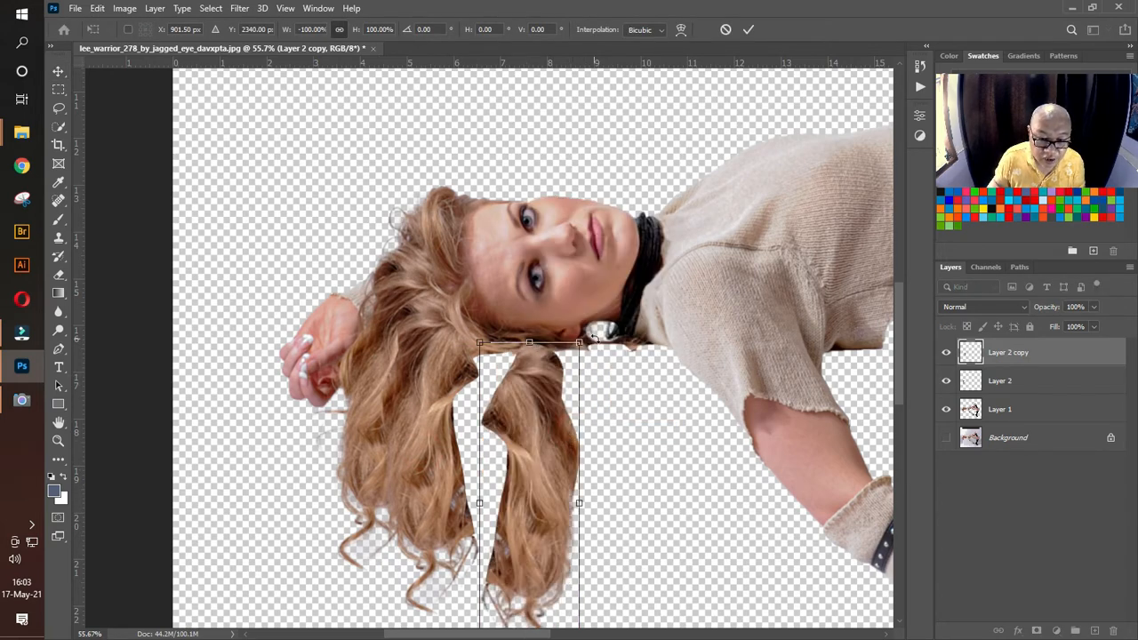
{"action": "left_click_drag", "start_coordinate": [585, 339], "coordinate": [562, 405]}
{"action": "left_click_drag", "start_coordinate": [544, 473], "coordinate": [484, 393]}
{"action": "left_click_drag", "start_coordinate": [535, 585], "coordinate": [497, 529]}
{"action": "left_click_drag", "start_coordinate": [473, 488], "coordinate": [470, 487]}
{"action": "key", "text": "Return"}
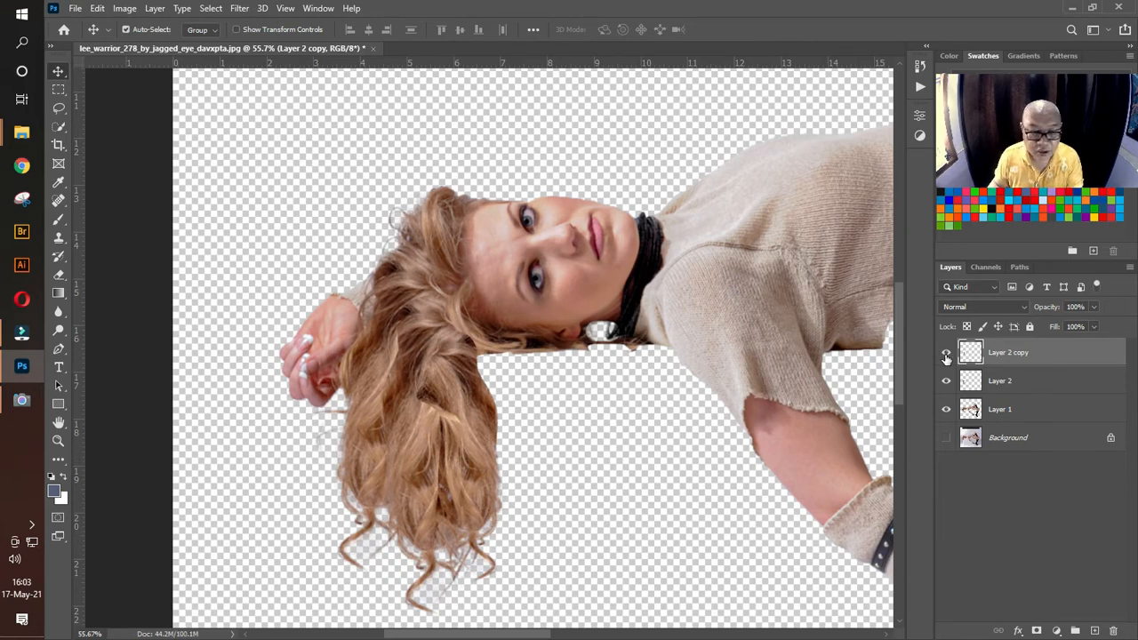
Step: Duplicate the flipped hair piece, rotate it about -58° toward the shoulder, and flip it vertically
{"action": "left_click_drag", "start_coordinate": [489, 418], "coordinate": [587, 422]}
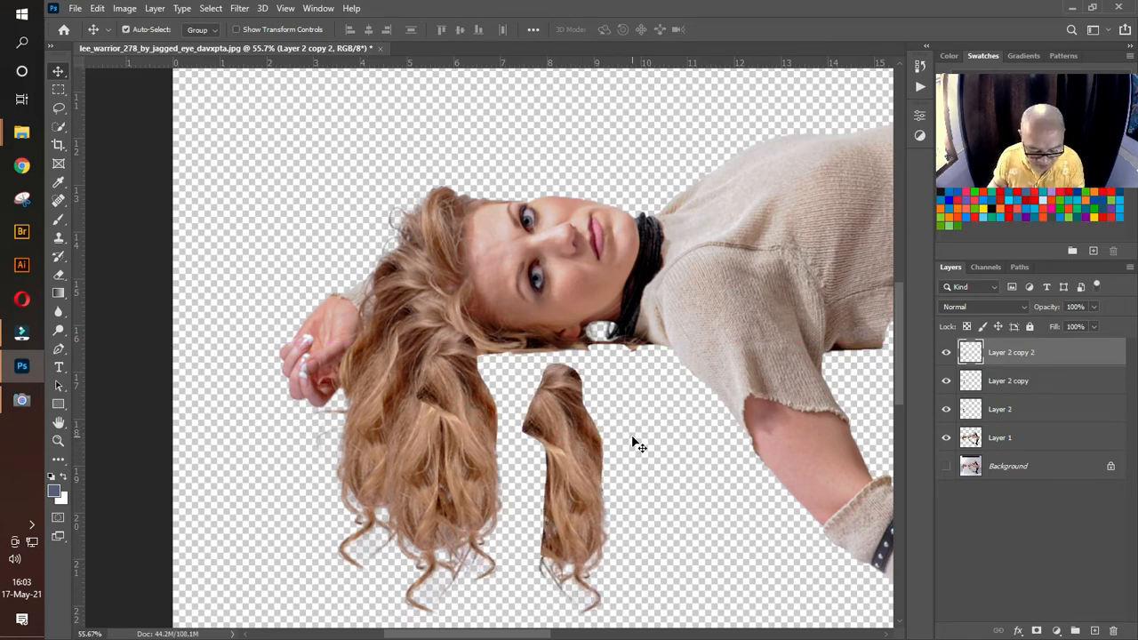
{"action": "key", "text": "ctrl+t"}
{"action": "left_click_drag", "start_coordinate": [643, 354], "coordinate": [463, 307]}
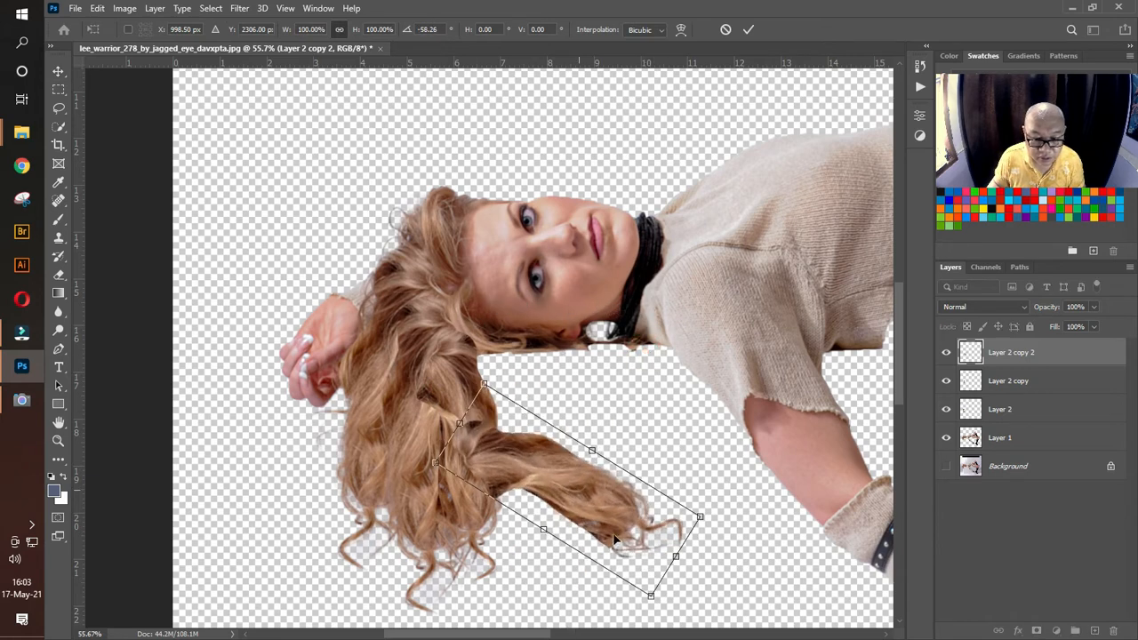
{"action": "left_click_drag", "start_coordinate": [609, 501], "coordinate": [650, 445]}
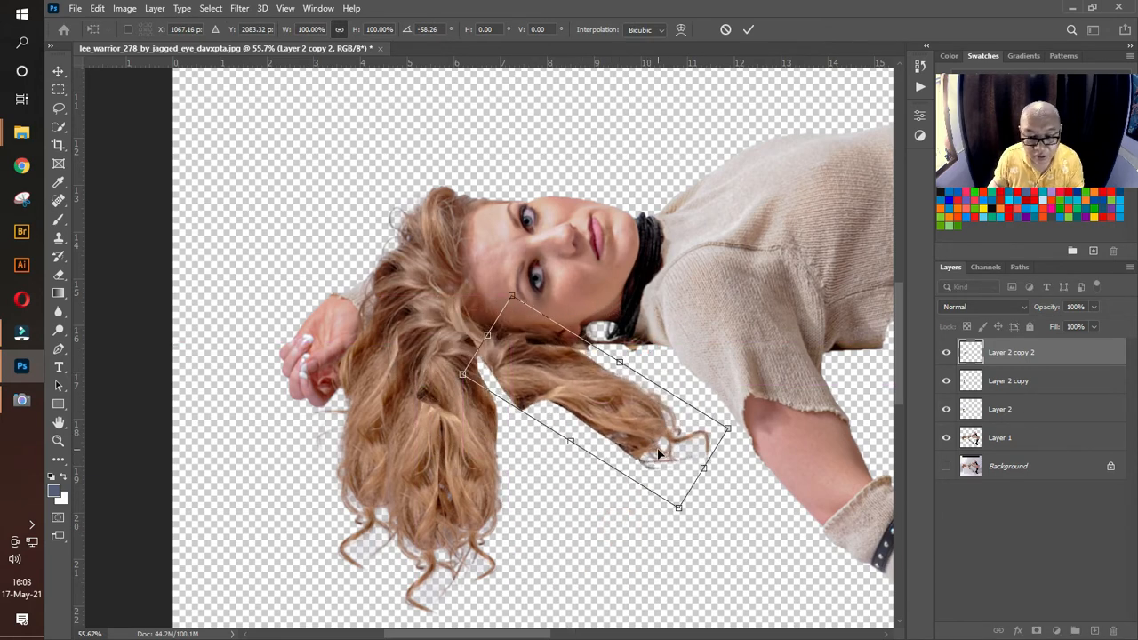
{"action": "right_click", "coordinate": [652, 467]}
{"action": "left_click", "coordinate": [718, 437]}
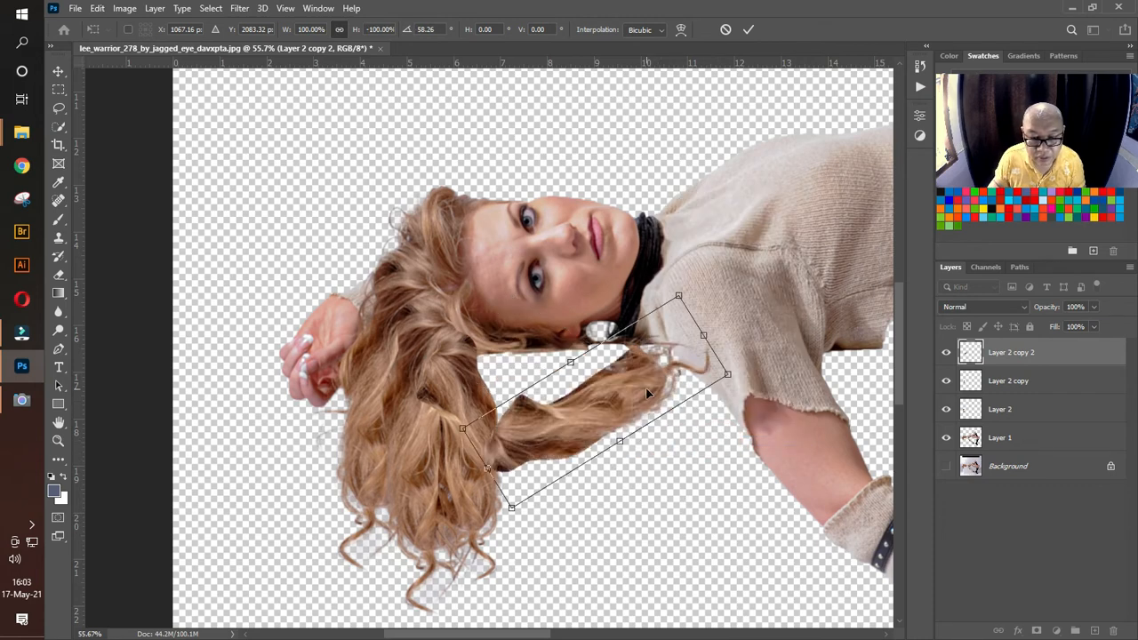
Step: Fit the new hair piece beneath the face and neck over the flat cut edge, with its angle at about 84.6°
{"action": "left_click_drag", "start_coordinate": [647, 389], "coordinate": [614, 372]}
{"action": "left_click_drag", "start_coordinate": [734, 364], "coordinate": [716, 462]}
{"action": "left_click_drag", "start_coordinate": [620, 376], "coordinate": [600, 339]}
{"action": "left_click_drag", "start_coordinate": [679, 289], "coordinate": [675, 280]}
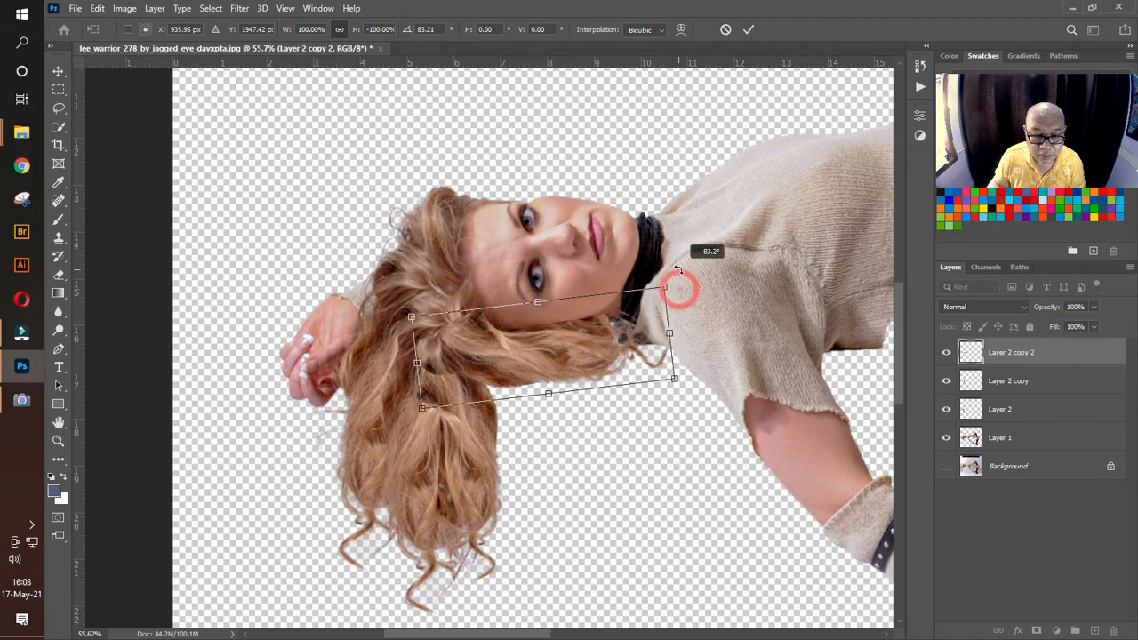
{"action": "left_click_drag", "start_coordinate": [570, 352], "coordinate": [566, 352]}
{"action": "left_click_drag", "start_coordinate": [672, 286], "coordinate": [672, 291]}
{"action": "mouse_move", "coordinate": [602, 333]}
{"action": "left_mouse_down"}
{"action": "mouse_move", "coordinate": [580, 351]}
{"action": "mouse_move", "coordinate": [589, 348]}
{"action": "left_mouse_up"}
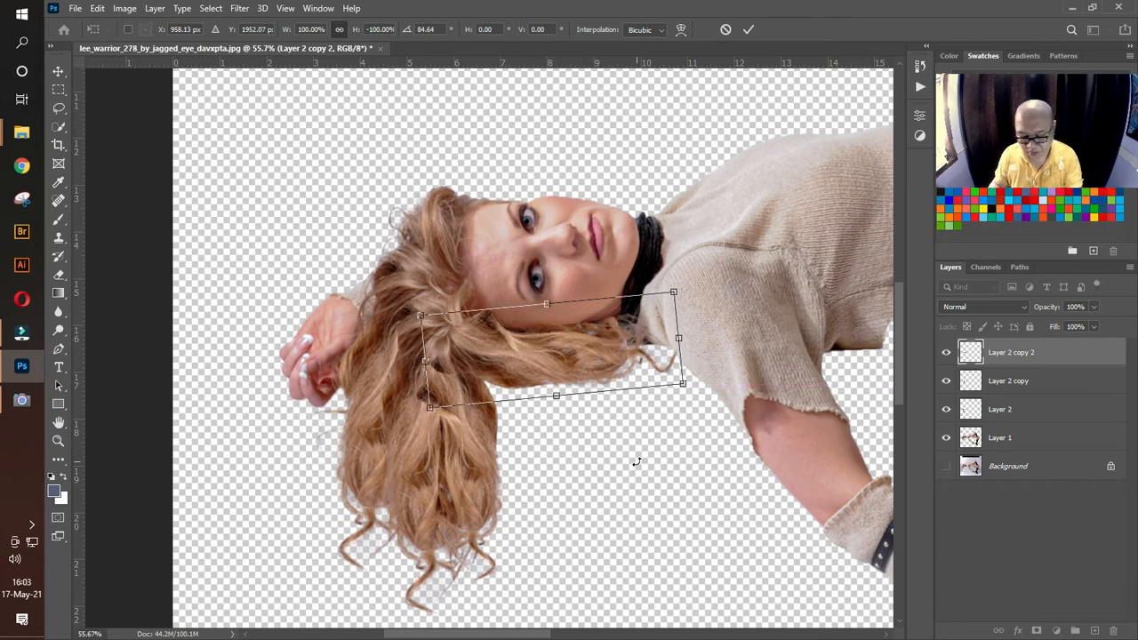
{"action": "key", "text": "Return"}
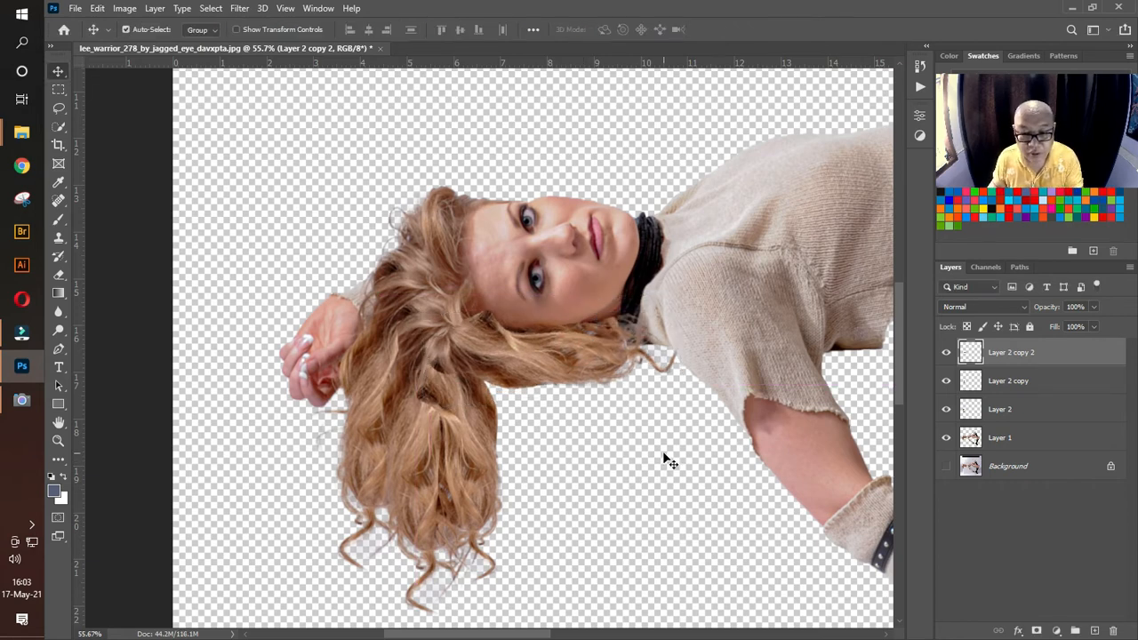
Step: Duplicate the hair piece beneath the neck, place the copy lower beside the hanging hair, and flip it horizontally
{"action": "key", "text": "ctrl+j"}
{"action": "left_click_drag", "start_coordinate": [611, 358], "coordinate": [614, 480]}
{"action": "key", "text": "ctrl+t"}
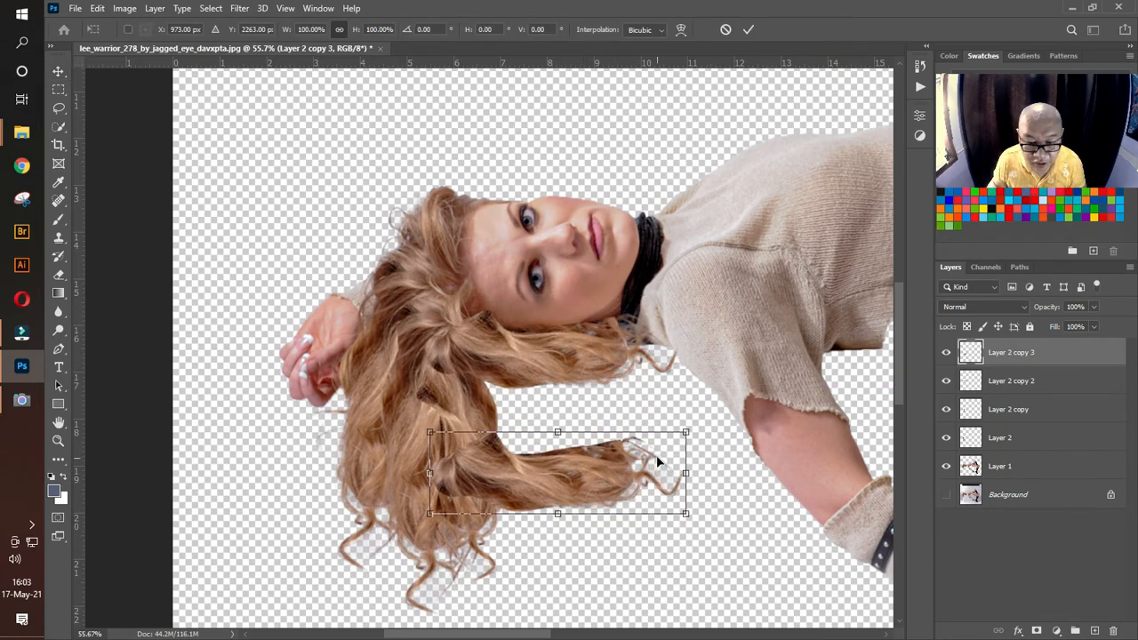
{"action": "right_click", "coordinate": [596, 479]}
{"action": "left_click", "coordinate": [673, 459]}
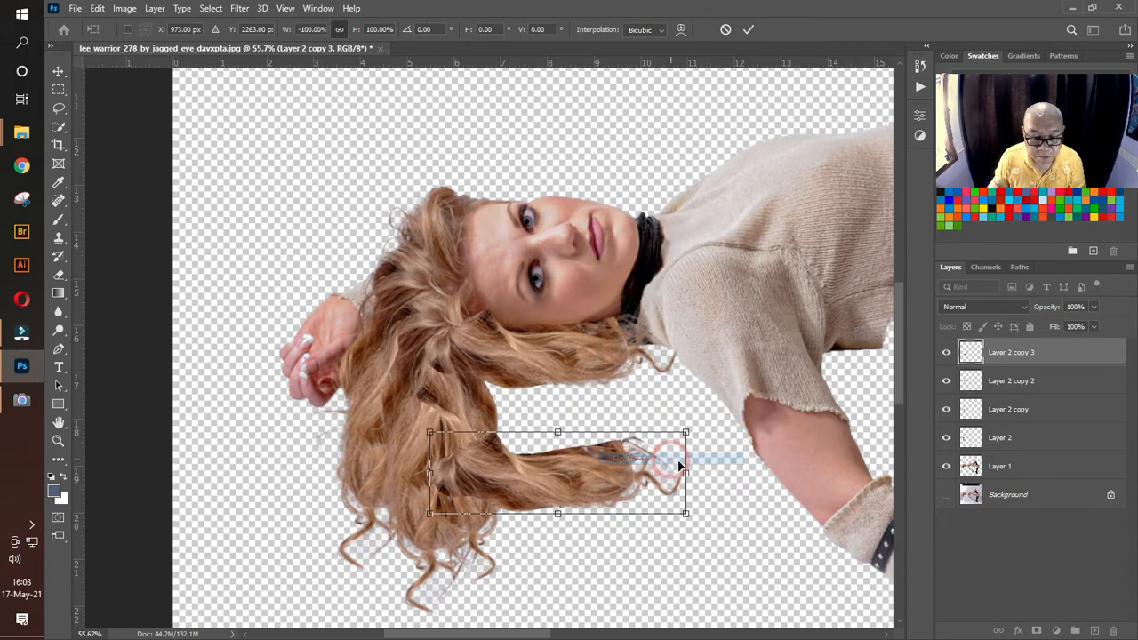
Step: Rotate the flipped copy to about 93.4° and fit it along the shoulder-side edge of the hanging hair
{"action": "left_click_drag", "start_coordinate": [697, 498], "coordinate": [546, 366]}
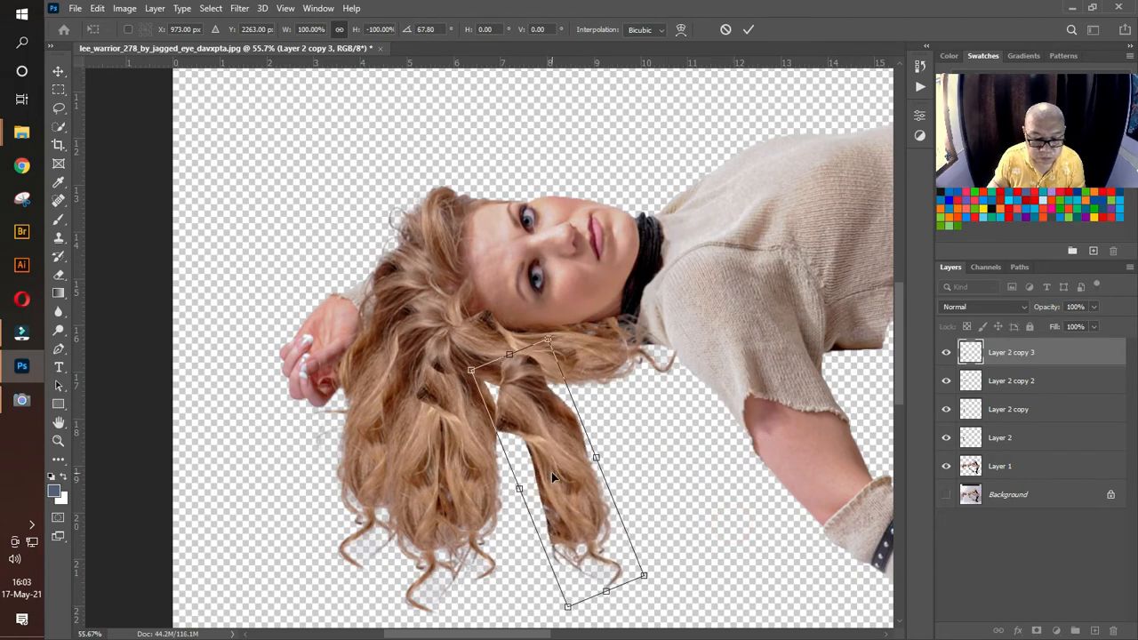
{"action": "mouse_move", "coordinate": [551, 472]}
{"action": "left_mouse_down"}
{"action": "mouse_move", "coordinate": [480, 420]}
{"action": "mouse_move", "coordinate": [544, 503]}
{"action": "mouse_move", "coordinate": [535, 464]}
{"action": "left_mouse_up"}
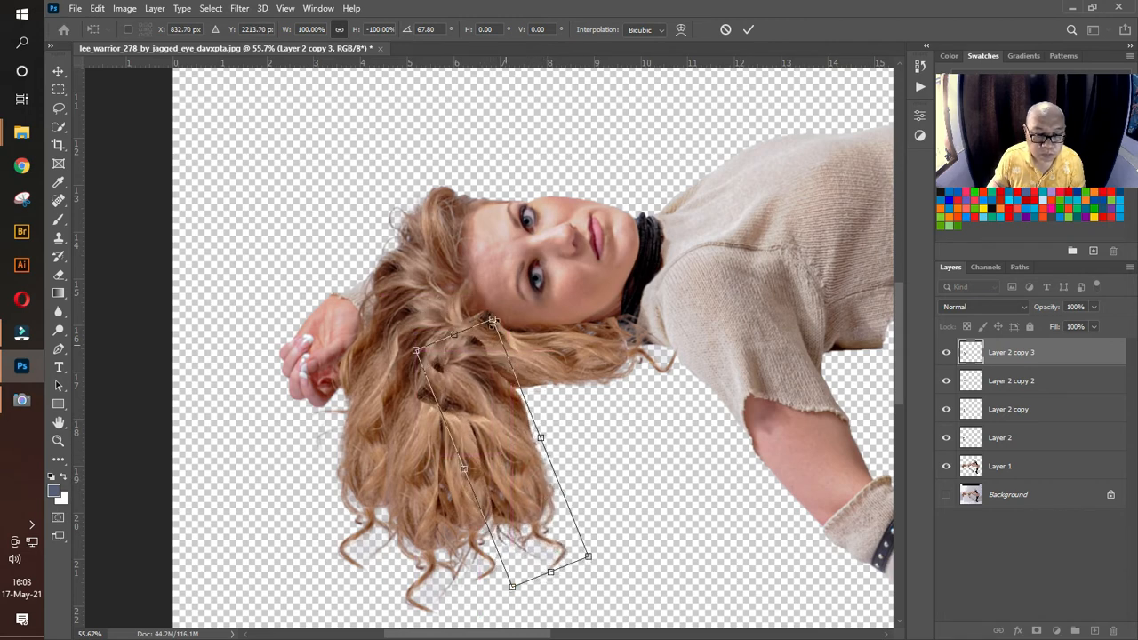
{"action": "left_click_drag", "start_coordinate": [492, 310], "coordinate": [549, 342]}
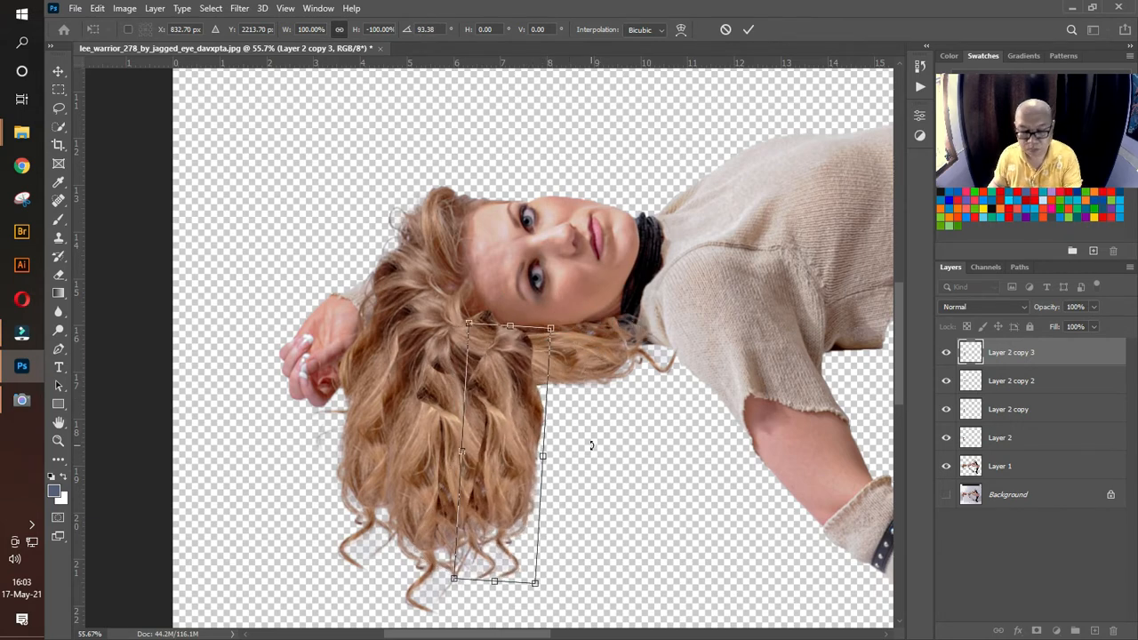
{"action": "key", "text": "Return"}
Step: Warp the new hair piece so its inner side spreads into the existing hair and its outer edge curves naturally
{"action": "key", "text": "ctrl+t"}
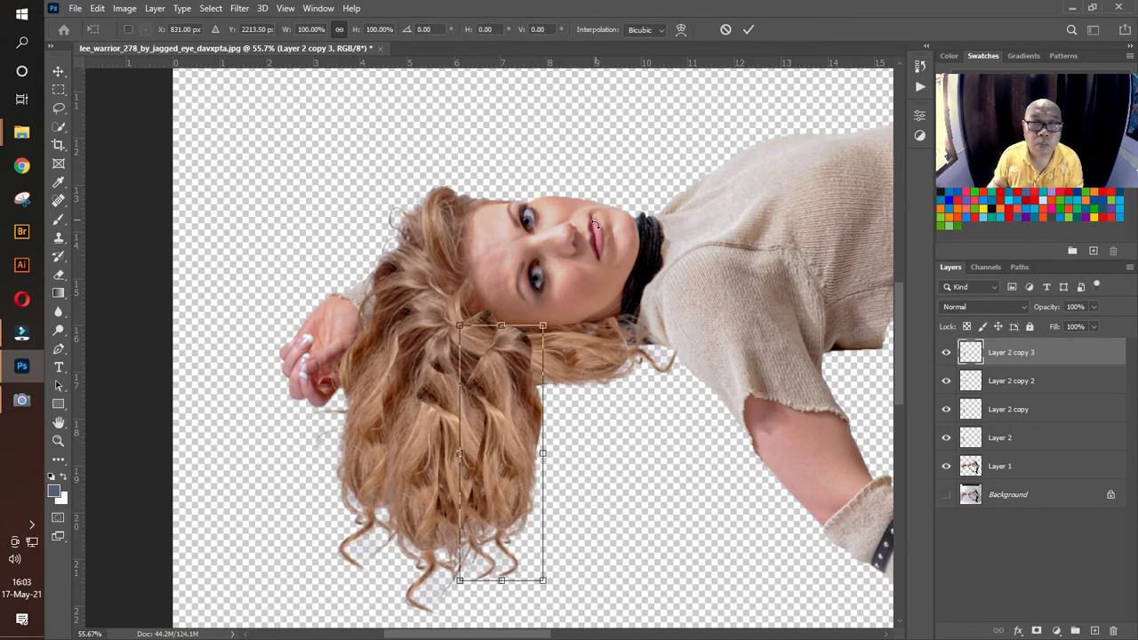
{"action": "left_click", "coordinate": [681, 30]}
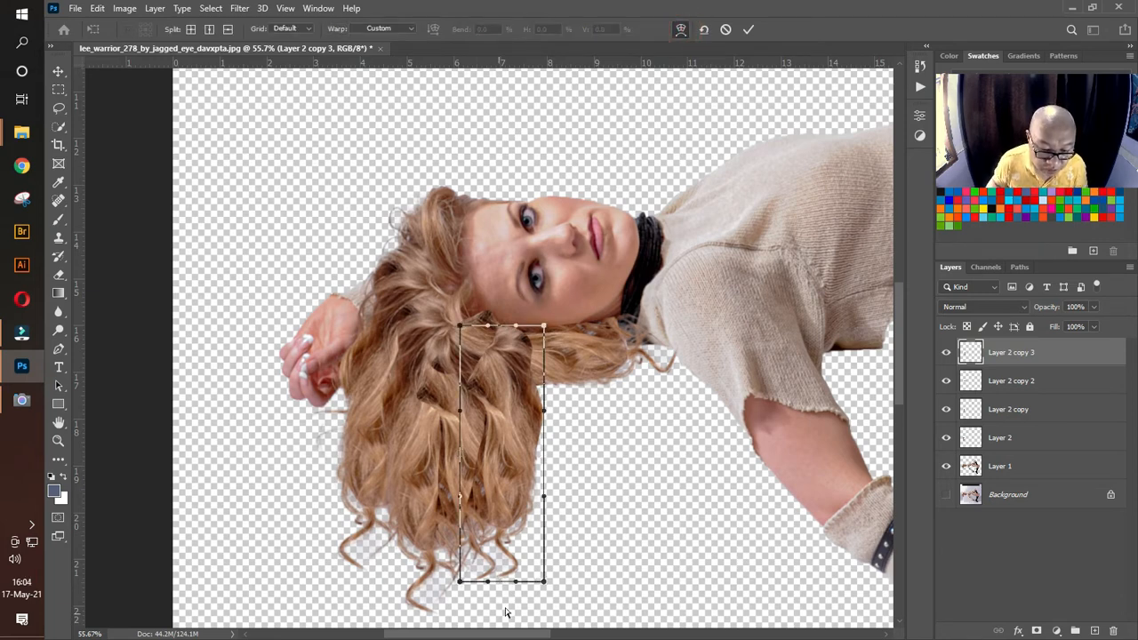
{"action": "left_click_drag", "start_coordinate": [547, 583], "coordinate": [727, 503]}
{"action": "left_click_drag", "start_coordinate": [543, 327], "coordinate": [516, 329]}
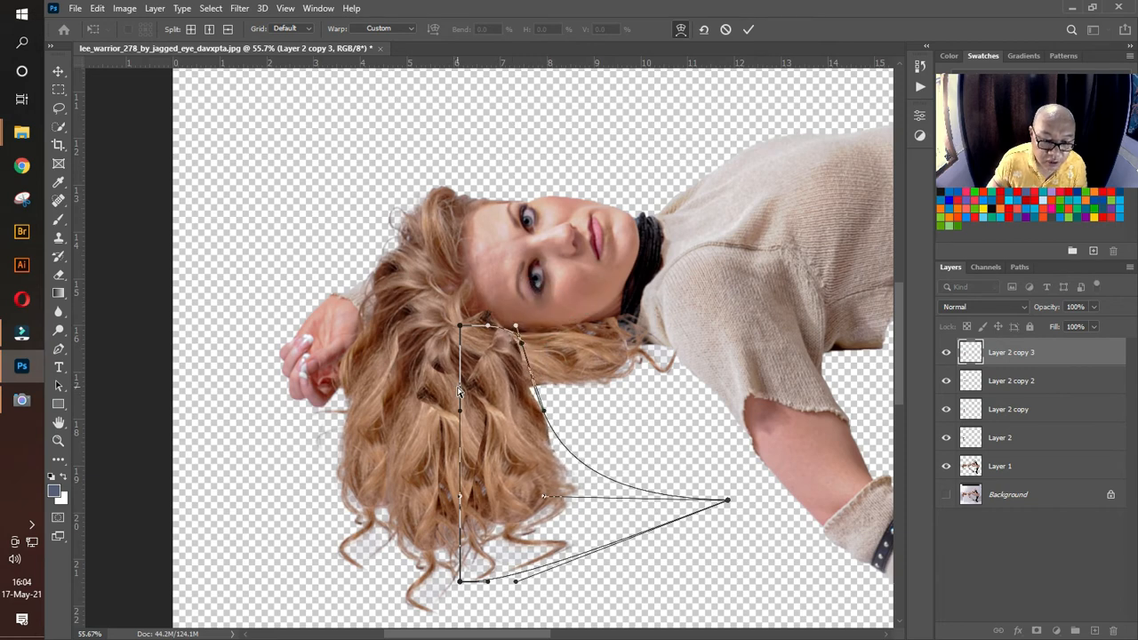
{"action": "left_click_drag", "start_coordinate": [461, 414], "coordinate": [356, 334]}
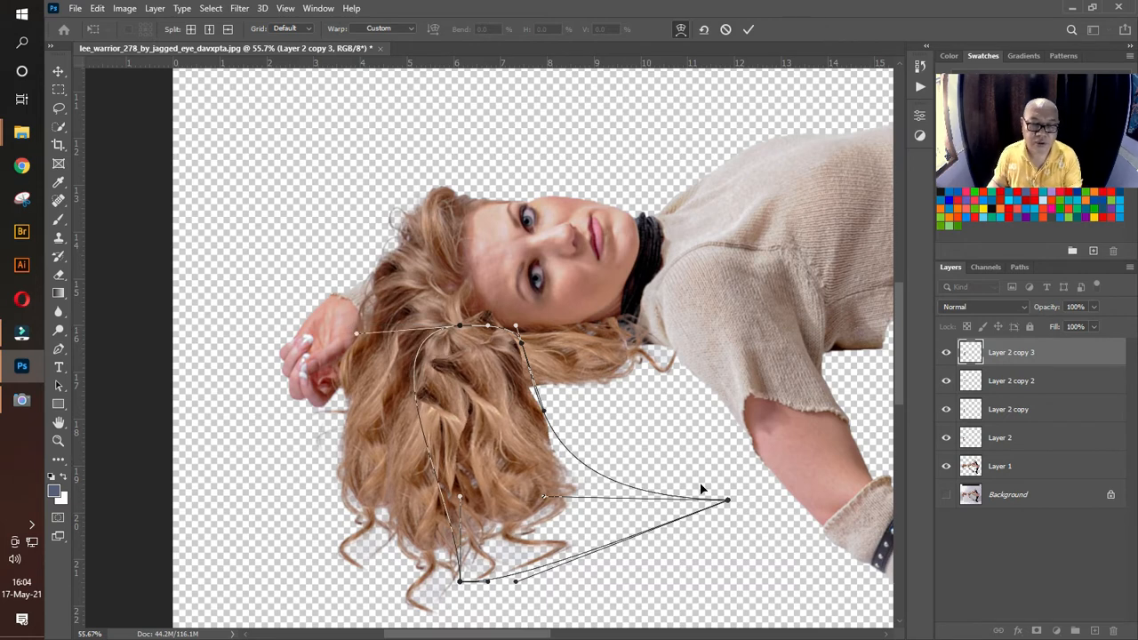
{"action": "left_click_drag", "start_coordinate": [727, 504], "coordinate": [542, 502]}
{"action": "key", "text": "Return"}
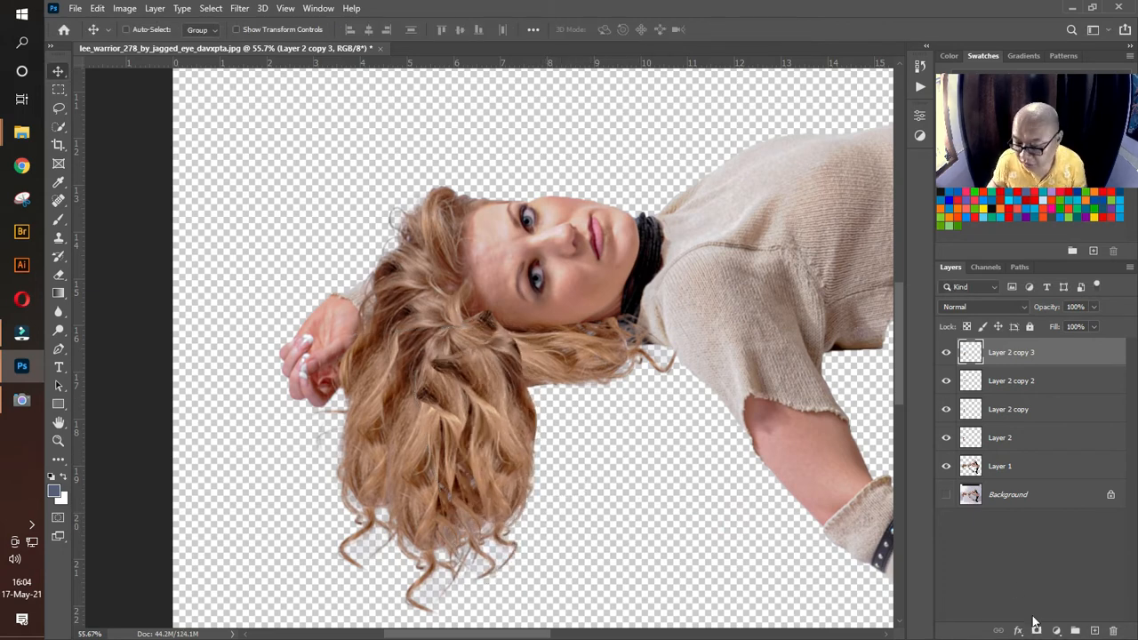
Step: Add a layer mask to Layer 2 copy 3 and blend its inner edge with a soft round black brush at 125 px
{"action": "left_click", "coordinate": [1036, 630]}
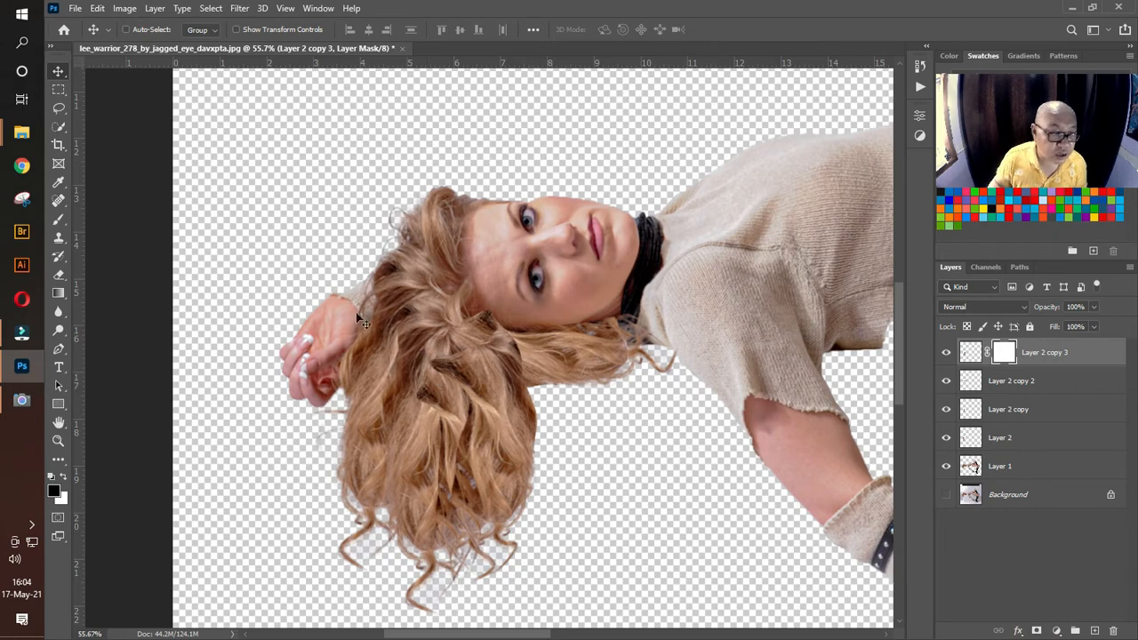
{"action": "left_click", "coordinate": [58, 220]}
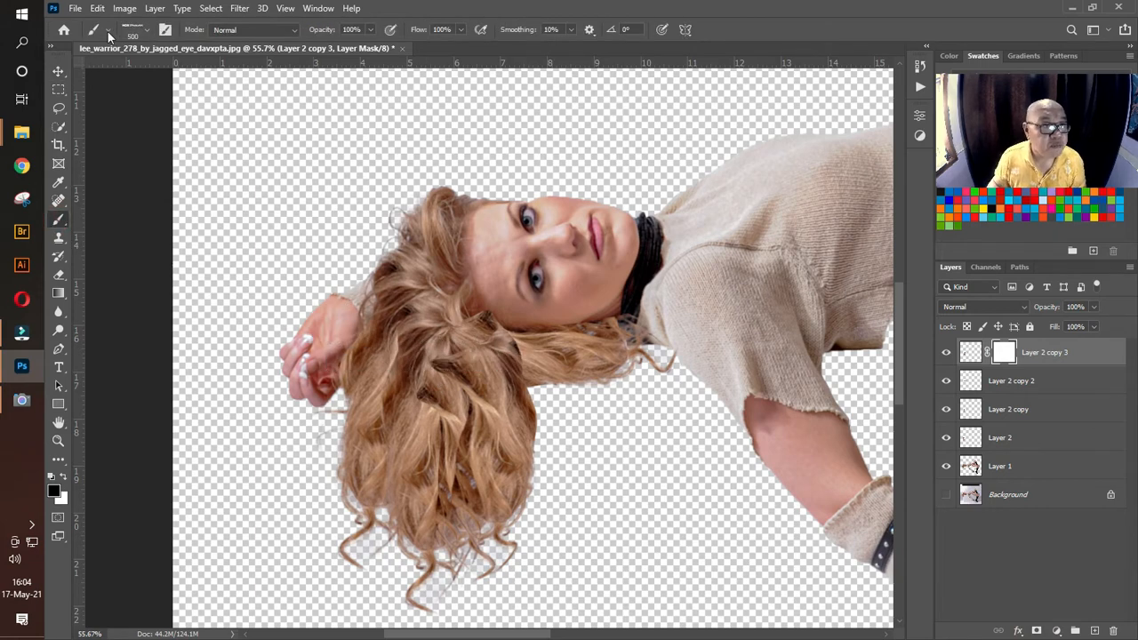
{"action": "left_click", "coordinate": [145, 31]}
{"action": "left_click", "coordinate": [121, 163]}
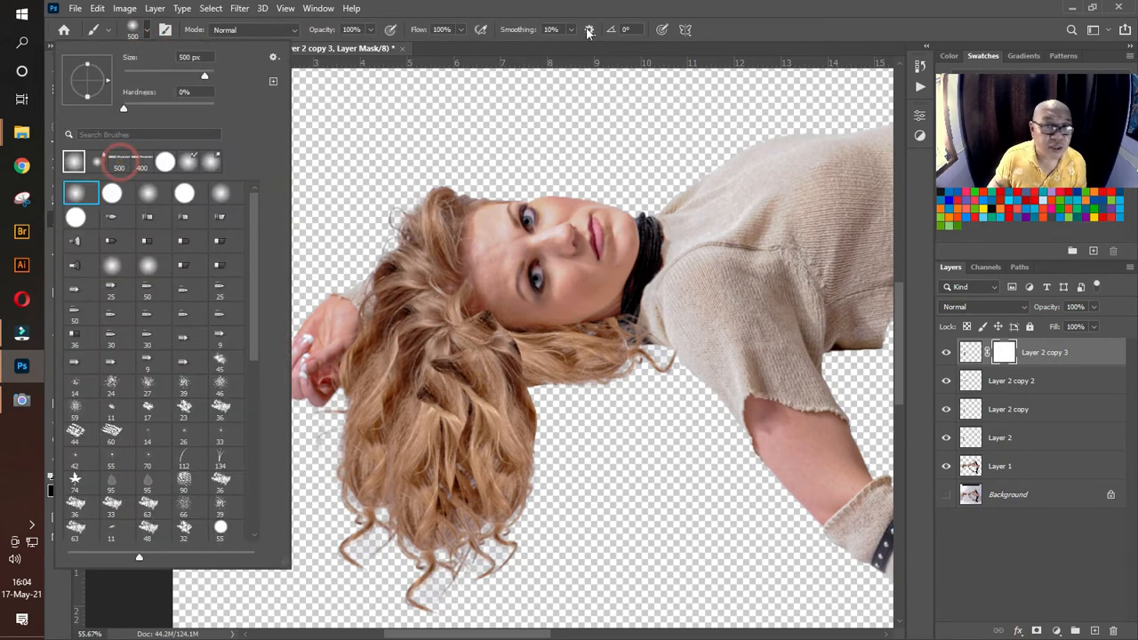
{"action": "left_click", "coordinate": [727, 20]}
{"action": "key", "text": "bracketleft"}
{"action": "key", "text": "bracketleft"}
{"action": "key", "text": "bracketleft"}
{"action": "key", "text": "bracketleft"}
{"action": "key", "text": "bracketleft"}
{"action": "key", "text": "bracketleft"}
{"action": "key", "text": "bracketleft"}
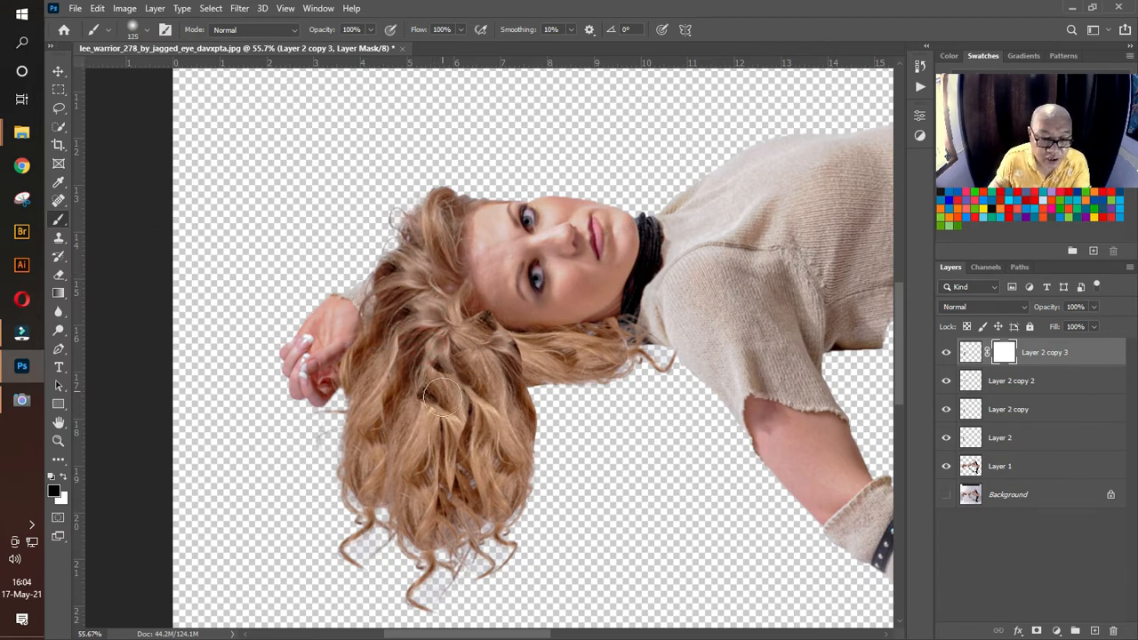
{"action": "left_click_drag", "start_coordinate": [463, 336], "coordinate": [447, 500]}
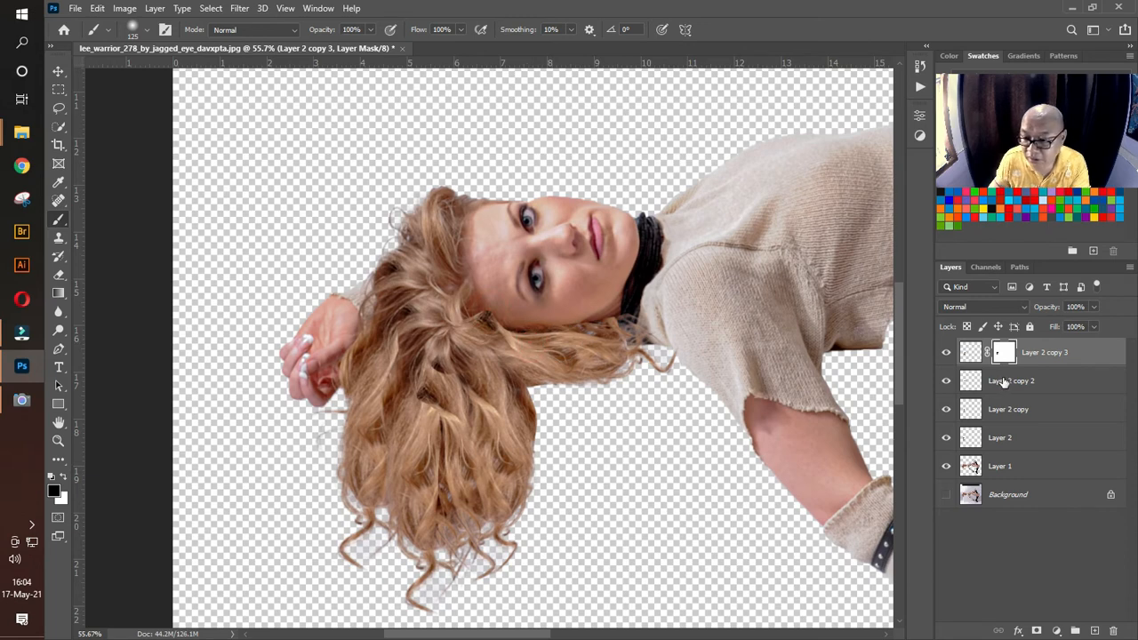
Step: Add layer masks to Layer 2 copy 2 and Layer 2 copy, and paint out their visible overlaps in the hair
{"action": "left_click", "coordinate": [1003, 381]}
{"action": "left_click", "coordinate": [1037, 630]}
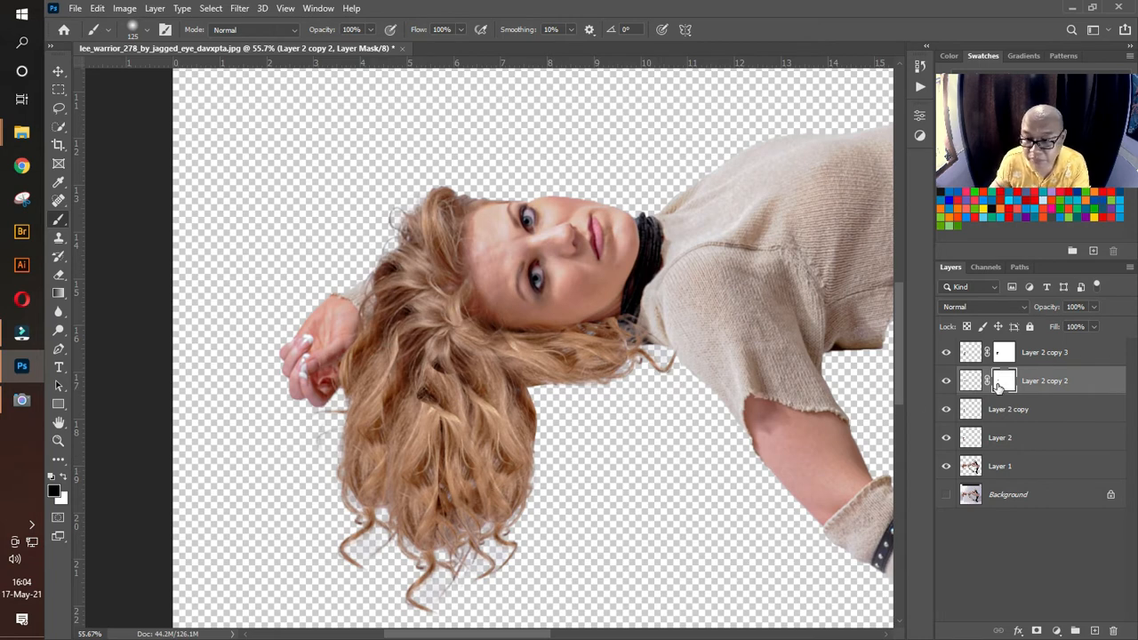
{"action": "left_click", "coordinate": [1014, 421]}
{"action": "left_click", "coordinate": [946, 410]}
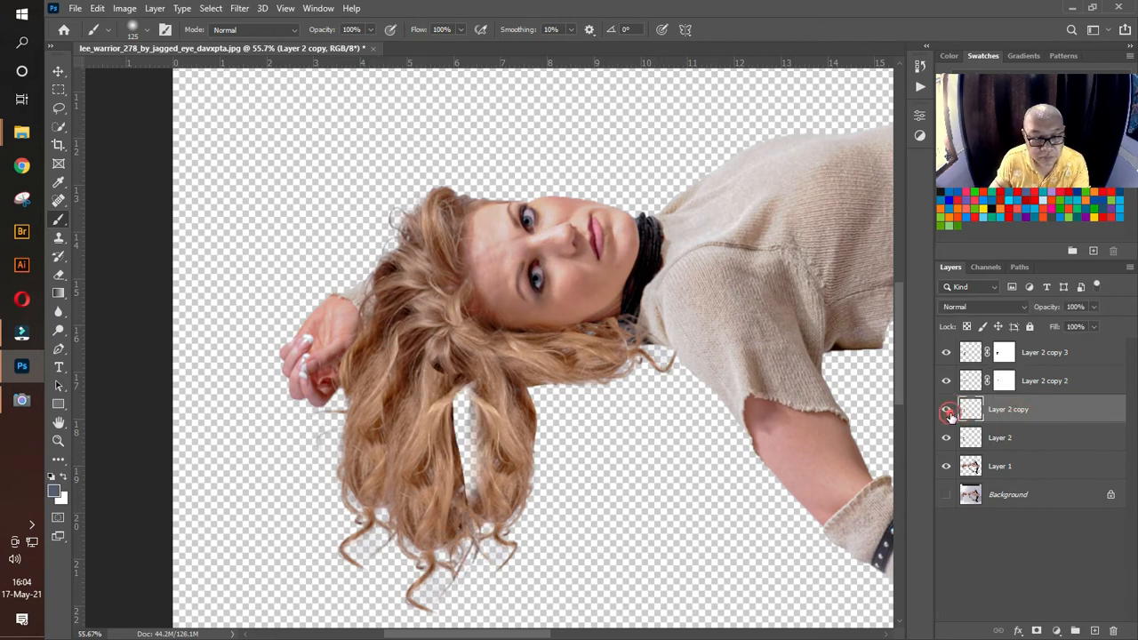
{"action": "left_click", "coordinate": [946, 409]}
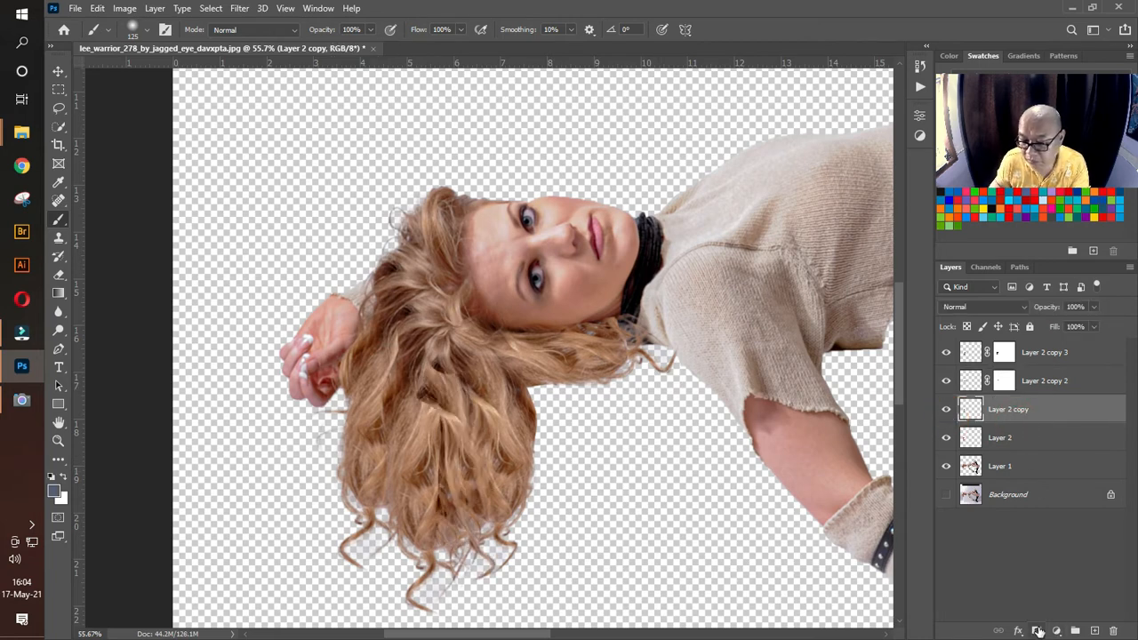
{"action": "left_click", "coordinate": [1037, 631]}
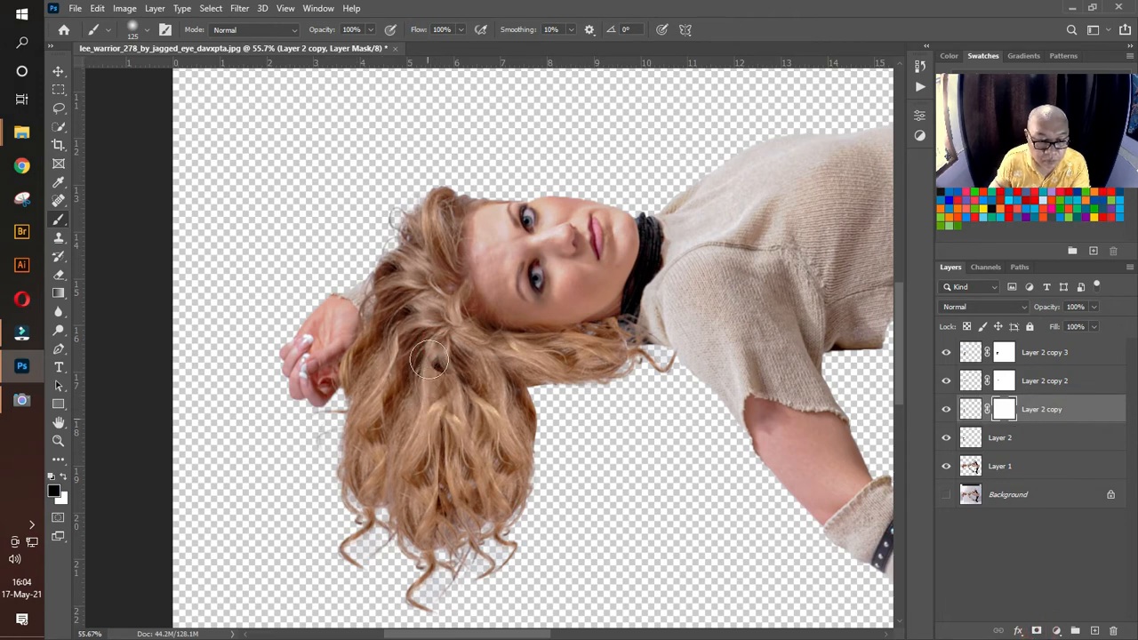
Step: Check how Layer 2, Layer 2 copy 3 and Layer 2 copy 2 blend by hiding and reshowing each
{"action": "left_click", "coordinate": [973, 437]}
{"action": "left_click", "coordinate": [950, 437]}
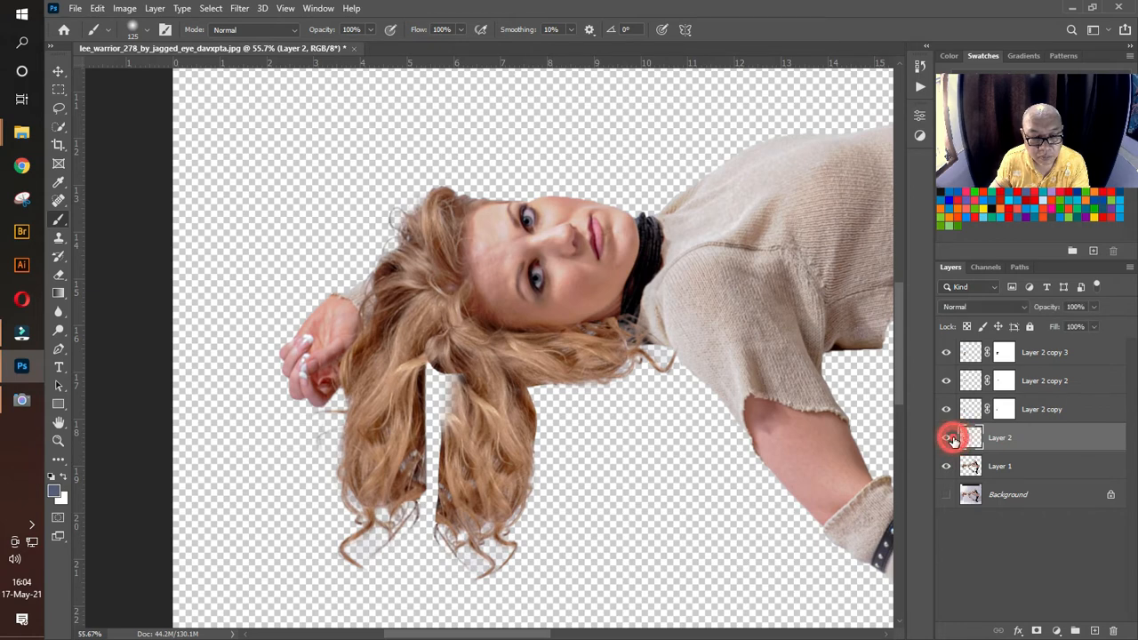
{"action": "left_click", "coordinate": [949, 438]}
{"action": "left_click", "coordinate": [947, 353]}
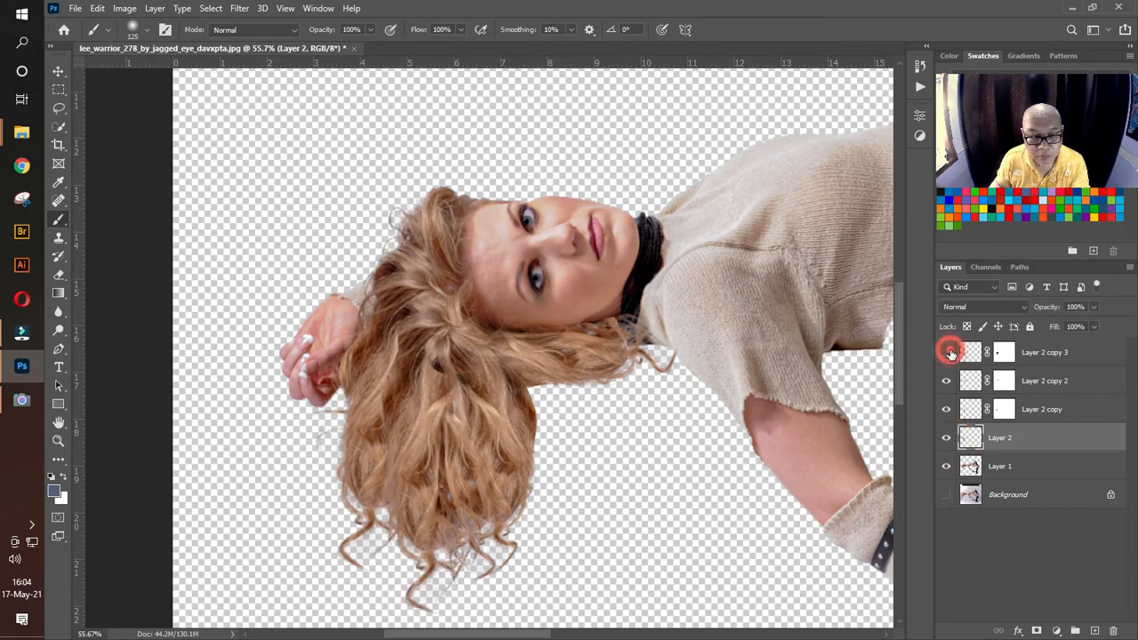
{"action": "left_click", "coordinate": [947, 353]}
{"action": "left_click", "coordinate": [947, 382]}
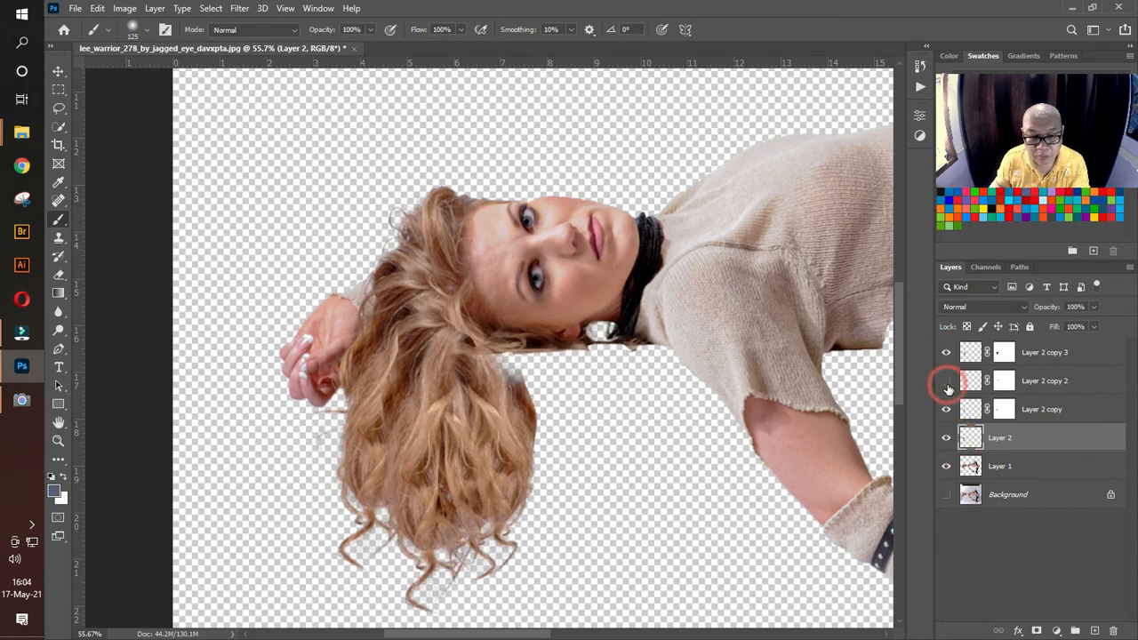
{"action": "left_click", "coordinate": [946, 383]}
{"action": "left_click", "coordinate": [1008, 381]}
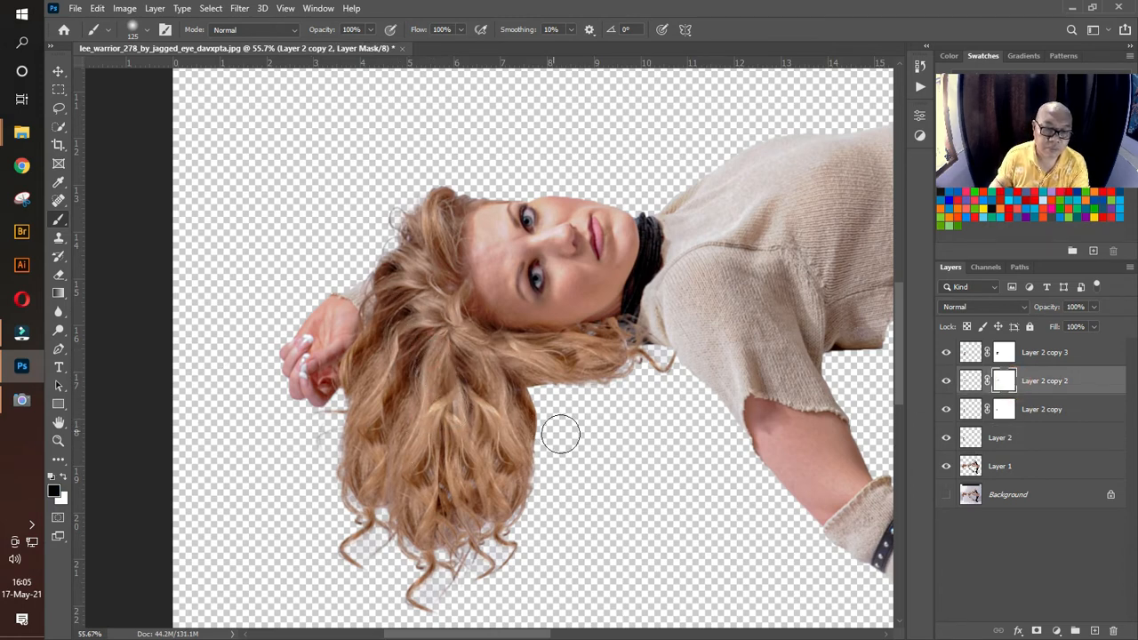
Step: Merge all layers from Layer 2 copy 3 down to Layer 1 into a single layer
{"action": "left_click", "coordinate": [58, 72]}
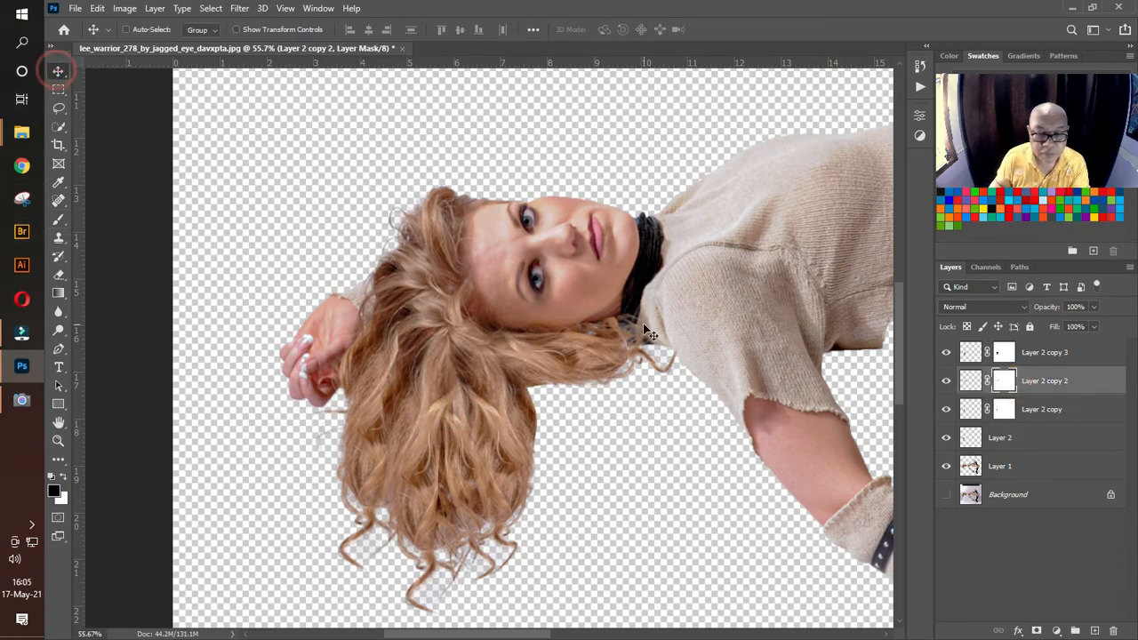
{"action": "left_click", "coordinate": [1027, 355]}
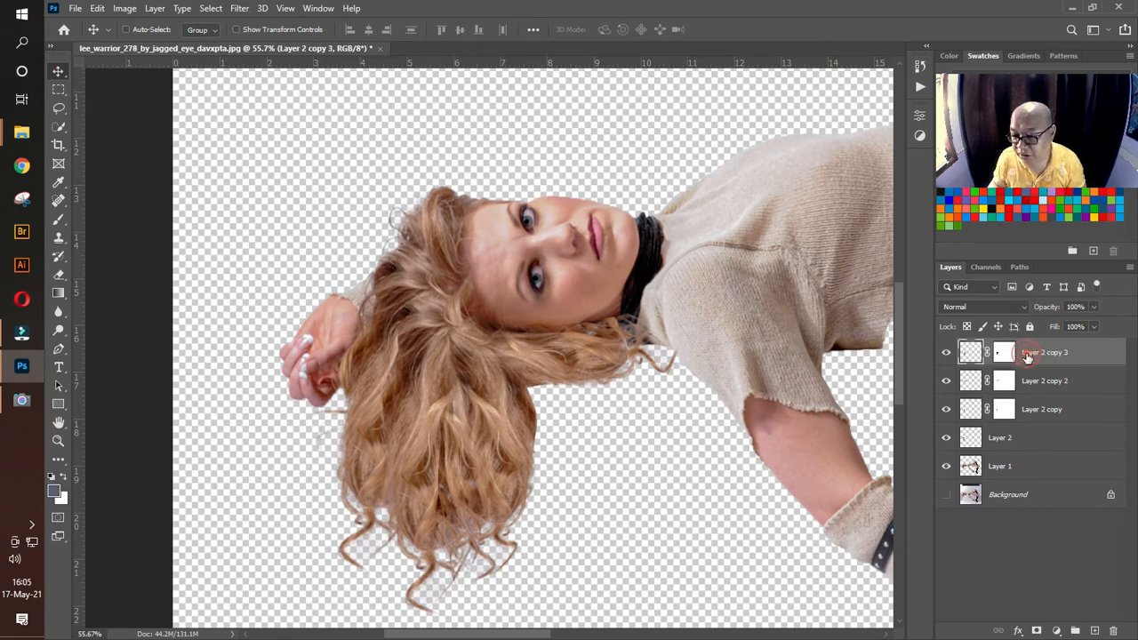
{"action": "left_click", "coordinate": [1026, 465], "text": "shift"}
{"action": "key", "text": "ctrl+e"}
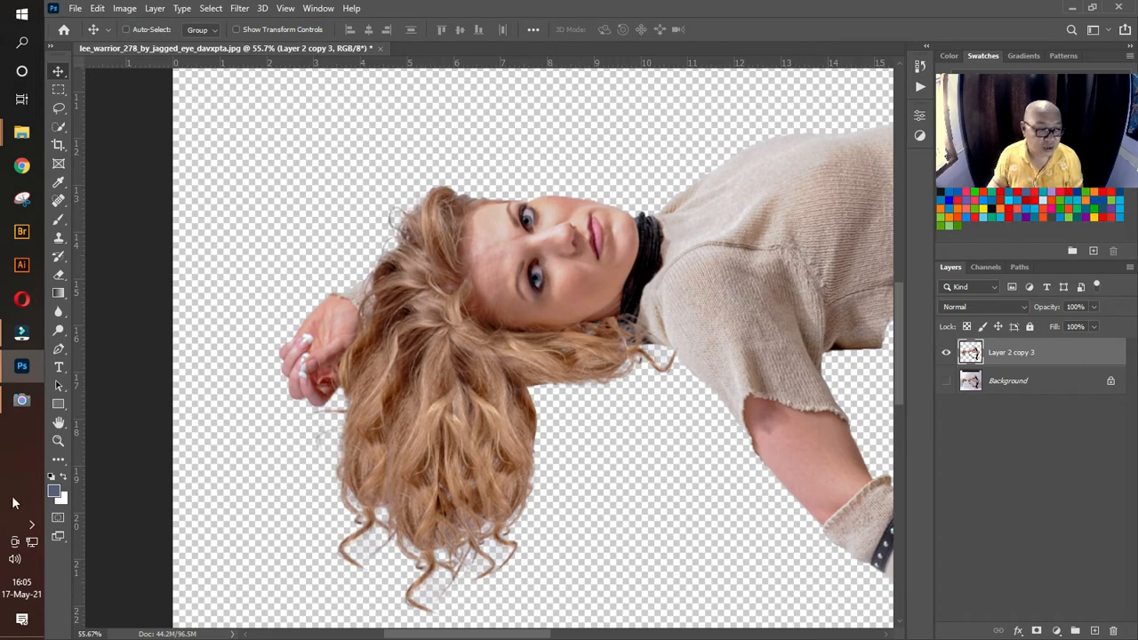
Step: Open the merged figure in the Liquify filter and ready the Forward Warp tool for reshaping the hair
{"action": "left_click", "coordinate": [57, 442]}
{"action": "left_click_drag", "start_coordinate": [608, 391], "coordinate": [560, 389]}
{"action": "left_click_drag", "start_coordinate": [739, 449], "coordinate": [314, 363]}
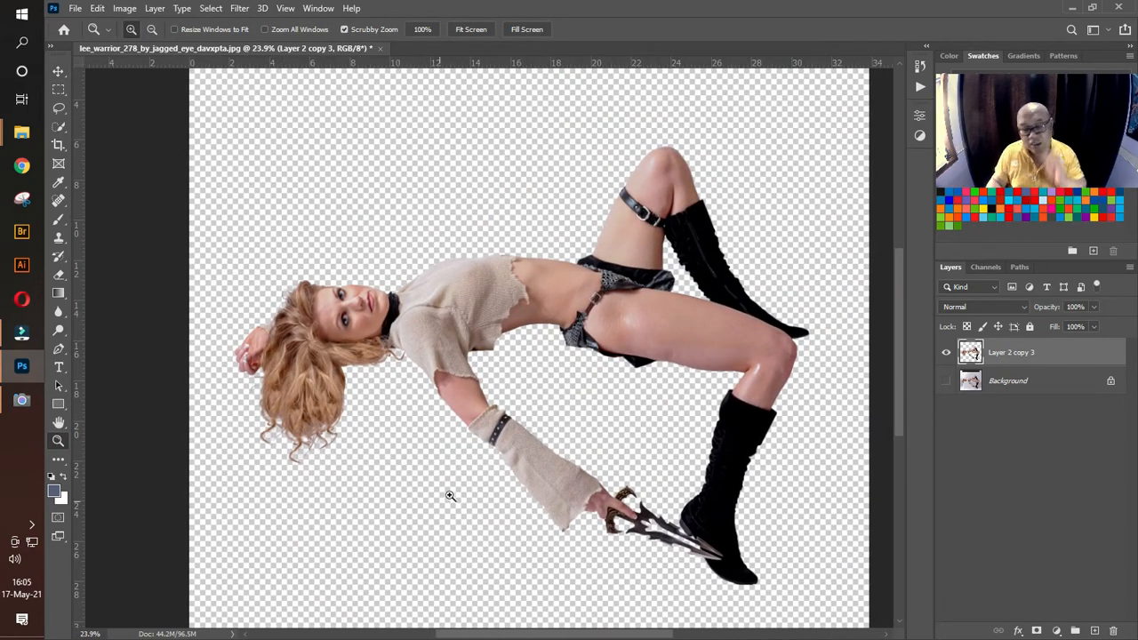
{"action": "left_click", "coordinate": [242, 10]}
{"action": "left_click", "coordinate": [271, 141]}
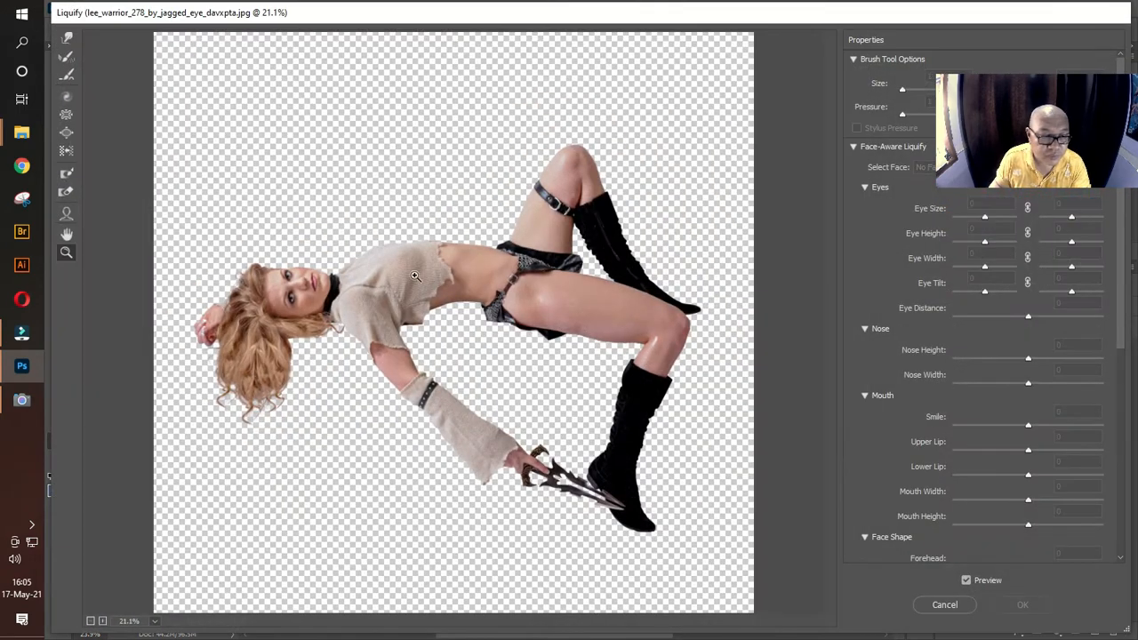
{"action": "left_click", "coordinate": [308, 345]}
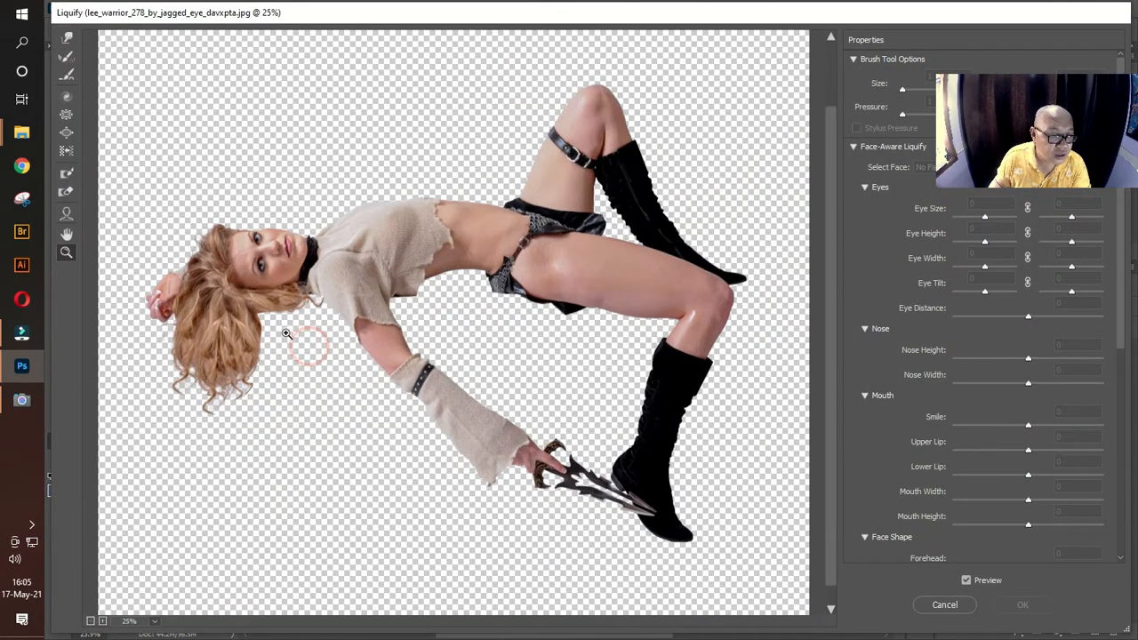
{"action": "left_click", "coordinate": [306, 330]}
{"action": "left_click", "coordinate": [310, 319]}
{"action": "left_click", "coordinate": [66, 38]}
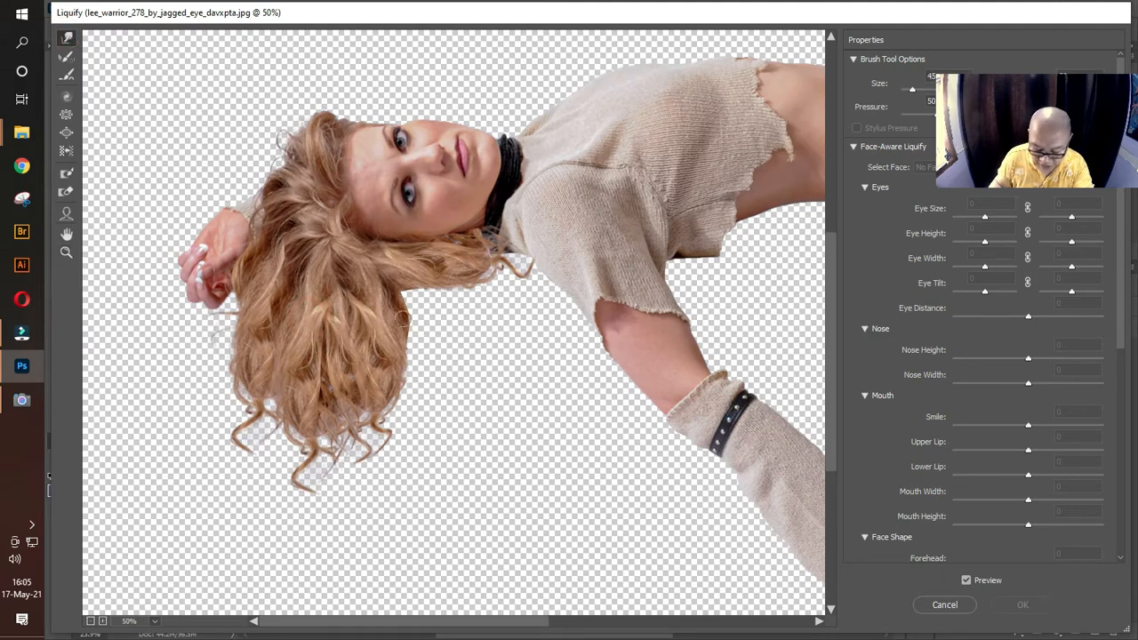
Step: Forward-warp the notch below the neck hair and the lower sides of the hanging hair, pushing the hand-side curls outward
{"action": "left_click_drag", "start_coordinate": [402, 287], "coordinate": [413, 296]}
{"action": "key", "text": "bracketright"}
{"action": "key", "text": "bracketright"}
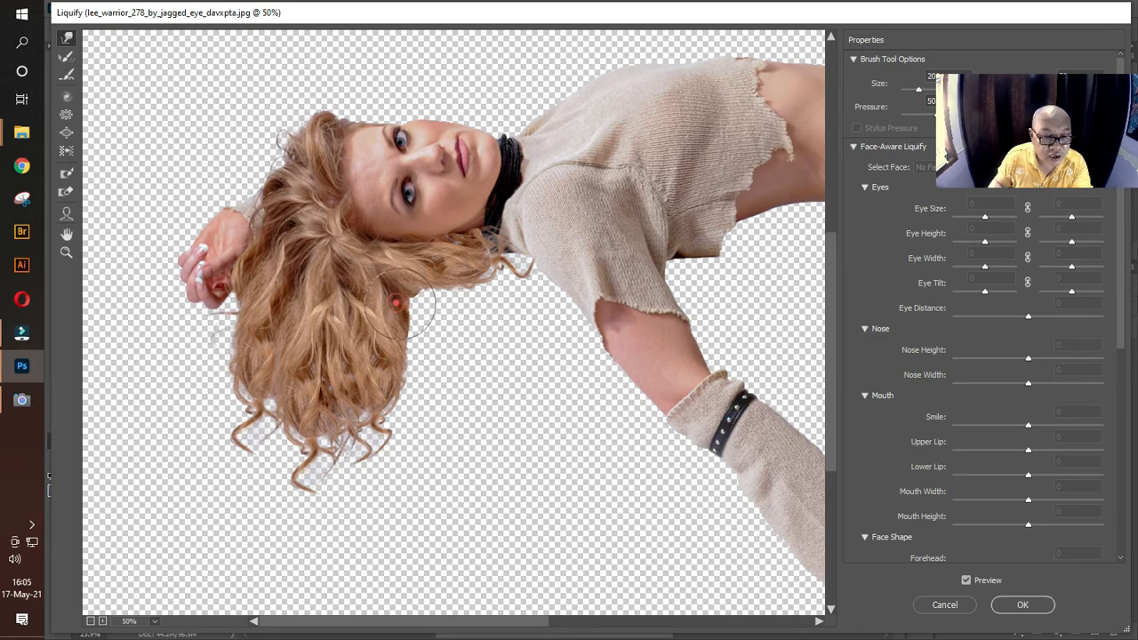
{"action": "key", "text": "bracketright"}
{"action": "key", "text": "bracketright"}
{"action": "key", "text": "bracketright"}
{"action": "key", "text": "bracketright"}
{"action": "key", "text": "bracketright"}
{"action": "key", "text": "bracketright"}
{"action": "key", "text": "bracketright"}
{"action": "mouse_move", "coordinate": [399, 400]}
{"action": "left_mouse_down"}
{"action": "mouse_move", "coordinate": [357, 415]}
{"action": "mouse_move", "coordinate": [389, 417]}
{"action": "left_mouse_up"}
{"action": "mouse_move", "coordinate": [231, 416]}
{"action": "left_mouse_down"}
{"action": "mouse_move", "coordinate": [204, 383]}
{"action": "mouse_move", "coordinate": [208, 399]}
{"action": "left_mouse_up"}
Step: Push the shoulder-side edge of the hanging hair outward with smaller Forward Warp brushes to make it fuller
{"action": "key", "text": "bracketleft"}
{"action": "key", "text": "bracketleft"}
{"action": "key", "text": "bracketleft"}
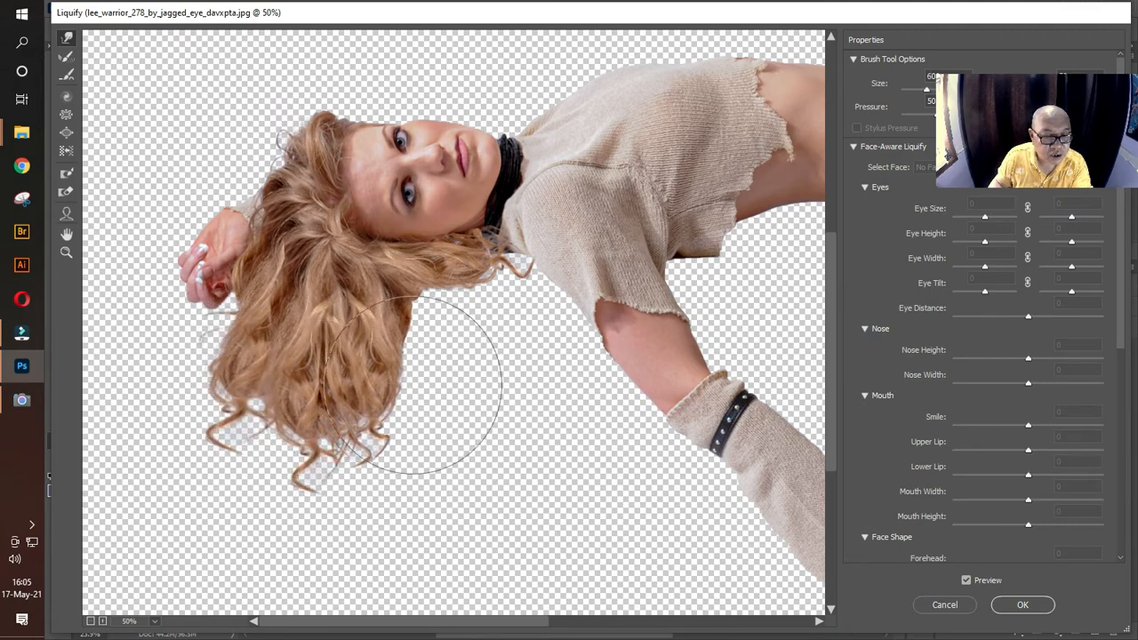
{"action": "mouse_move", "coordinate": [414, 368]}
{"action": "left_mouse_down"}
{"action": "mouse_move", "coordinate": [455, 378]}
{"action": "mouse_move", "coordinate": [440, 370]}
{"action": "left_mouse_up"}
{"action": "key", "text": "bracketleft"}
{"action": "key", "text": "bracketleft"}
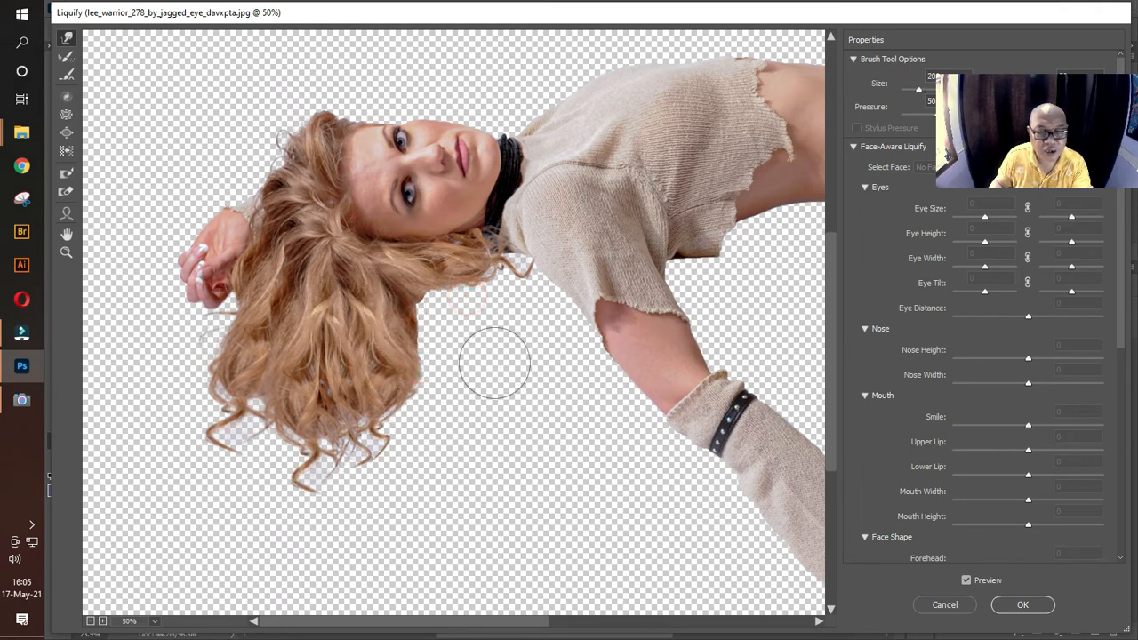
Step: Forward-warp the sweater's upper chest contour outward with a larger brush to give it a rounder shape
{"action": "key", "text": "ctrl+minus"}
{"action": "key", "text": "ctrl+minus"}
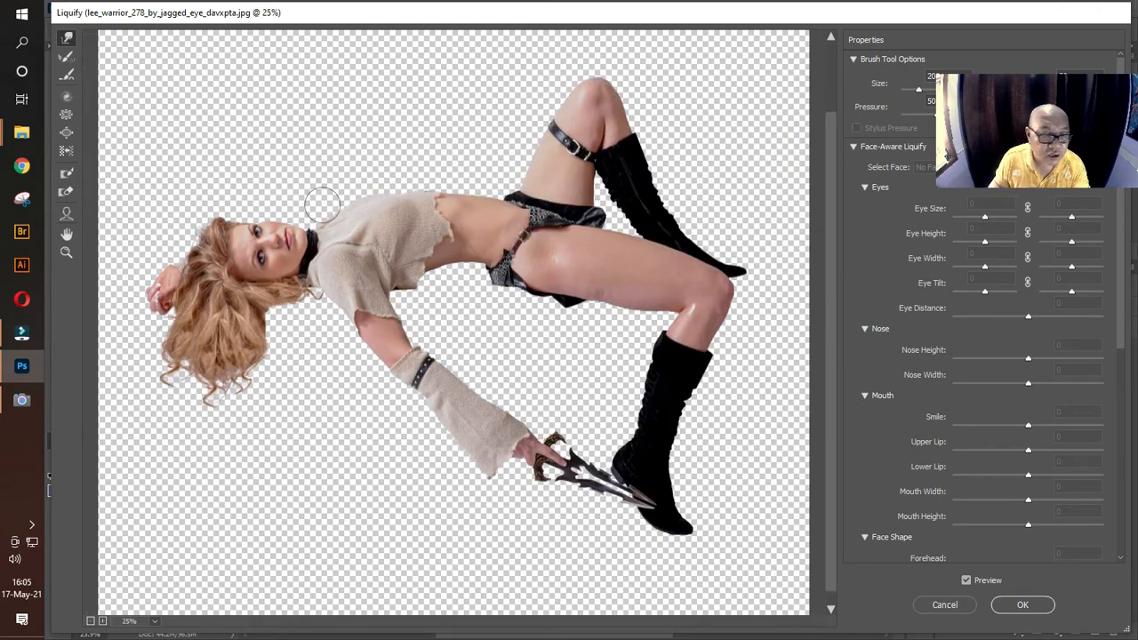
{"action": "left_click", "coordinate": [66, 254]}
{"action": "left_click", "coordinate": [376, 194]}
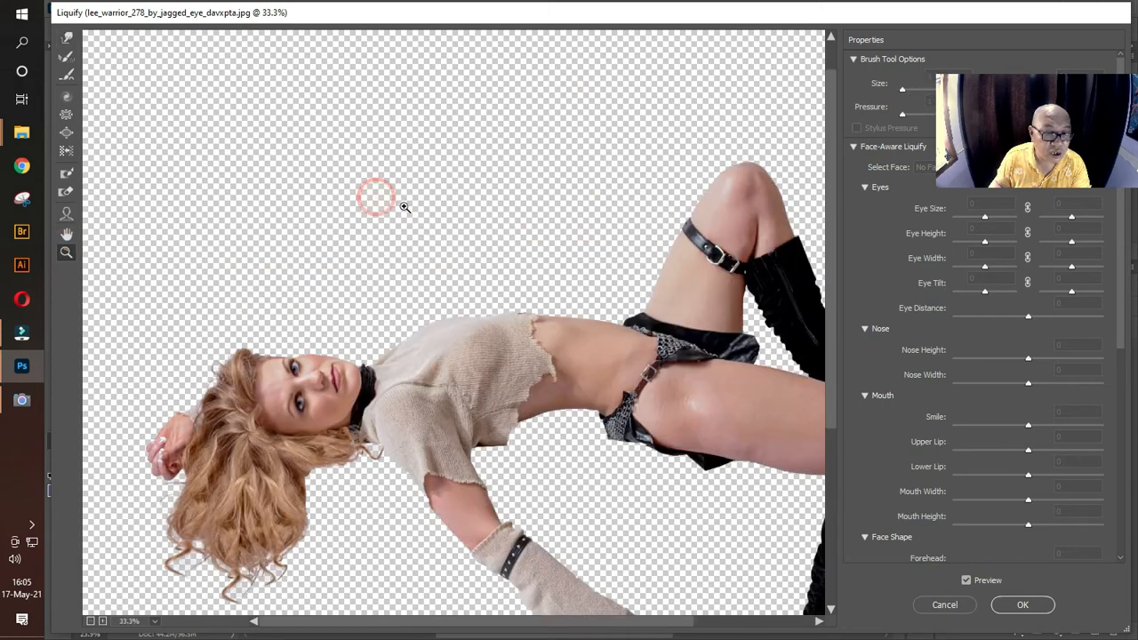
{"action": "scroll", "coordinate": [532, 431], "scroll_direction": "up", "scroll_amount": 3}
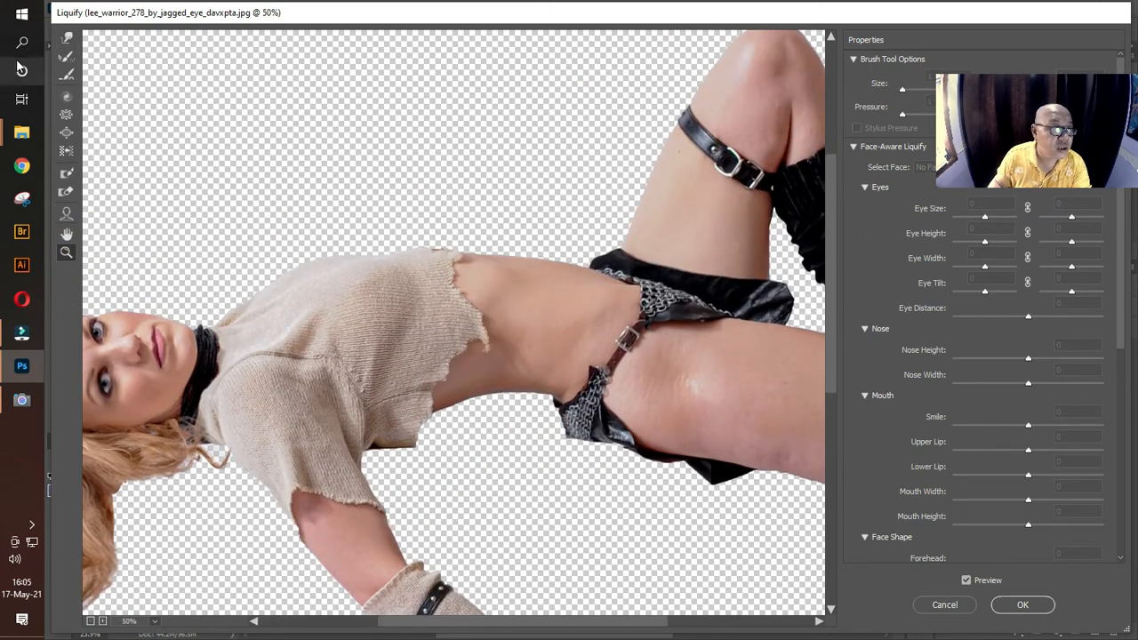
{"action": "left_click", "coordinate": [67, 37]}
{"action": "key", "text": "bracketright"}
{"action": "key", "text": "bracketright"}
{"action": "key", "text": "bracketright"}
{"action": "key", "text": "bracketright"}
{"action": "key", "text": "bracketright"}
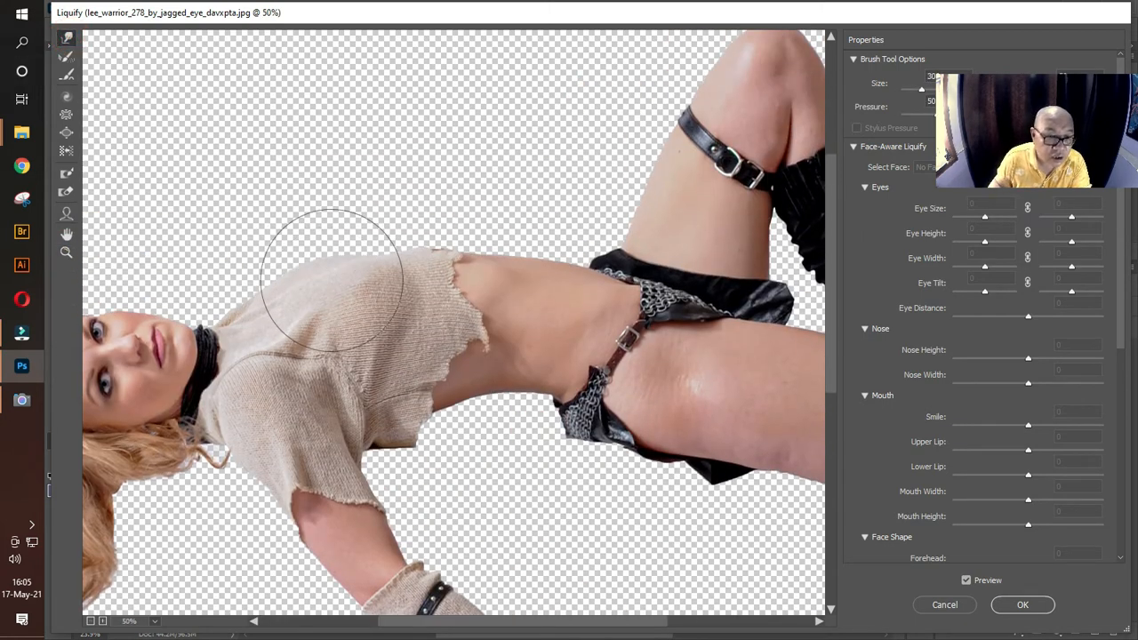
{"action": "left_click_drag", "start_coordinate": [331, 278], "coordinate": [327, 227]}
{"action": "mouse_move", "coordinate": [331, 290]}
{"action": "left_mouse_down"}
{"action": "mouse_move", "coordinate": [332, 274]}
{"action": "mouse_move", "coordinate": [287, 279]}
{"action": "left_mouse_up"}
{"action": "key", "text": "bracketleft"}
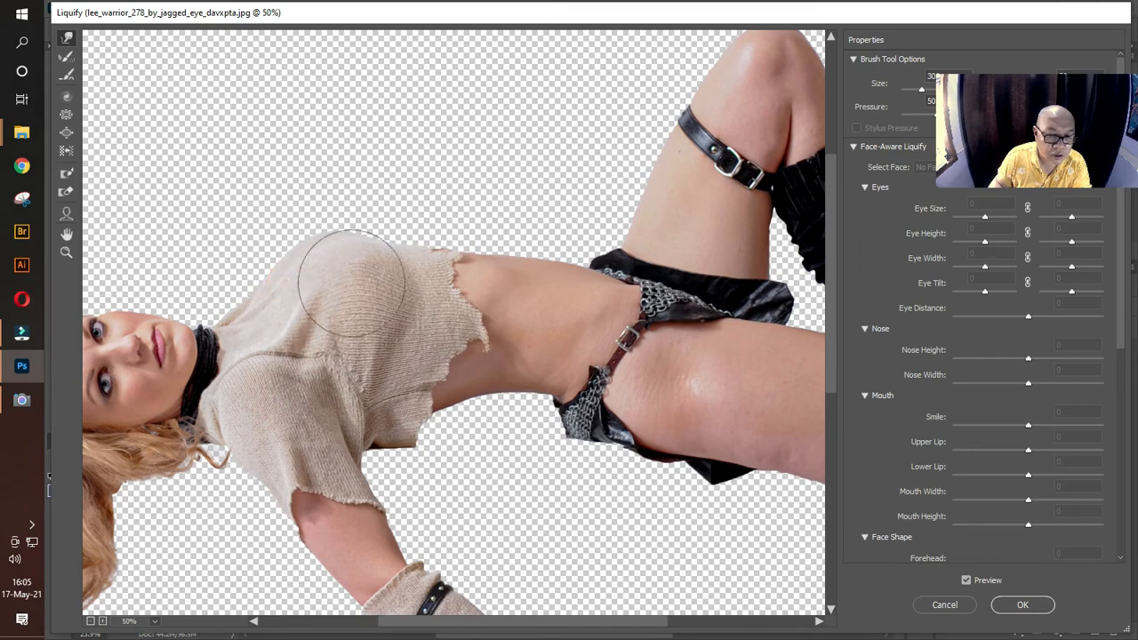
{"action": "left_click", "coordinate": [397, 275]}
Step: Forward-warp the sweater's torn hem slightly outward where it meets the upper edge of the bare waist
{"action": "left_click", "coordinate": [559, 246]}
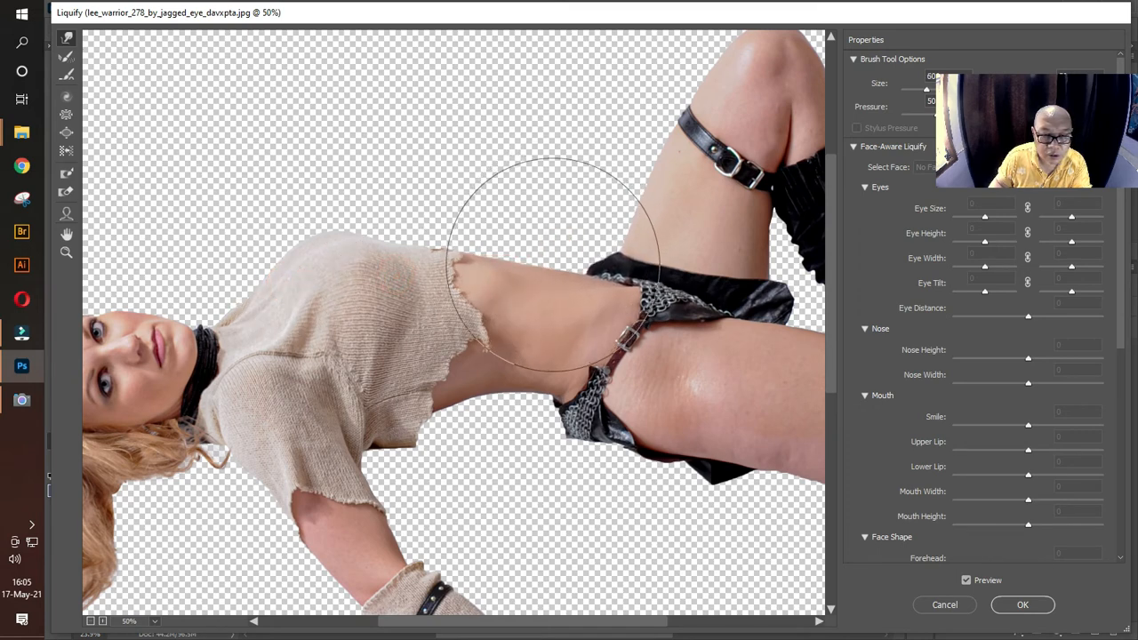
{"action": "key", "text": "bracketleft"}
{"action": "key", "text": "bracketleft"}
{"action": "key", "text": "bracketleft"}
{"action": "left_click", "coordinate": [462, 260]}
{"action": "left_click_drag", "start_coordinate": [462, 259], "coordinate": [465, 244]}
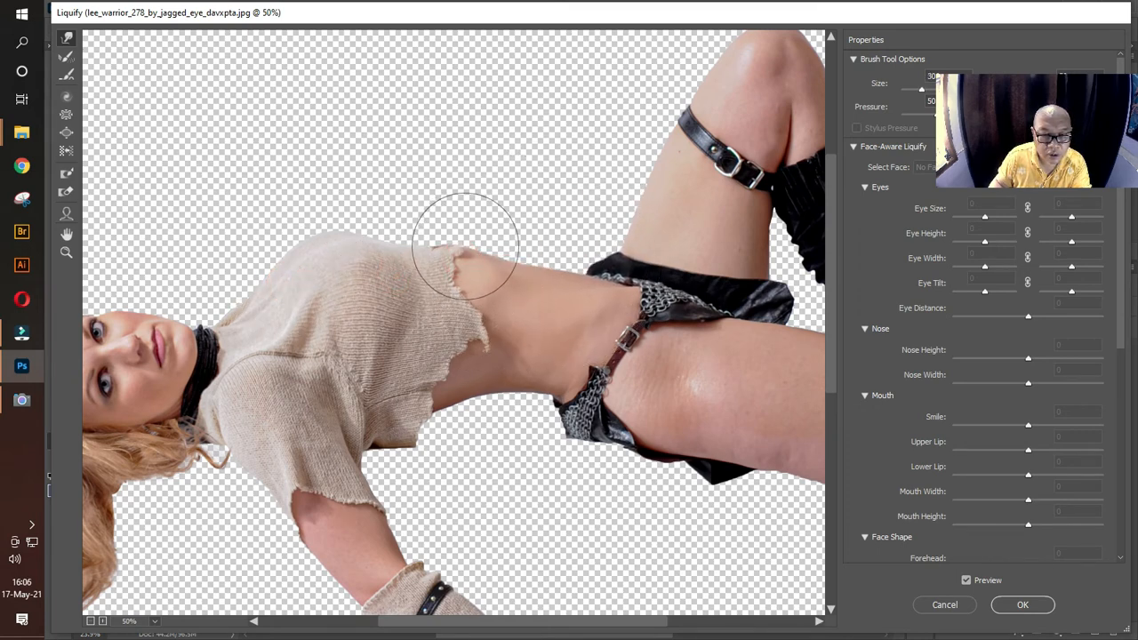
Step: Refine the waist's upper and lower contours and the skirt edge below the belt buckle with Forward Warp strokes
{"action": "left_click", "coordinate": [567, 261]}
{"action": "key", "text": "bracketright"}
{"action": "key", "text": "bracketright"}
{"action": "left_click_drag", "start_coordinate": [530, 418], "coordinate": [534, 416]}
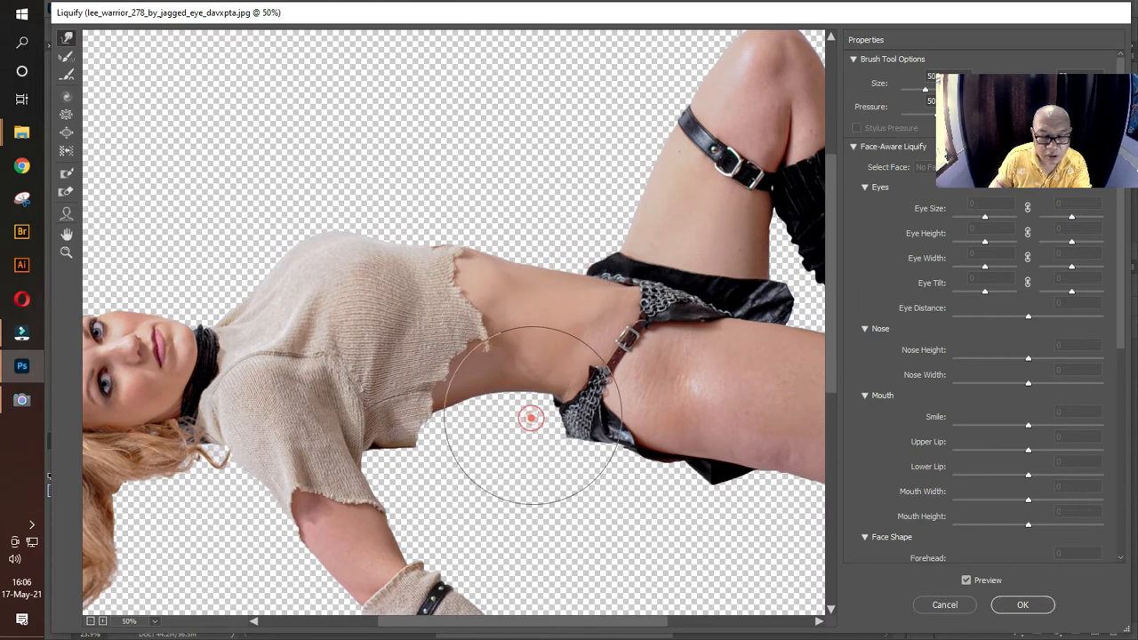
{"action": "key", "text": "bracketleft"}
{"action": "key", "text": "bracketleft"}
{"action": "key", "text": "bracketleft"}
{"action": "key", "text": "bracketleft"}
{"action": "left_click", "coordinate": [545, 460]}
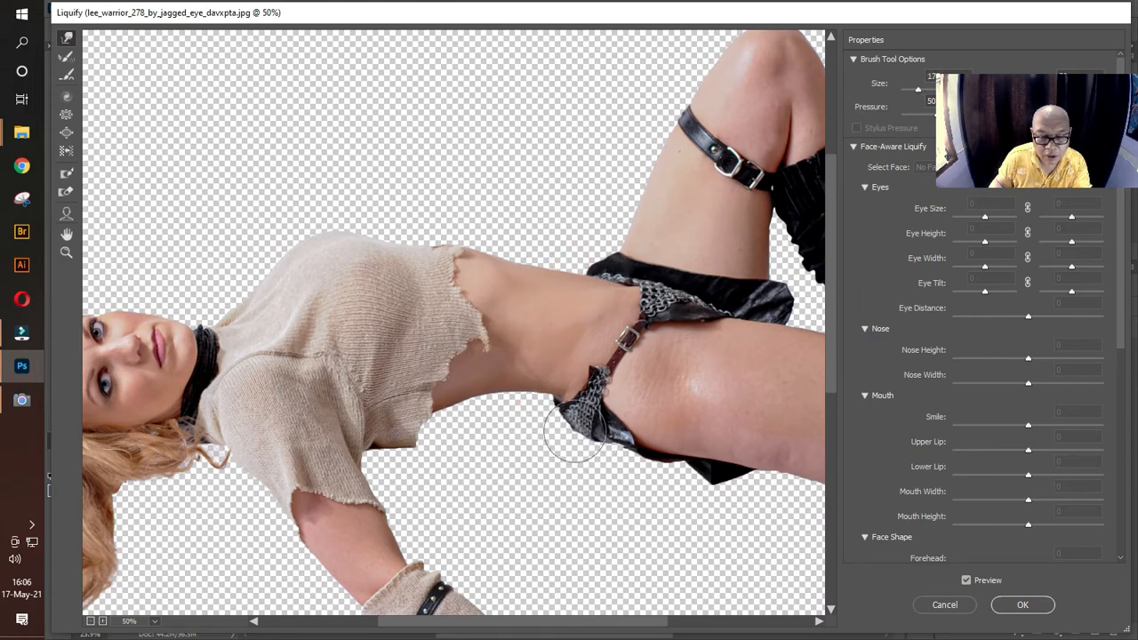
{"action": "left_click", "coordinate": [569, 436]}
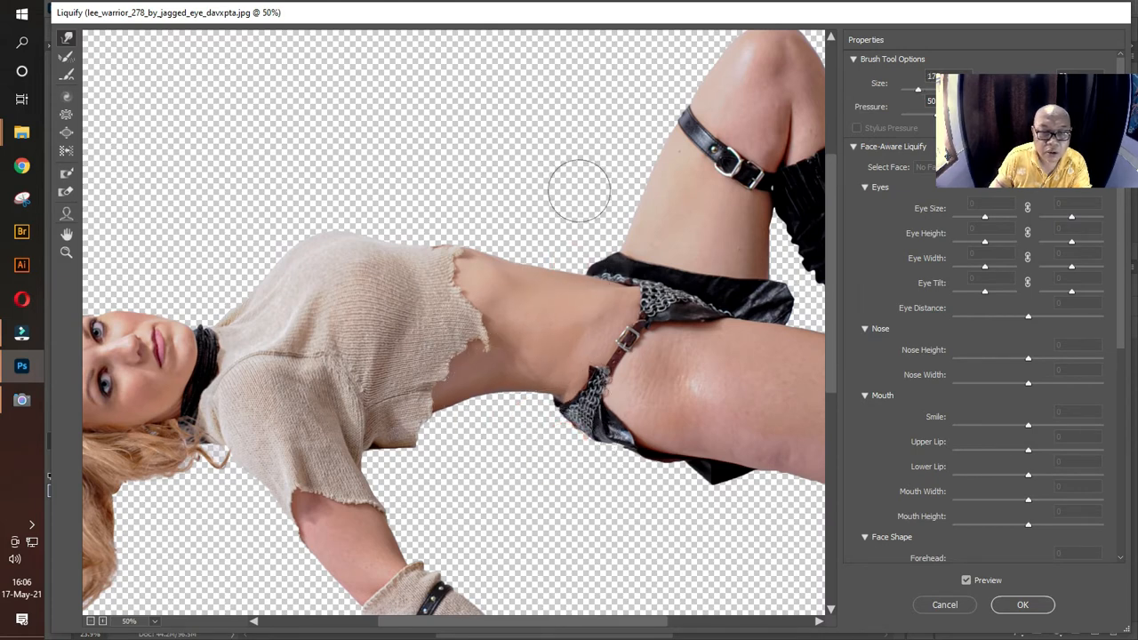
Step: Touch up the chest contour with a larger Forward Warp brush and apply the Liquify filter to the figure
{"action": "key", "text": "bracketright"}
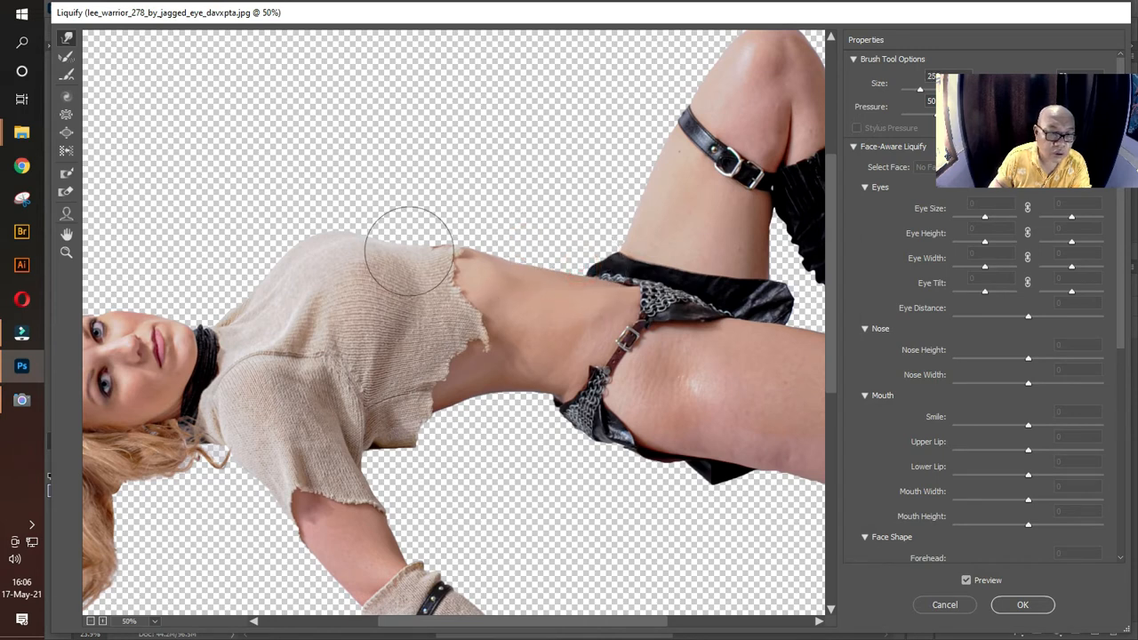
{"action": "key", "text": "bracketright"}
{"action": "key", "text": "bracketright"}
{"action": "key", "text": "bracketright"}
{"action": "key", "text": "bracketright"}
{"action": "left_click", "coordinate": [332, 265]}
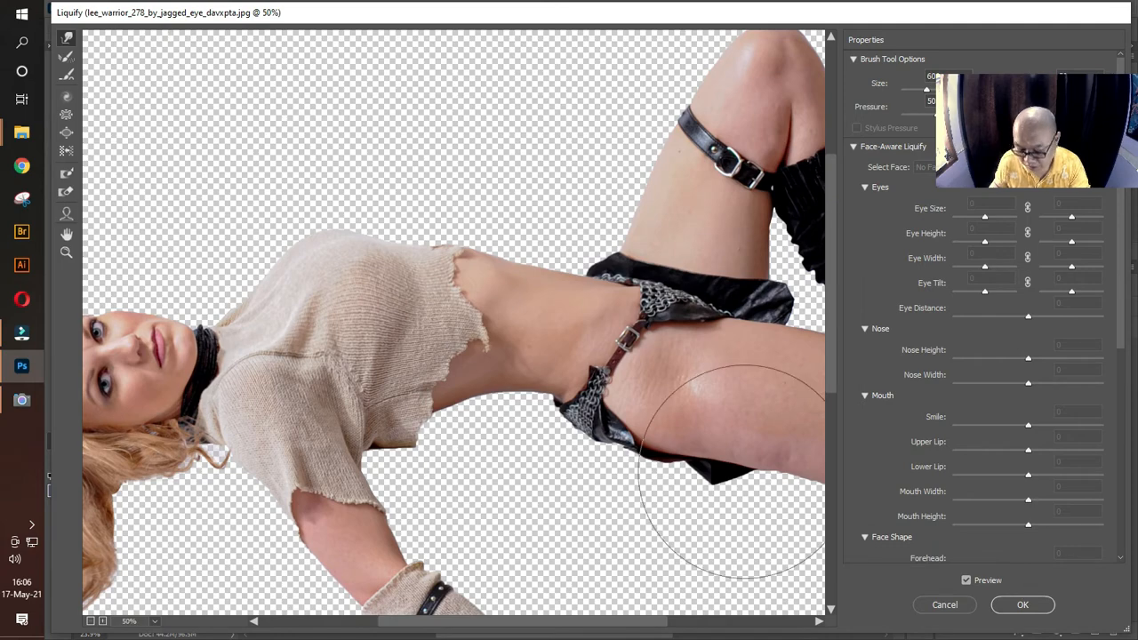
{"action": "key", "text": "ctrl+0"}
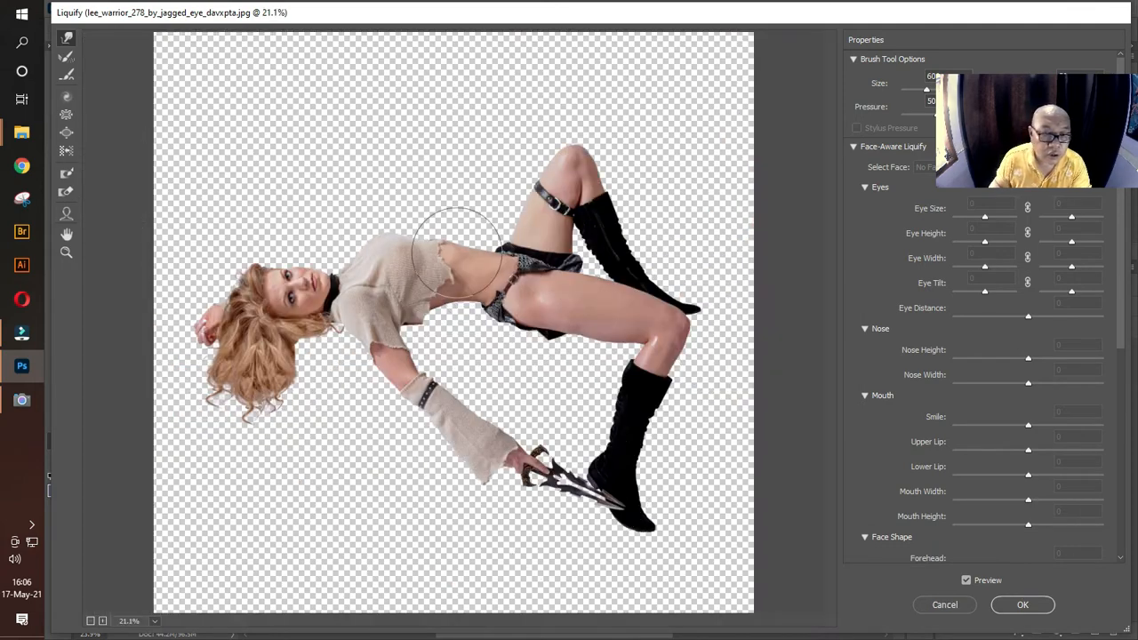
{"action": "left_click", "coordinate": [1023, 606]}
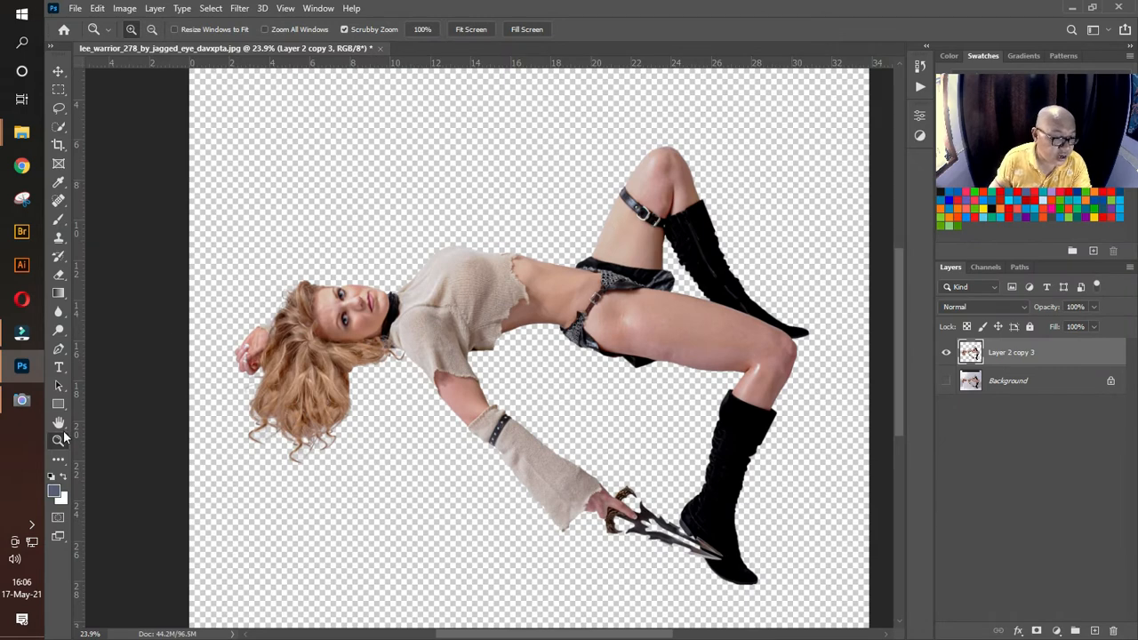
Step: Open the stone ball image 1 from the bahan folder in Adobe Photoshop 2021, accepting it unedited from Camera Raw
{"action": "left_click_drag", "start_coordinate": [558, 355], "coordinate": [524, 347]}
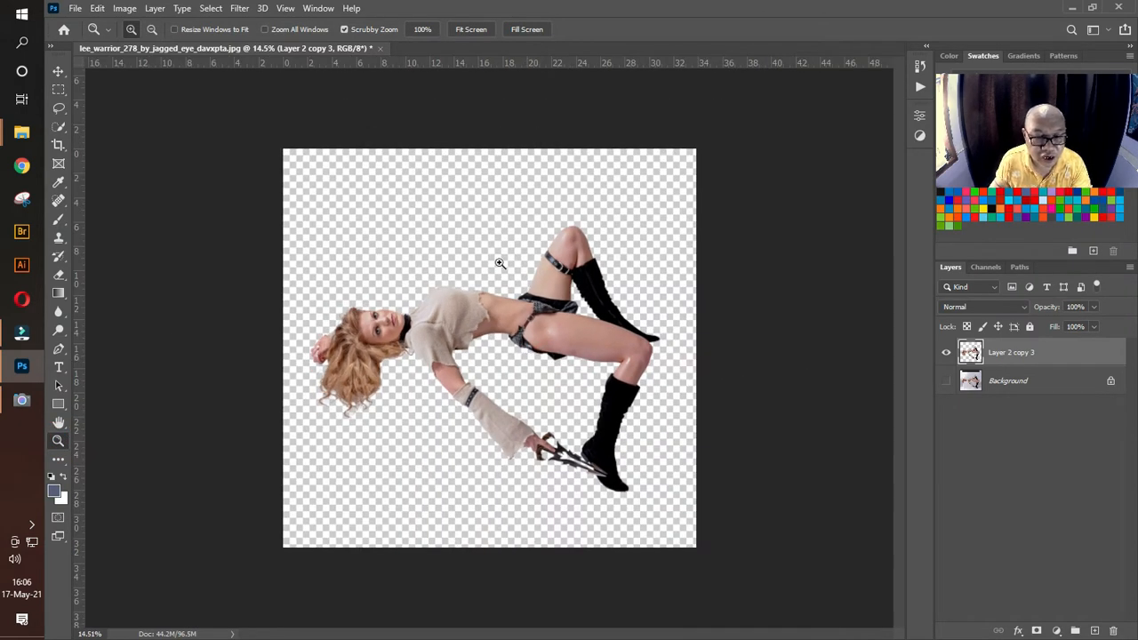
{"action": "left_click", "coordinate": [58, 71]}
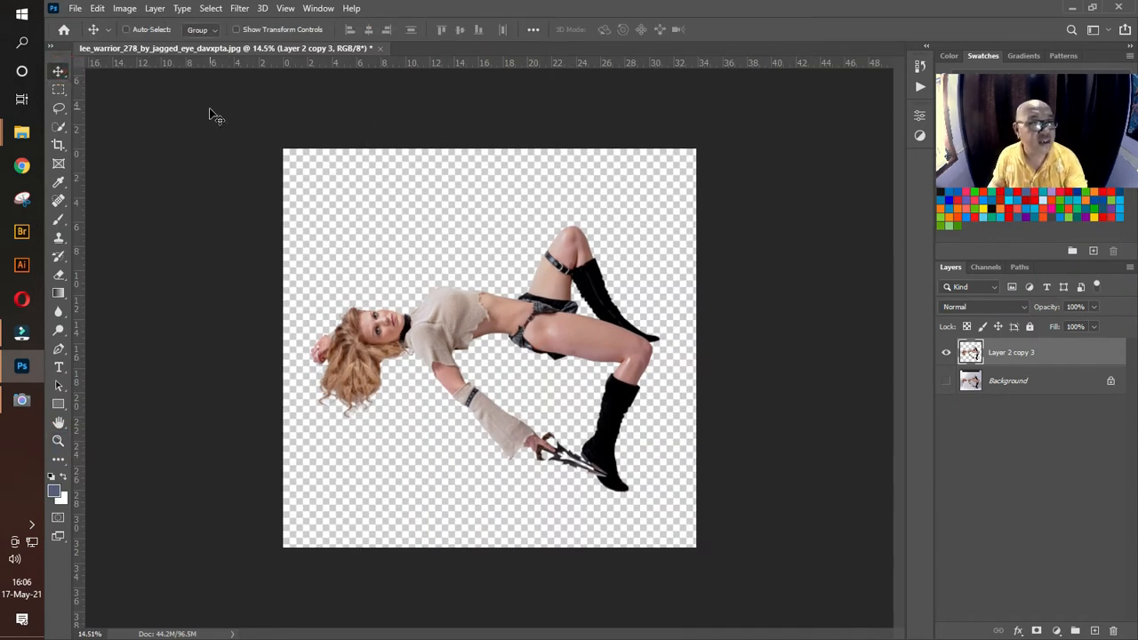
{"action": "mouse_move", "coordinate": [26, 134]}
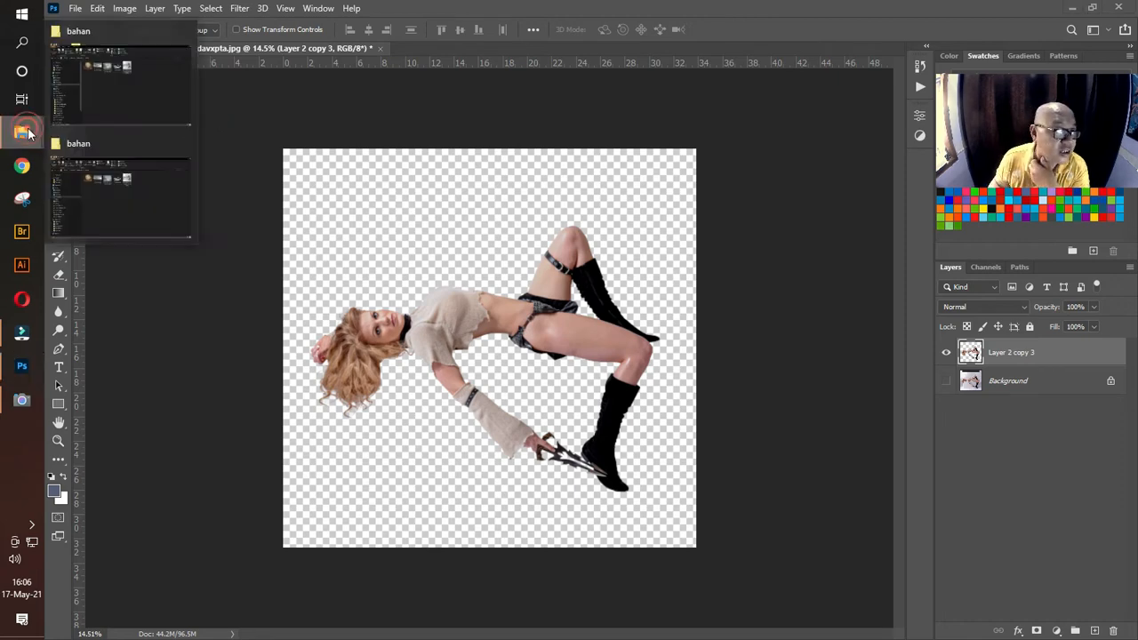
{"action": "left_click", "coordinate": [149, 101]}
{"action": "left_click", "coordinate": [335, 185]}
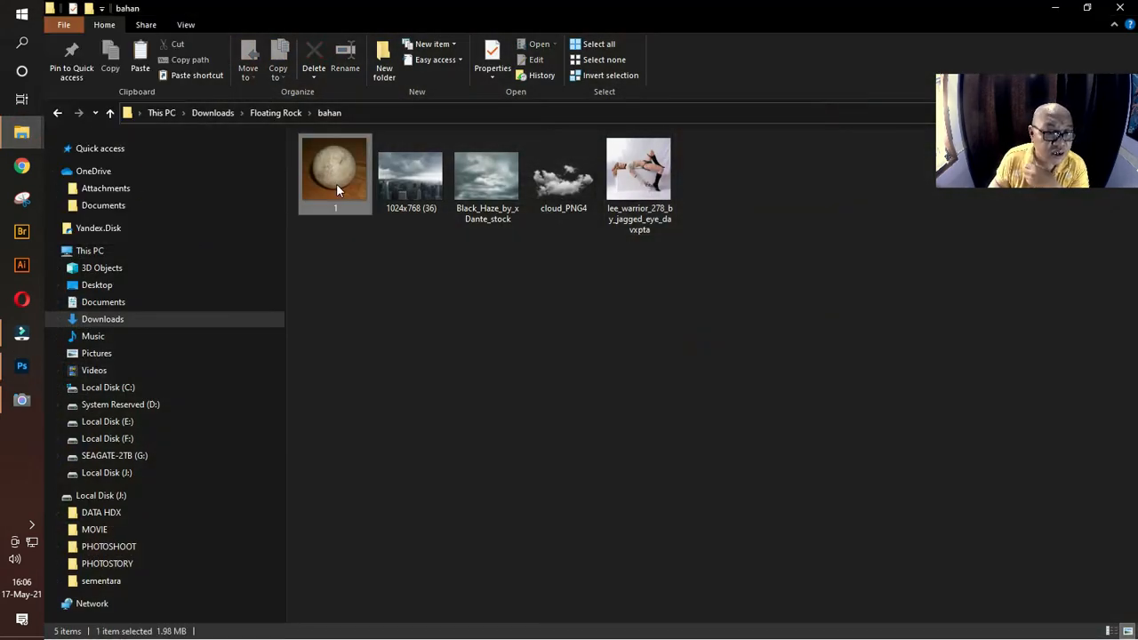
{"action": "right_click", "coordinate": [336, 183]}
{"action": "mouse_move", "coordinate": [436, 427]}
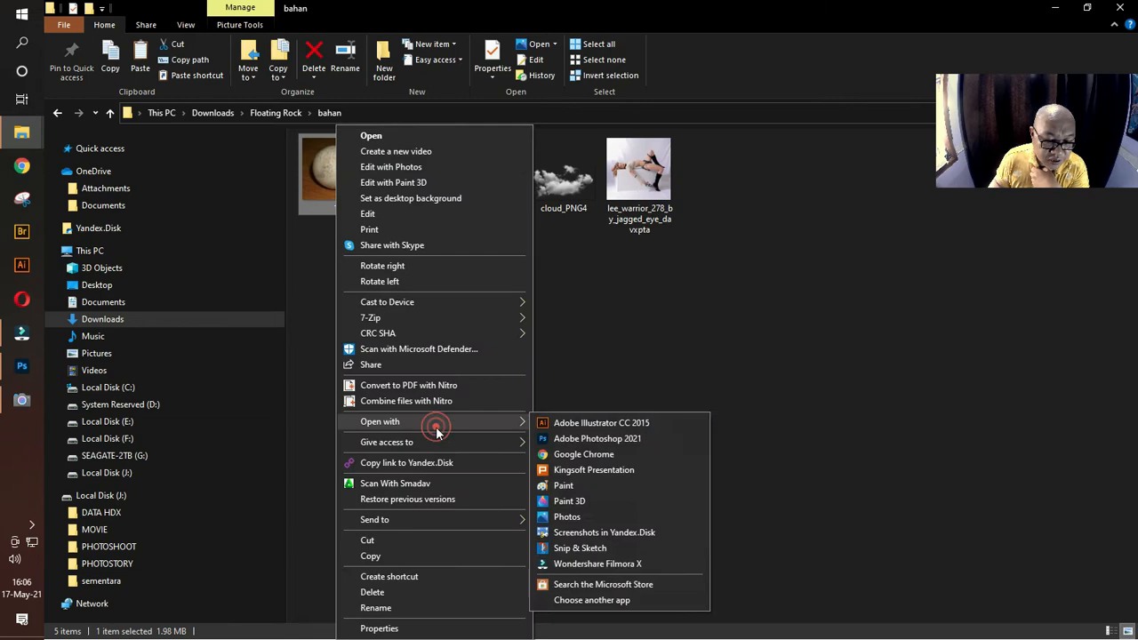
{"action": "left_click", "coordinate": [614, 439]}
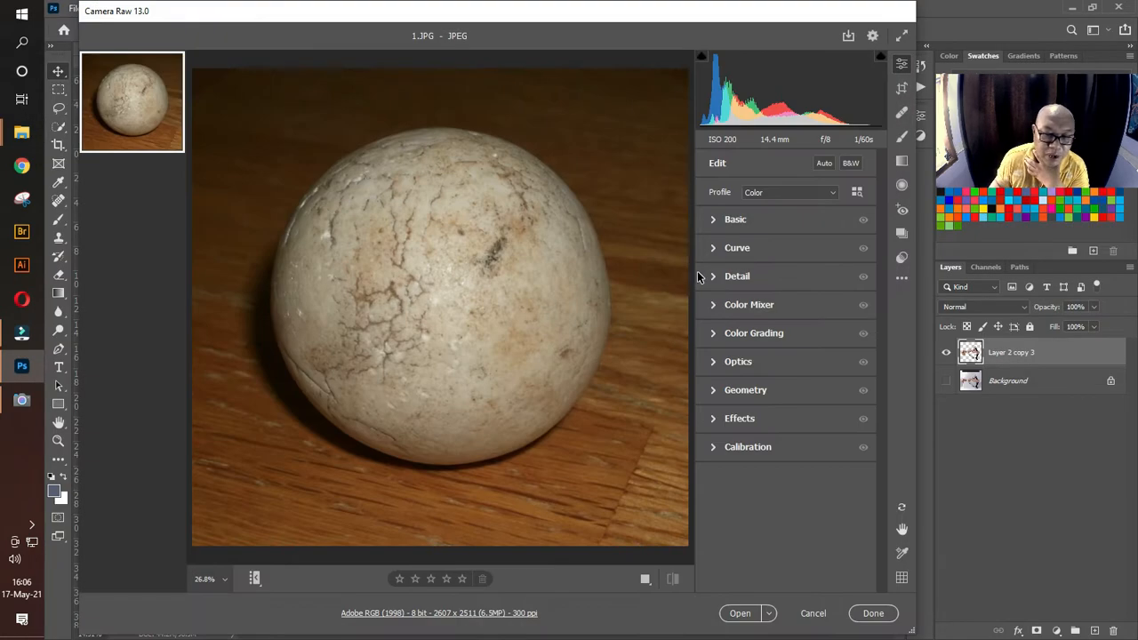
{"action": "left_click", "coordinate": [739, 613]}
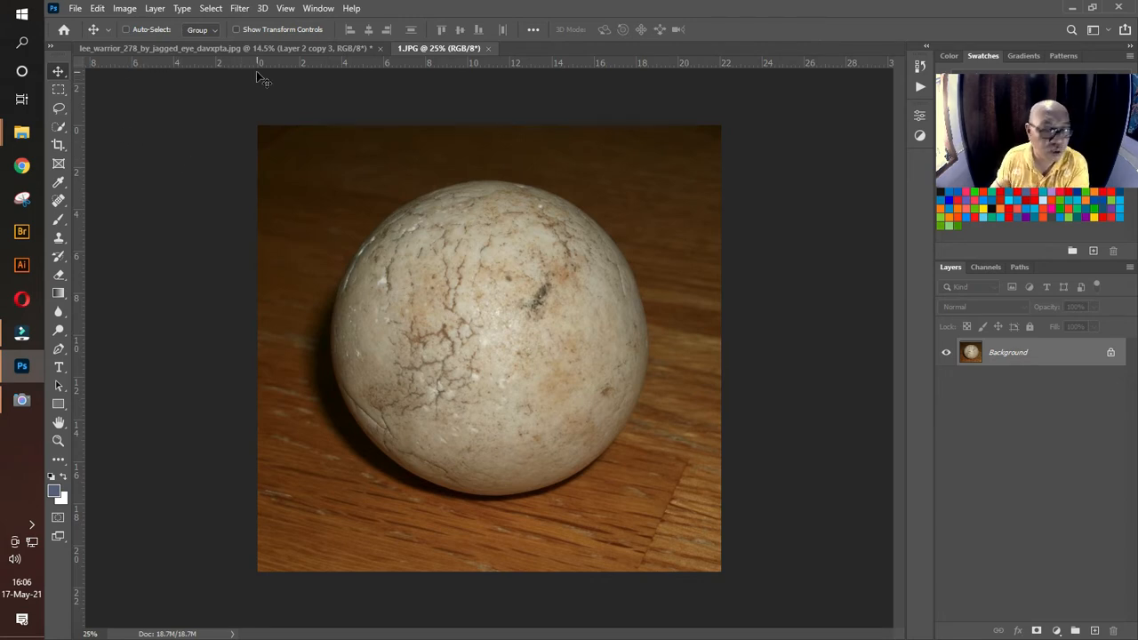
Step: Display the rulers and place two horizontal and two vertical guides touching the stone ball's four outer edges
{"action": "key", "text": "ctrl+r"}
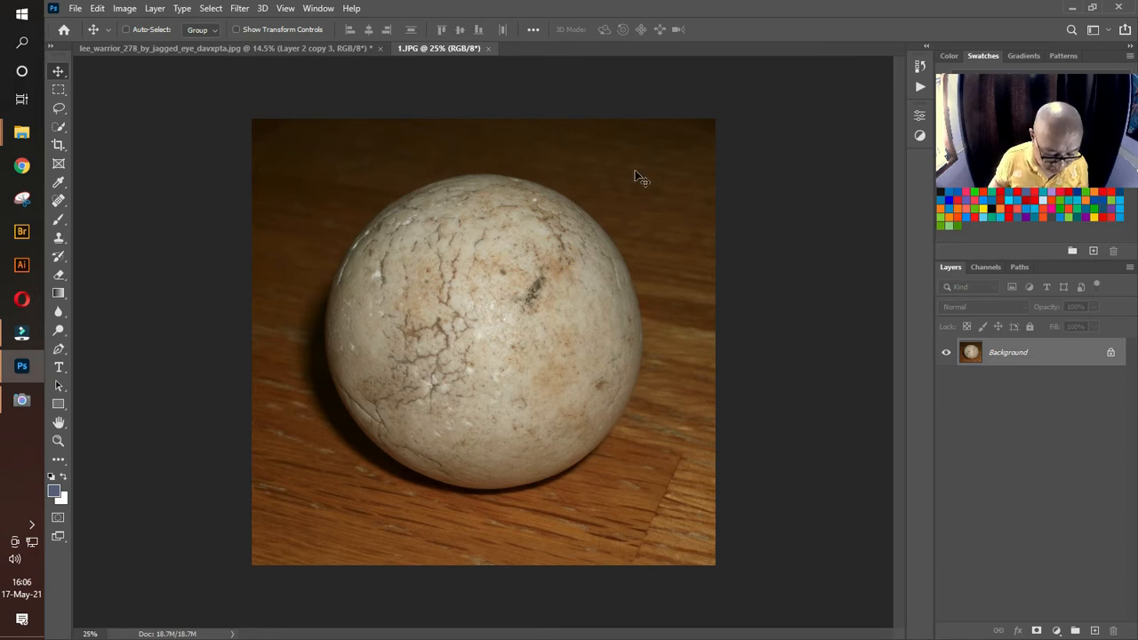
{"action": "key", "text": "ctrl+r"}
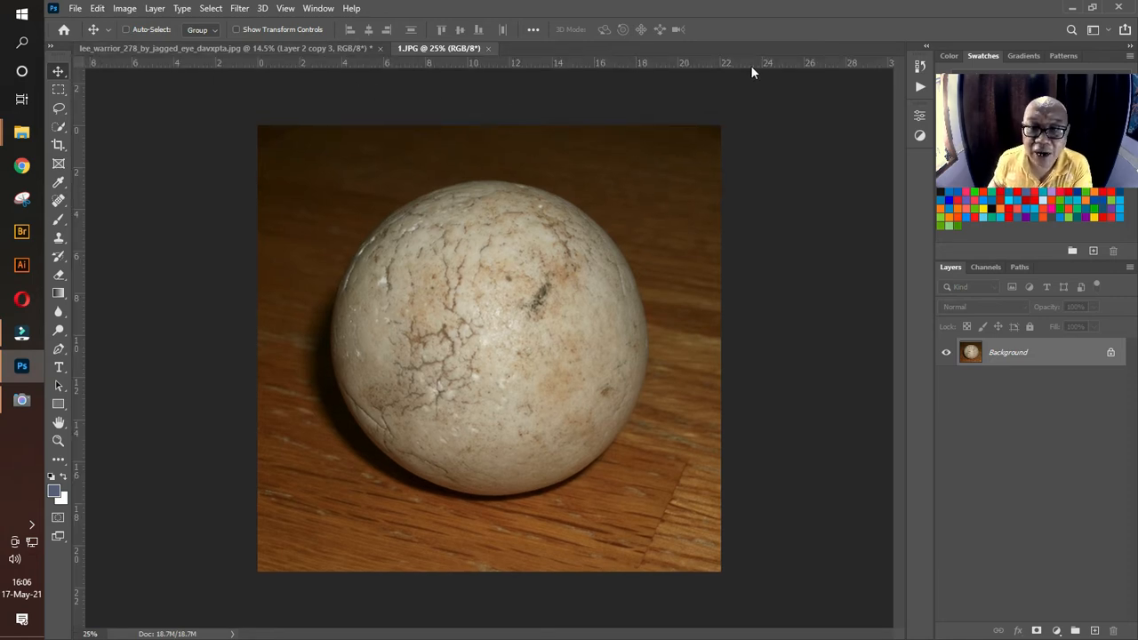
{"action": "left_click_drag", "start_coordinate": [500, 62], "coordinate": [572, 182]}
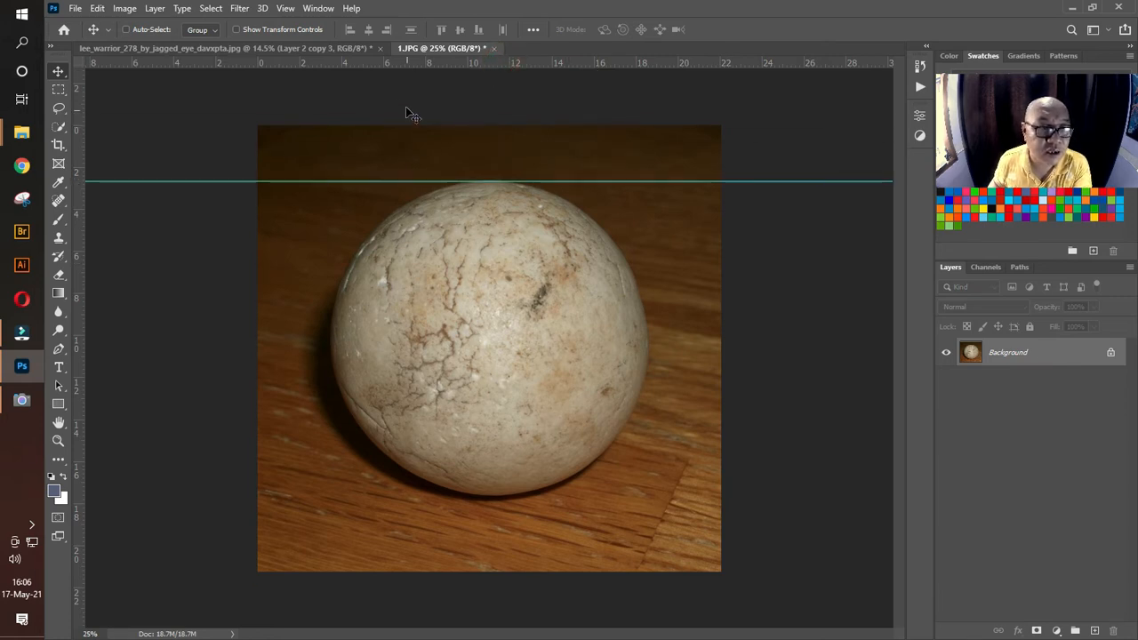
{"action": "left_click_drag", "start_coordinate": [82, 280], "coordinate": [650, 312]}
{"action": "left_click_drag", "start_coordinate": [82, 272], "coordinate": [333, 350]}
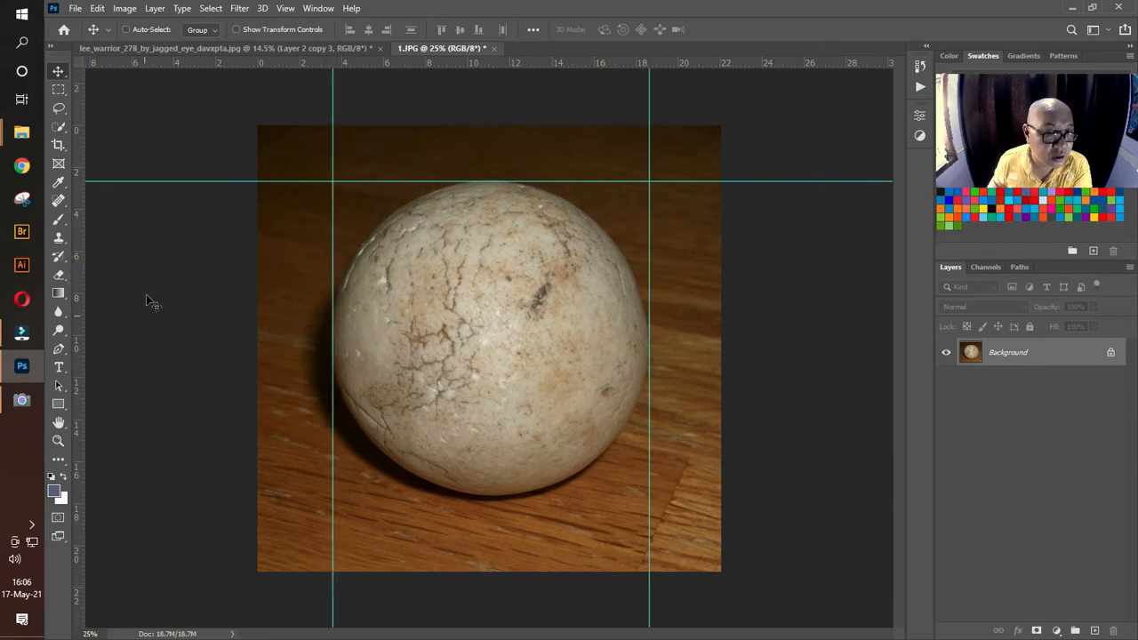
{"action": "left_click_drag", "start_coordinate": [499, 61], "coordinate": [548, 495]}
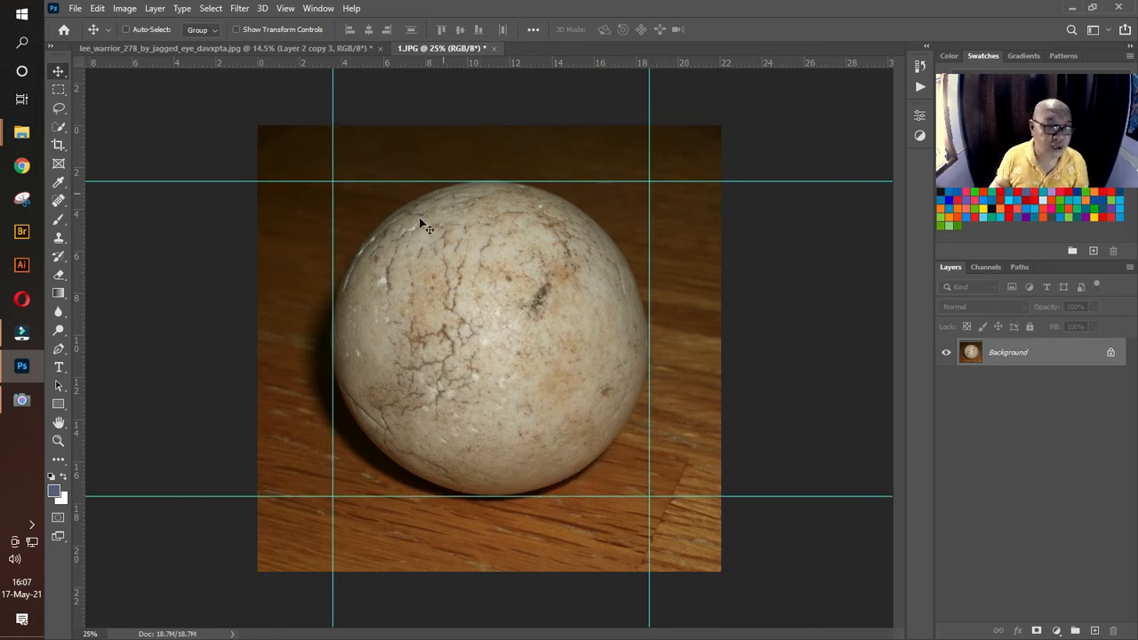
Step: Select the stone ball with an Elliptical Marquee drawn between opposite corners of the guide box
{"action": "left_click", "coordinate": [58, 90]}
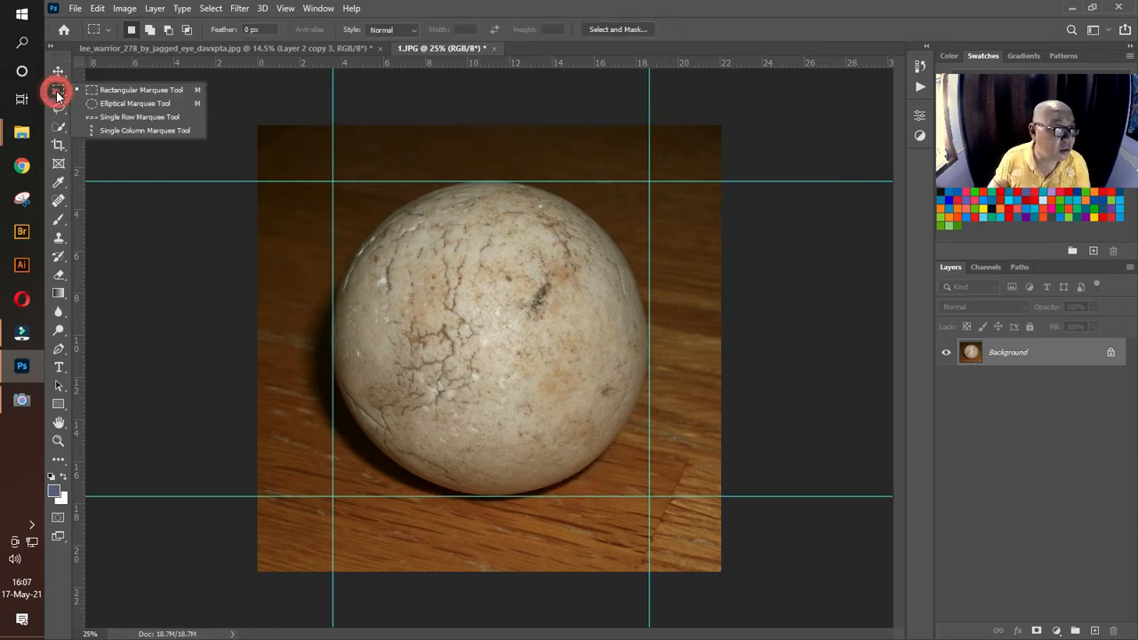
{"action": "left_click", "coordinate": [133, 103]}
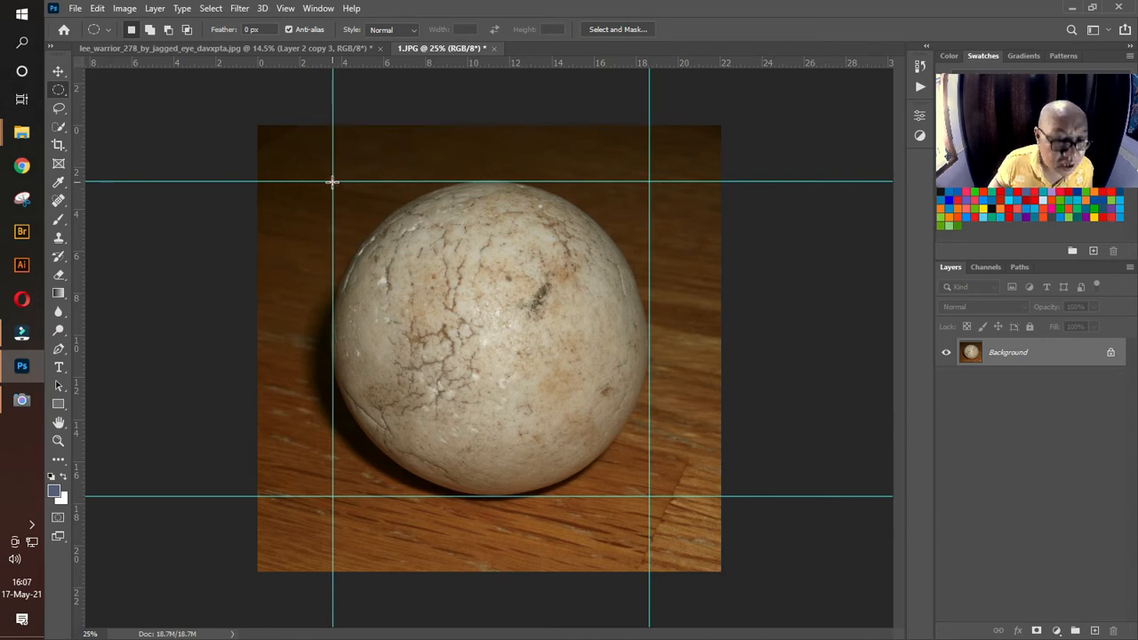
{"action": "left_click_drag", "start_coordinate": [331, 181], "coordinate": [643, 495]}
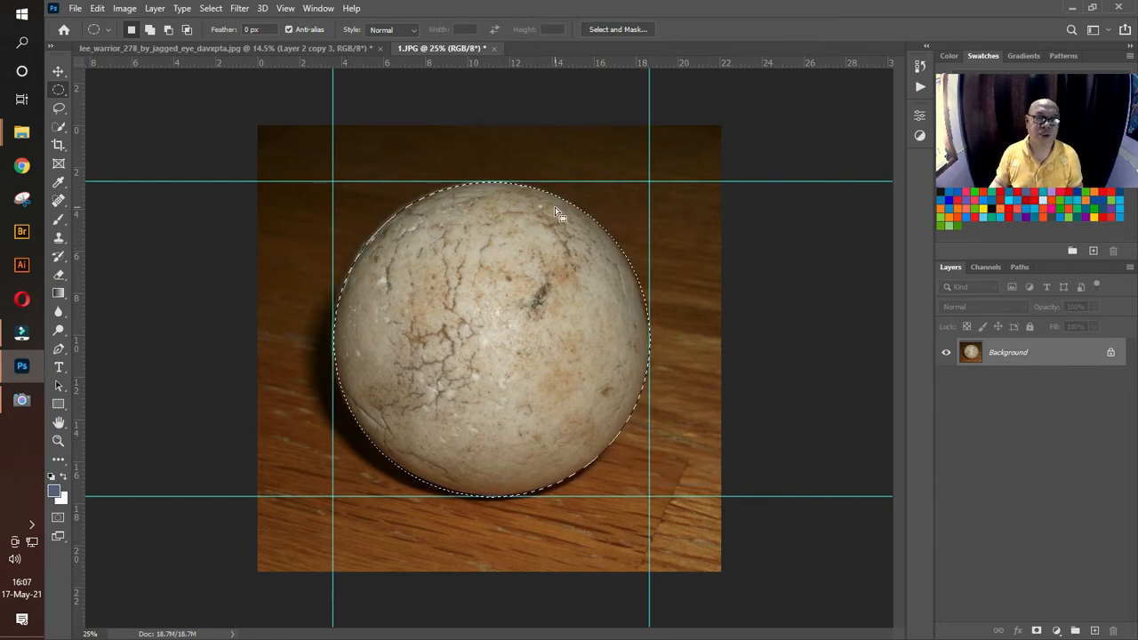
{"action": "key", "text": "ctrl+t"}
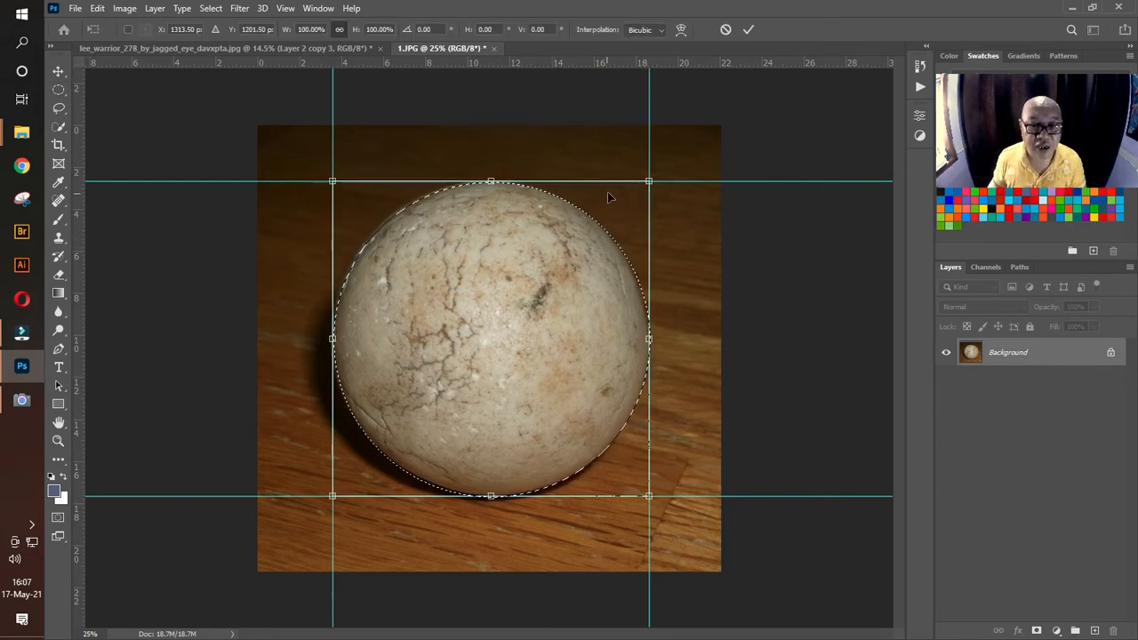
{"action": "left_click_drag", "start_coordinate": [649, 181], "coordinate": [646, 192]}
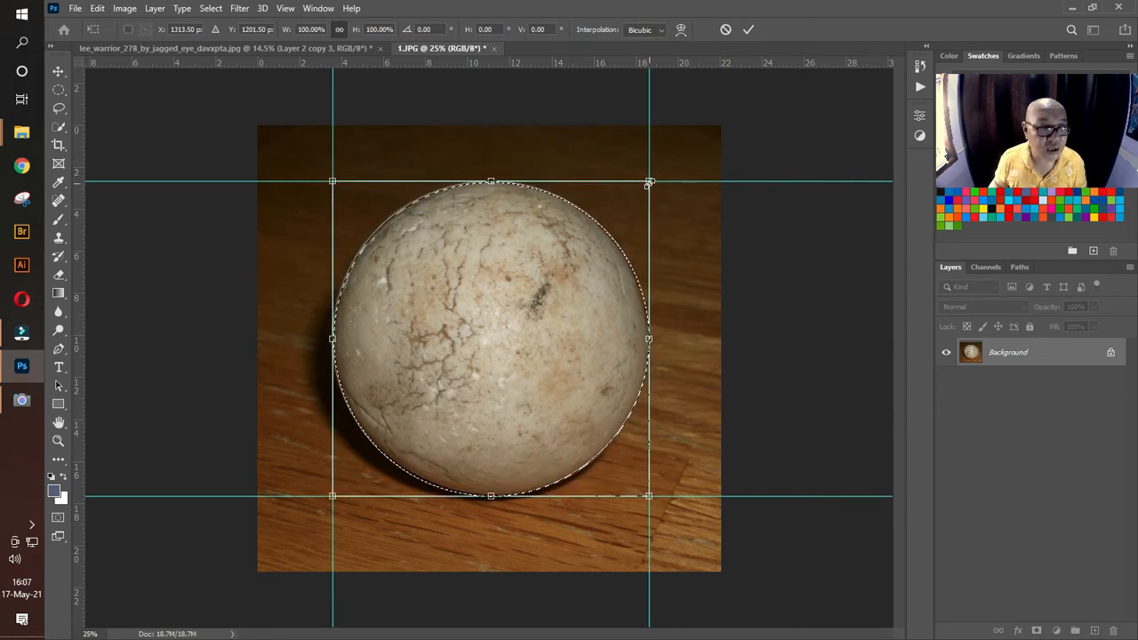
{"action": "left_click", "coordinate": [58, 90]}
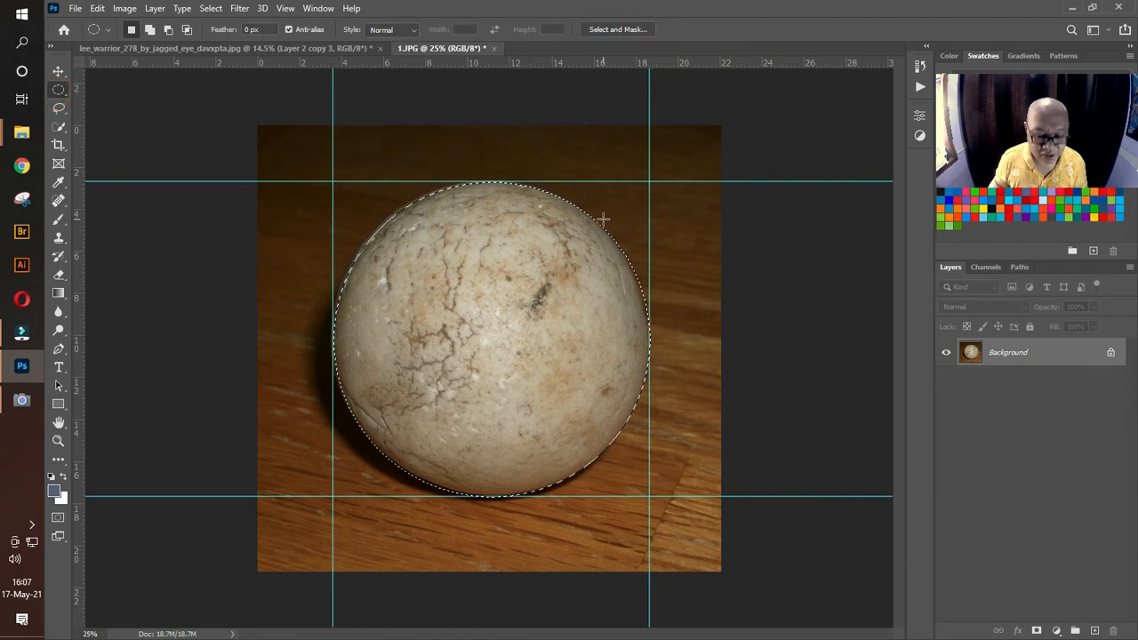
{"action": "key", "text": "ctrl+t"}
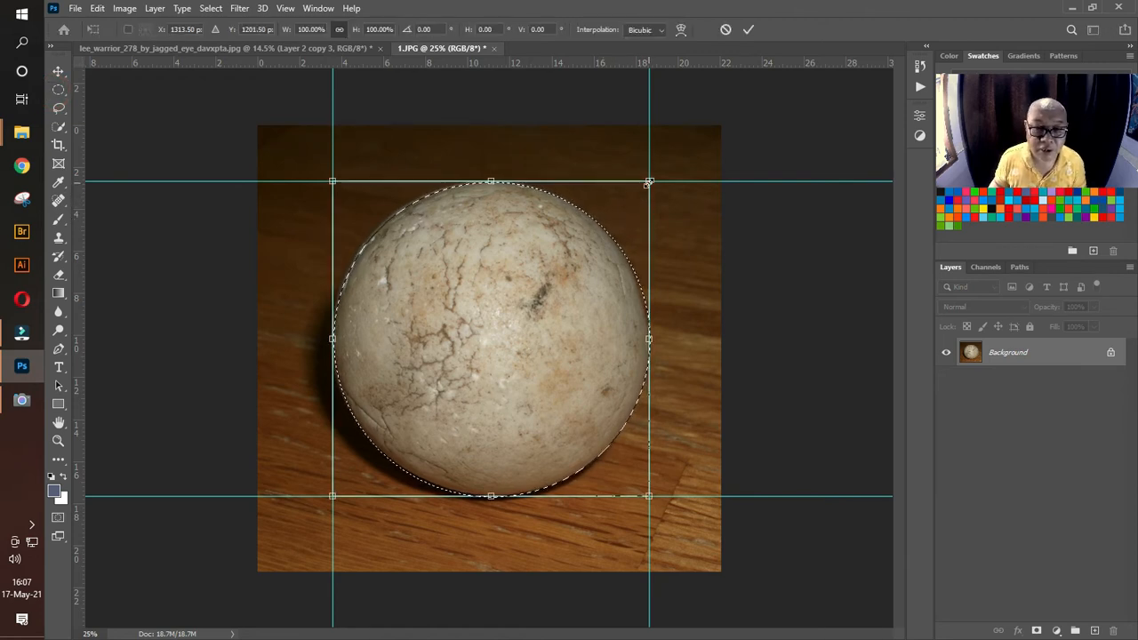
{"action": "left_click_drag", "start_coordinate": [648, 182], "coordinate": [639, 193]}
{"action": "key", "text": "ctrl+z"}
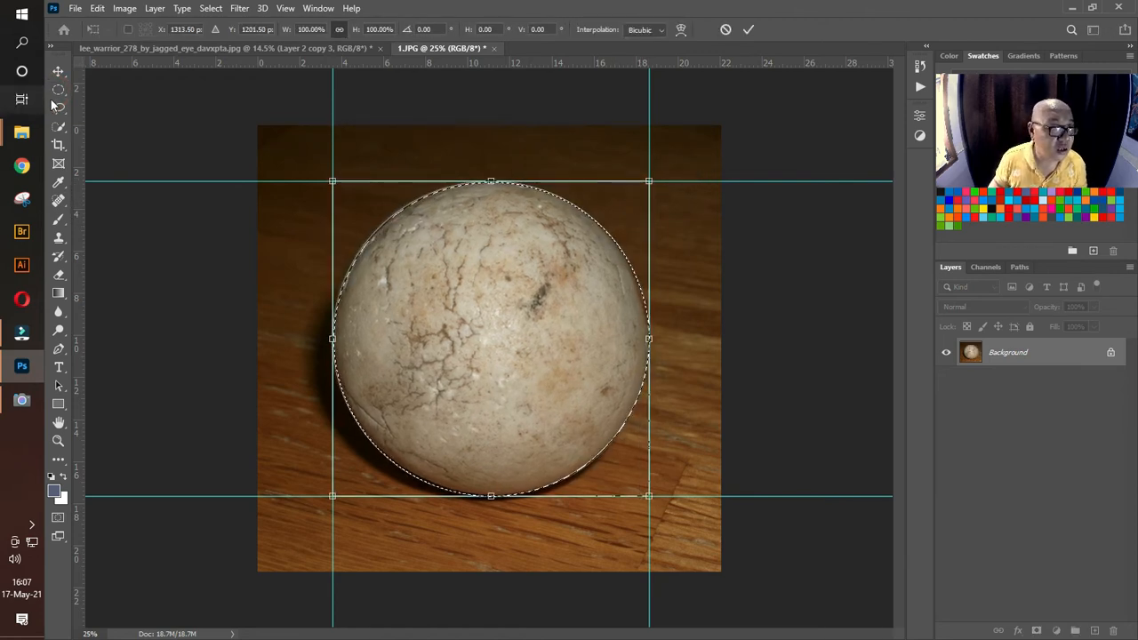
{"action": "left_click", "coordinate": [58, 90]}
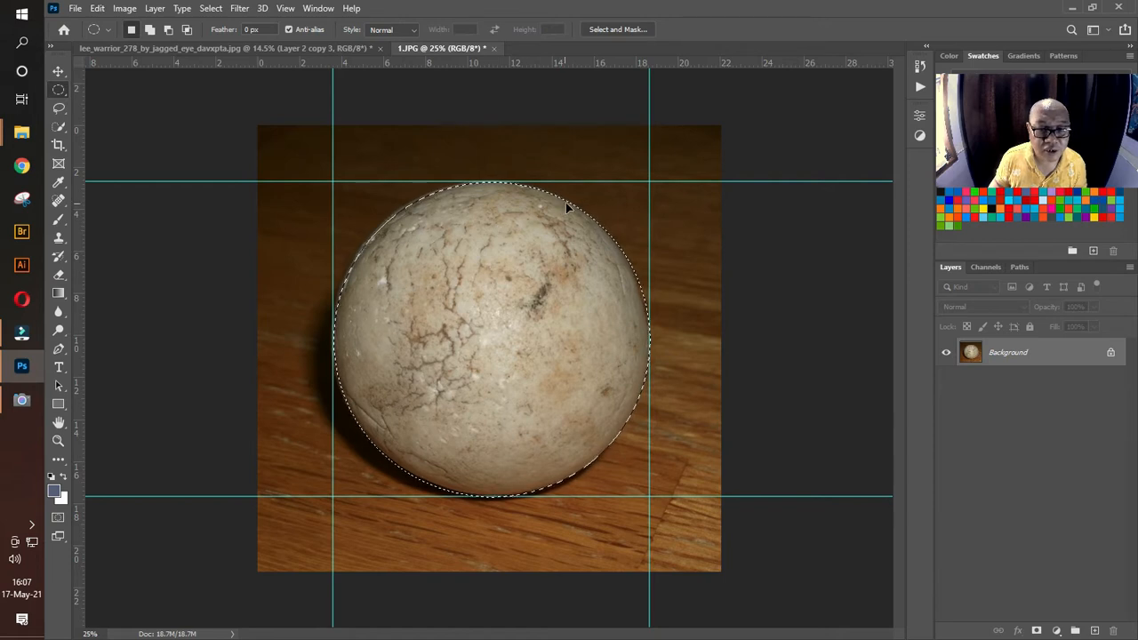
Step: Contract the elliptical selection around the stone ball by 10 pixels
{"action": "left_click_drag", "start_coordinate": [559, 204], "coordinate": [566, 214]}
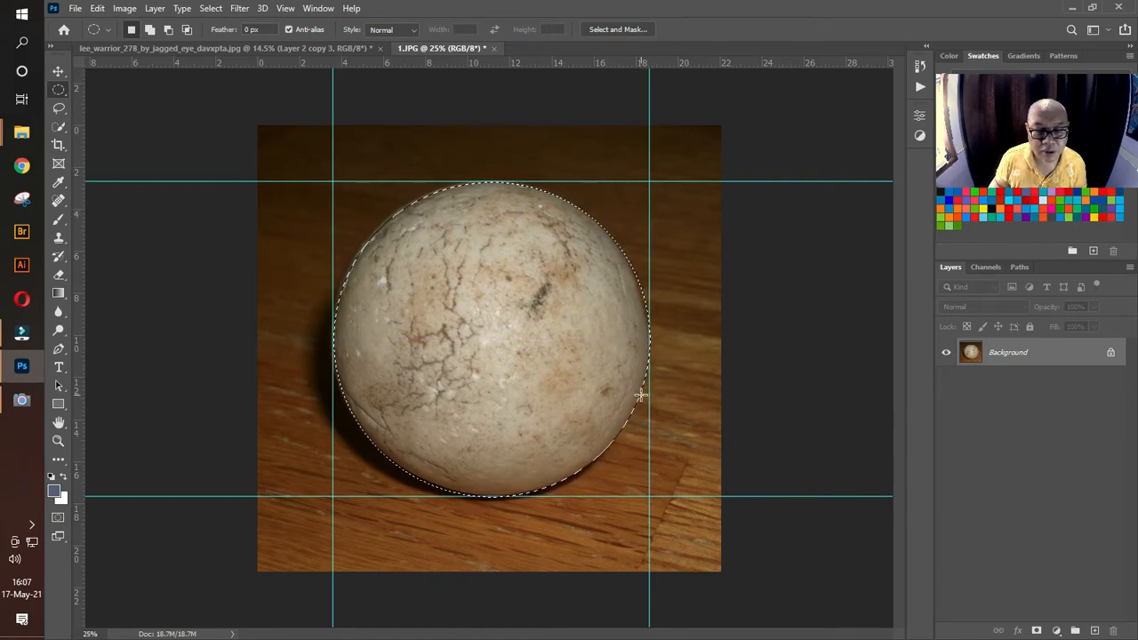
{"action": "left_click", "coordinate": [210, 8]}
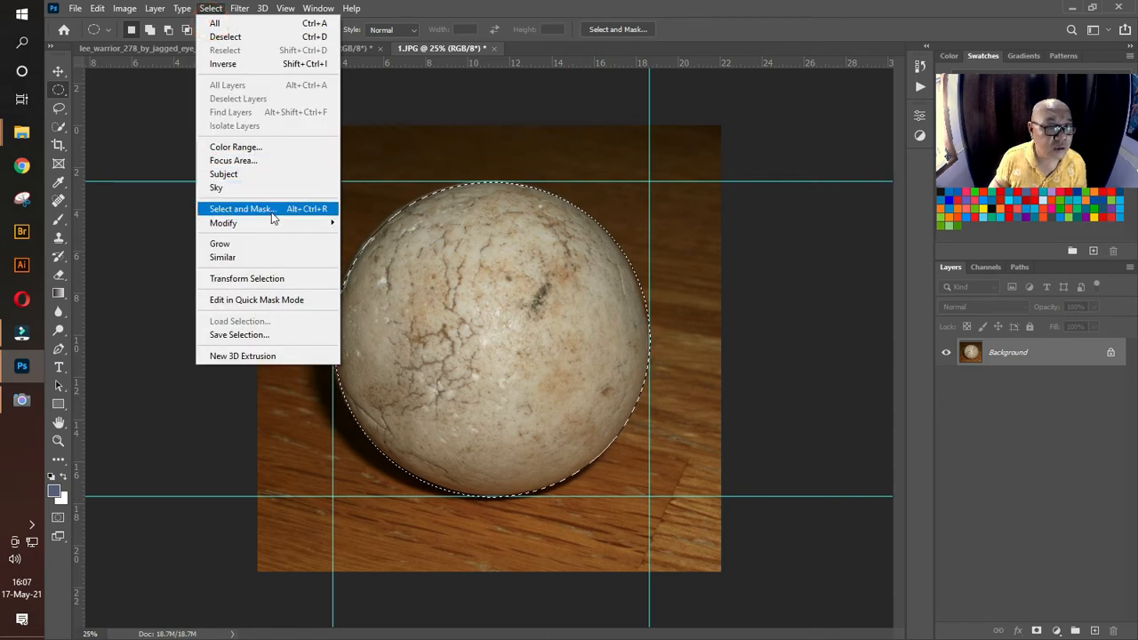
{"action": "mouse_move", "coordinate": [271, 221]}
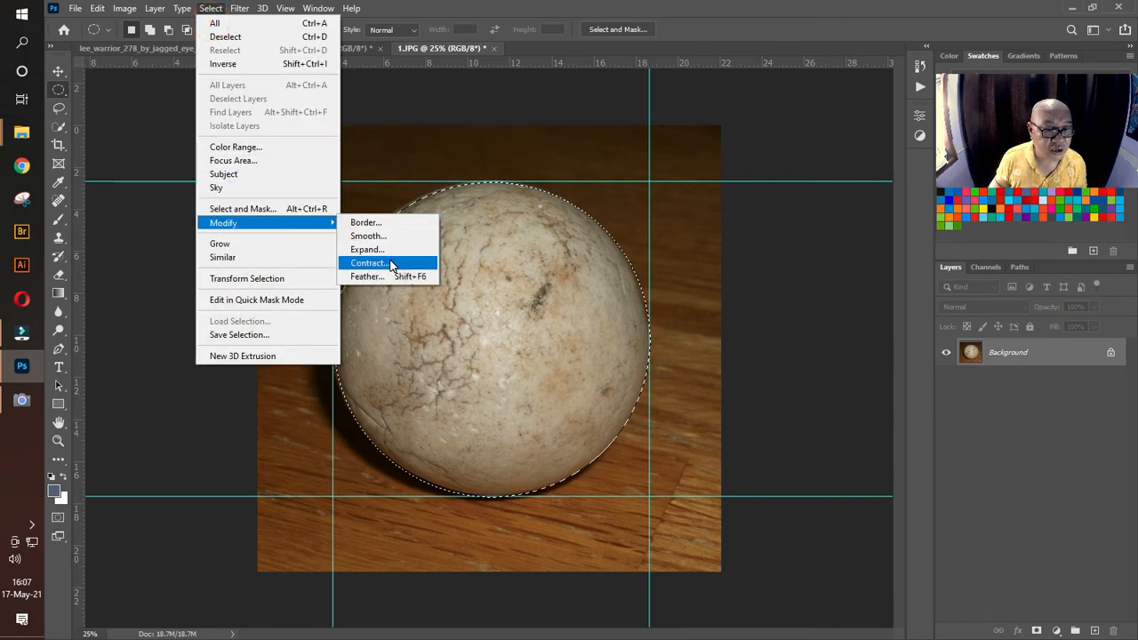
{"action": "left_click", "coordinate": [391, 264]}
{"action": "left_click", "coordinate": [501, 193]}
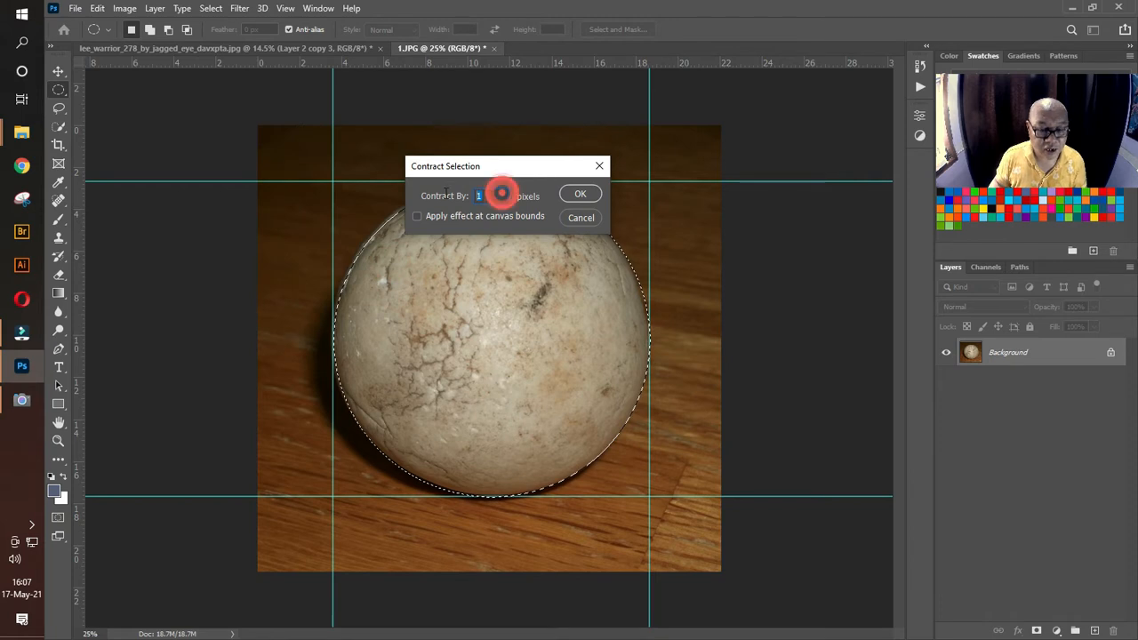
{"action": "type", "text": "10"}
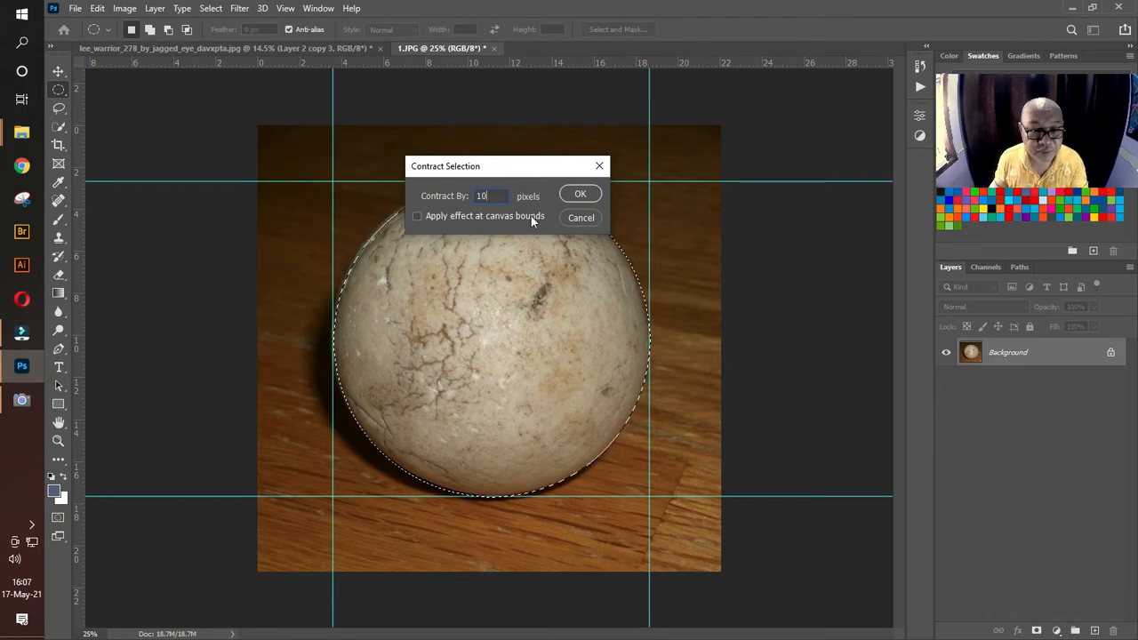
{"action": "left_click", "coordinate": [580, 196]}
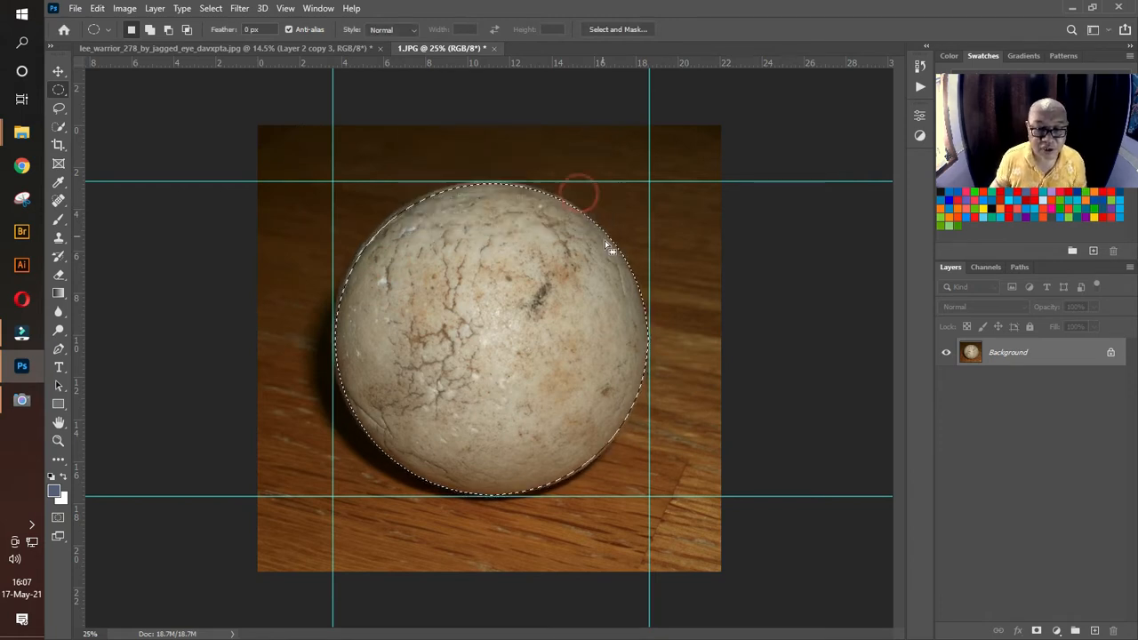
Step: Contract the ball selection a second time, by 20 pixels, to pull it further inside the stone's edge
{"action": "left_click", "coordinate": [212, 8]}
{"action": "mouse_move", "coordinate": [293, 223]}
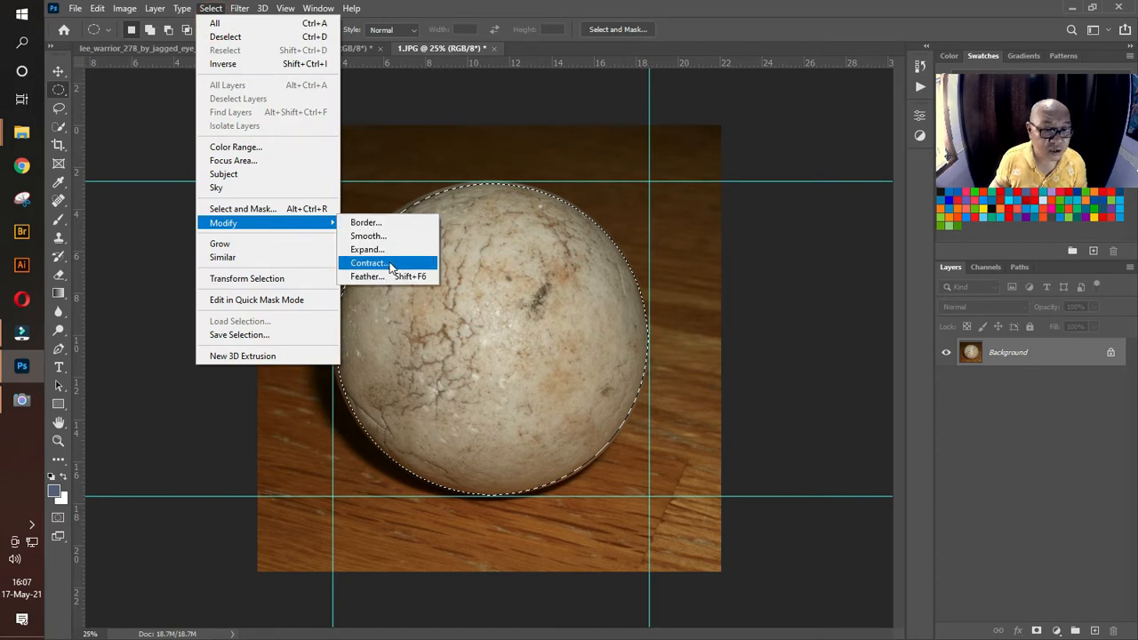
{"action": "left_click", "coordinate": [391, 264]}
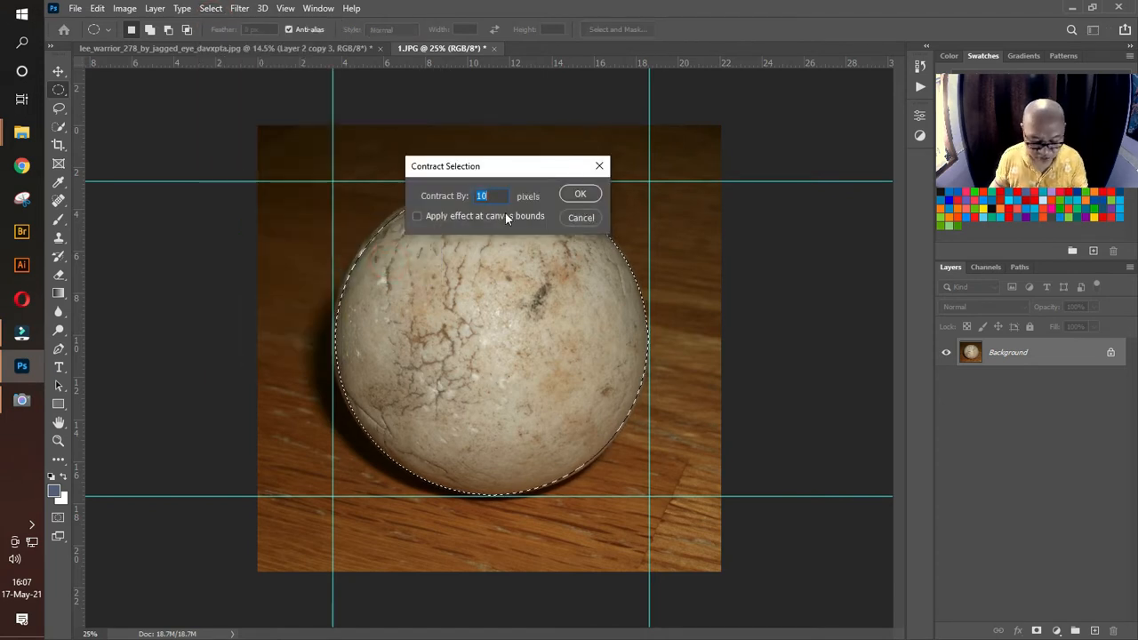
{"action": "type", "text": "20"}
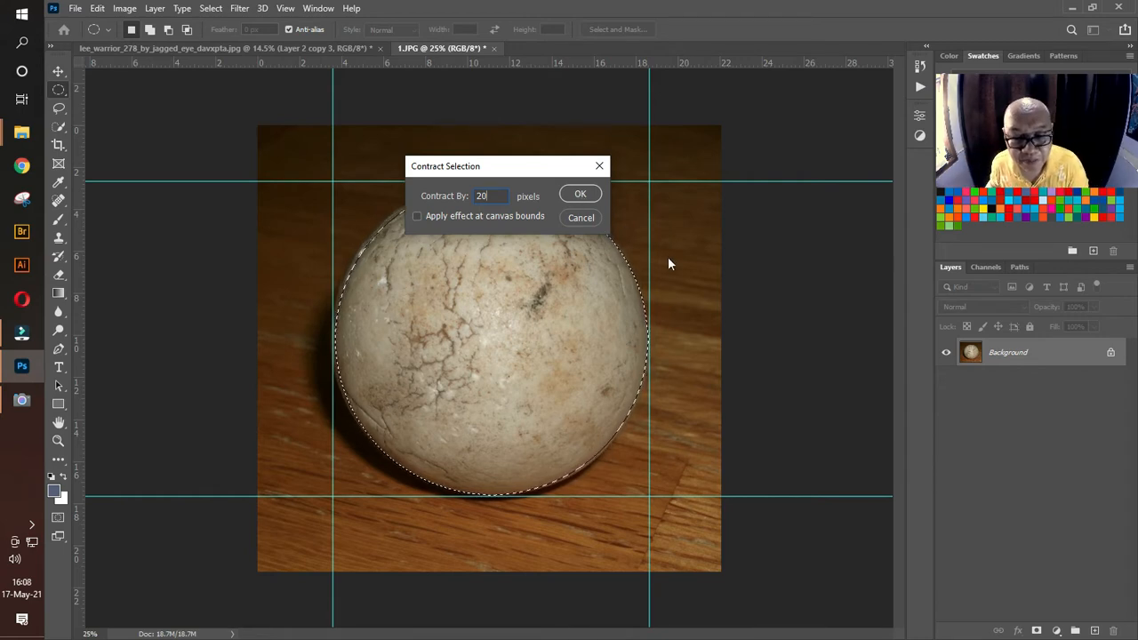
{"action": "left_click", "coordinate": [570, 197]}
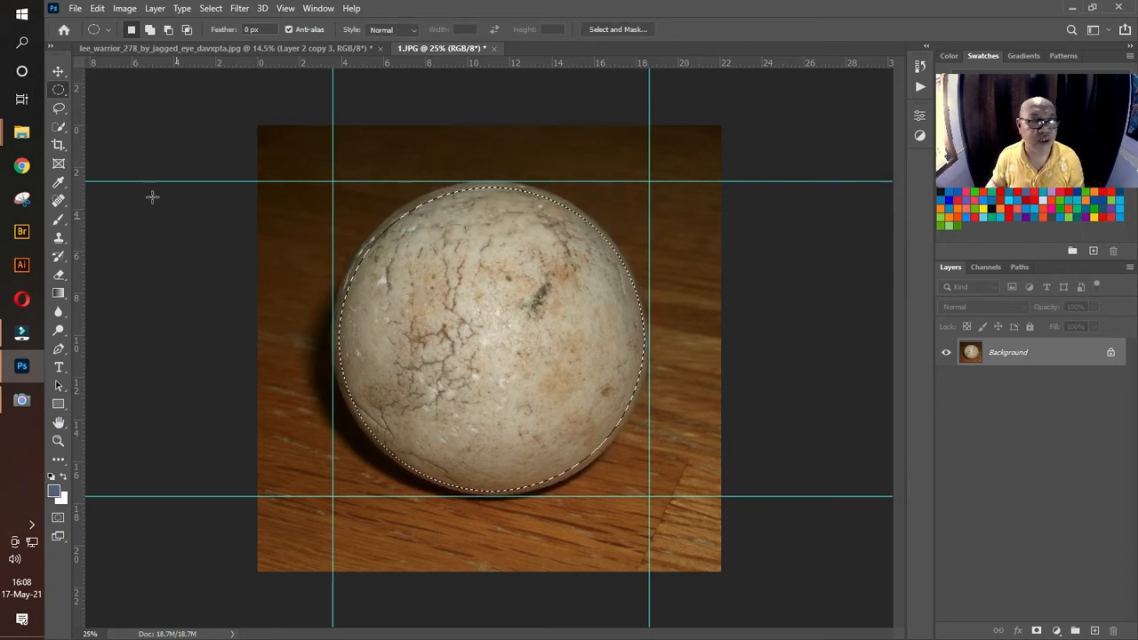
Step: Copy the selected stone ball to a new layer and hide the Background layer
{"action": "left_click", "coordinate": [59, 72]}
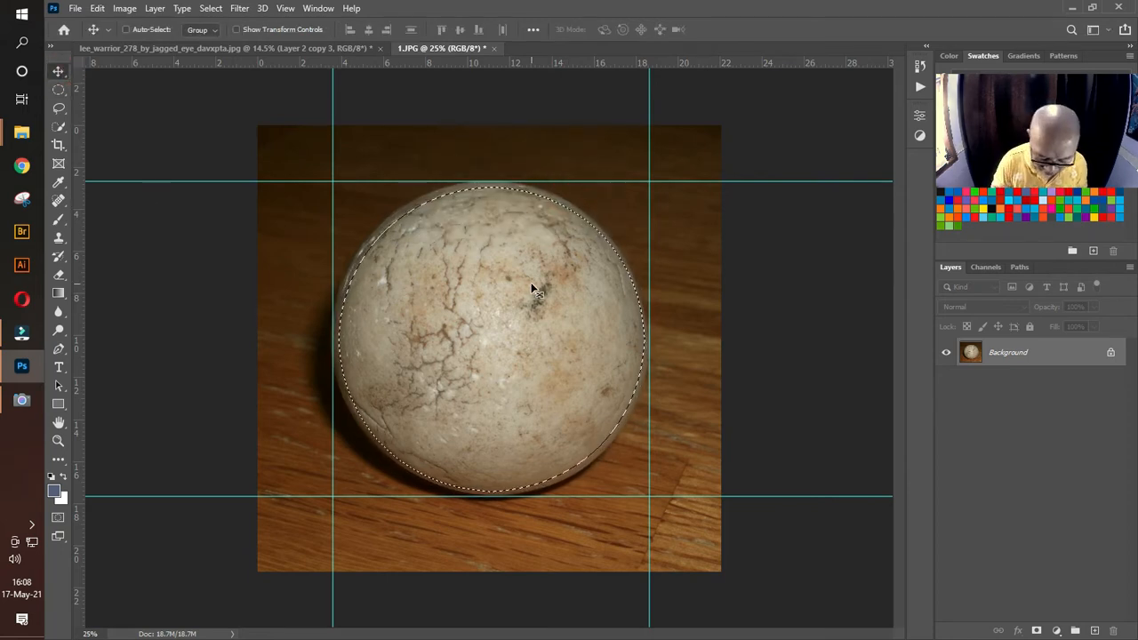
{"action": "key", "text": "ctrl+j"}
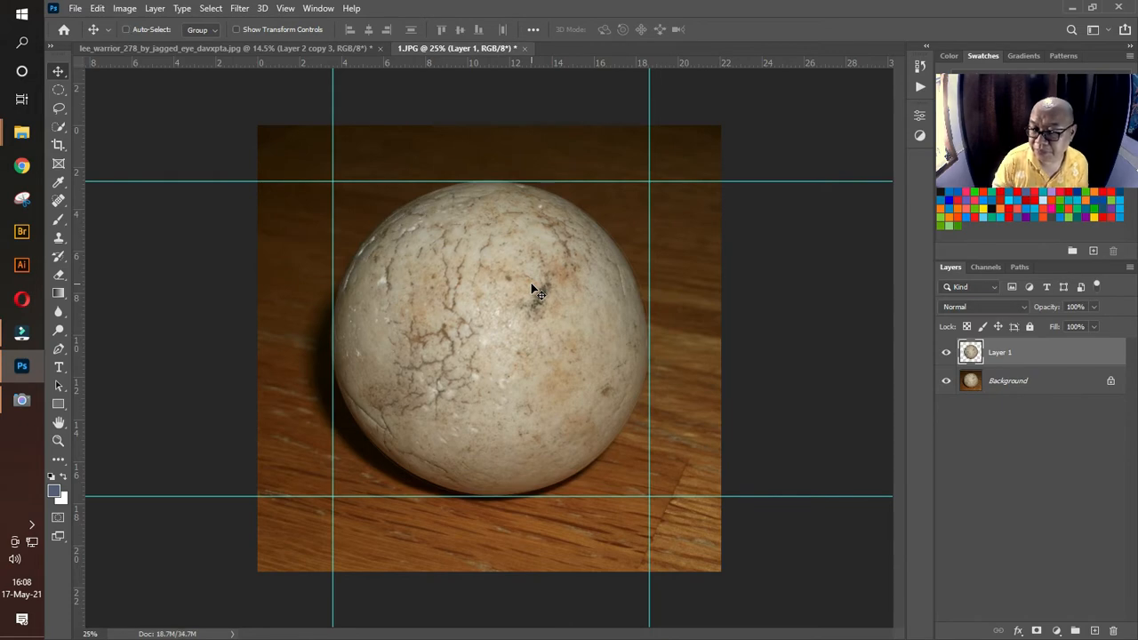
{"action": "left_click", "coordinate": [946, 380]}
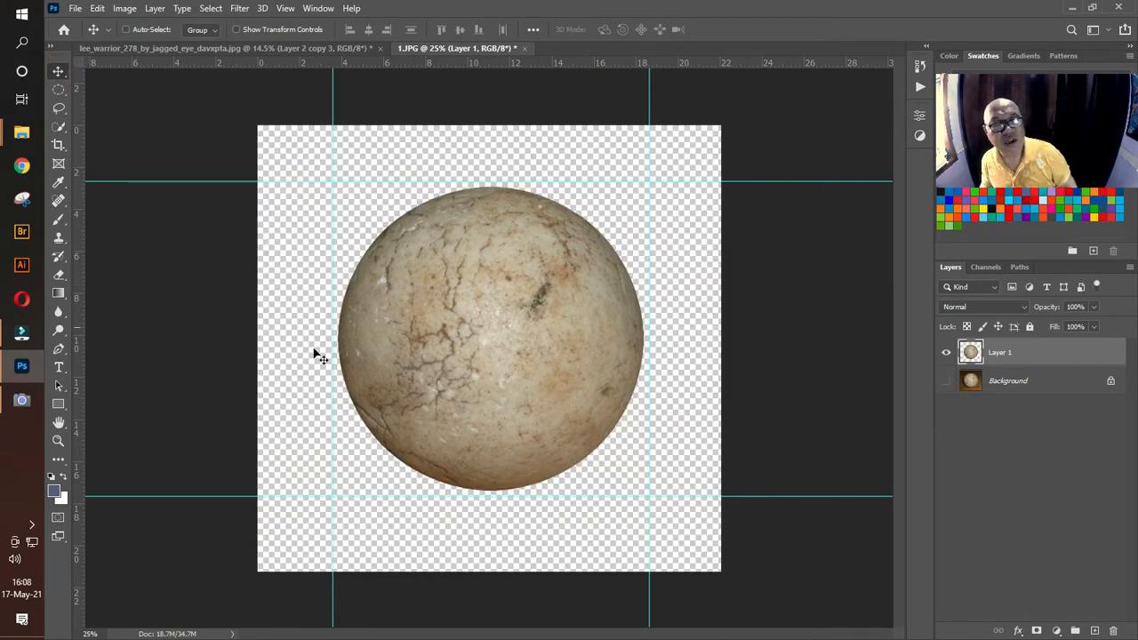
Step: In the woman's document, crop to a 4 : 5 (8 : 10) ratio, extending the canvas above and below the figure at full width
{"action": "left_click", "coordinate": [260, 48]}
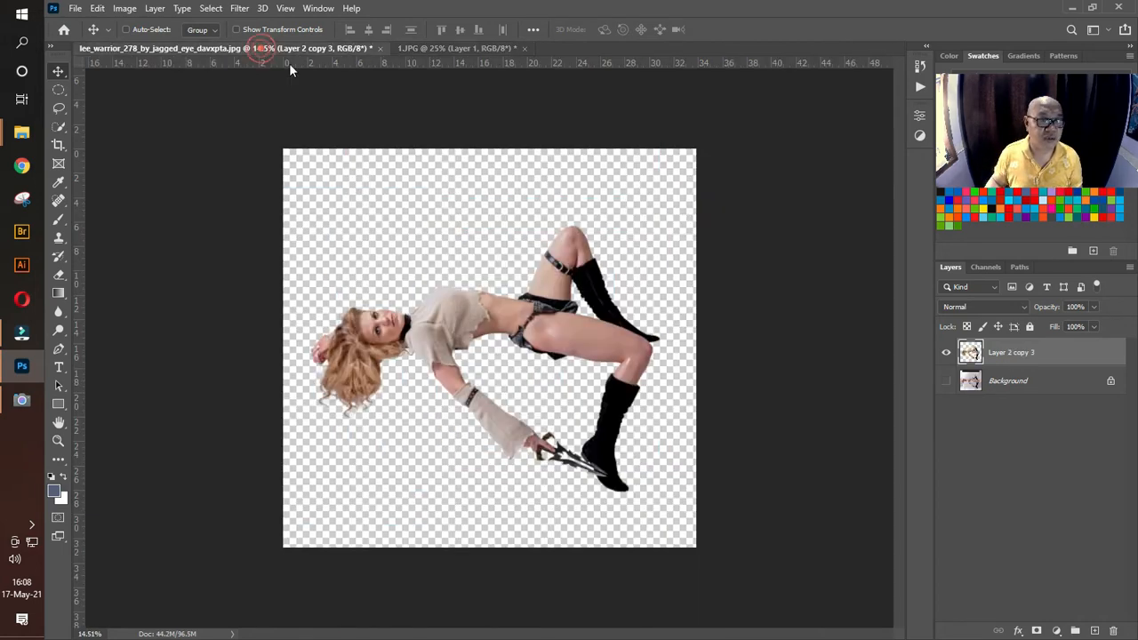
{"action": "left_click", "coordinate": [58, 145]}
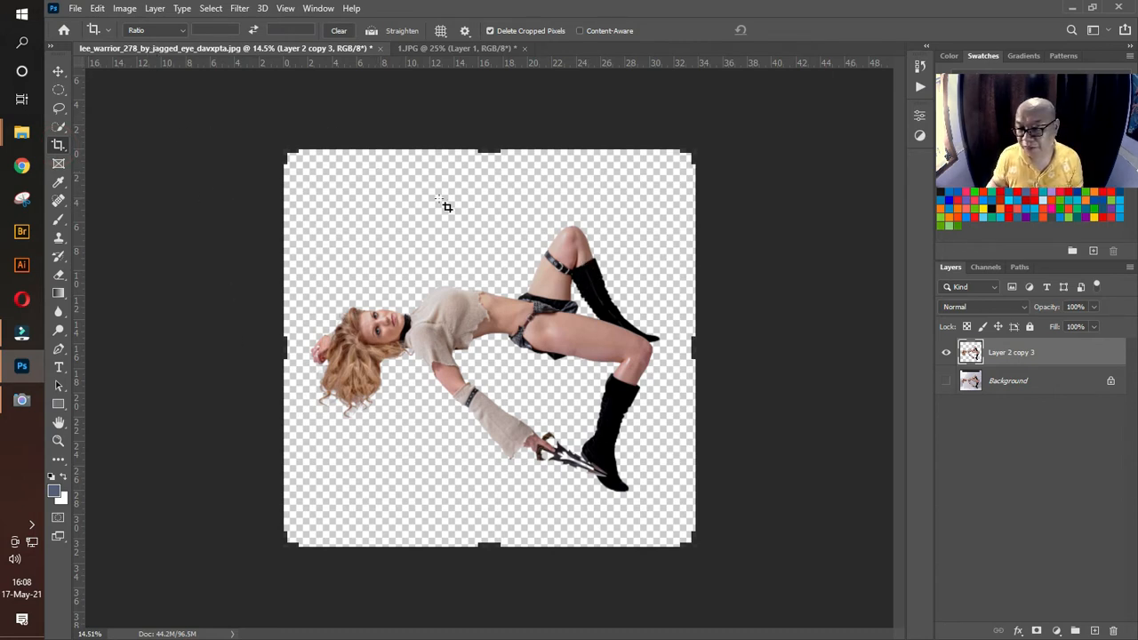
{"action": "left_click", "coordinate": [151, 35]}
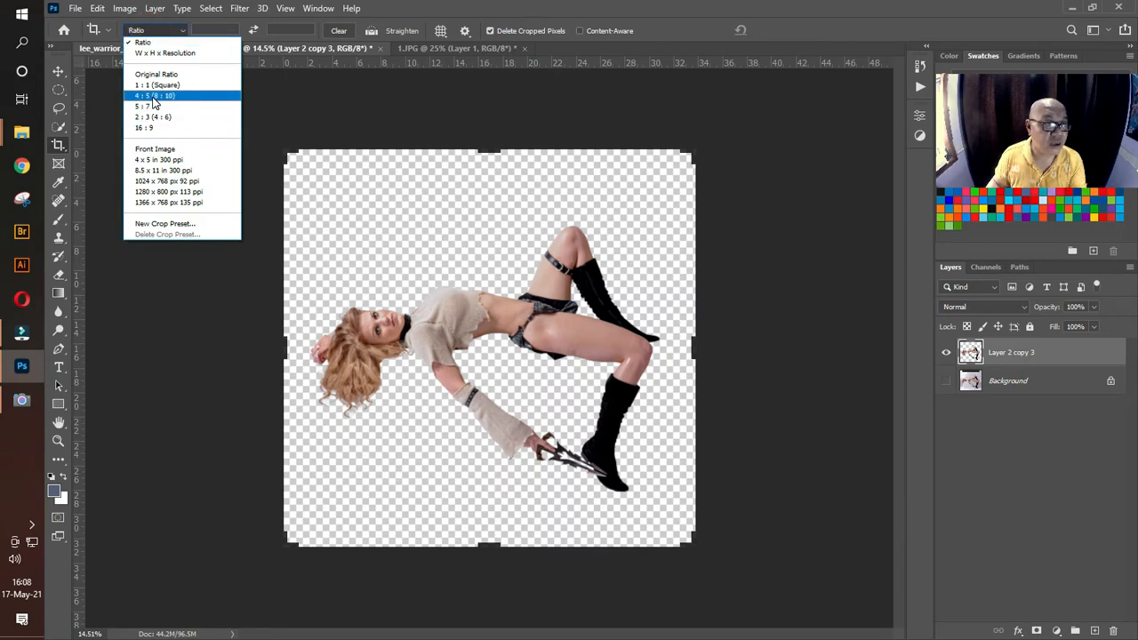
{"action": "left_click", "coordinate": [151, 97]}
{"action": "left_click_drag", "start_coordinate": [332, 152], "coordinate": [311, 116]}
{"action": "left_click_drag", "start_coordinate": [673, 588], "coordinate": [685, 602]}
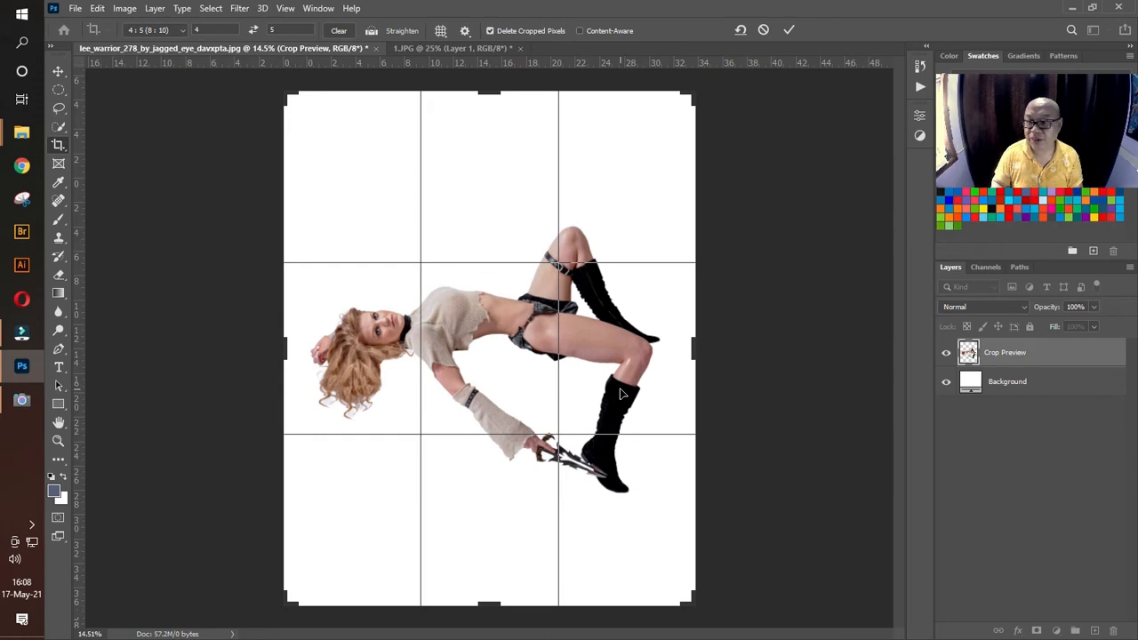
{"action": "key", "text": "Return"}
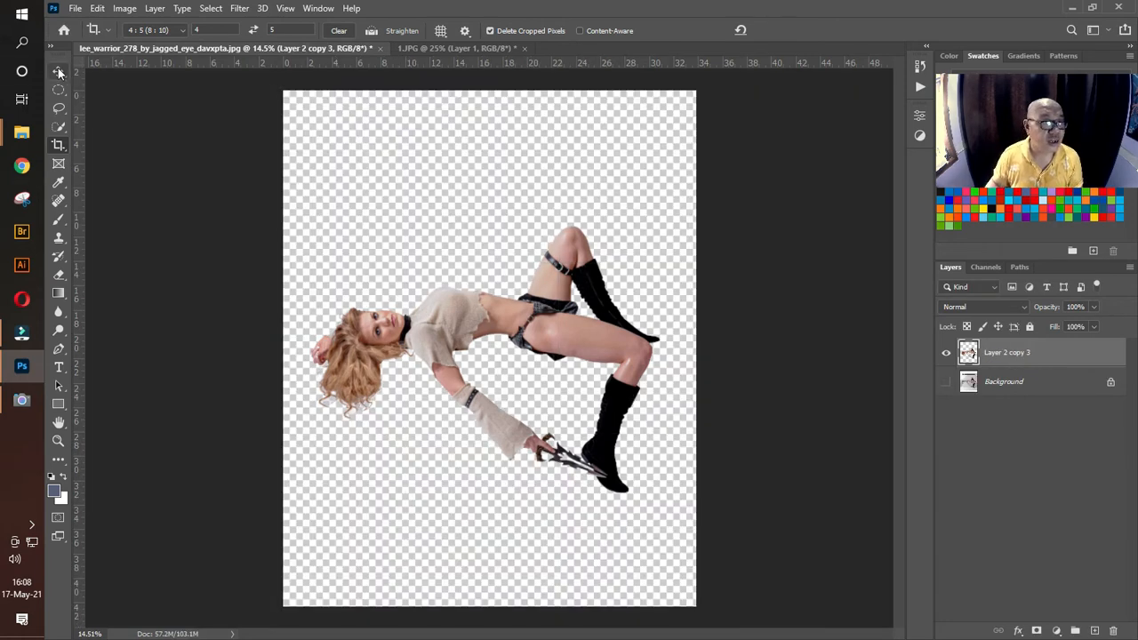
Step: Bring the cut-out stone ball from 1.JPG into the woman's document, placing it in the lower part of the canvas
{"action": "left_click", "coordinate": [59, 71]}
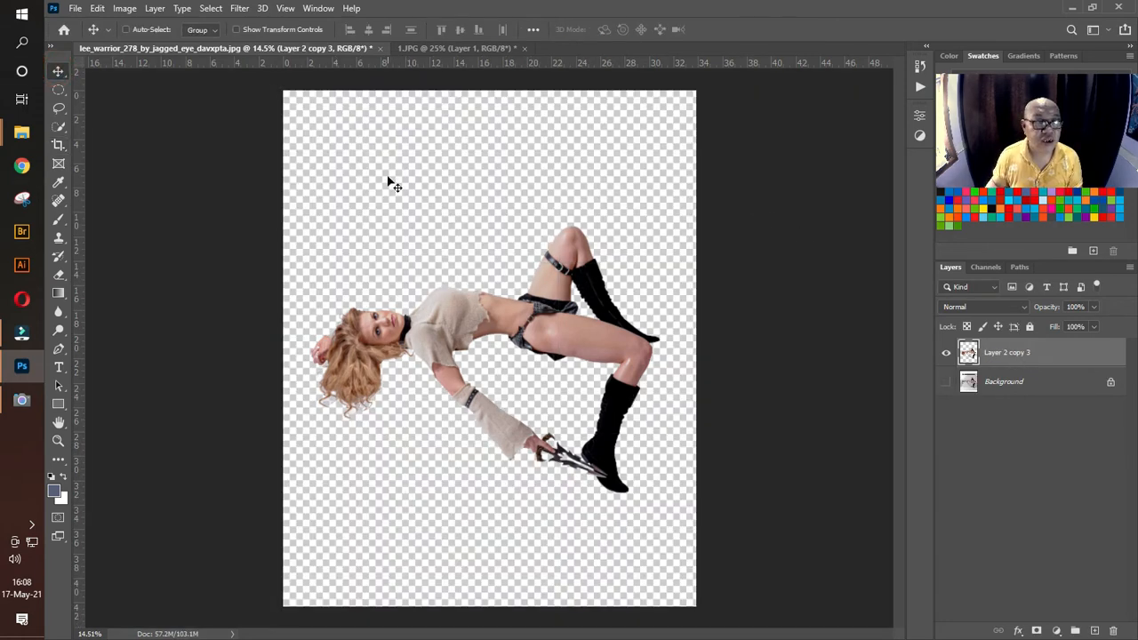
{"action": "left_click", "coordinate": [456, 46]}
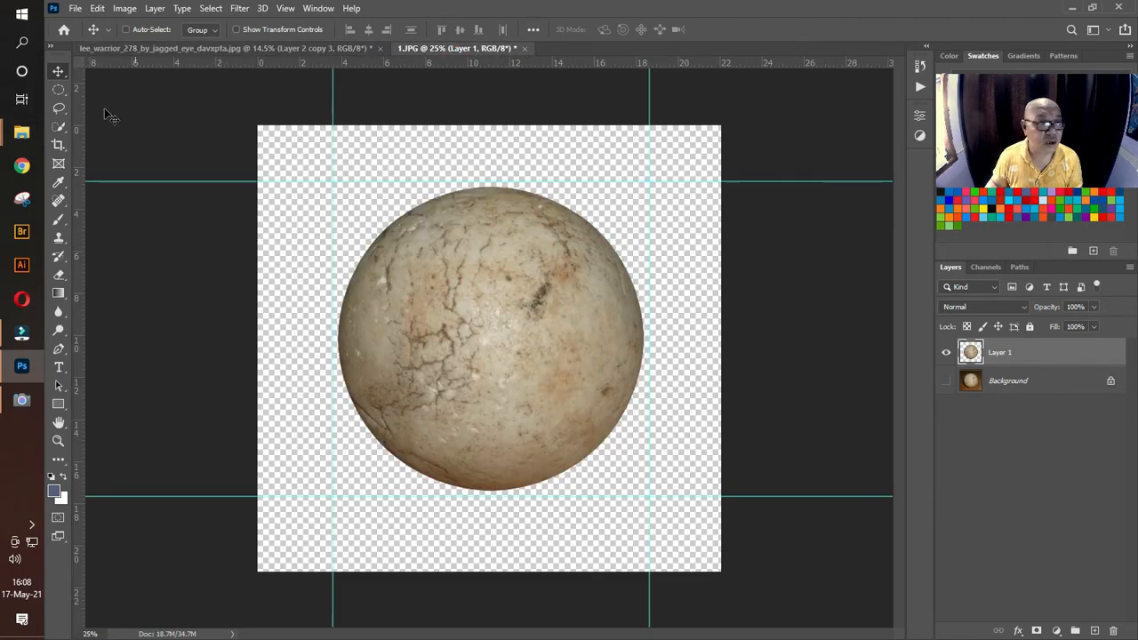
{"action": "left_click_drag", "start_coordinate": [551, 311], "coordinate": [483, 477]}
Step: Enlarge the stone ball proportionally with Free Transform until it spans most of the canvas width, and center it over the figure
{"action": "key", "text": "ctrl+t"}
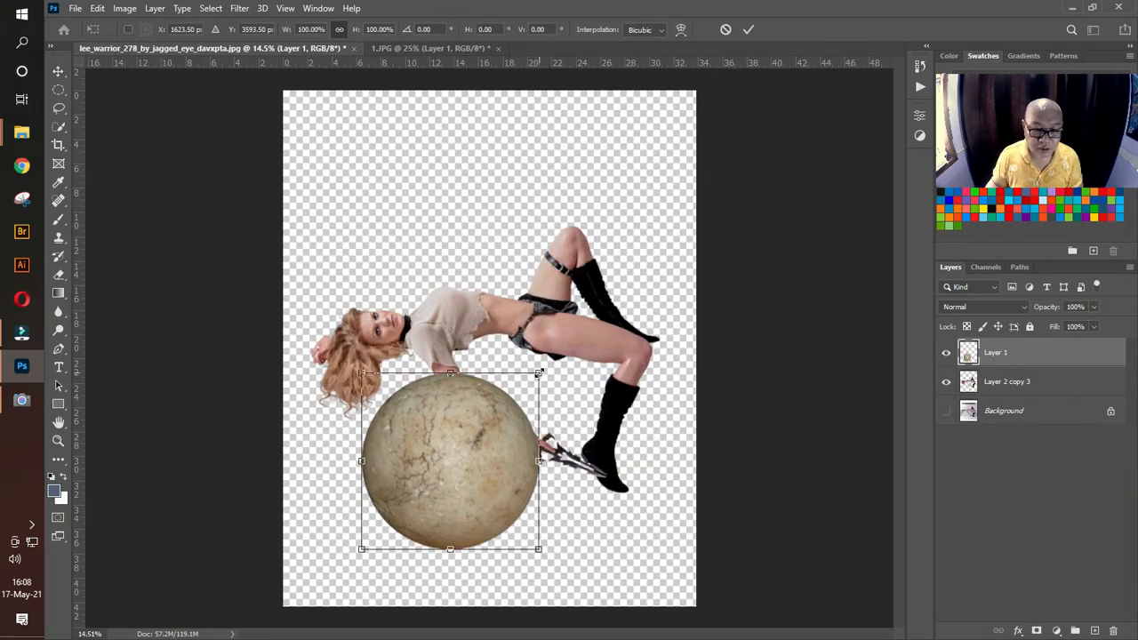
{"action": "left_click_drag", "start_coordinate": [538, 375], "coordinate": [648, 244]}
{"action": "left_click_drag", "start_coordinate": [574, 394], "coordinate": [558, 399]}
{"action": "key", "text": "Return"}
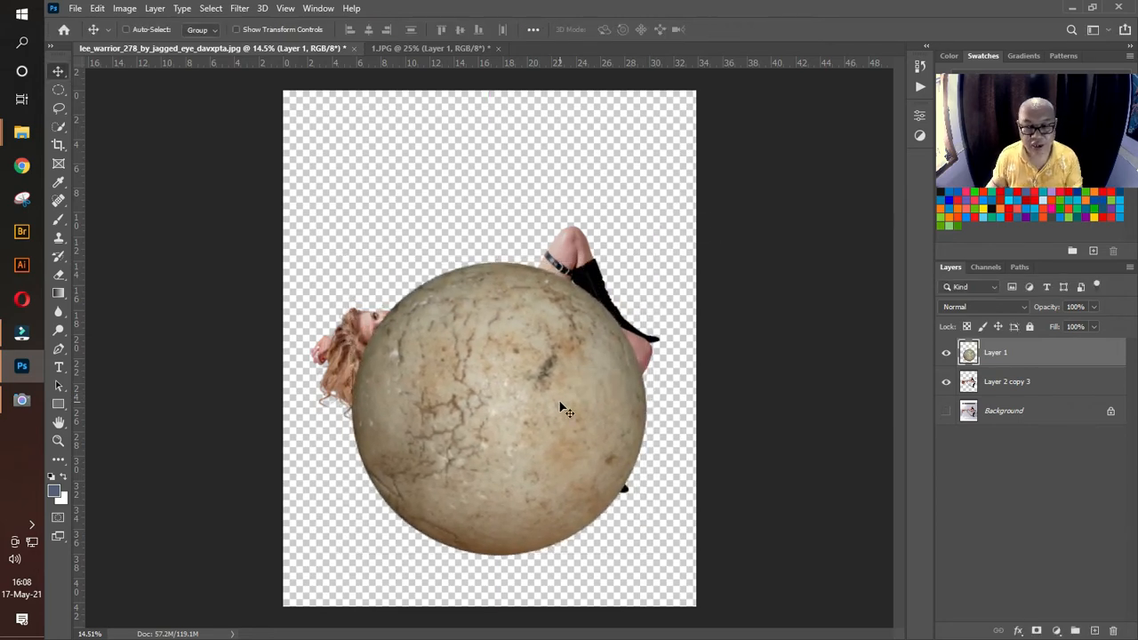
Step: Place the woman's layer above the stone ball and move her up so she lies across the top of the ball
{"action": "left_click", "coordinate": [1010, 385]}
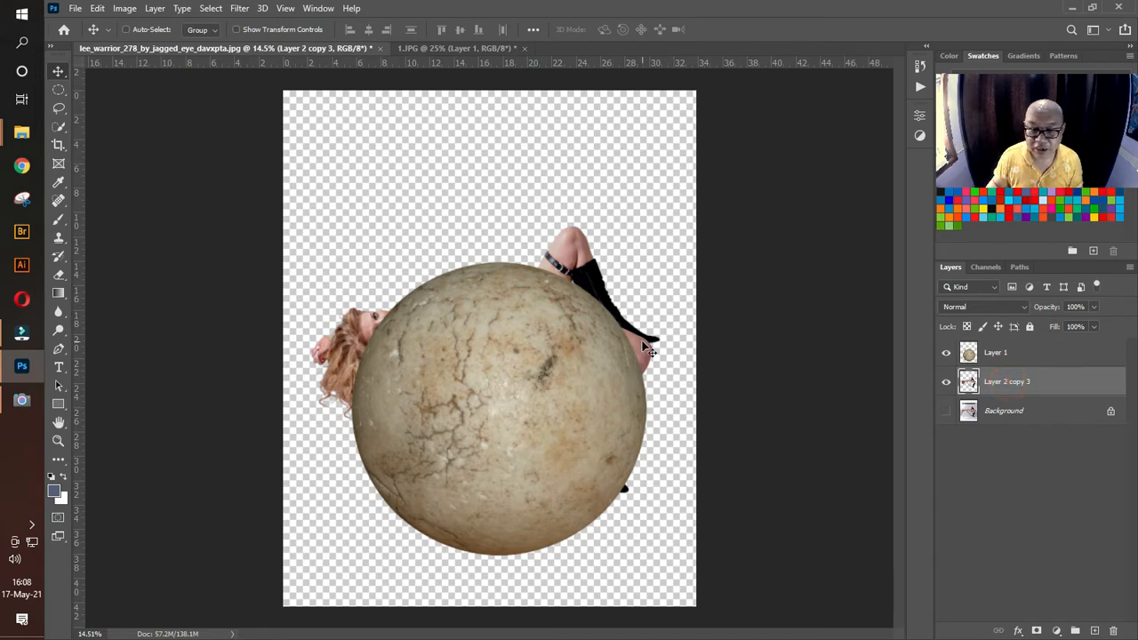
{"action": "left_click_drag", "start_coordinate": [992, 380], "coordinate": [991, 346]}
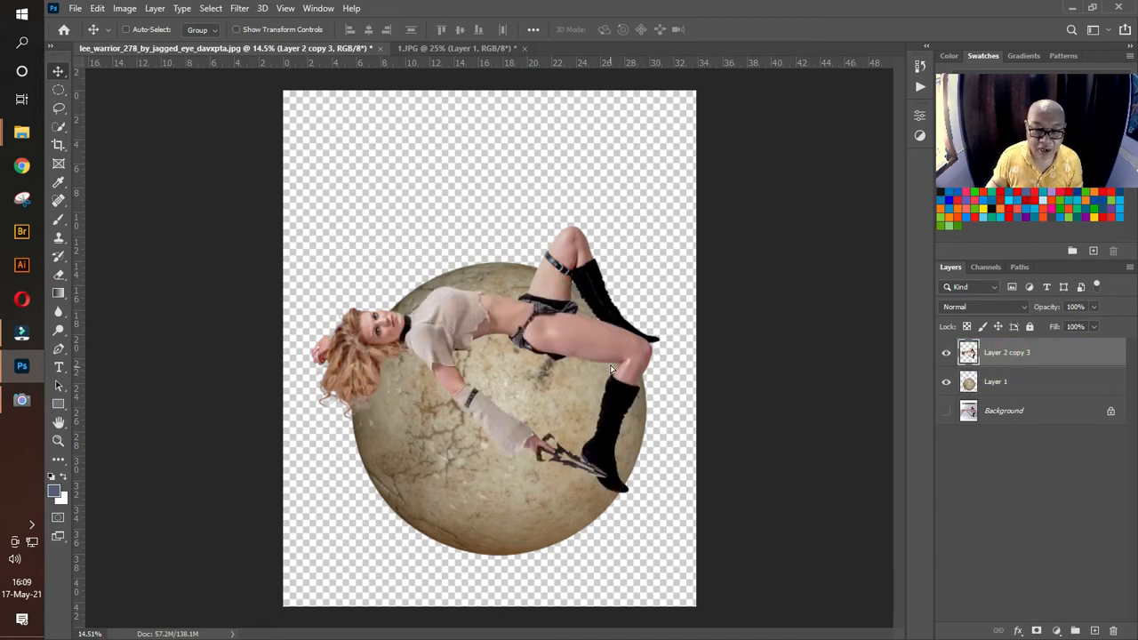
{"action": "left_click_drag", "start_coordinate": [611, 368], "coordinate": [640, 311]}
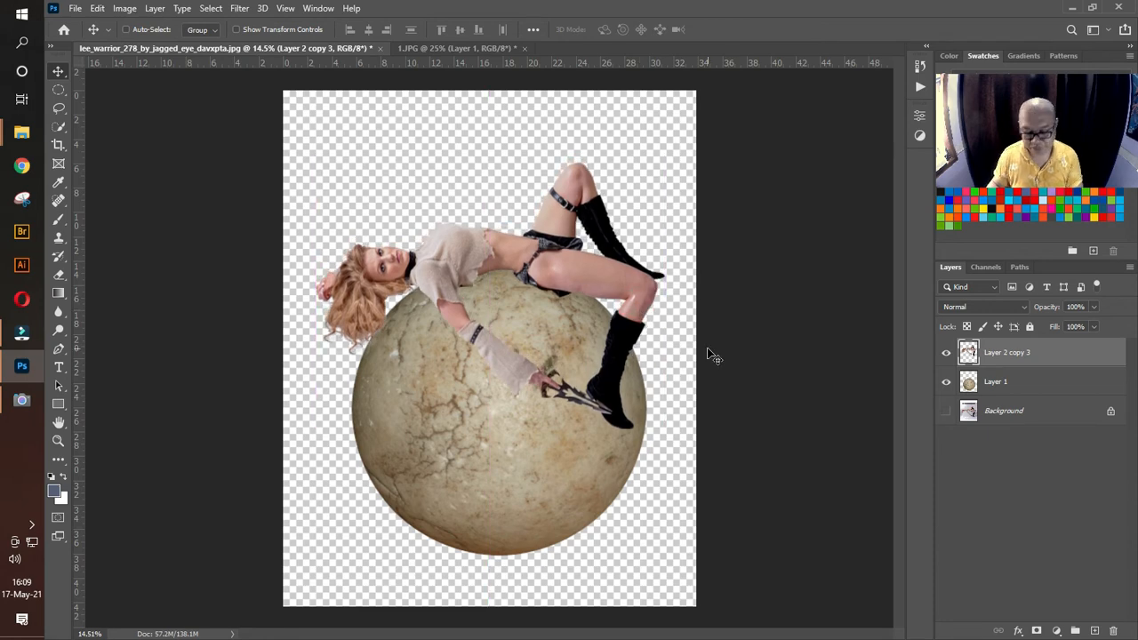
Step: Scale the woman down proportionally to 87.29% with Free Transform and position her body over the top of the stone ball
{"action": "left_click", "coordinate": [58, 441]}
{"action": "left_click_drag", "start_coordinate": [525, 291], "coordinate": [569, 305]}
{"action": "left_click_drag", "start_coordinate": [574, 248], "coordinate": [576, 293]}
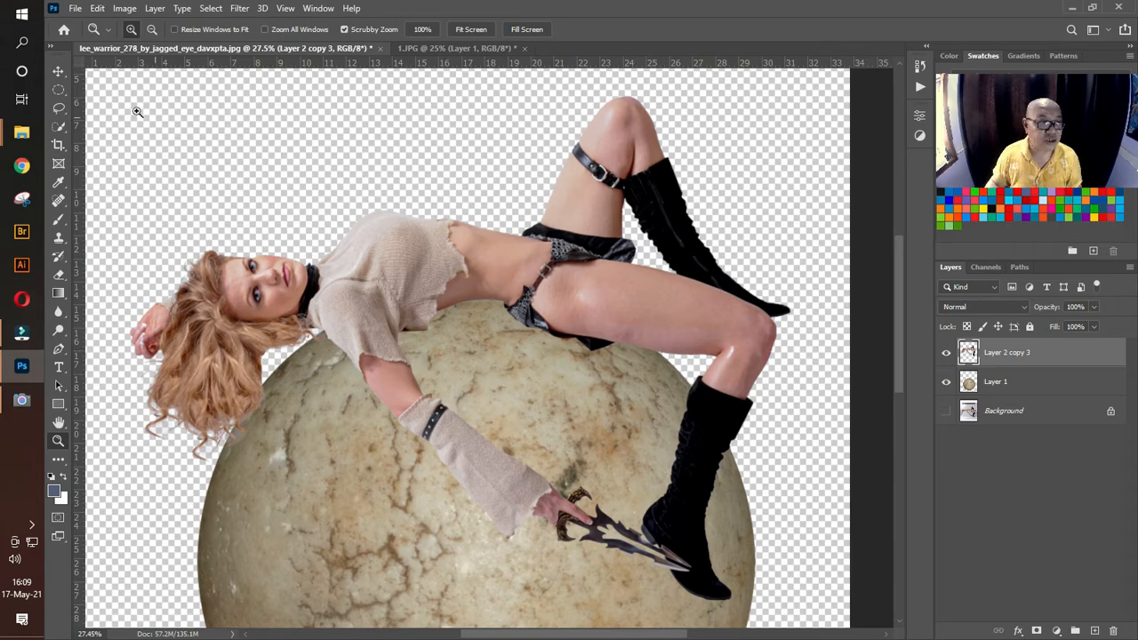
{"action": "left_click", "coordinate": [58, 71]}
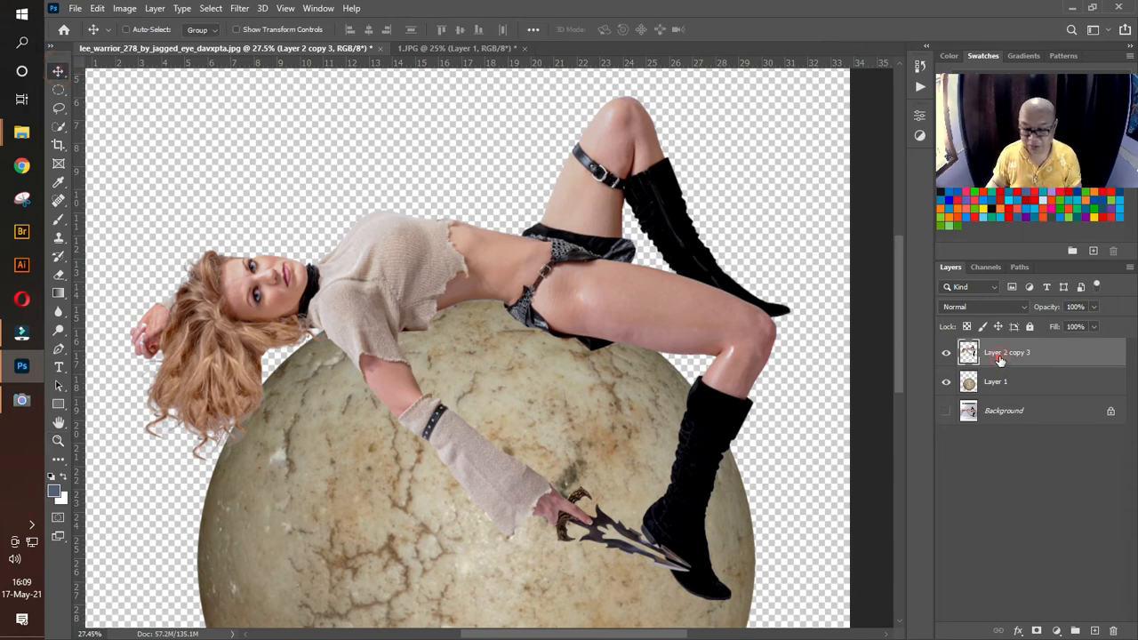
{"action": "key", "text": "ctrl+t"}
{"action": "left_click_drag", "start_coordinate": [788, 99], "coordinate": [702, 163]}
{"action": "left_click_drag", "start_coordinate": [579, 251], "coordinate": [645, 212]}
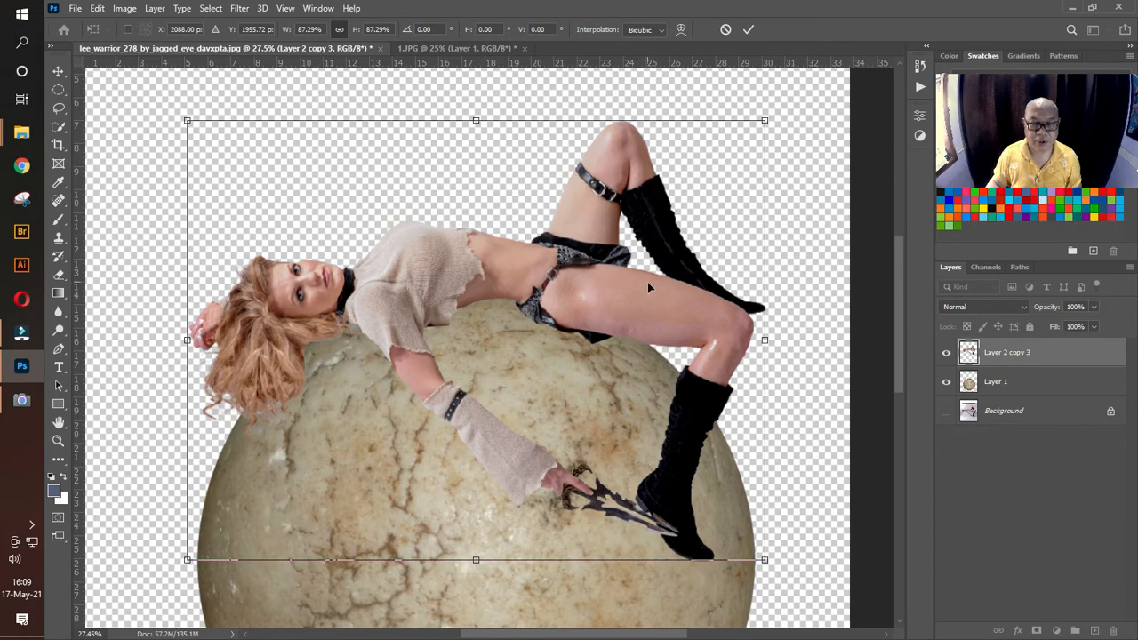
{"action": "left_click_drag", "start_coordinate": [565, 278], "coordinate": [559, 277]}
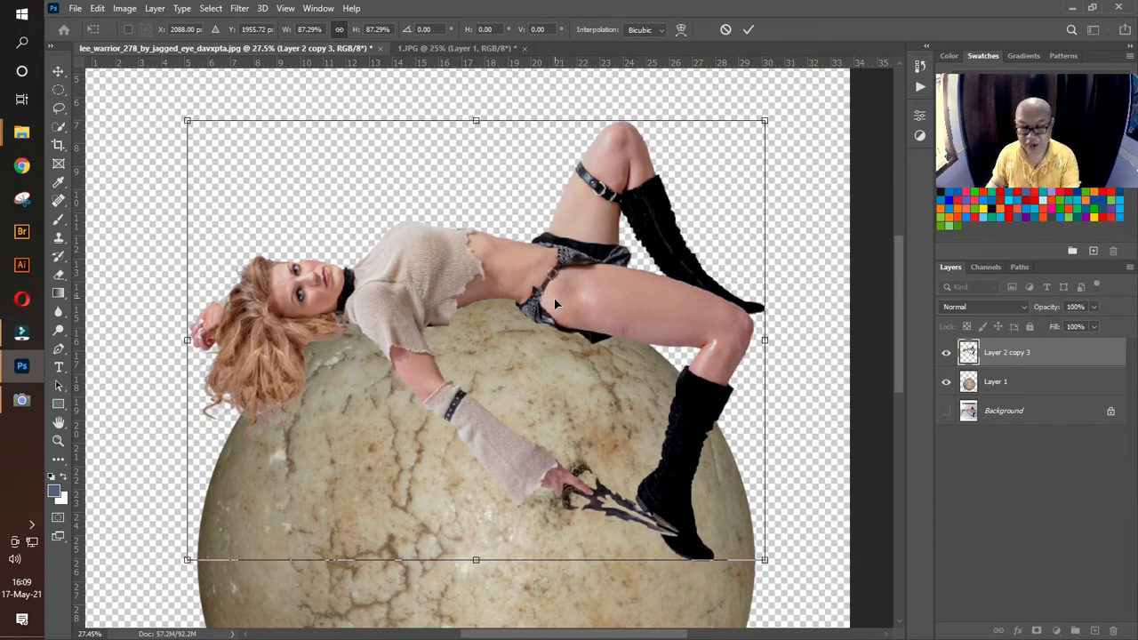
{"action": "key", "text": "Return"}
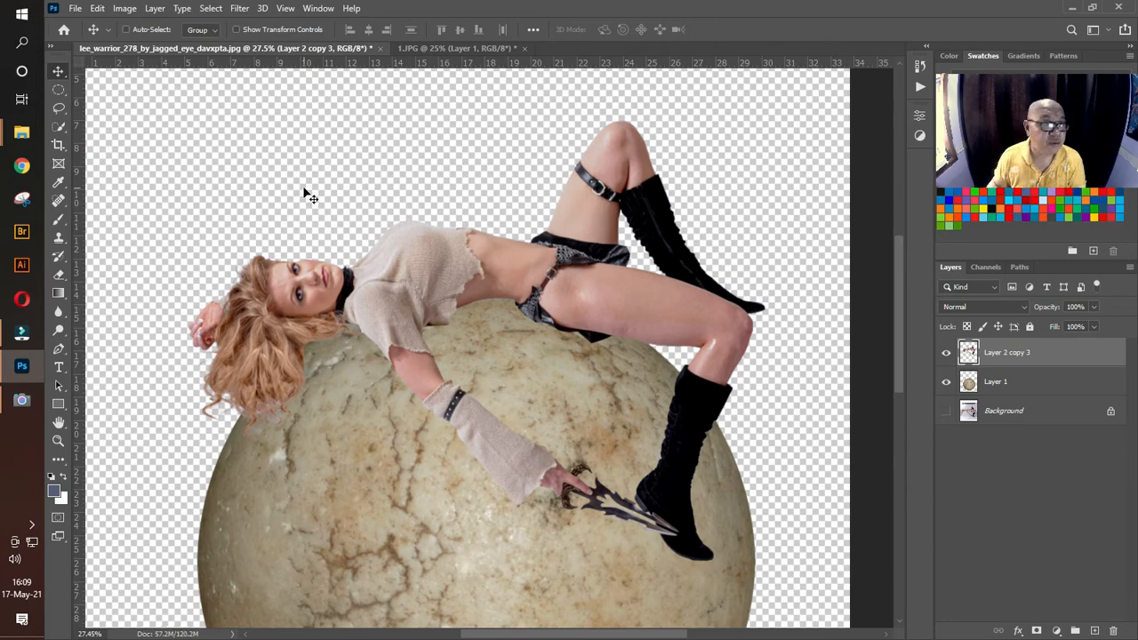
Step: Bend the woman's body over the ball with Puppet Warp, pinning neck, waist and knee, raising the waist and lowering the knee
{"action": "left_click", "coordinate": [97, 9]}
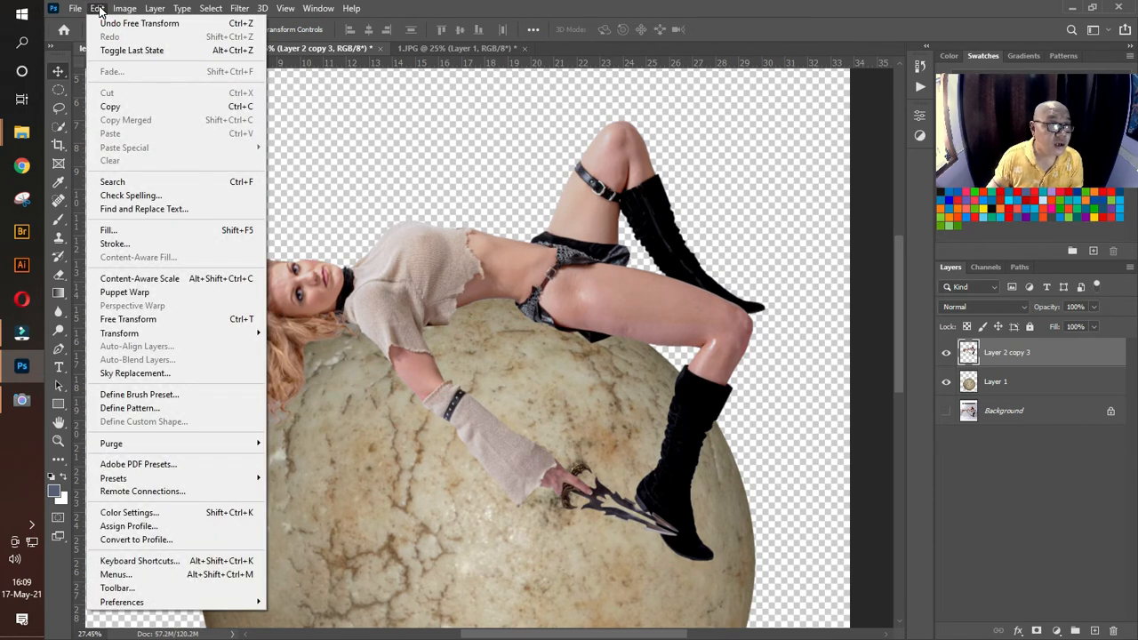
{"action": "left_click", "coordinate": [124, 292]}
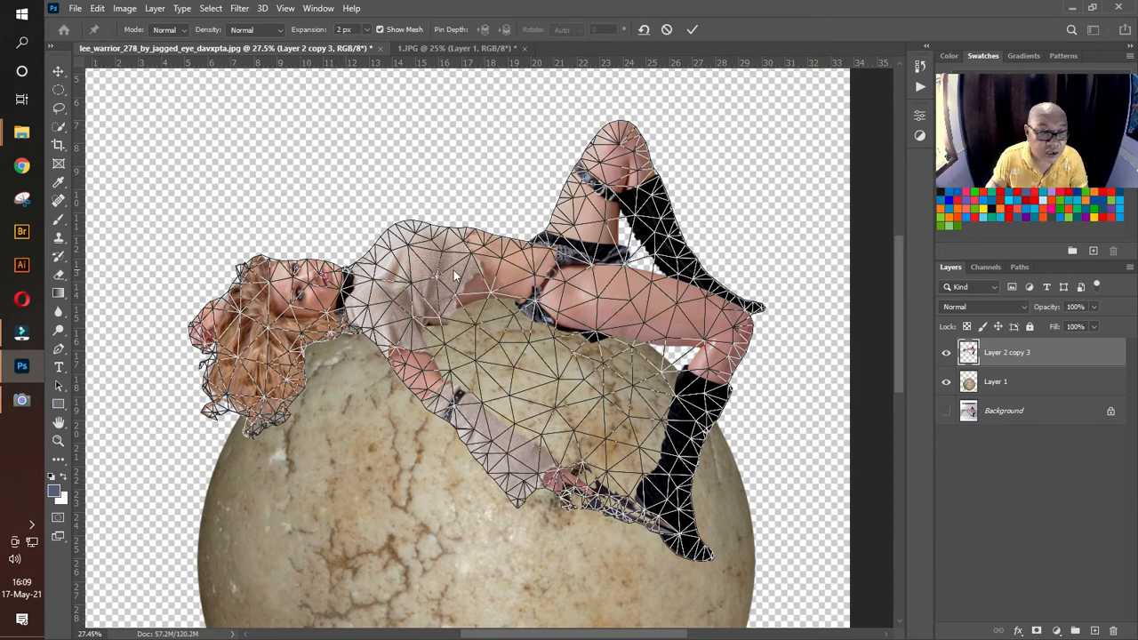
{"action": "left_click", "coordinate": [503, 273]}
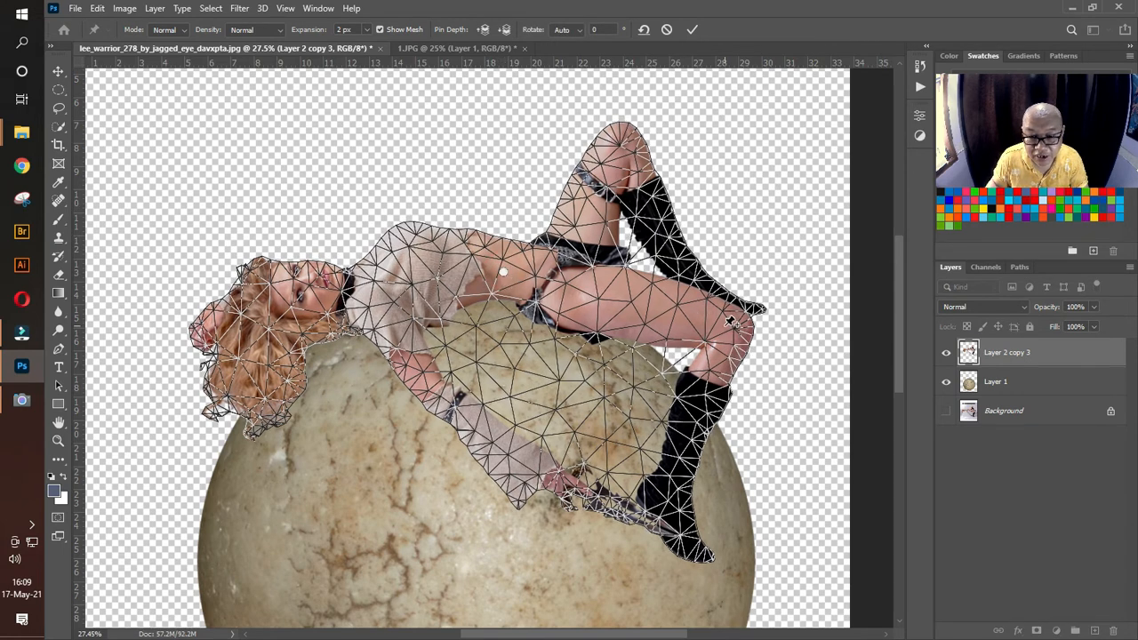
{"action": "left_click_drag", "start_coordinate": [729, 320], "coordinate": [721, 330]}
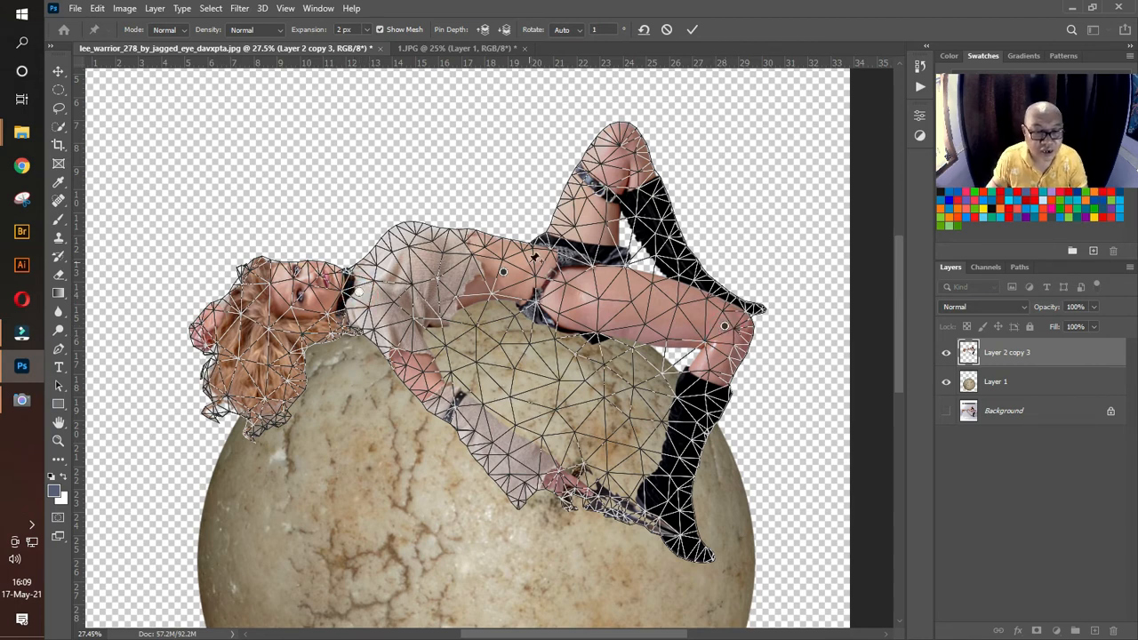
{"action": "left_click_drag", "start_coordinate": [504, 273], "coordinate": [506, 258]}
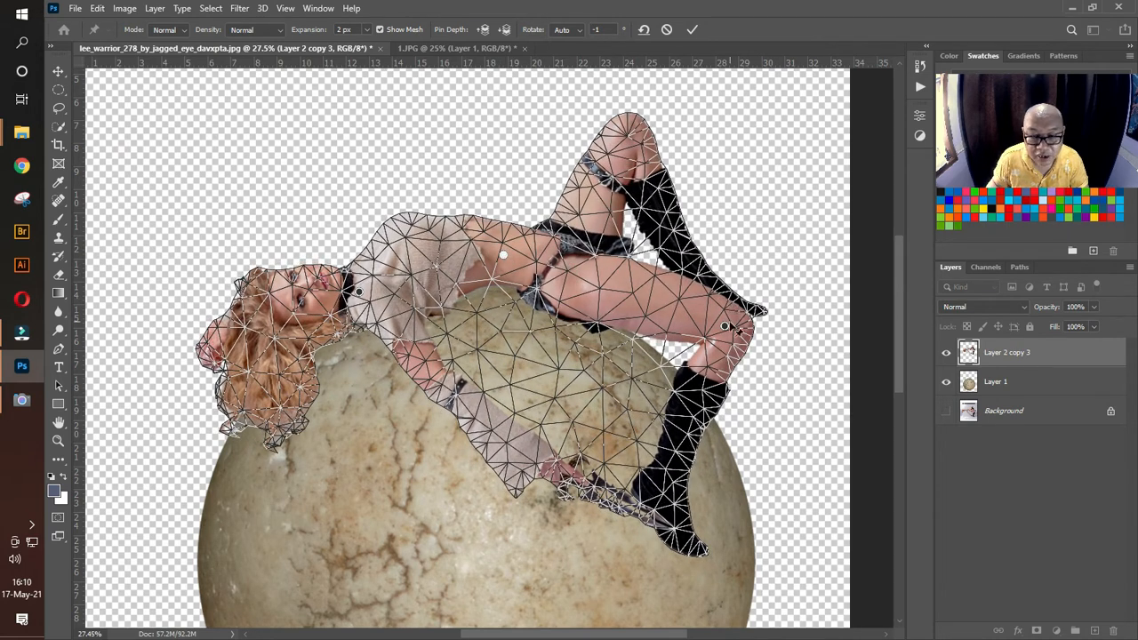
{"action": "left_click_drag", "start_coordinate": [725, 329], "coordinate": [707, 363]}
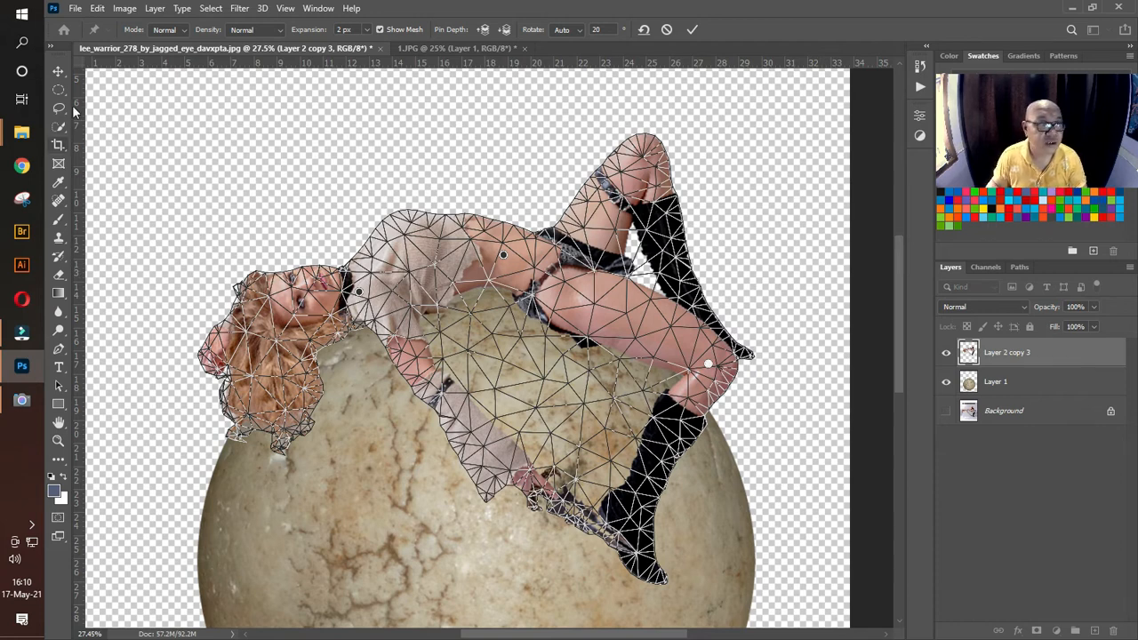
{"action": "left_click", "coordinate": [59, 71]}
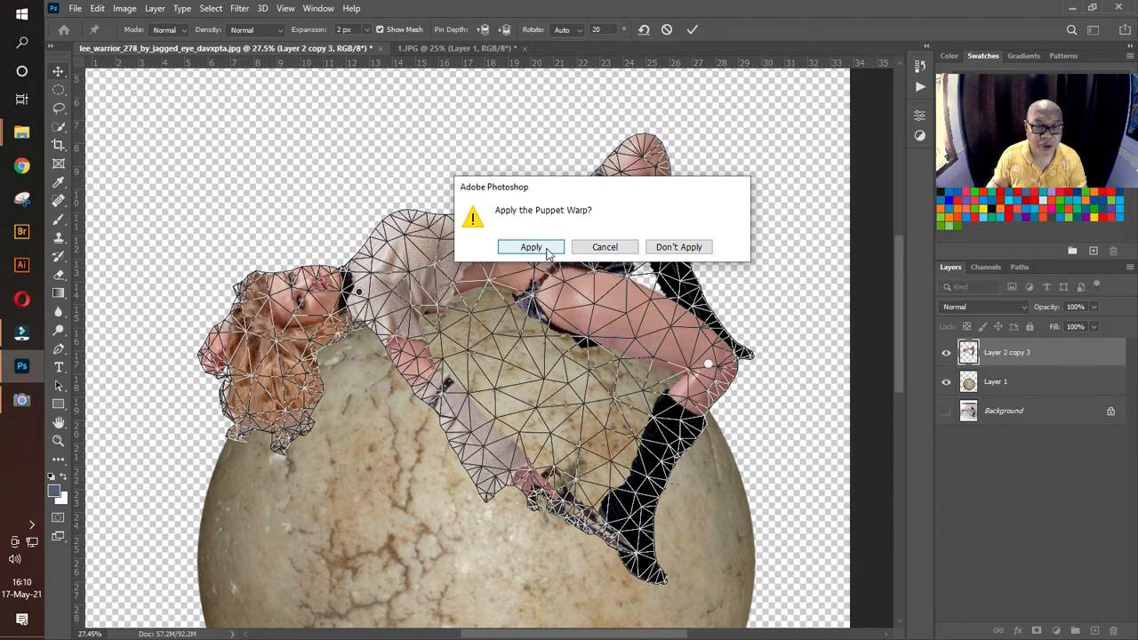
{"action": "left_click", "coordinate": [547, 252]}
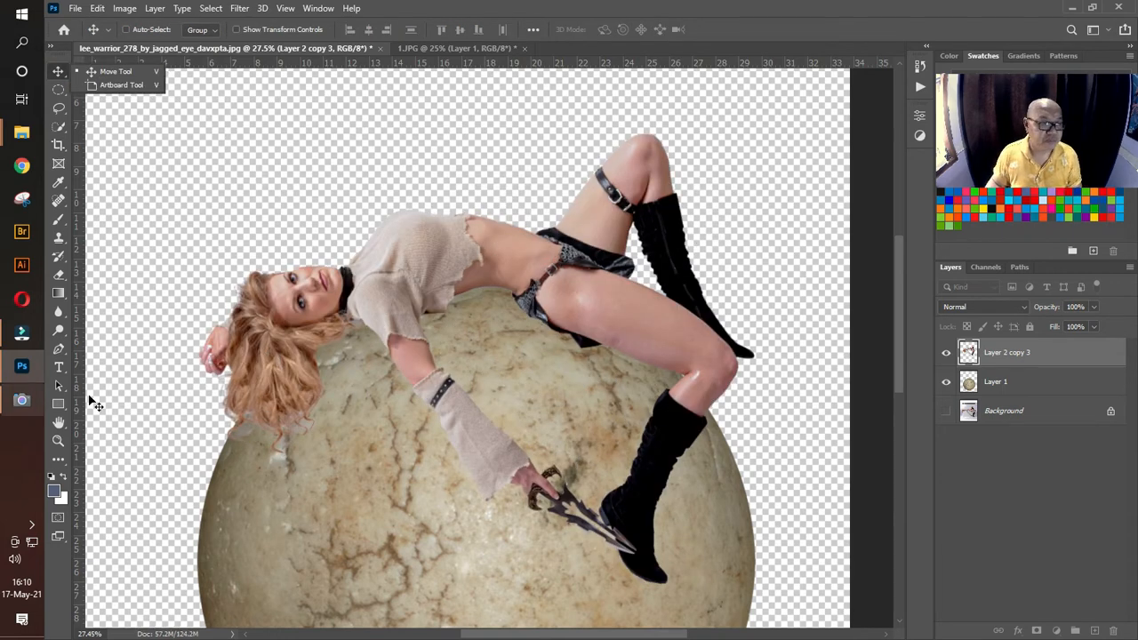
Step: Move the woman's layer slightly down so her body rests on top of the stone ball
{"action": "left_click", "coordinate": [63, 439]}
{"action": "left_click_drag", "start_coordinate": [591, 349], "coordinate": [521, 345]}
{"action": "left_click_drag", "start_coordinate": [591, 334], "coordinate": [623, 334]}
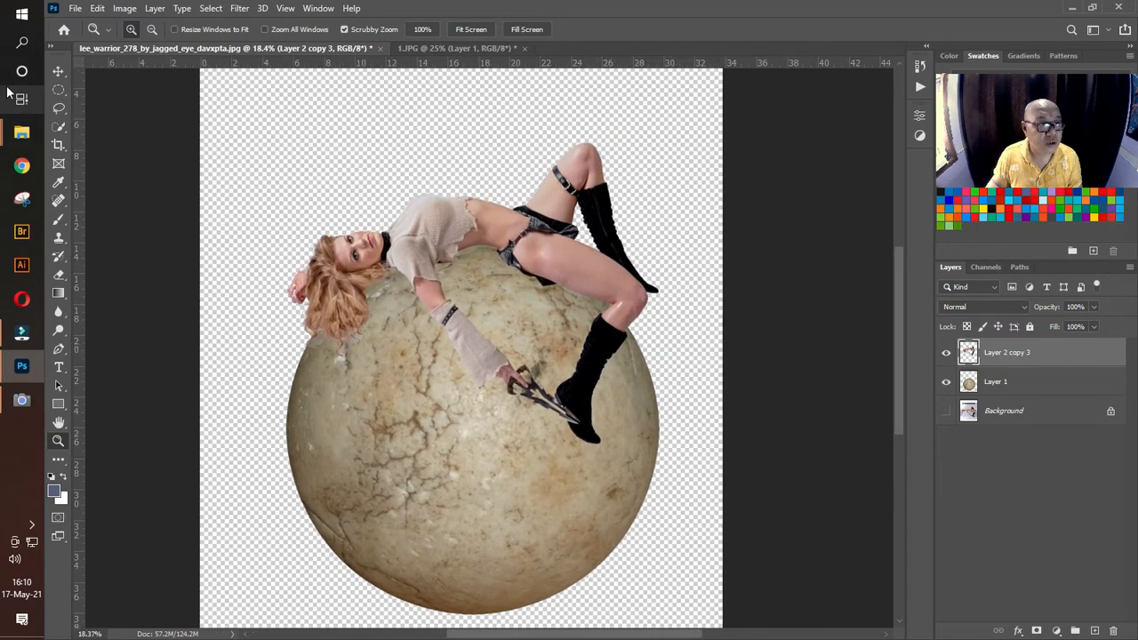
{"action": "key", "text": "v"}
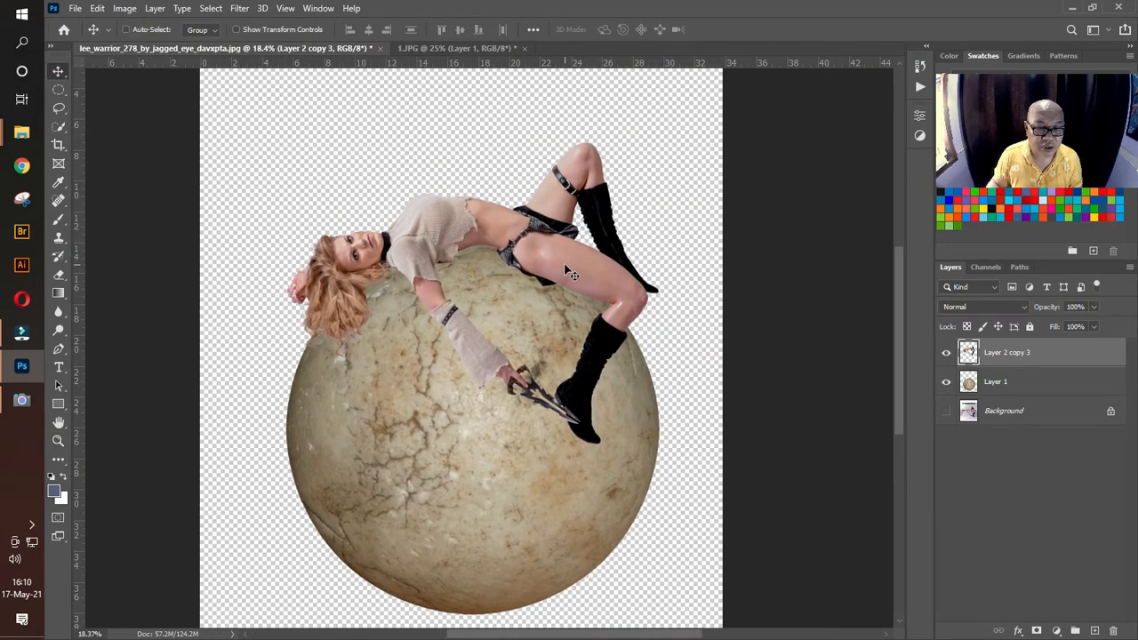
{"action": "left_click_drag", "start_coordinate": [570, 274], "coordinate": [569, 272]}
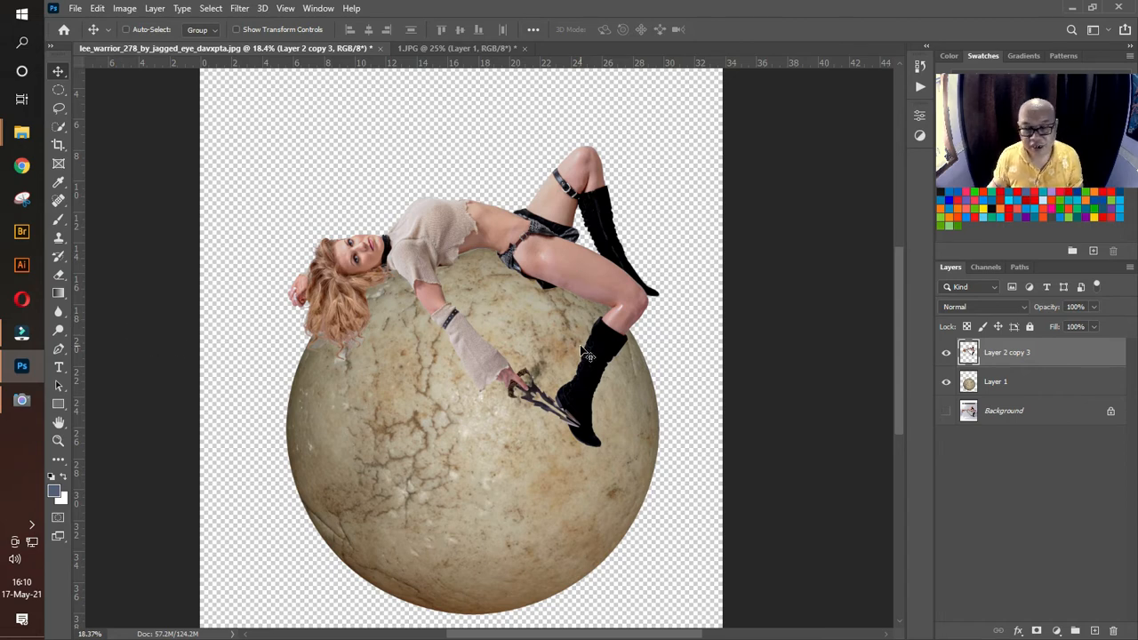
{"action": "left_click", "coordinate": [58, 441]}
{"action": "left_click_drag", "start_coordinate": [495, 346], "coordinate": [487, 345]}
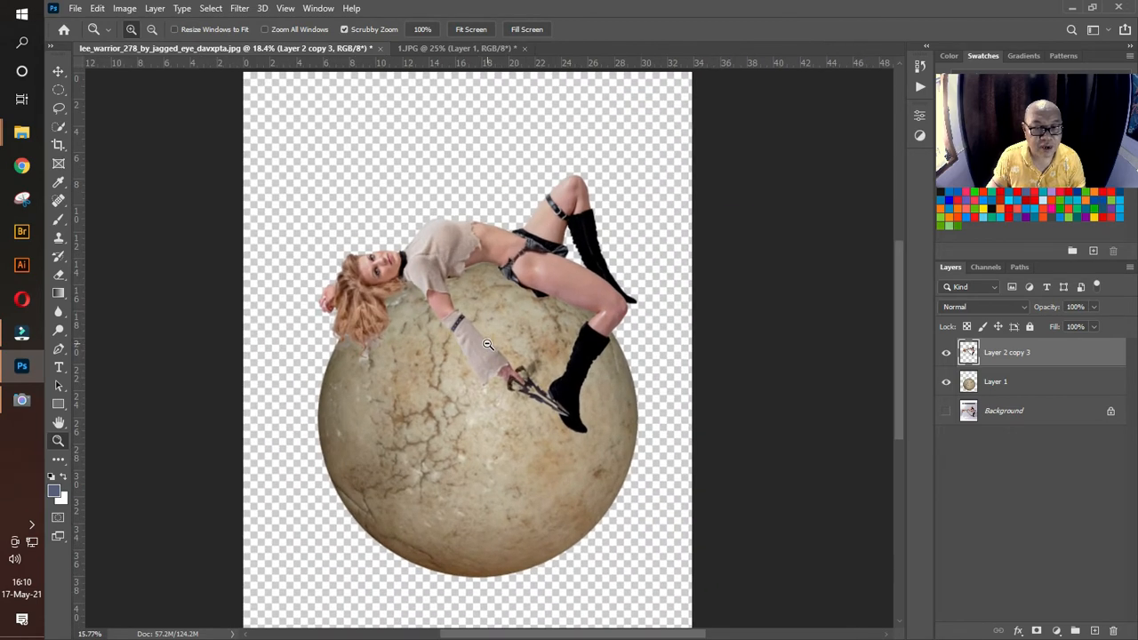
{"action": "left_click", "coordinate": [62, 75]}
Step: Place Black_Haze_by_xDante_stock from the bahan folder into the composite, accepting the Camera Raw defaults, near the canvas's upper-left corner
{"action": "mouse_move", "coordinate": [22, 131]}
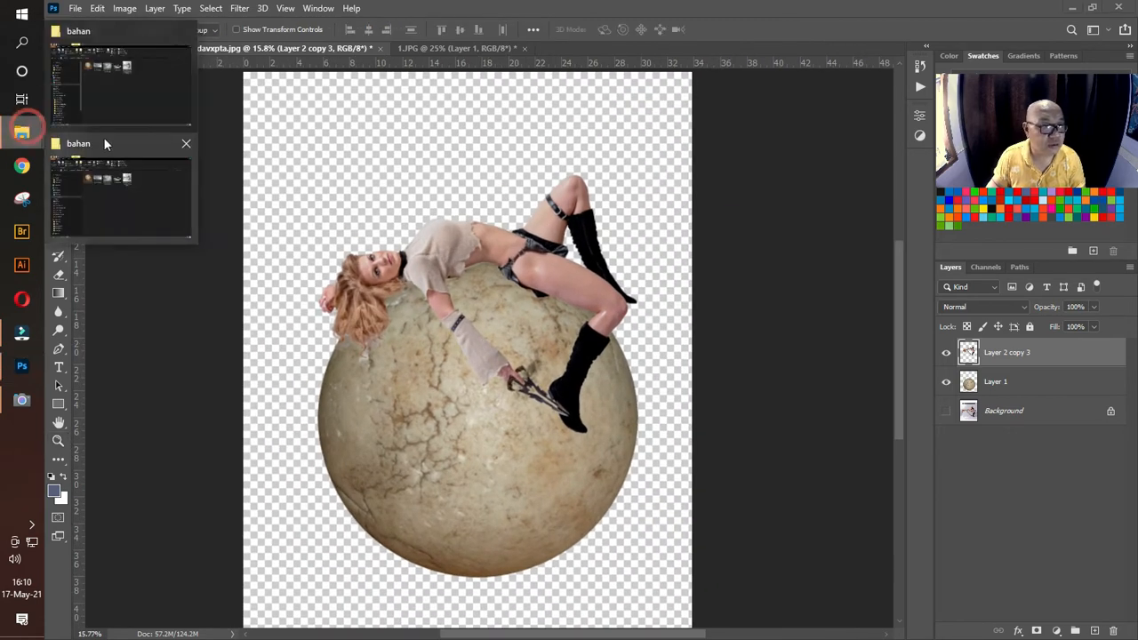
{"action": "left_click", "coordinate": [126, 139]}
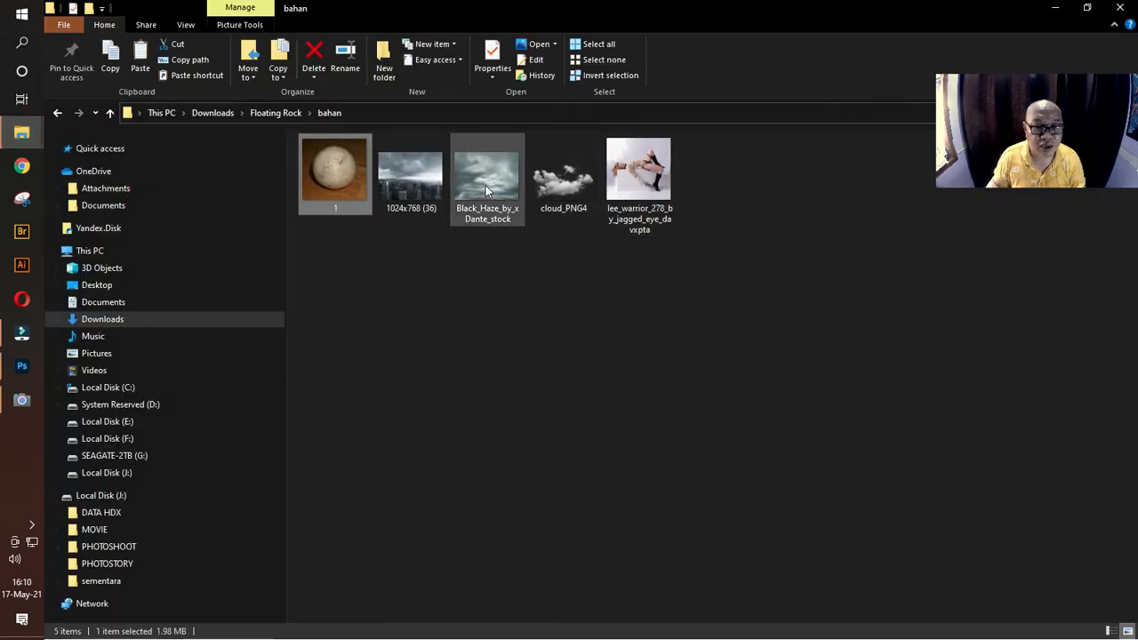
{"action": "left_click_drag", "start_coordinate": [489, 180], "coordinate": [523, 333]}
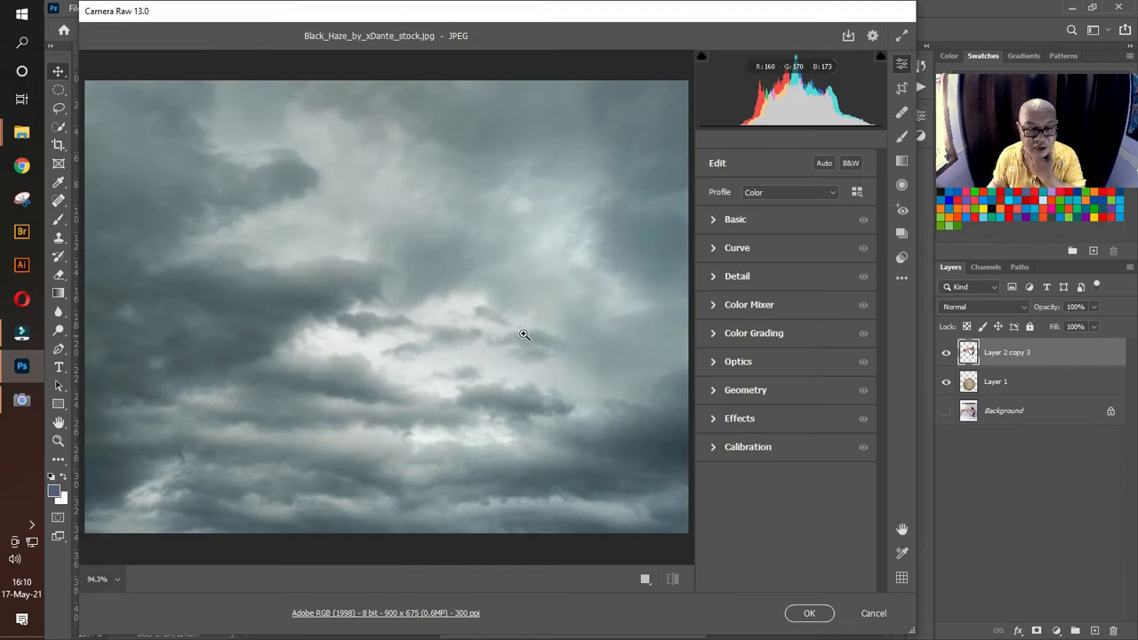
{"action": "left_click", "coordinate": [809, 613]}
{"action": "left_click_drag", "start_coordinate": [479, 297], "coordinate": [365, 168]}
{"action": "key", "text": "ctrl+minus"}
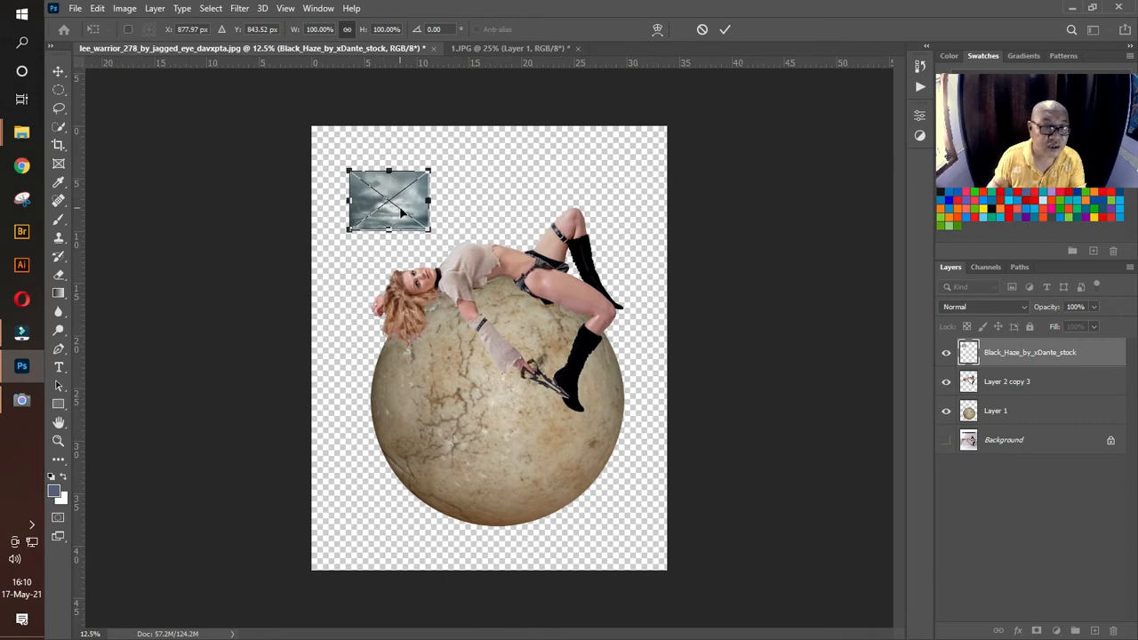
Step: Enlarge and stretch the cloudy sky to fill the whole canvas, and place its layer beneath the stone ball
{"action": "left_click_drag", "start_coordinate": [401, 212], "coordinate": [613, 450]}
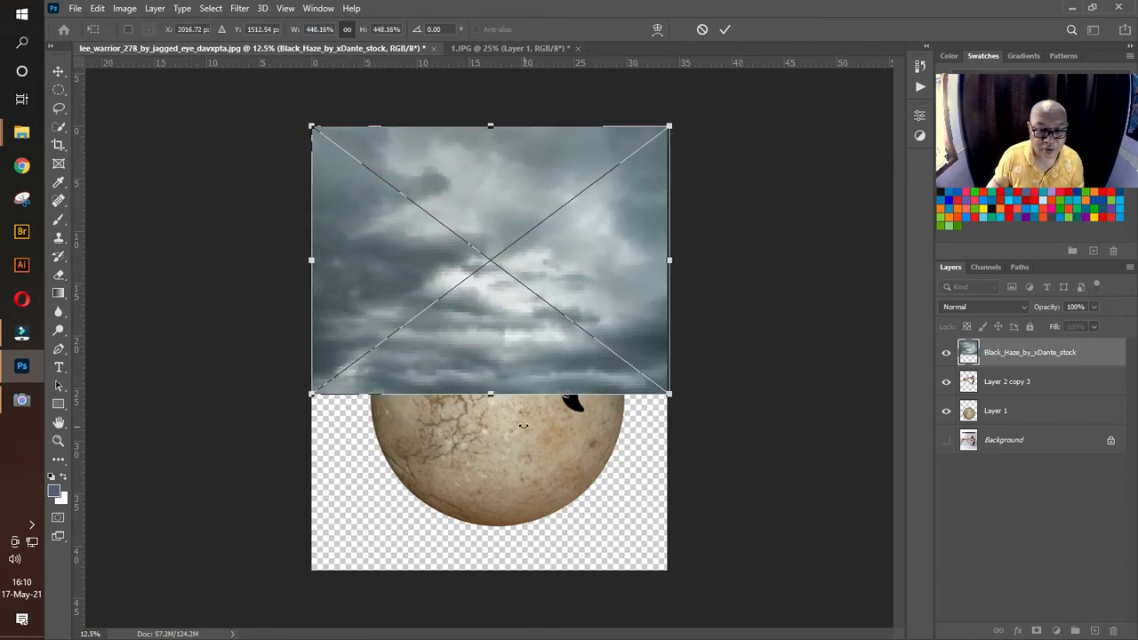
{"action": "left_click_drag", "start_coordinate": [491, 392], "coordinate": [492, 569]}
{"action": "key", "text": "Return"}
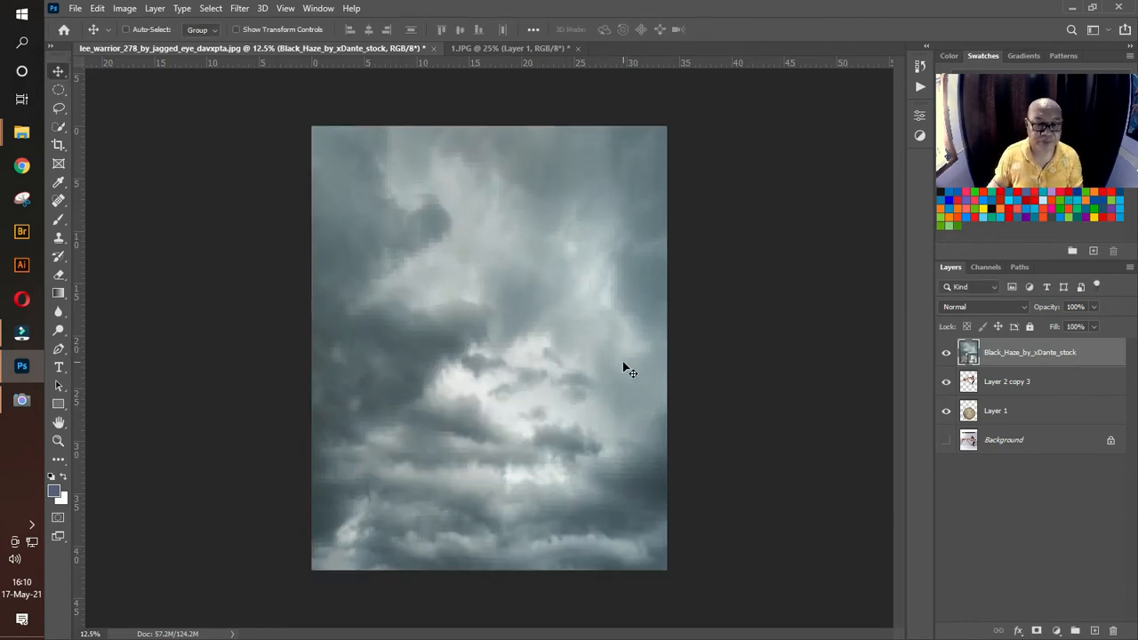
{"action": "left_click_drag", "start_coordinate": [1042, 355], "coordinate": [1040, 425]}
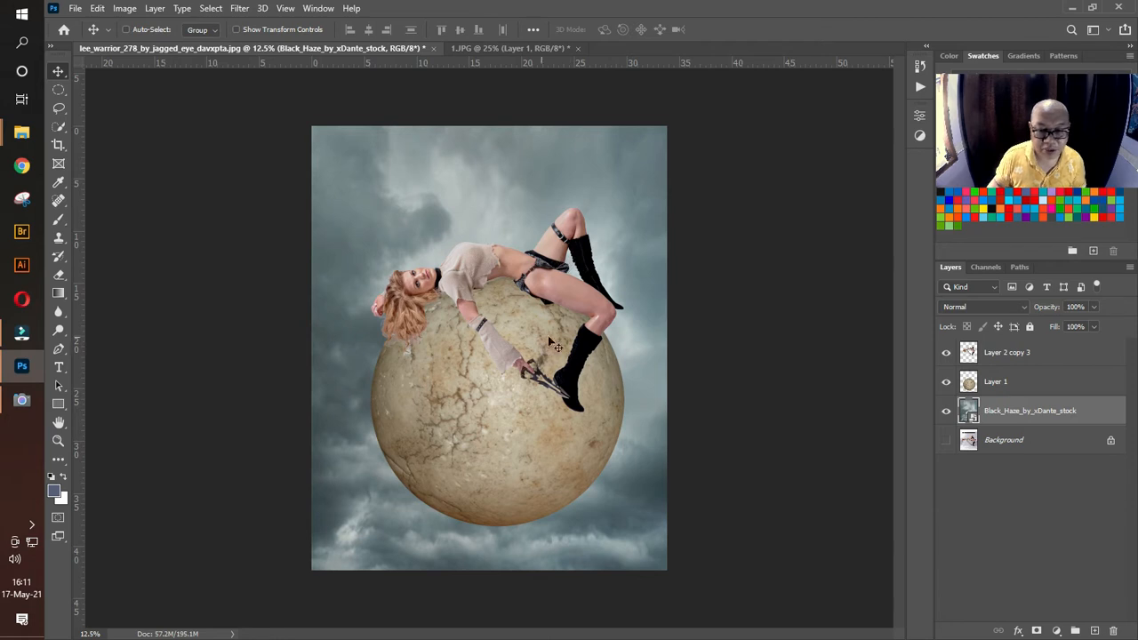
Step: Scale the woman and the stone ball together to 84.12% with Free Transform and center them on the canvas
{"action": "left_click", "coordinate": [1040, 381]}
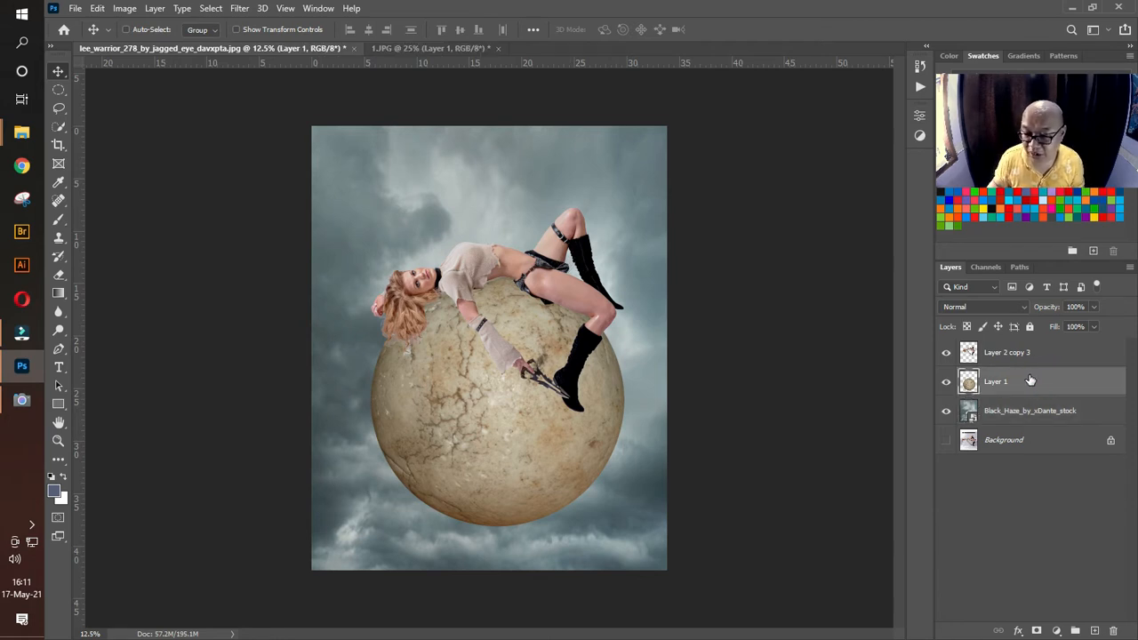
{"action": "left_click", "coordinate": [1010, 352], "text": "shift"}
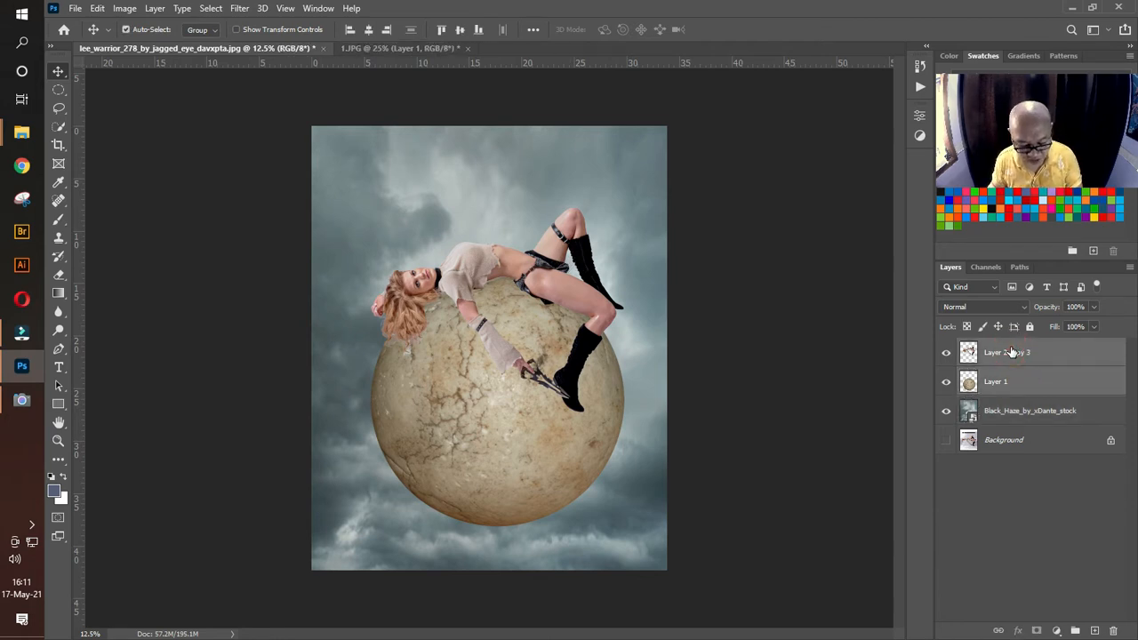
{"action": "key", "text": "ctrl+t"}
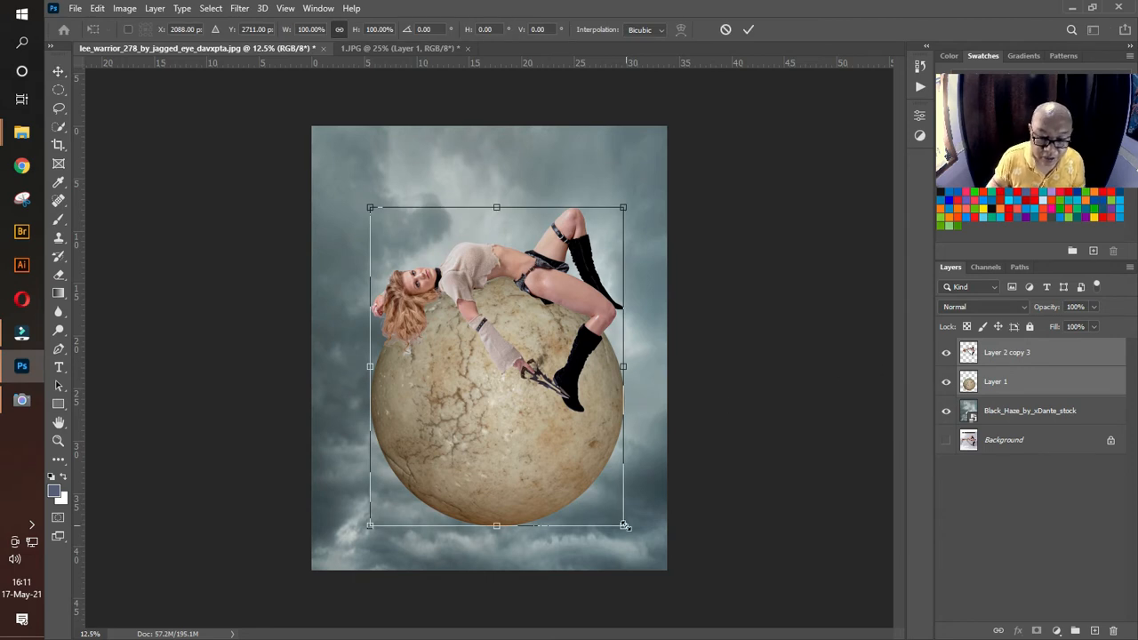
{"action": "left_click_drag", "start_coordinate": [625, 525], "coordinate": [582, 477]}
{"action": "mouse_move", "coordinate": [543, 409]}
{"action": "left_mouse_down"}
{"action": "mouse_move", "coordinate": [555, 423]}
{"action": "mouse_move", "coordinate": [557, 415]}
{"action": "left_mouse_up"}
{"action": "left_click", "coordinate": [549, 420]}
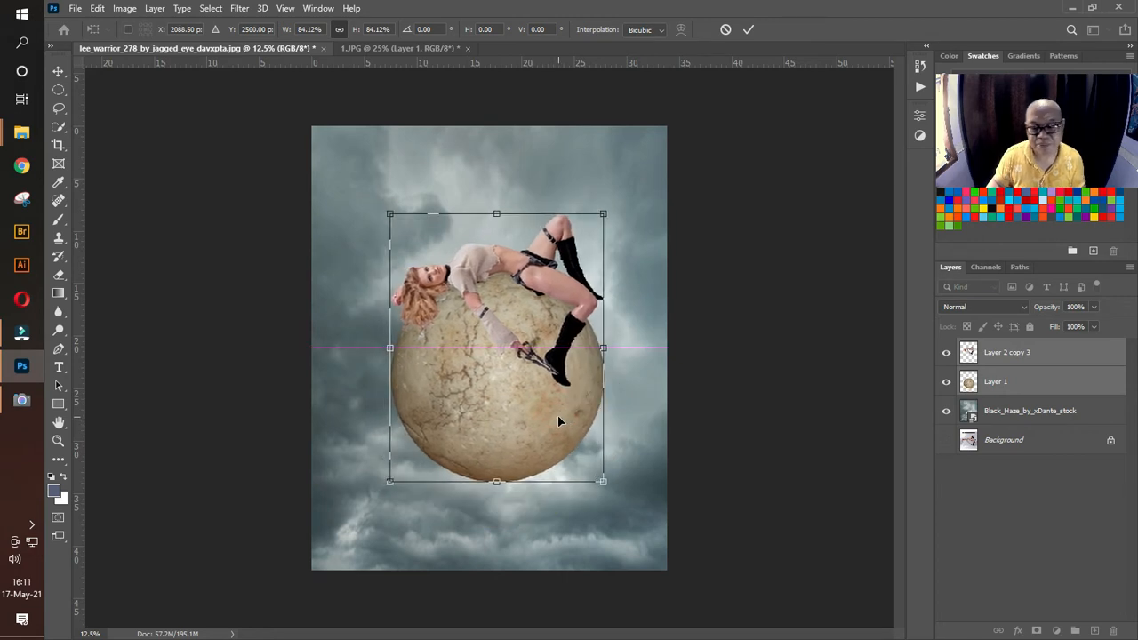
{"action": "key", "text": "Return"}
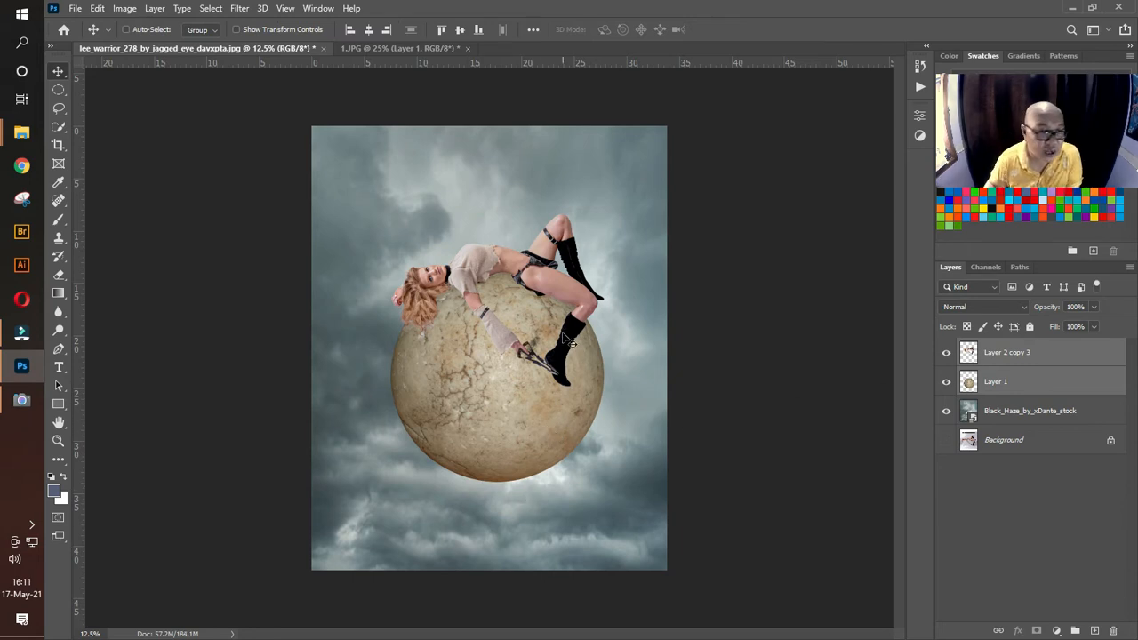
Step: Place the city skyline image 1024x768 (36) directly above the cloudy sky layer, accepting the Camera Raw defaults
{"action": "left_click", "coordinate": [1039, 416]}
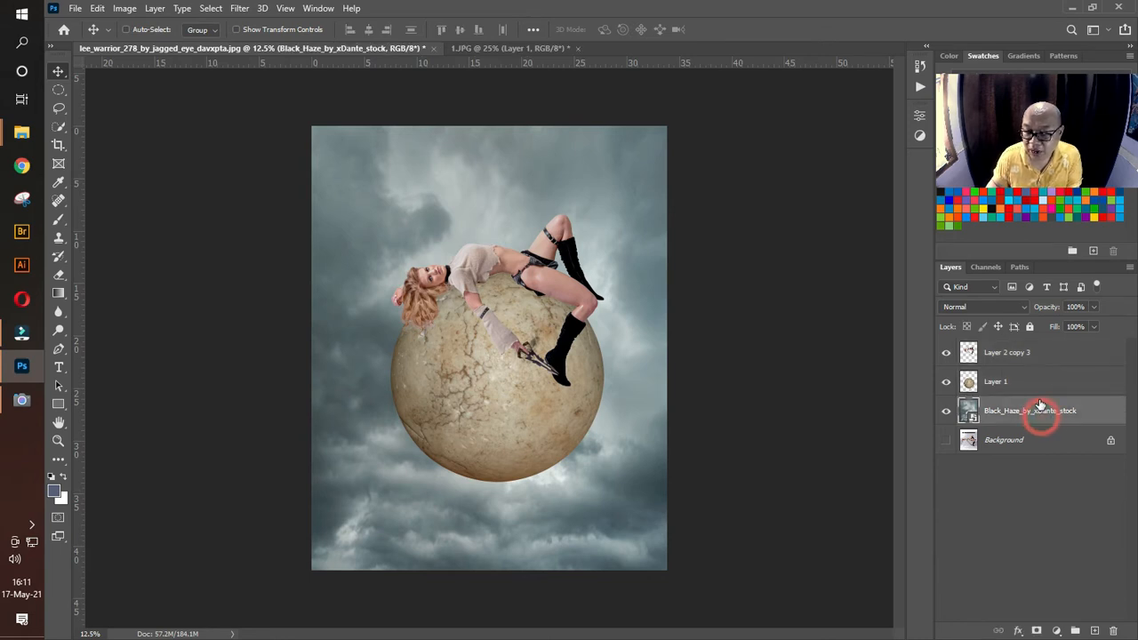
{"action": "mouse_move", "coordinate": [22, 131]}
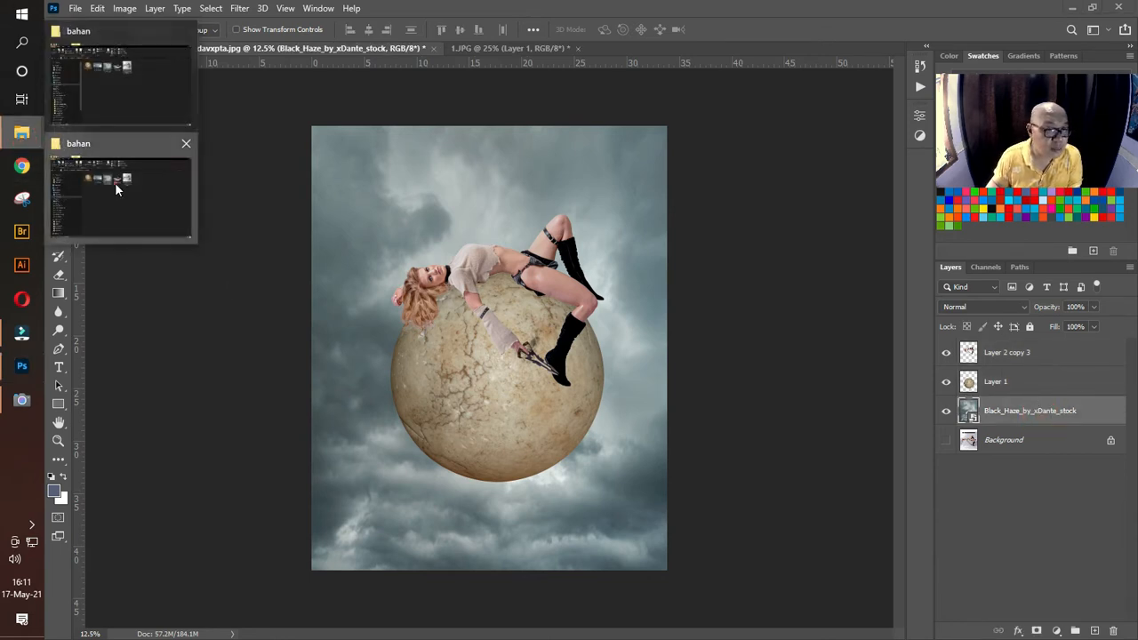
{"action": "left_click", "coordinate": [115, 182]}
{"action": "left_click_drag", "start_coordinate": [414, 207], "coordinate": [558, 417]}
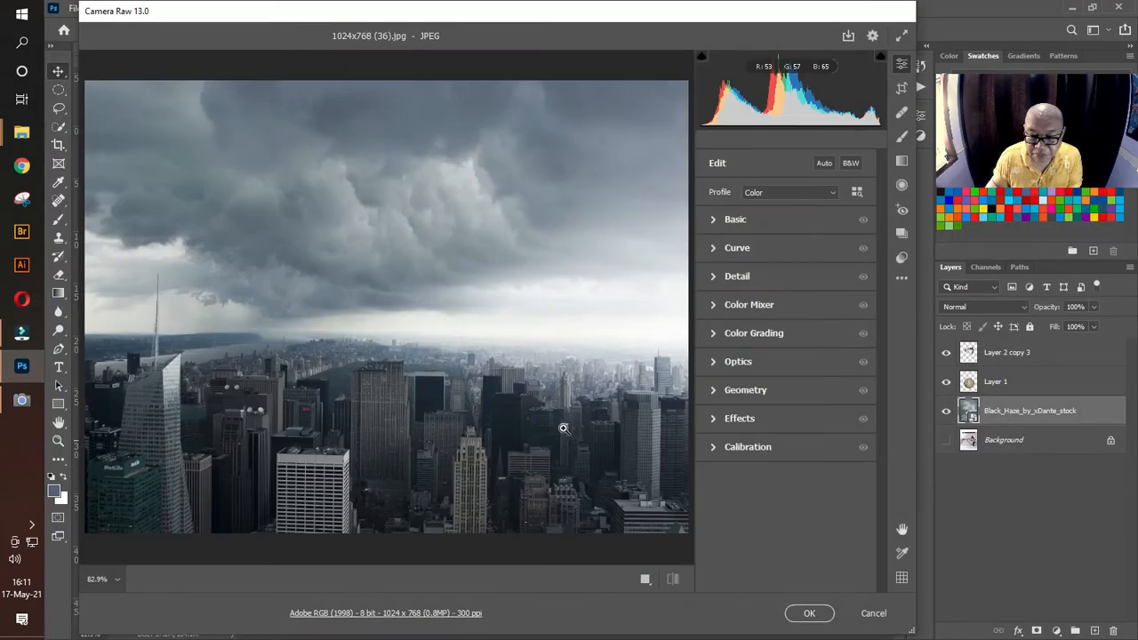
{"action": "left_click", "coordinate": [809, 613]}
Step: Enlarge the city skyline proportionally to span the canvas width and position it along the bottom edge behind the ball
{"action": "left_click_drag", "start_coordinate": [526, 387], "coordinate": [639, 516]}
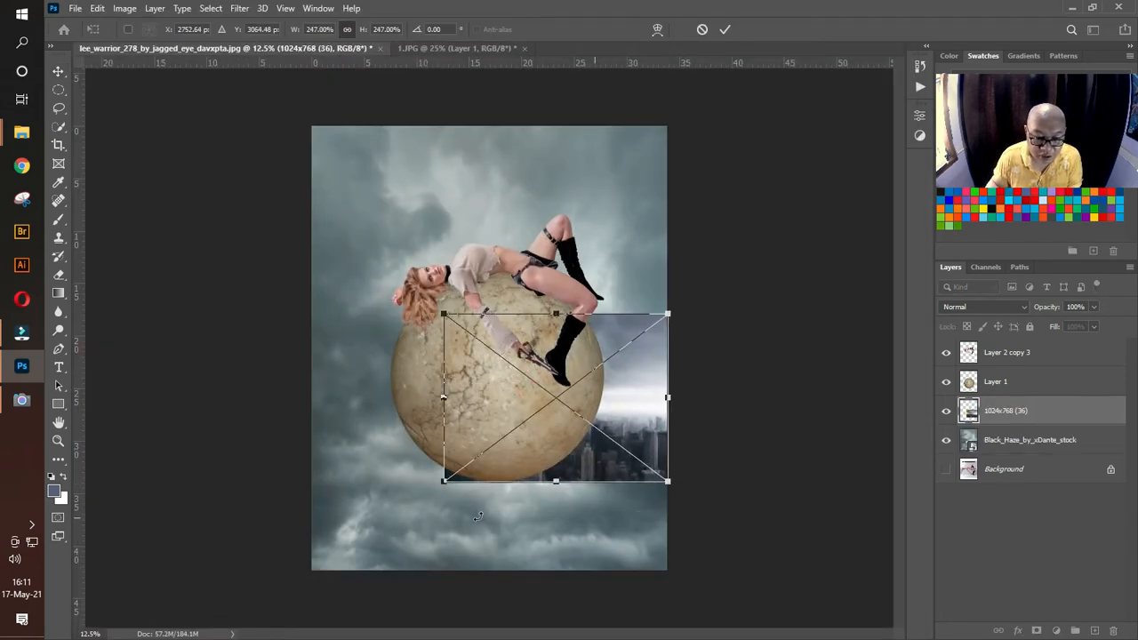
{"action": "left_click_drag", "start_coordinate": [447, 483], "coordinate": [298, 562]}
{"action": "left_click_drag", "start_coordinate": [596, 494], "coordinate": [620, 512]}
{"action": "key", "text": "Return"}
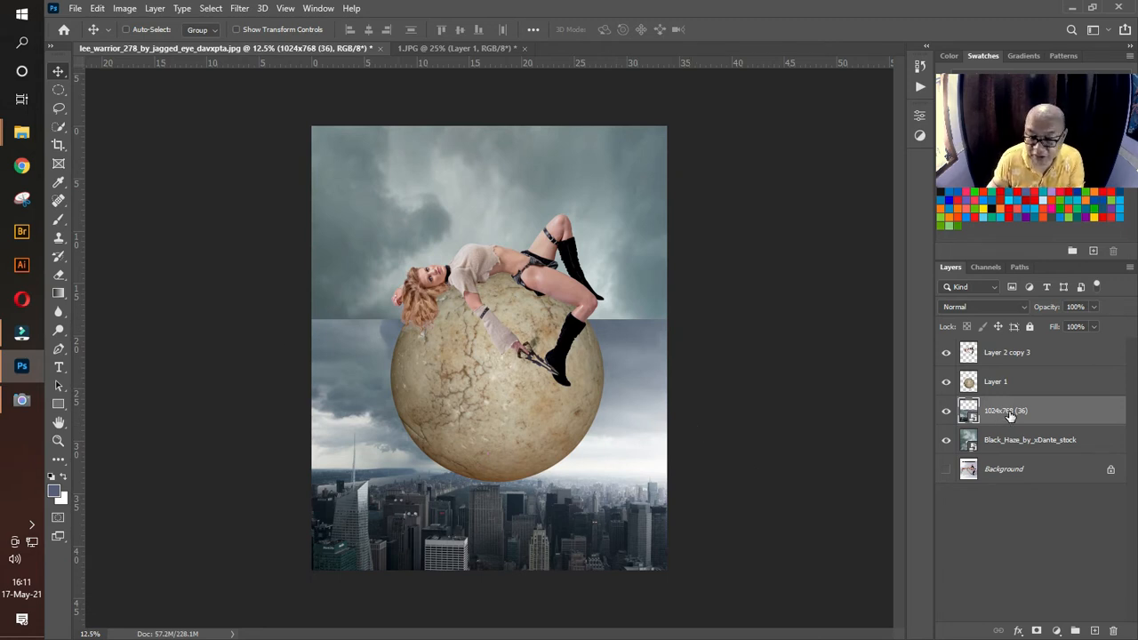
Step: Add a layer mask to the city image and paint out its sky in black with a soft 1300 px brush, down to the horizon
{"action": "left_click", "coordinate": [1037, 630]}
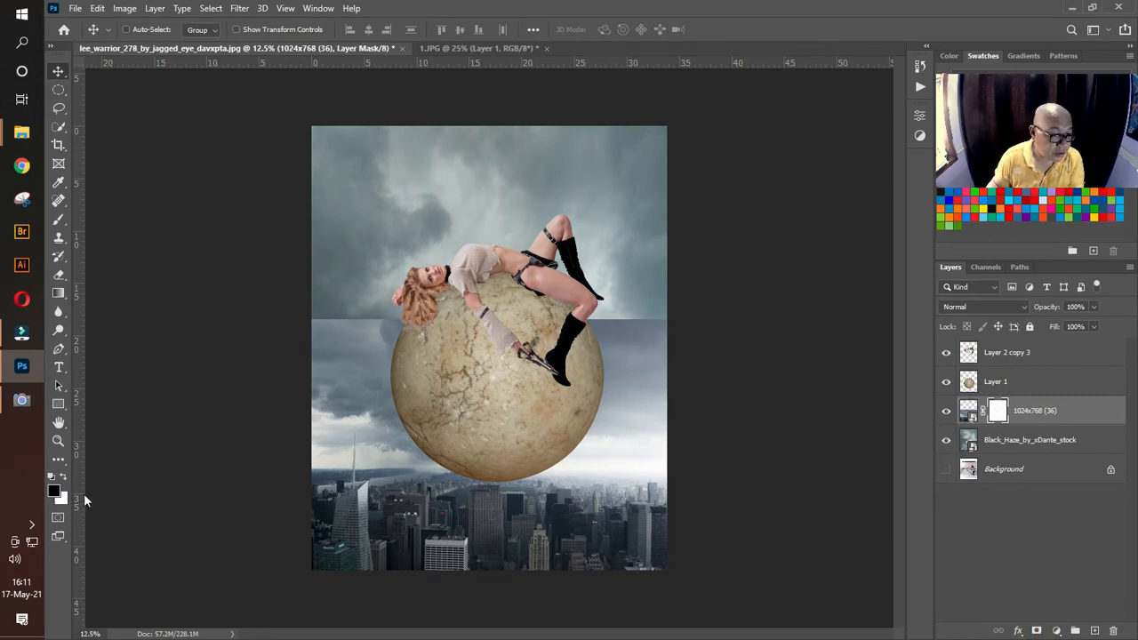
{"action": "left_click", "coordinate": [59, 219]}
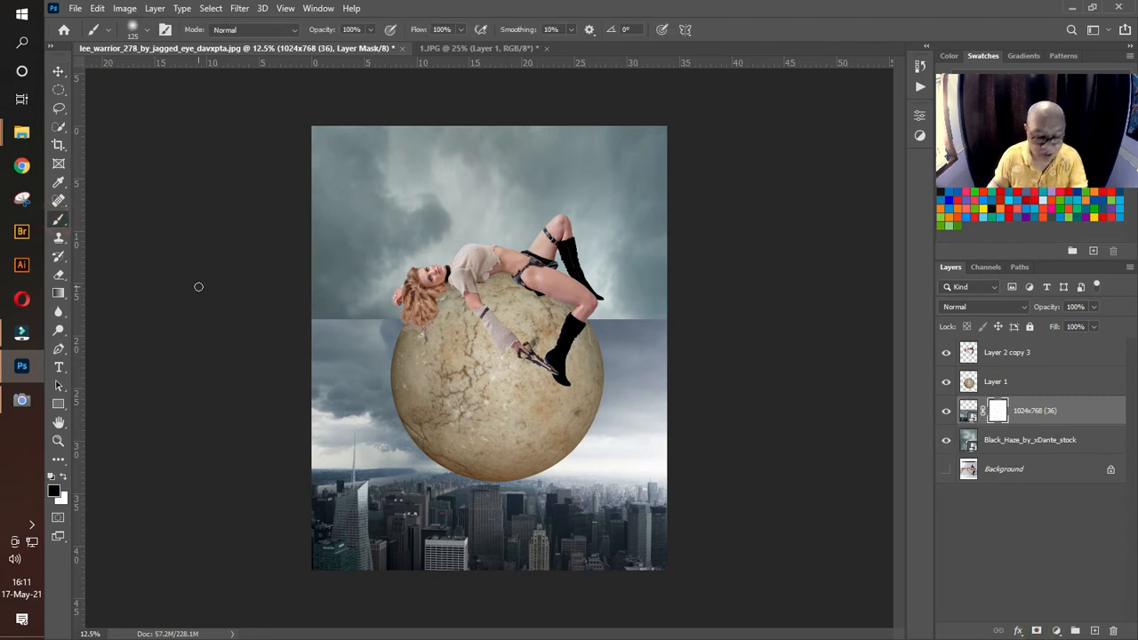
{"action": "key", "text": "bracketright"}
{"action": "key", "text": "bracketright"}
{"action": "key", "text": "bracketright"}
{"action": "key", "text": "bracketright"}
{"action": "key", "text": "bracketright"}
{"action": "key", "text": "bracketright"}
{"action": "key", "text": "bracketright"}
{"action": "key", "text": "bracketright"}
{"action": "key", "text": "bracketright"}
{"action": "key", "text": "bracketright"}
{"action": "key", "text": "bracketright"}
{"action": "key", "text": "bracketright"}
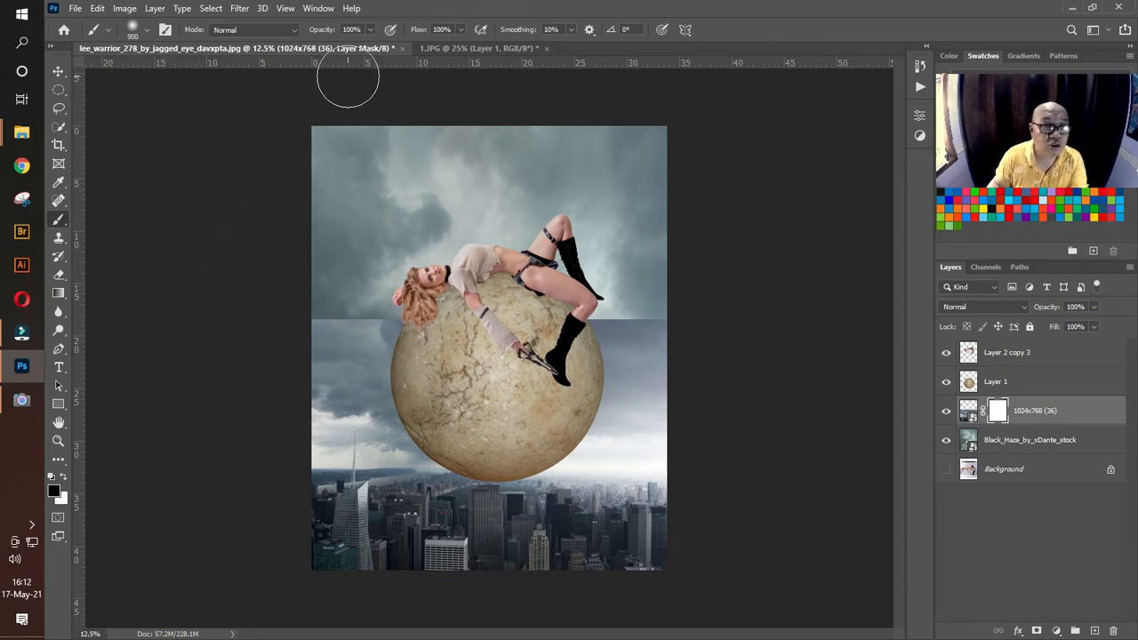
{"action": "mouse_move", "coordinate": [282, 323]}
{"action": "left_mouse_down"}
{"action": "mouse_move", "coordinate": [637, 320]}
{"action": "mouse_move", "coordinate": [291, 329]}
{"action": "mouse_move", "coordinate": [304, 362]}
{"action": "mouse_move", "coordinate": [544, 393]}
{"action": "mouse_move", "coordinate": [370, 402]}
{"action": "mouse_move", "coordinate": [368, 392]}
{"action": "mouse_move", "coordinate": [759, 397]}
{"action": "mouse_move", "coordinate": [110, 306]}
{"action": "mouse_move", "coordinate": [768, 260]}
{"action": "mouse_move", "coordinate": [682, 165]}
{"action": "mouse_move", "coordinate": [556, 133]}
{"action": "mouse_move", "coordinate": [682, 187]}
{"action": "left_mouse_up"}
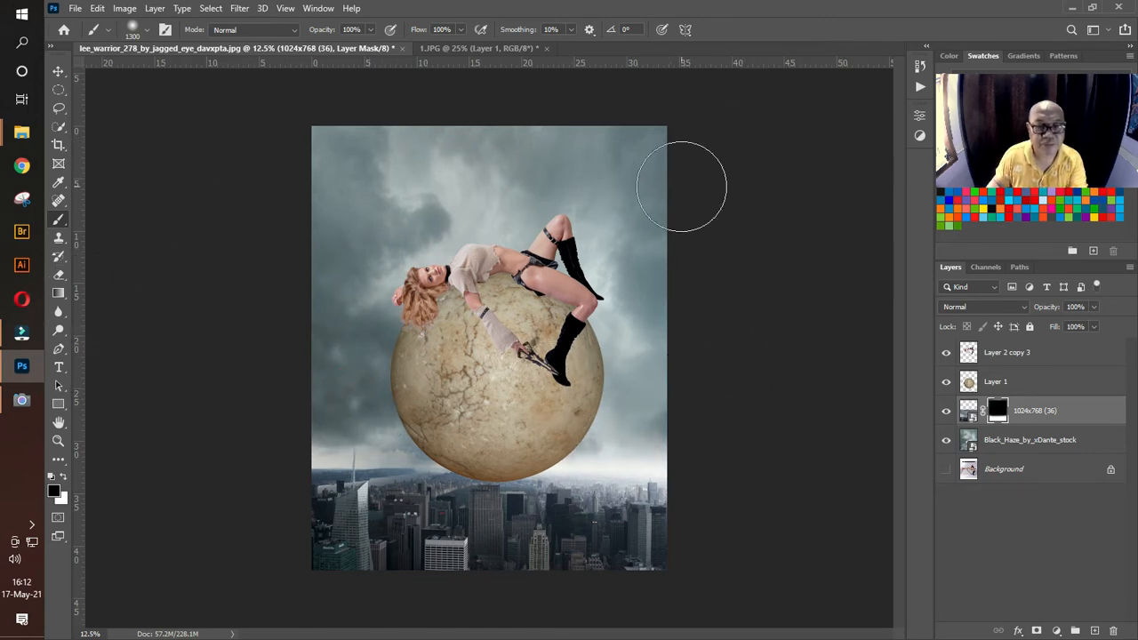
{"action": "left_click", "coordinate": [58, 71]}
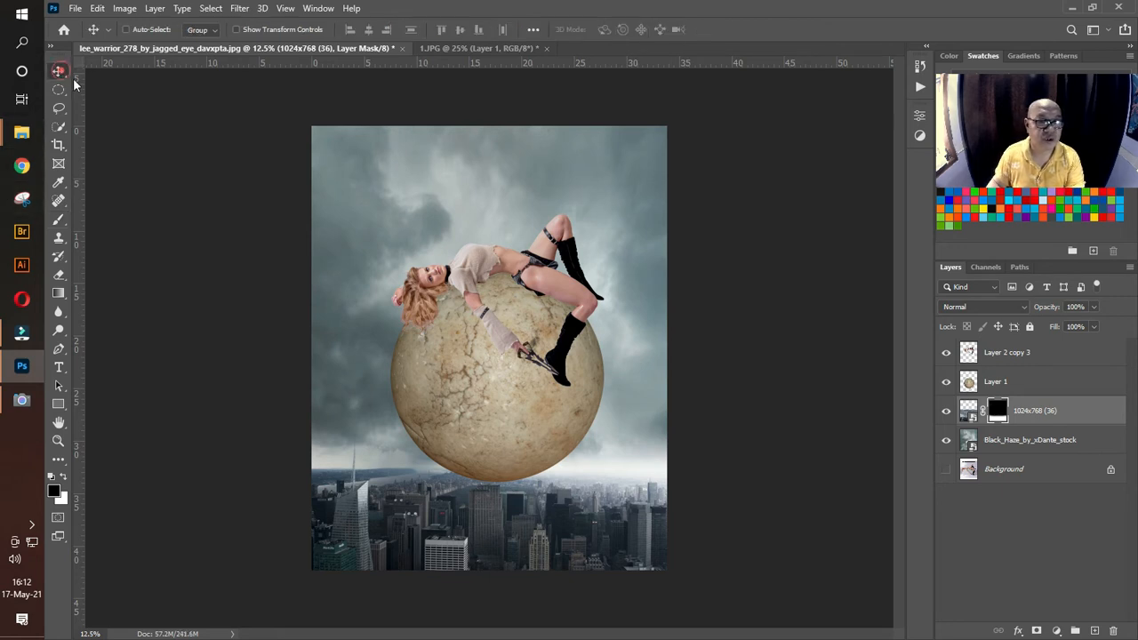
{"action": "left_click", "coordinate": [717, 260]}
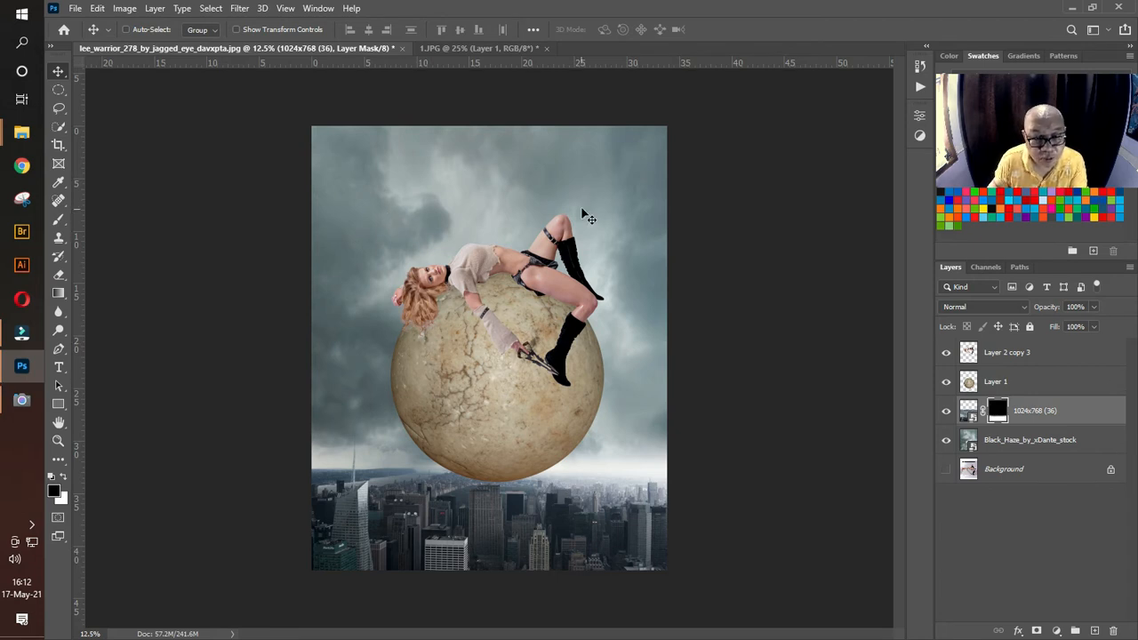
Step: Add a Hue/Saturation adjustment clipped to the cloudy sky layer with Hue +36, Saturation +23 and Lightness -4
{"action": "left_click", "coordinate": [1027, 442]}
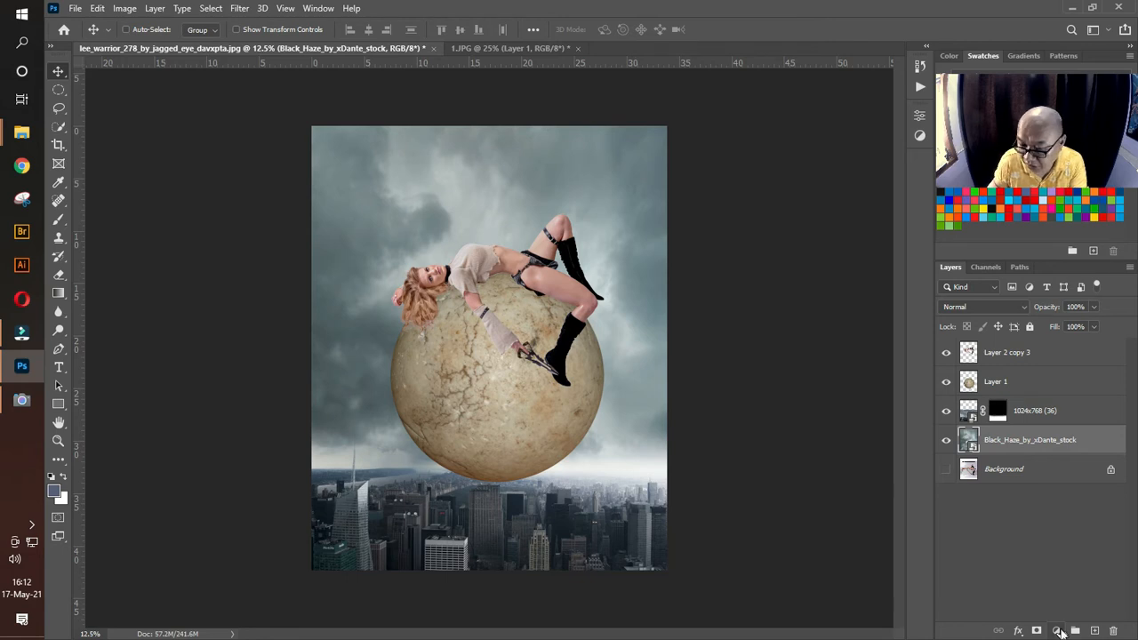
{"action": "left_click", "coordinate": [1057, 630]}
{"action": "left_click", "coordinate": [1063, 492]}
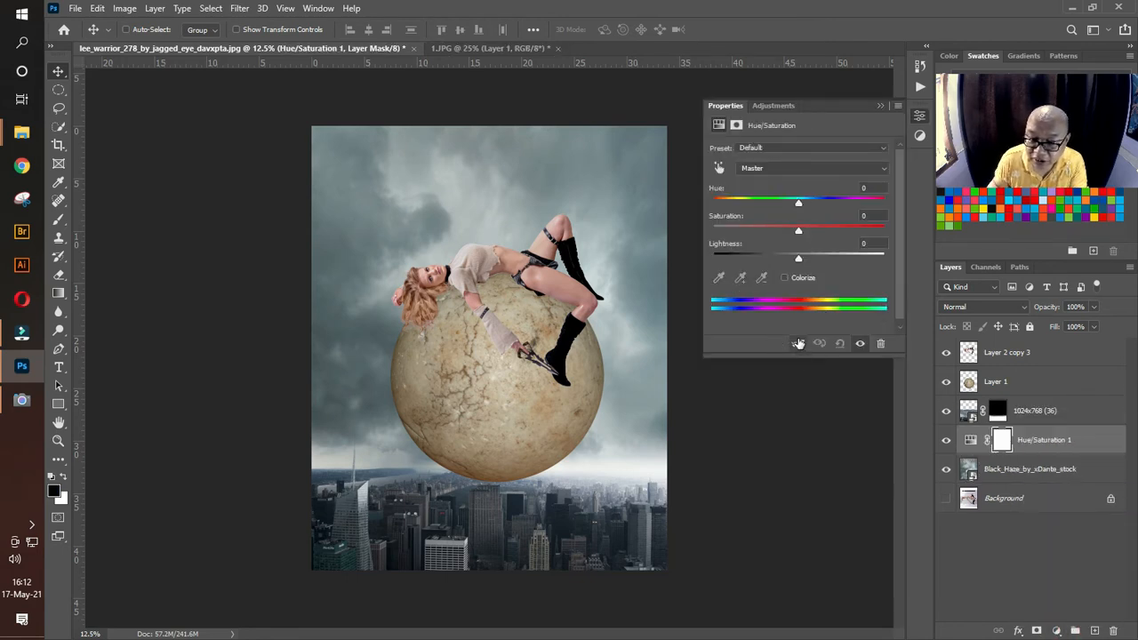
{"action": "left_click", "coordinate": [799, 345]}
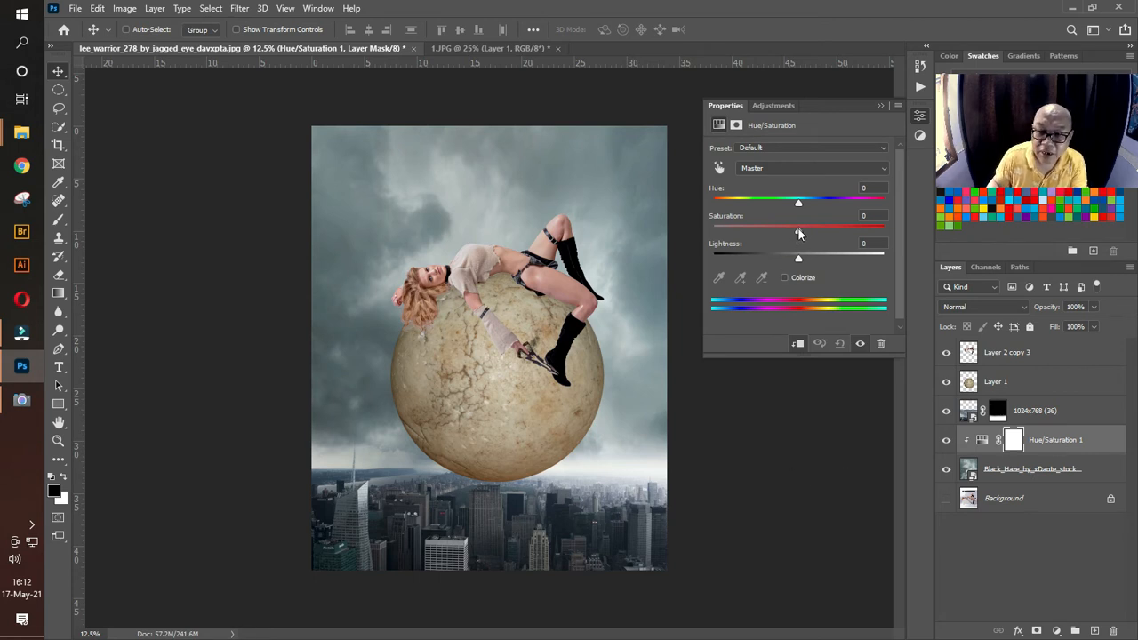
{"action": "mouse_move", "coordinate": [798, 233]}
{"action": "left_mouse_down"}
{"action": "mouse_move", "coordinate": [751, 231]}
{"action": "mouse_move", "coordinate": [788, 235]}
{"action": "mouse_move", "coordinate": [818, 203]}
{"action": "mouse_move", "coordinate": [791, 209]}
{"action": "mouse_move", "coordinate": [855, 210]}
{"action": "mouse_move", "coordinate": [800, 233]}
{"action": "mouse_move", "coordinate": [793, 258]}
{"action": "mouse_move", "coordinate": [794, 230]}
{"action": "mouse_move", "coordinate": [777, 233]}
{"action": "left_mouse_up"}
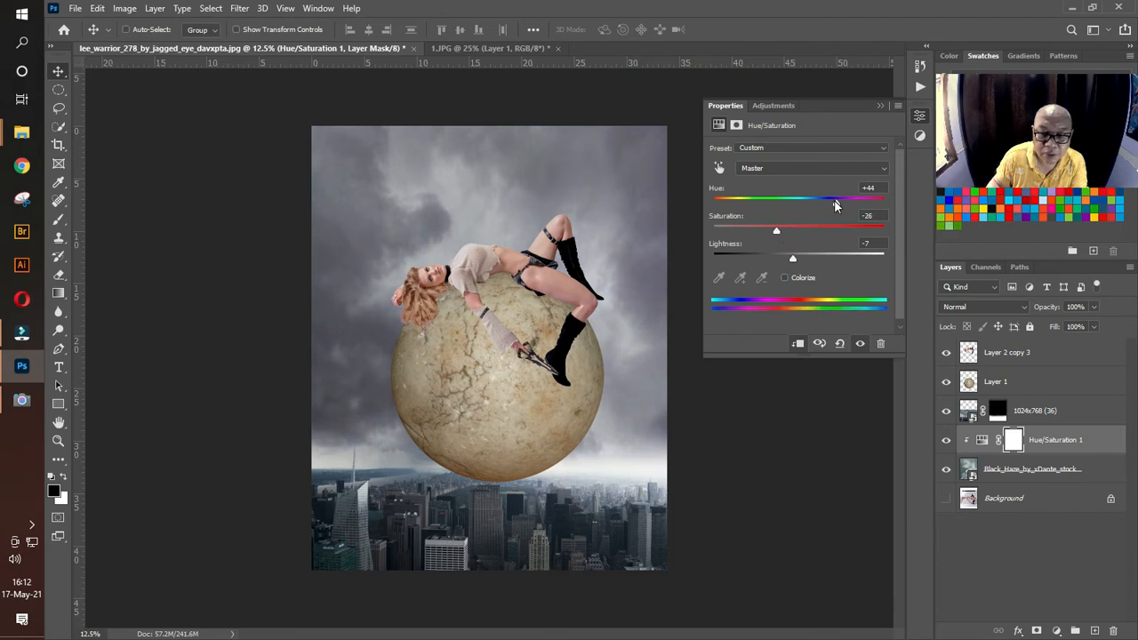
{"action": "left_click_drag", "start_coordinate": [836, 203], "coordinate": [815, 228]}
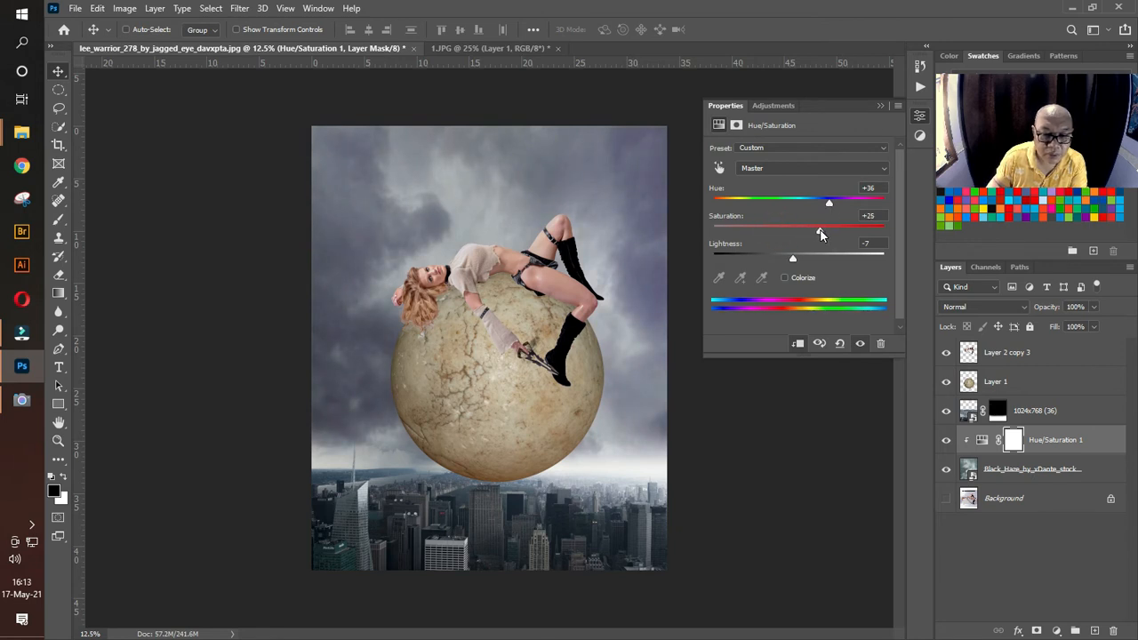
{"action": "left_click_drag", "start_coordinate": [791, 254], "coordinate": [785, 255]}
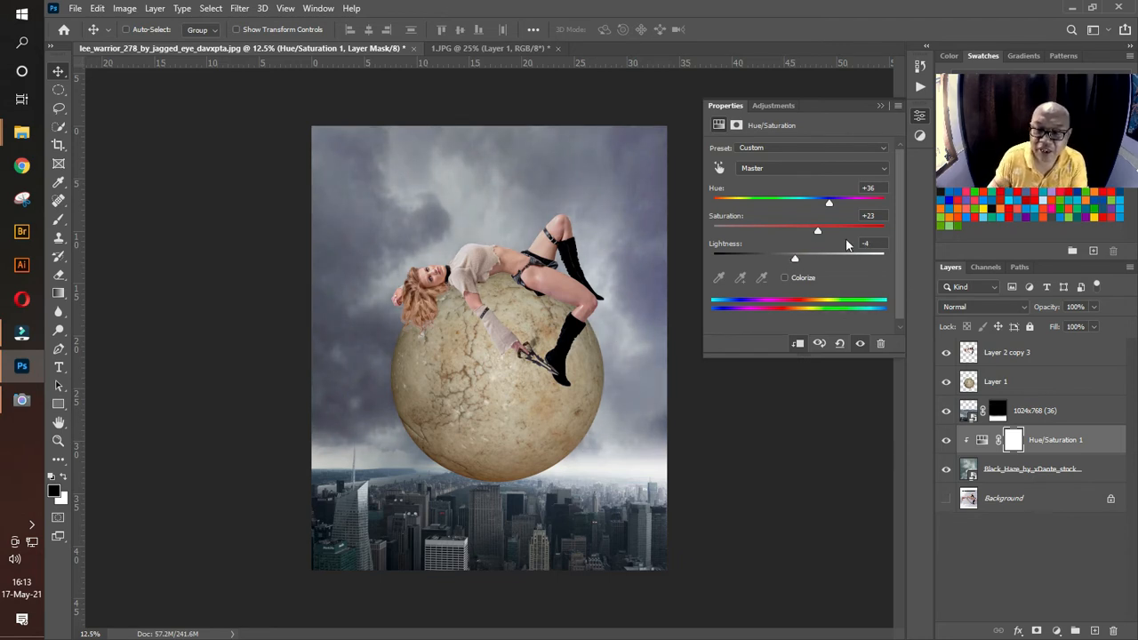
{"action": "left_click", "coordinate": [879, 105]}
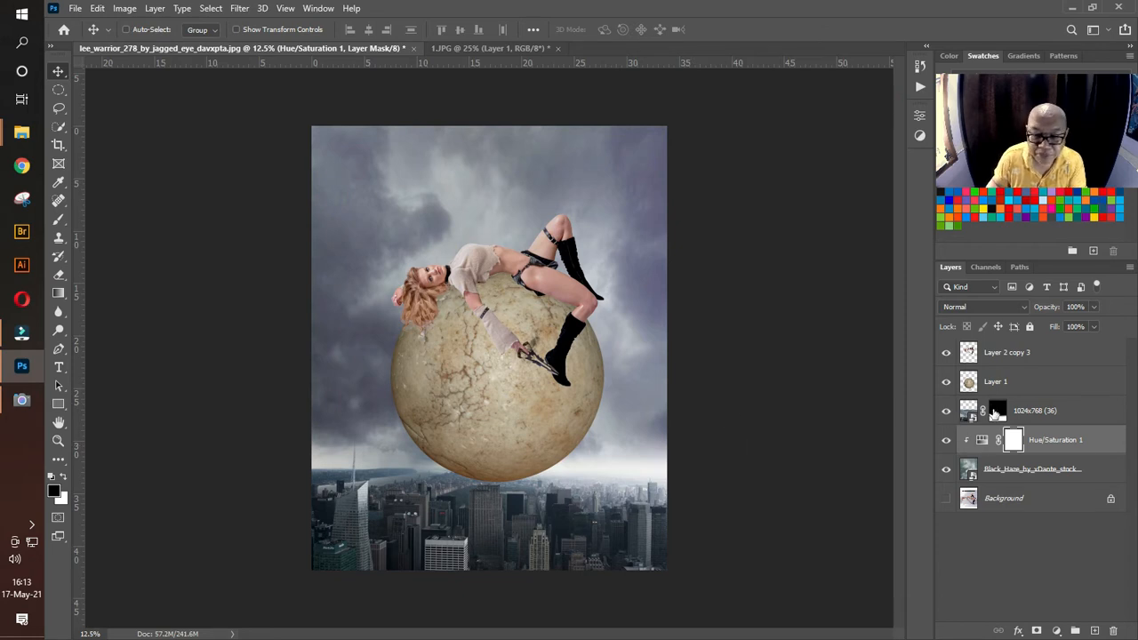
Step: Reduce the opacity of the city skyline layer 1024x768 (36) to 86%
{"action": "left_click", "coordinate": [1027, 414]}
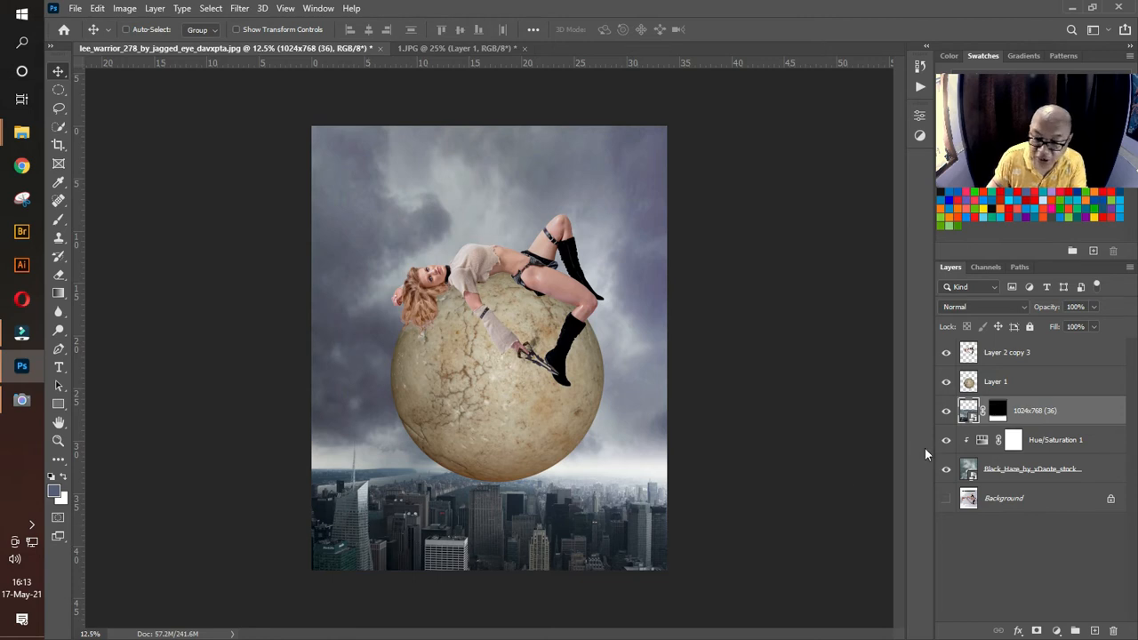
{"action": "left_click", "coordinate": [1091, 307]}
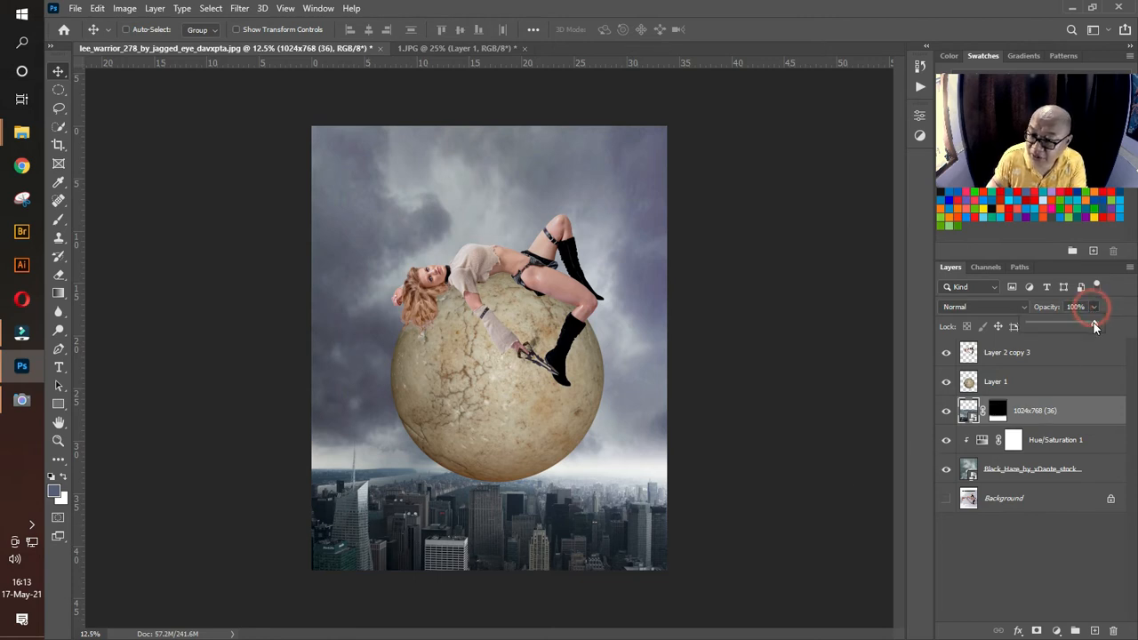
{"action": "left_click_drag", "start_coordinate": [1093, 322], "coordinate": [1084, 329]}
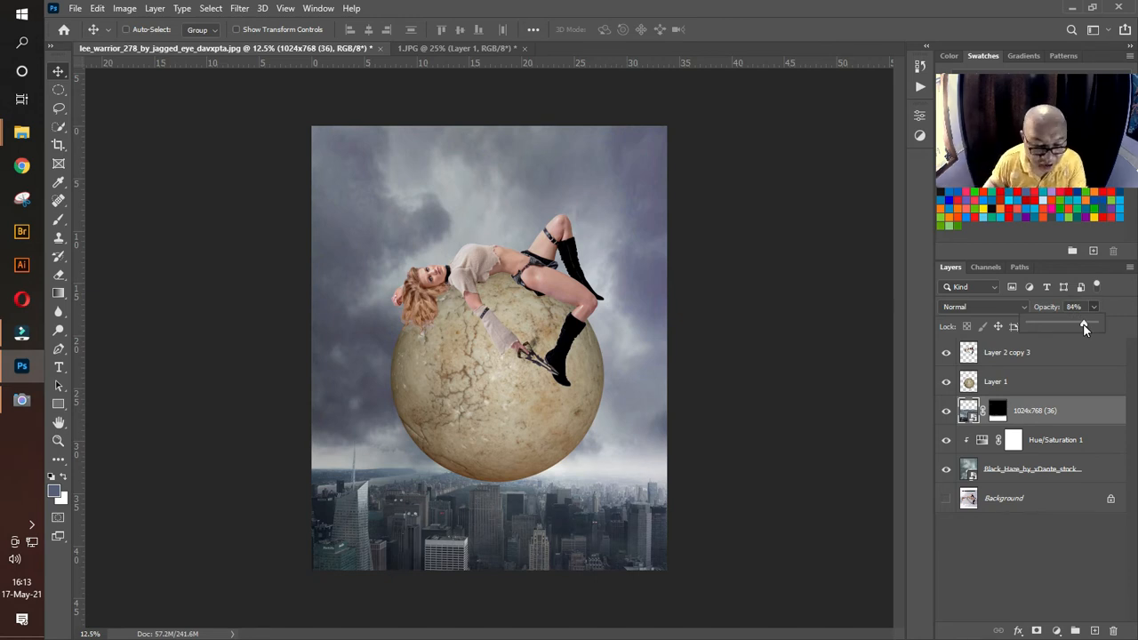
{"action": "left_click_drag", "start_coordinate": [1084, 328], "coordinate": [1078, 329]}
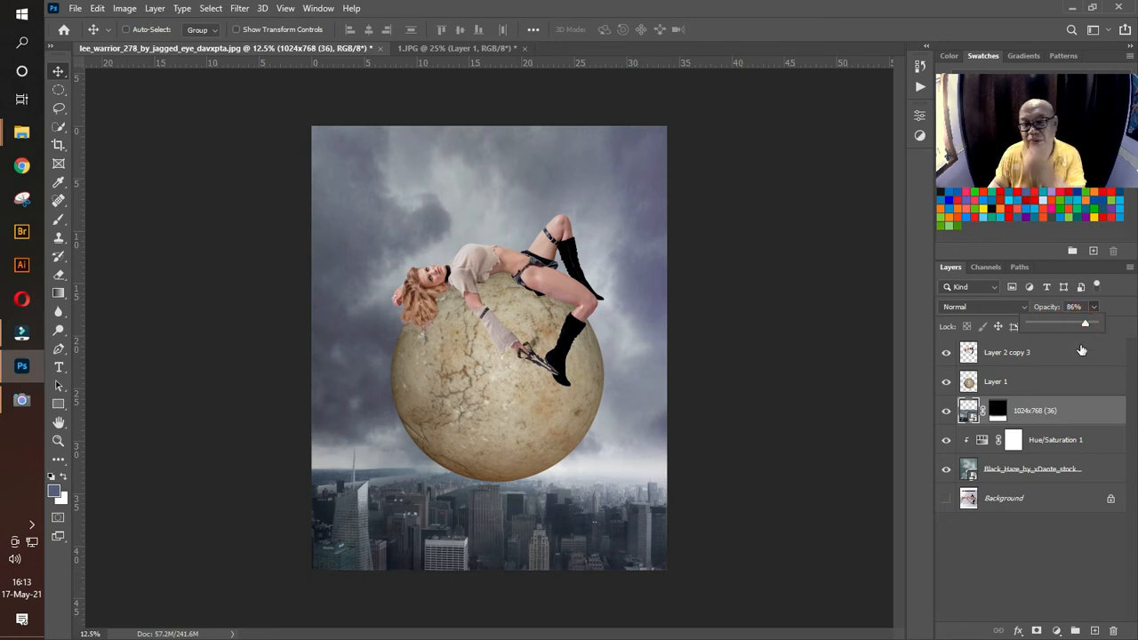
Step: Scale the woman and the stone ball together to 94.14% with Free Transform and shift them slightly upward
{"action": "left_click", "coordinate": [1007, 379]}
{"action": "left_click", "coordinate": [1007, 380]}
{"action": "left_click", "coordinate": [1004, 352], "text": "ctrl"}
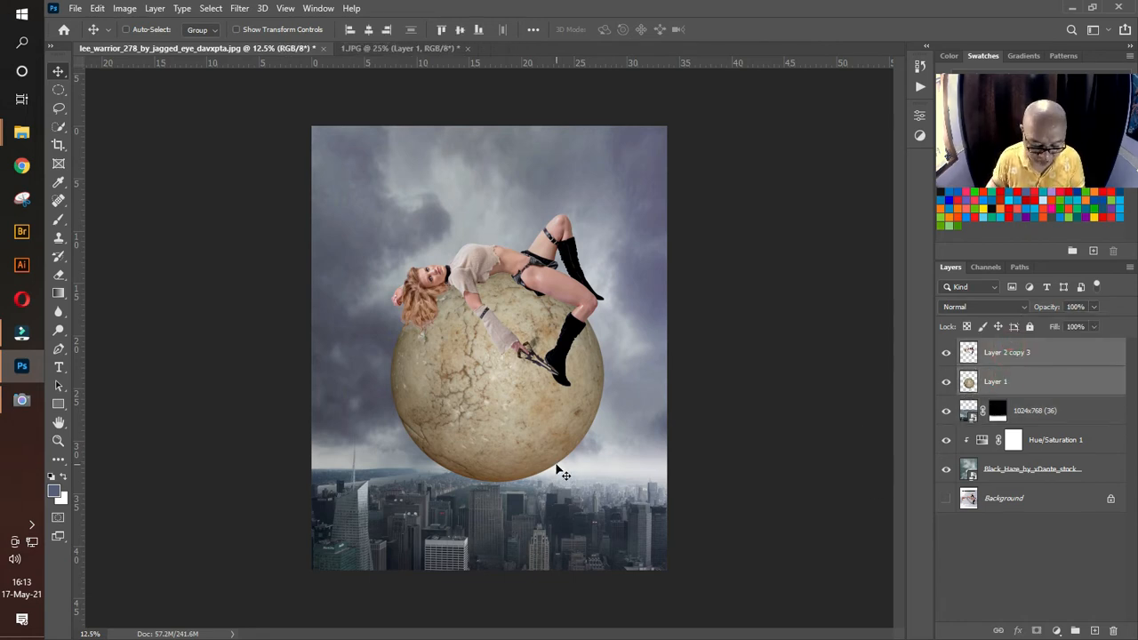
{"action": "key", "text": "ctrl+t"}
{"action": "left_click_drag", "start_coordinate": [608, 483], "coordinate": [590, 466]}
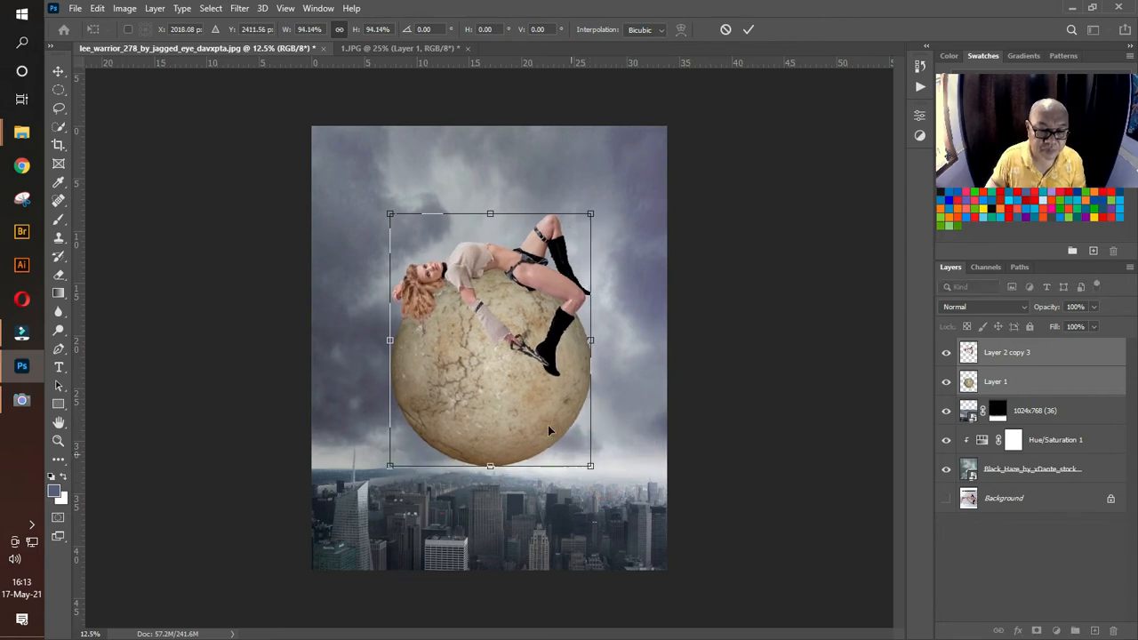
{"action": "left_click_drag", "start_coordinate": [546, 423], "coordinate": [541, 413]}
{"action": "key", "text": "Return"}
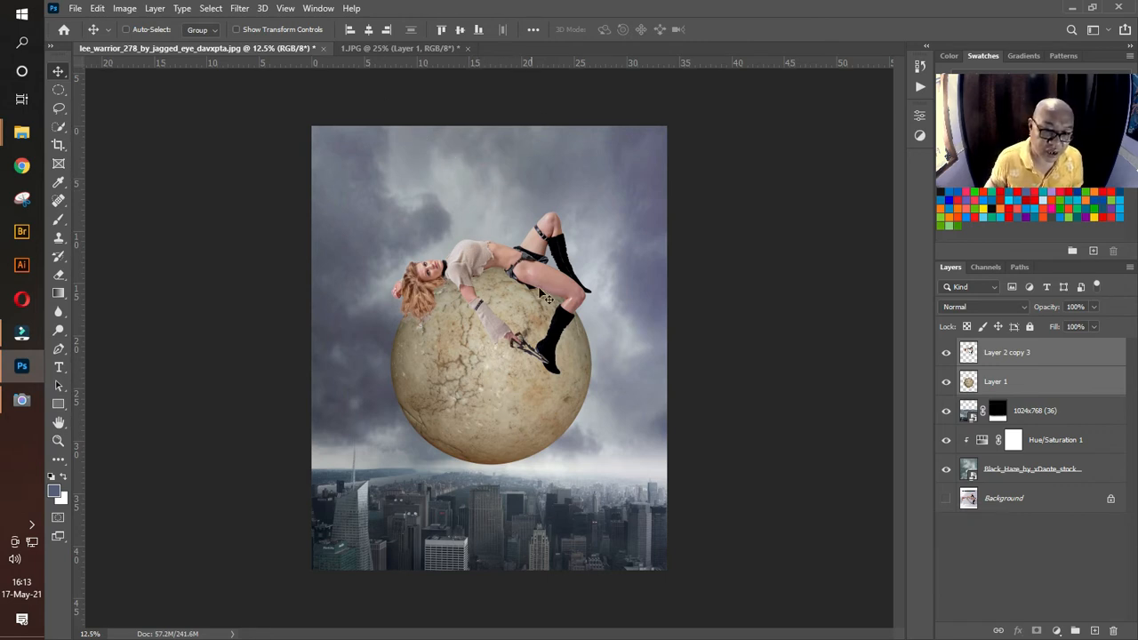
Step: Create a new layer named bayangan directly above the stone ball layer and clip it to the ball
{"action": "left_click", "coordinate": [1036, 384]}
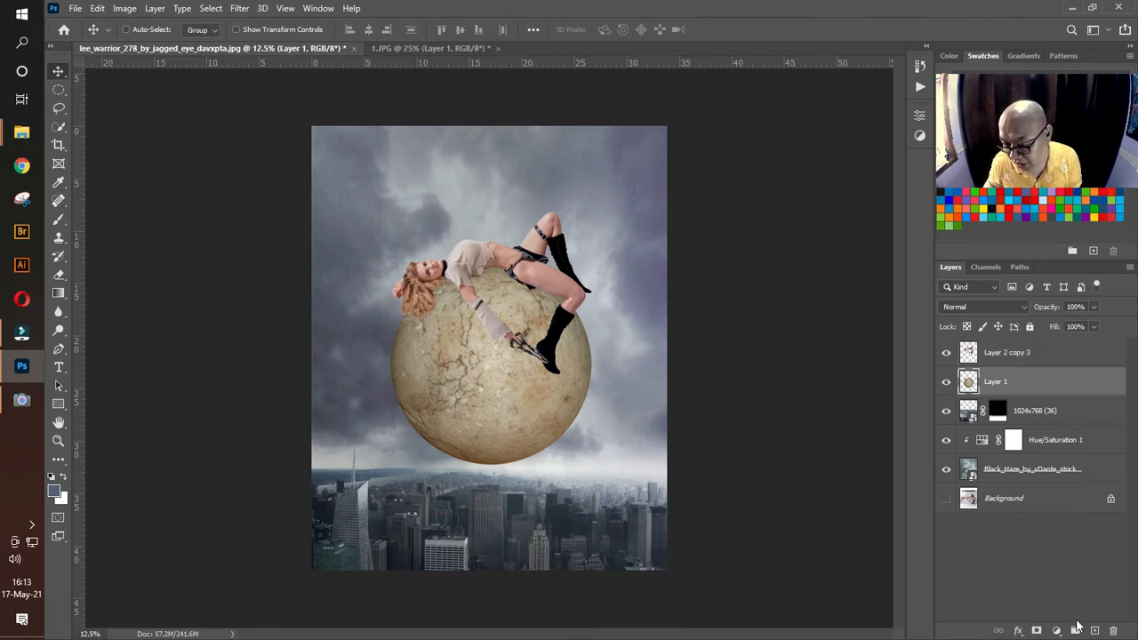
{"action": "left_click", "coordinate": [1096, 631]}
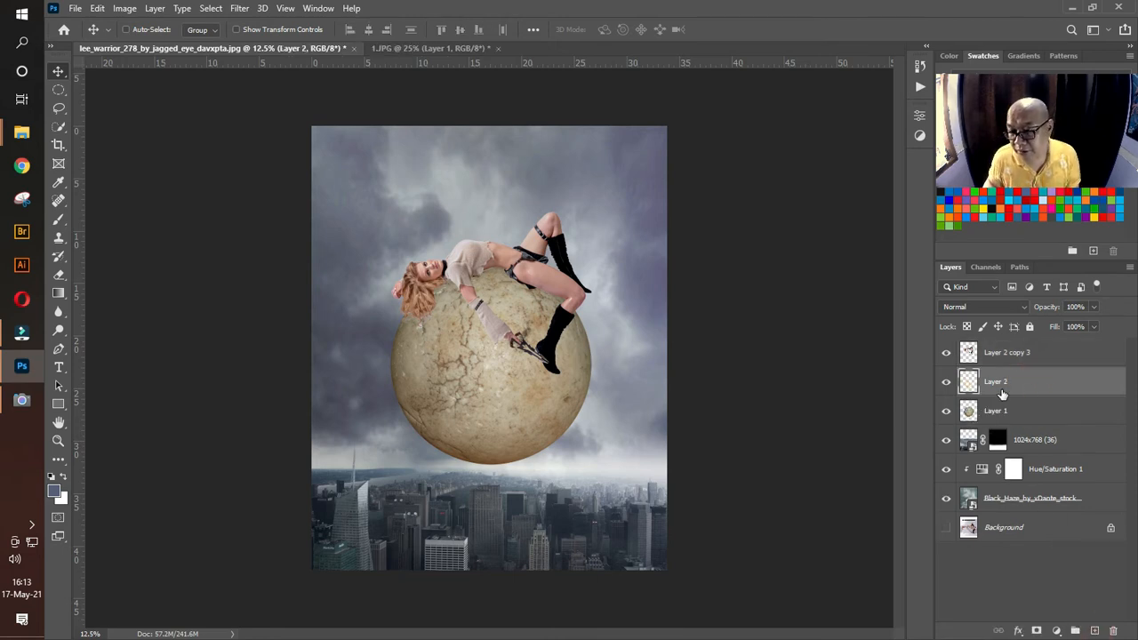
{"action": "double_click", "coordinate": [996, 383]}
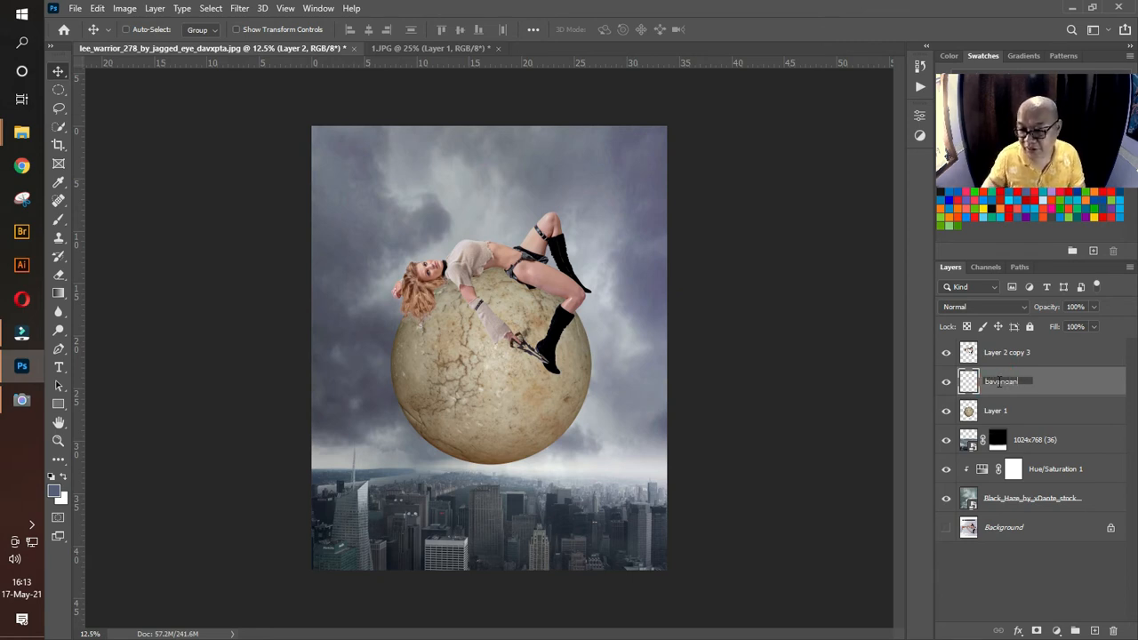
{"action": "key", "text": "Return"}
{"action": "left_click", "coordinate": [1077, 383]}
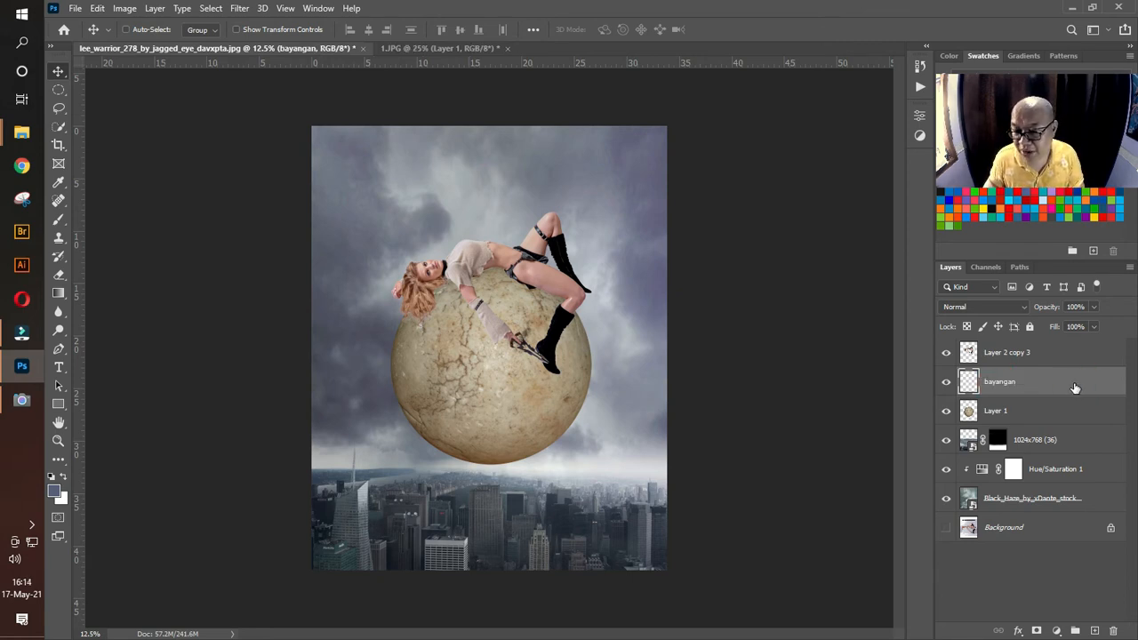
{"action": "left_click", "coordinate": [1074, 388]}
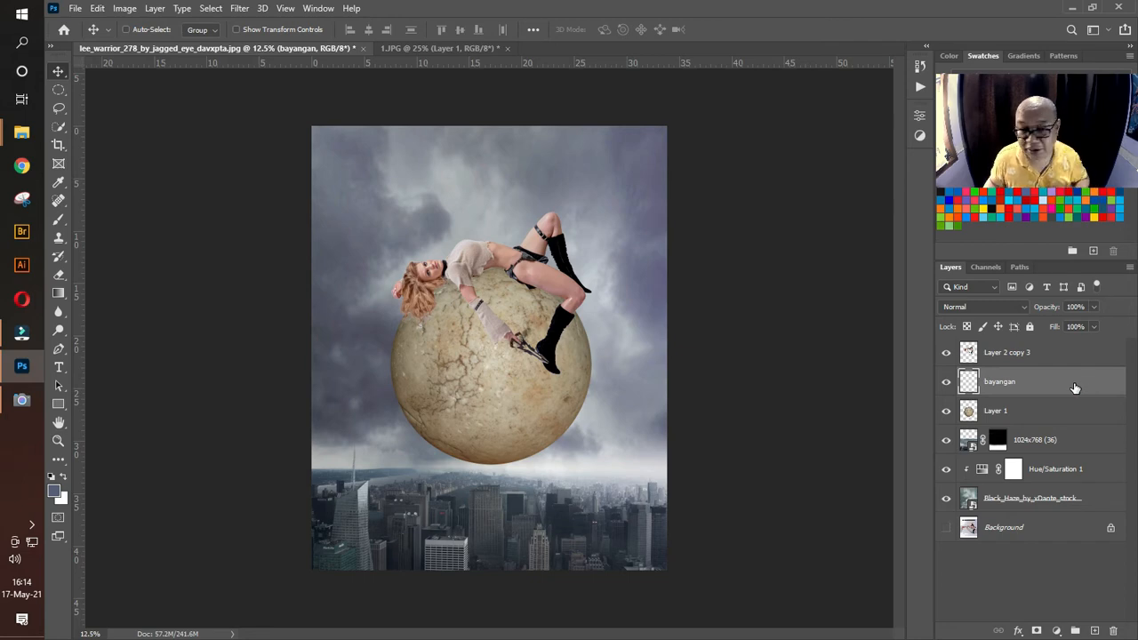
{"action": "right_click", "coordinate": [1042, 388]}
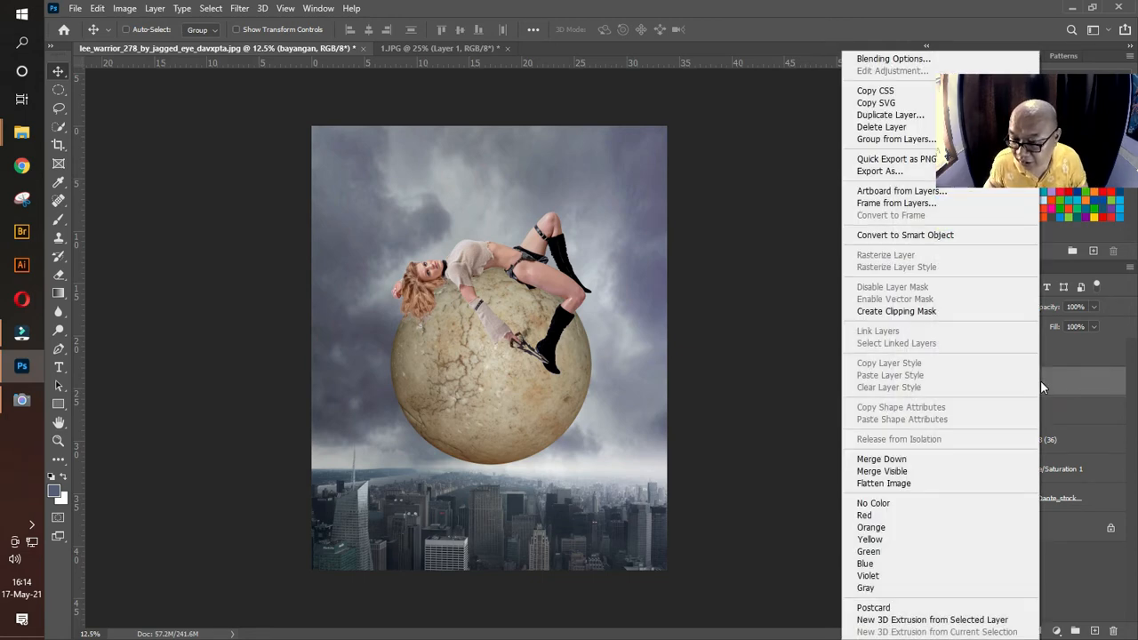
{"action": "left_click", "coordinate": [896, 313]}
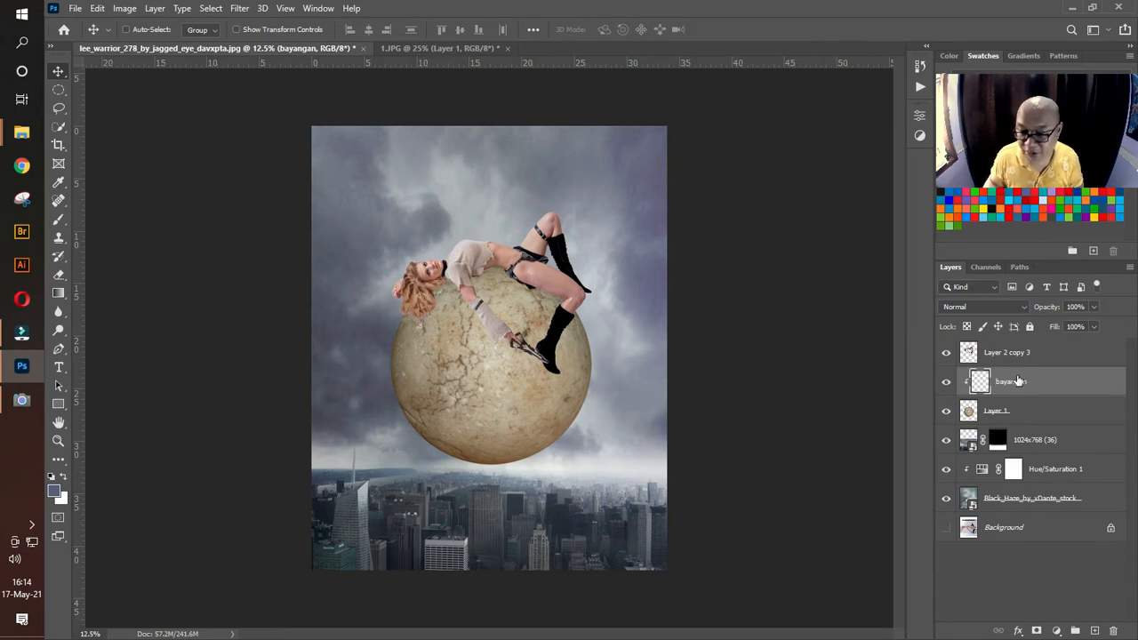
Step: Set up the Brush tool with default black, a 150 px size and 30% opacity for shading around the woman on the ball
{"action": "left_click", "coordinate": [58, 439]}
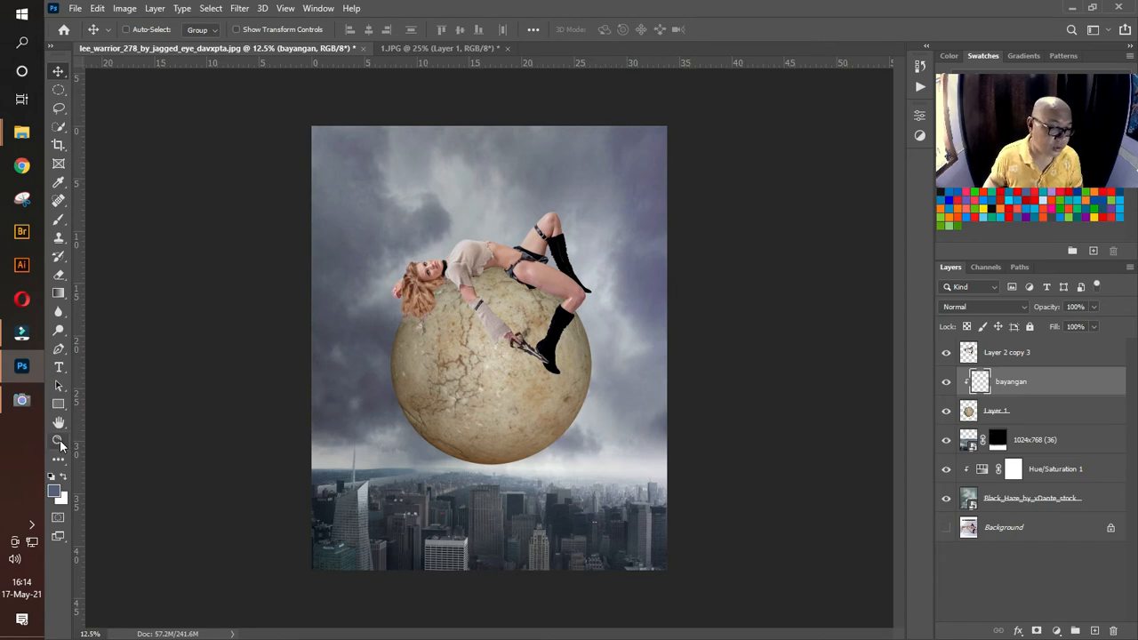
{"action": "left_click_drag", "start_coordinate": [509, 286], "coordinate": [557, 319]}
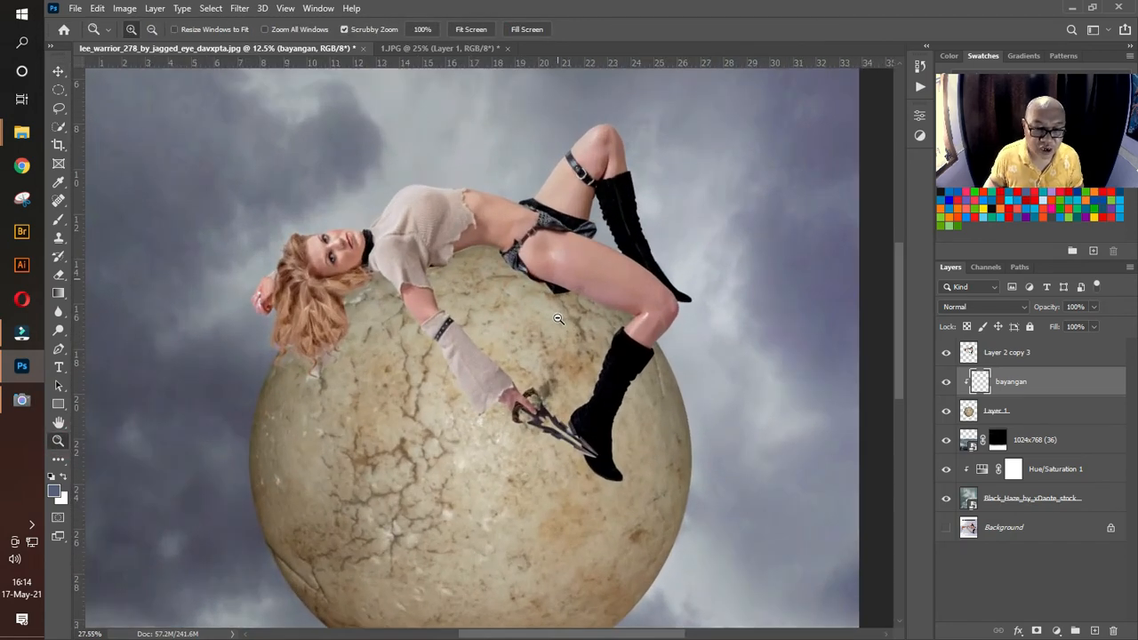
{"action": "left_click", "coordinate": [58, 219]}
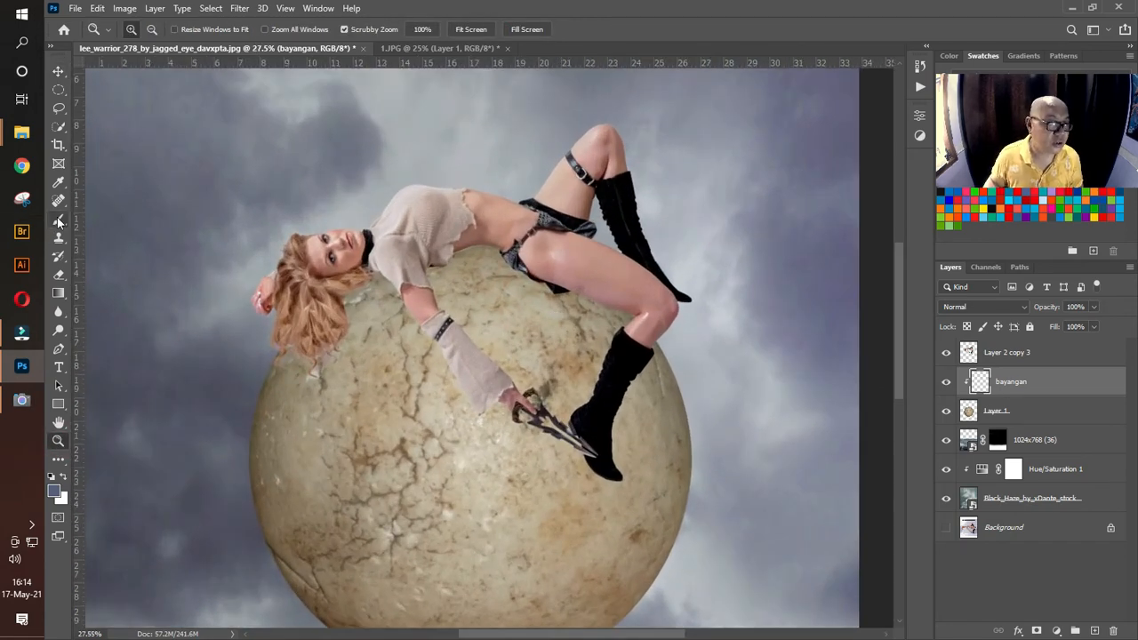
{"action": "key", "text": "d"}
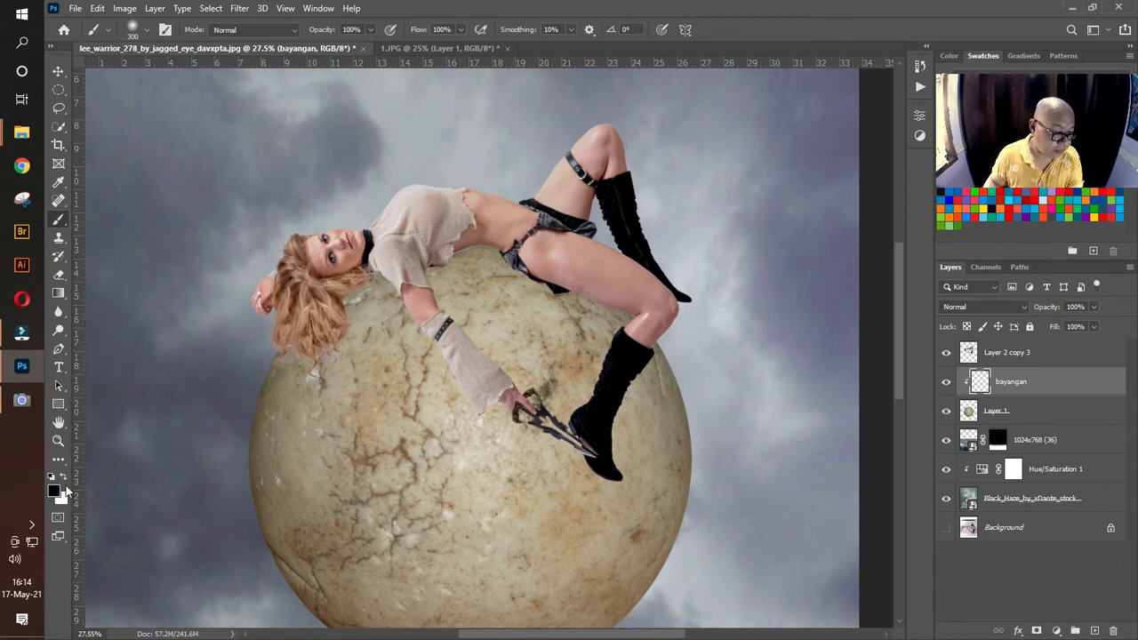
{"action": "key", "text": "bracketleft"}
{"action": "key", "text": "bracketleft"}
{"action": "key", "text": "bracketleft"}
{"action": "key", "text": "bracketleft"}
{"action": "key", "text": "bracketleft"}
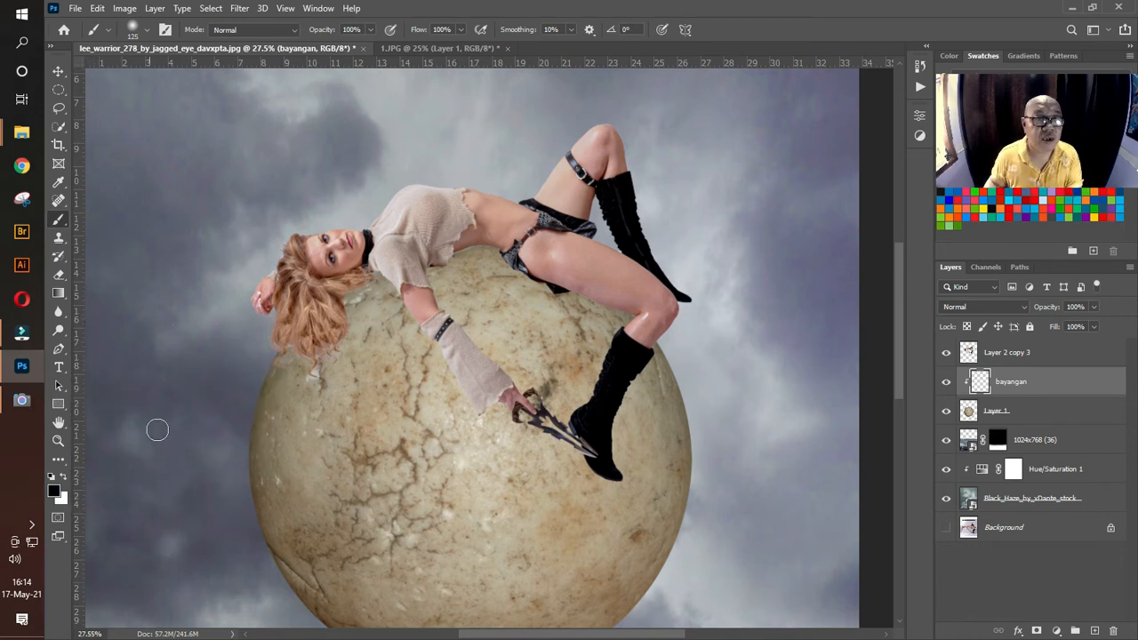
{"action": "left_click", "coordinate": [369, 31]}
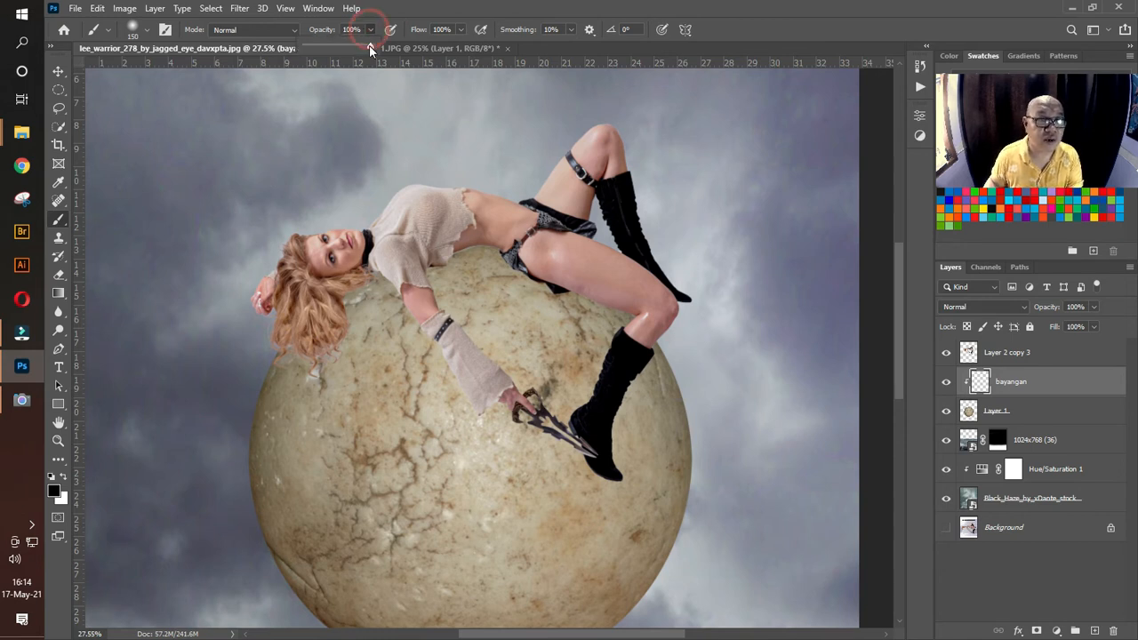
{"action": "left_click_drag", "start_coordinate": [371, 50], "coordinate": [346, 53]}
{"action": "left_click", "coordinate": [349, 29]}
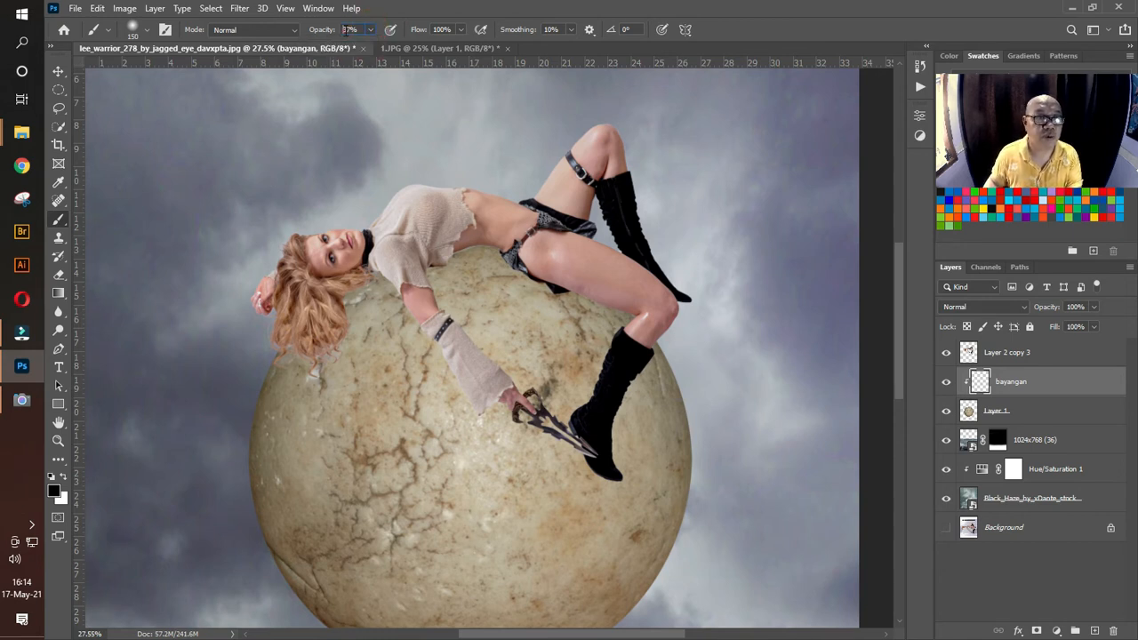
{"action": "type", "text": "30"}
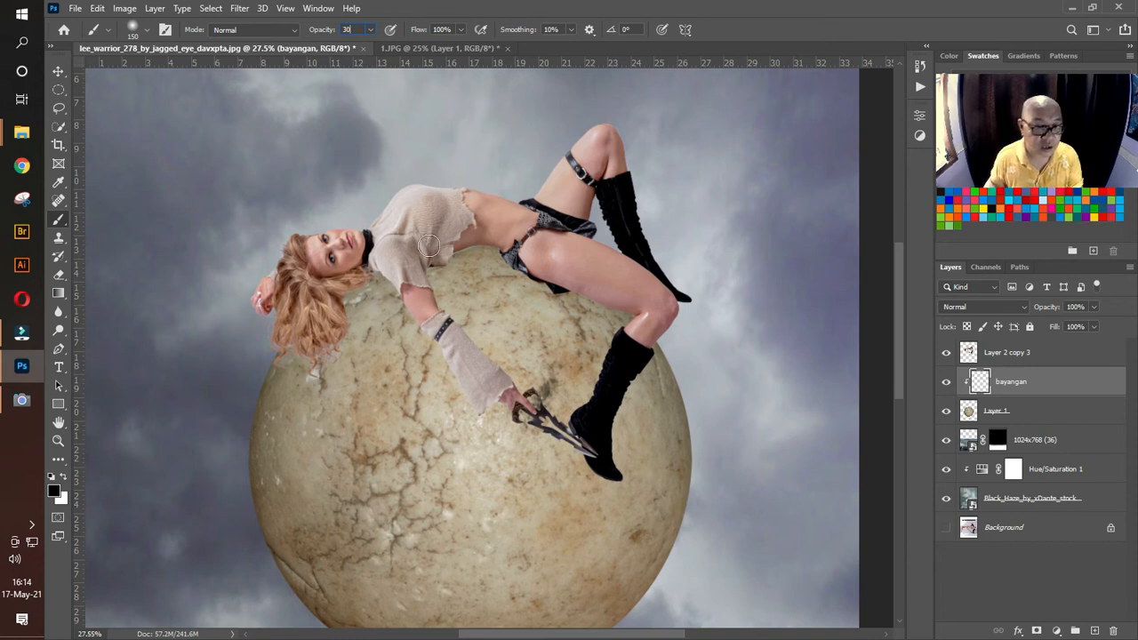
{"action": "key", "text": "Return"}
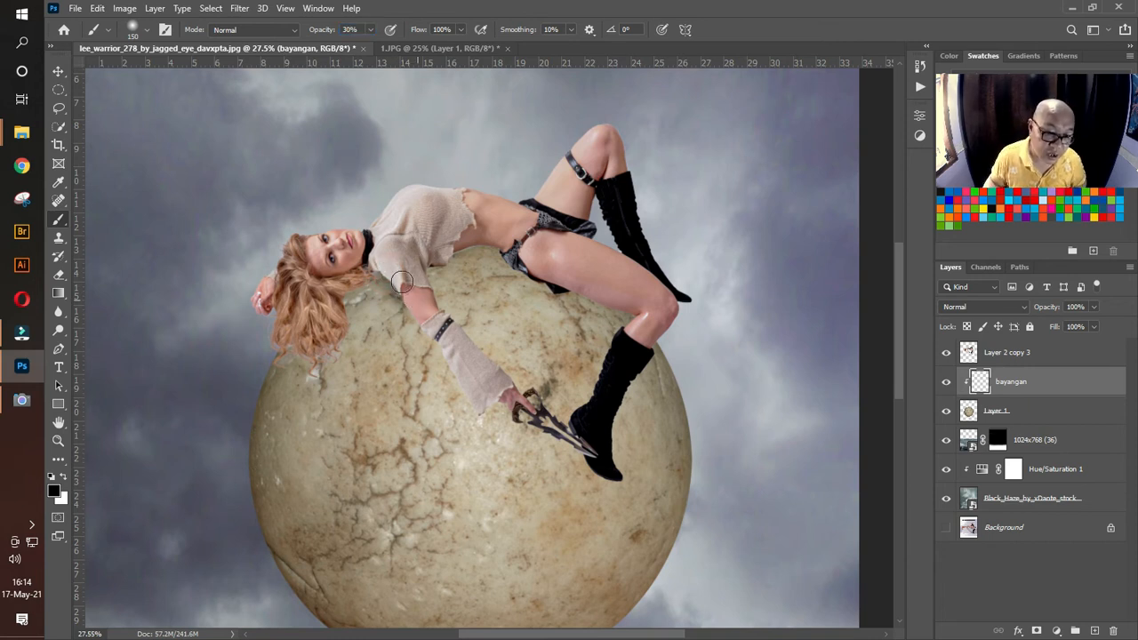
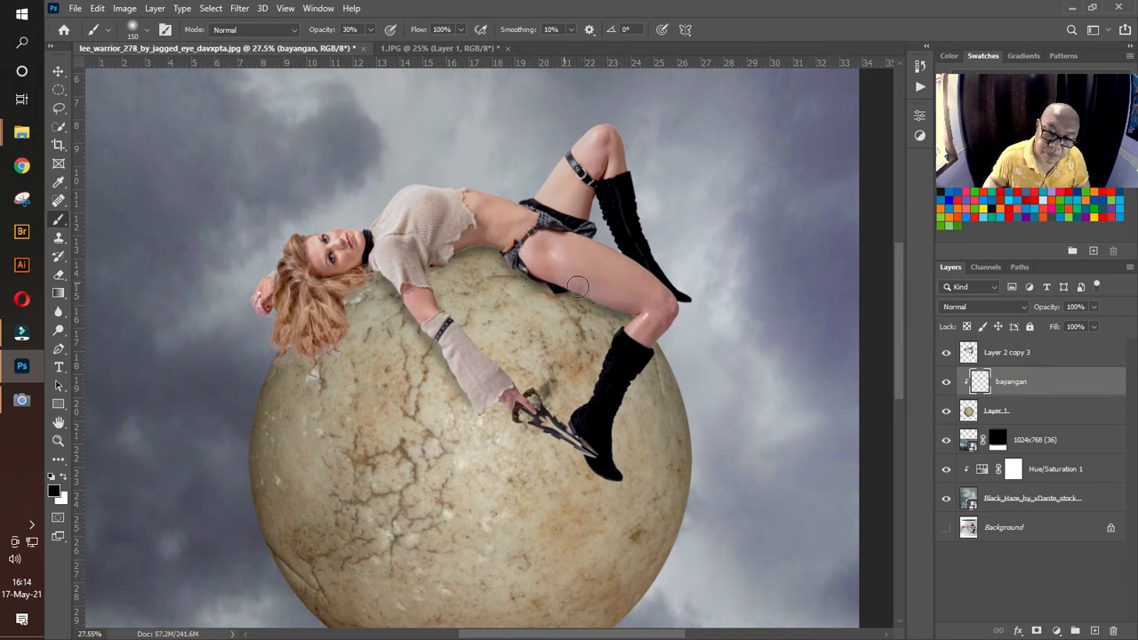
Step: Paint soft black shadows on the ball beneath the woman's thigh, along her arm and beside her hand
{"action": "mouse_move", "coordinate": [577, 285]}
{"action": "left_mouse_down"}
{"action": "mouse_move", "coordinate": [640, 322]}
{"action": "mouse_move", "coordinate": [611, 357]}
{"action": "mouse_move", "coordinate": [599, 409]}
{"action": "mouse_move", "coordinate": [574, 420]}
{"action": "left_mouse_up"}
{"action": "mouse_move", "coordinate": [437, 258]}
{"action": "left_mouse_down"}
{"action": "mouse_move", "coordinate": [420, 268]}
{"action": "mouse_move", "coordinate": [418, 299]}
{"action": "left_mouse_up"}
{"action": "mouse_move", "coordinate": [495, 396]}
{"action": "left_mouse_down"}
{"action": "mouse_move", "coordinate": [592, 467]}
{"action": "mouse_move", "coordinate": [575, 426]}
{"action": "mouse_move", "coordinate": [600, 464]}
{"action": "mouse_move", "coordinate": [579, 428]}
{"action": "mouse_move", "coordinate": [593, 460]}
{"action": "mouse_move", "coordinate": [571, 425]}
{"action": "mouse_move", "coordinate": [592, 459]}
{"action": "mouse_move", "coordinate": [570, 431]}
{"action": "mouse_move", "coordinate": [588, 461]}
{"action": "mouse_move", "coordinate": [582, 455]}
{"action": "mouse_move", "coordinate": [576, 441]}
{"action": "mouse_move", "coordinate": [612, 473]}
{"action": "mouse_move", "coordinate": [535, 410]}
{"action": "left_mouse_up"}
Step: Paint a narrow contact shadow with a smaller brush along the underside of the woman's back towards her hair
{"action": "key", "text": "bracketleft"}
{"action": "key", "text": "bracketleft"}
{"action": "key", "text": "bracketleft"}
{"action": "key", "text": "bracketleft"}
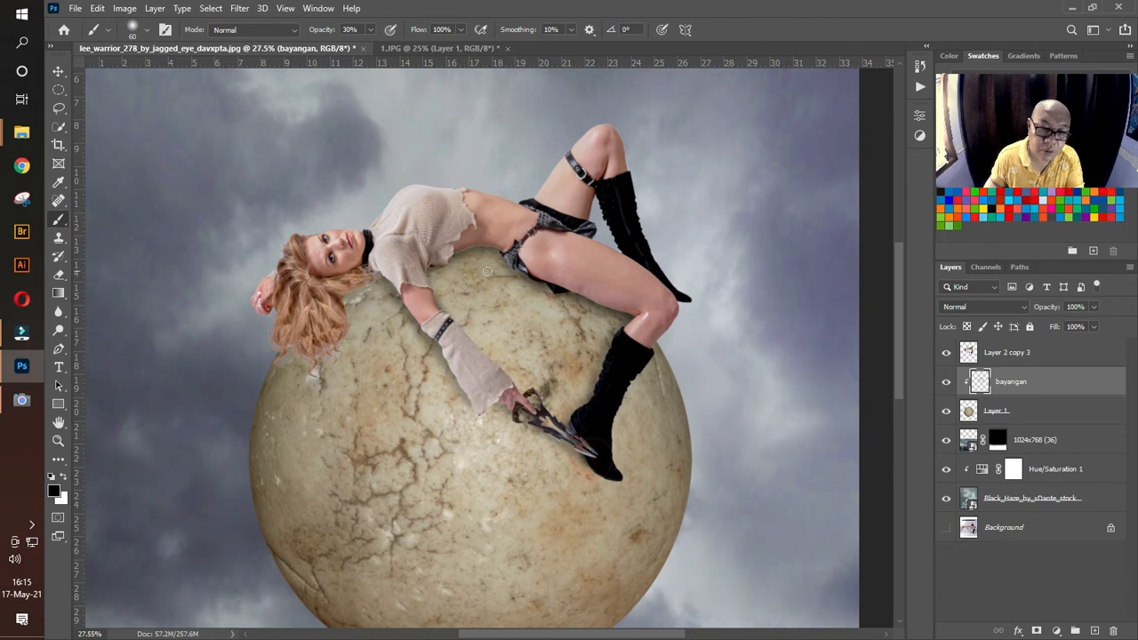
{"action": "key", "text": "]"}
{"action": "mouse_move", "coordinate": [510, 249]}
{"action": "left_mouse_down"}
{"action": "mouse_move", "coordinate": [484, 245]}
{"action": "mouse_move", "coordinate": [340, 298]}
{"action": "left_mouse_up"}
Step: Shade the ball around the woman's hair, neck and upper arm with a 100 px brush
{"action": "key", "text": "]"}
{"action": "key", "text": "]"}
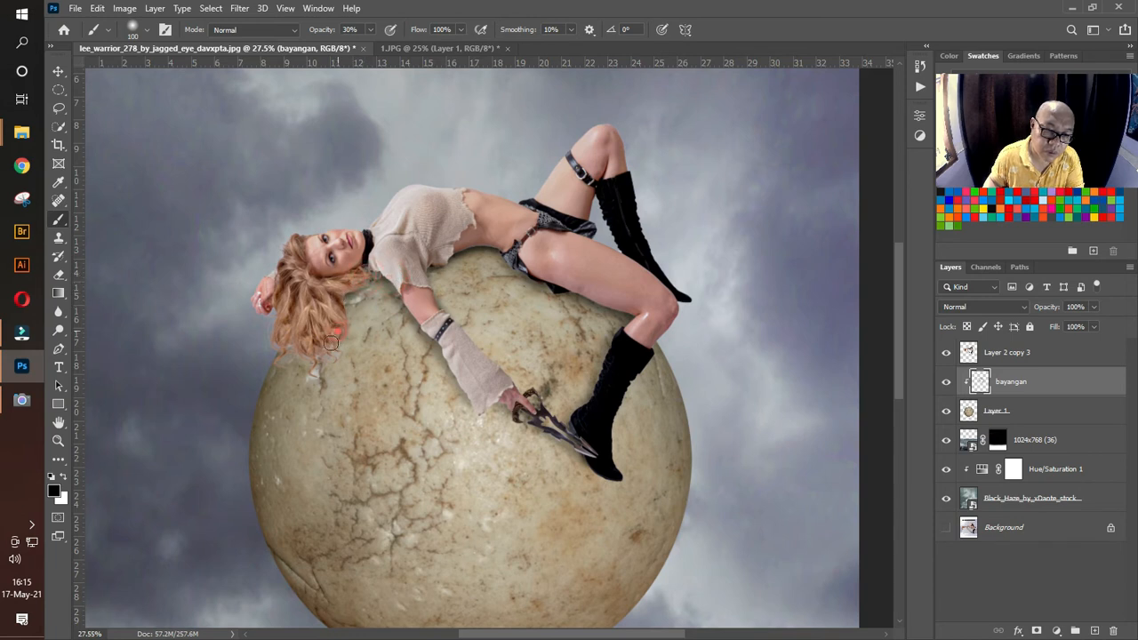
{"action": "mouse_move", "coordinate": [331, 343]}
{"action": "left_mouse_down"}
{"action": "mouse_move", "coordinate": [282, 360]}
{"action": "mouse_move", "coordinate": [288, 343]}
{"action": "mouse_move", "coordinate": [276, 363]}
{"action": "mouse_move", "coordinate": [288, 347]}
{"action": "mouse_move", "coordinate": [325, 353]}
{"action": "left_mouse_up"}
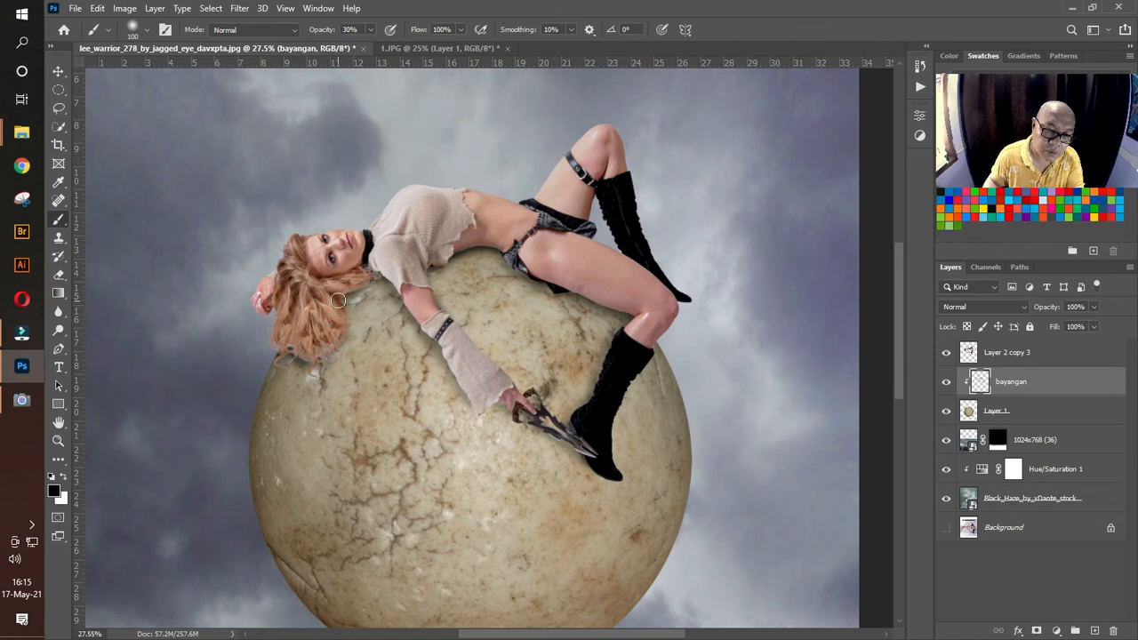
{"action": "mouse_move", "coordinate": [376, 274]}
{"action": "left_mouse_down"}
{"action": "mouse_move", "coordinate": [421, 261]}
{"action": "mouse_move", "coordinate": [389, 261]}
{"action": "mouse_move", "coordinate": [404, 300]}
{"action": "left_mouse_up"}
{"action": "left_click_drag", "start_coordinate": [280, 350], "coordinate": [282, 341]}
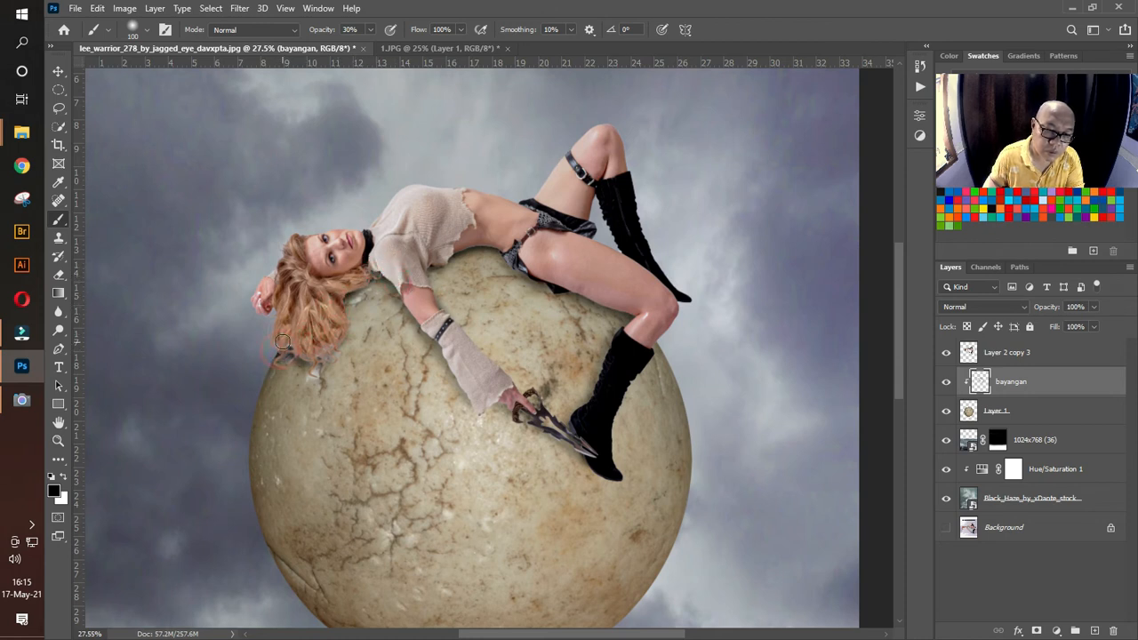
Step: Add a broader soft shadow beneath the woman's waist and thigh with a 250 px brush
{"action": "key", "text": "bracketright"}
{"action": "key", "text": "bracketright"}
{"action": "key", "text": "bracketright"}
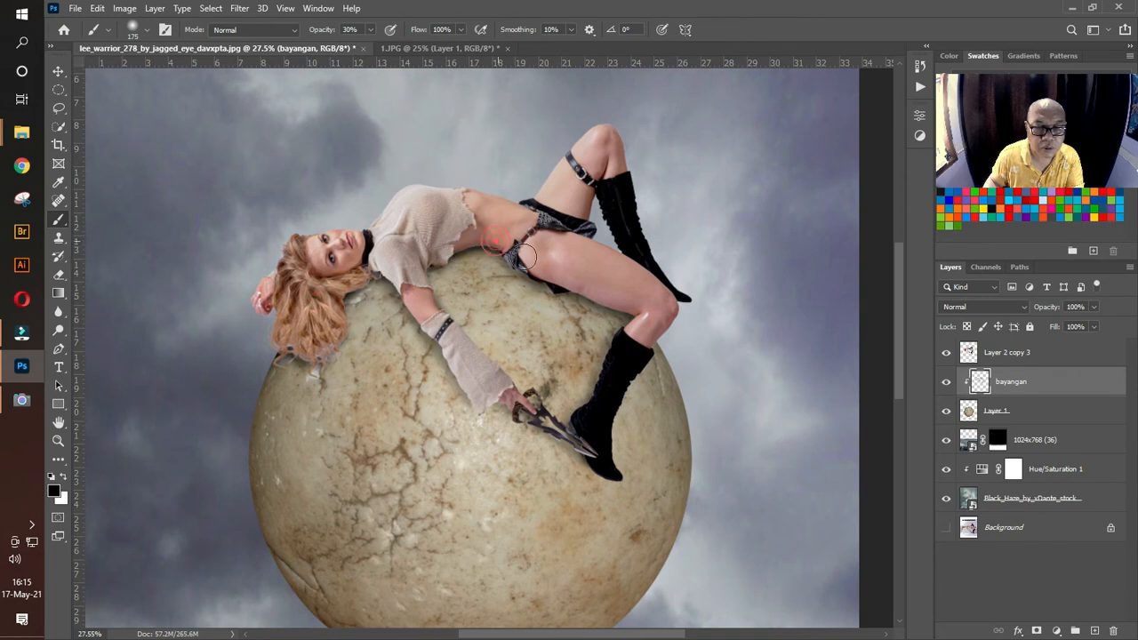
{"action": "key", "text": "bracketright"}
{"action": "key", "text": "bracketright"}
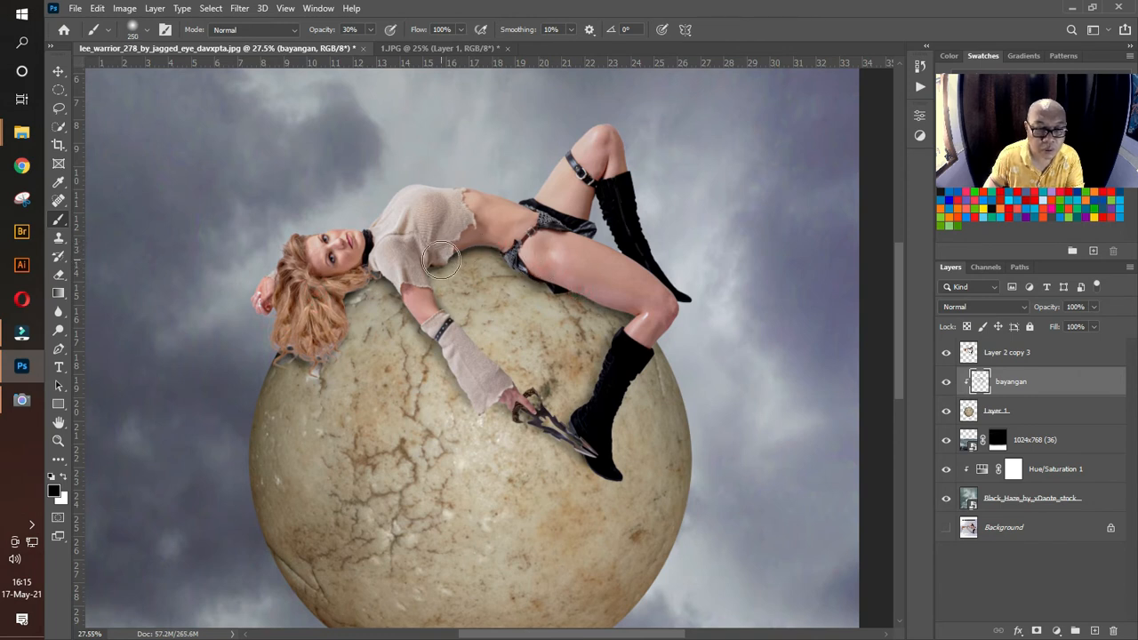
{"action": "left_click_drag", "start_coordinate": [448, 257], "coordinate": [481, 255]}
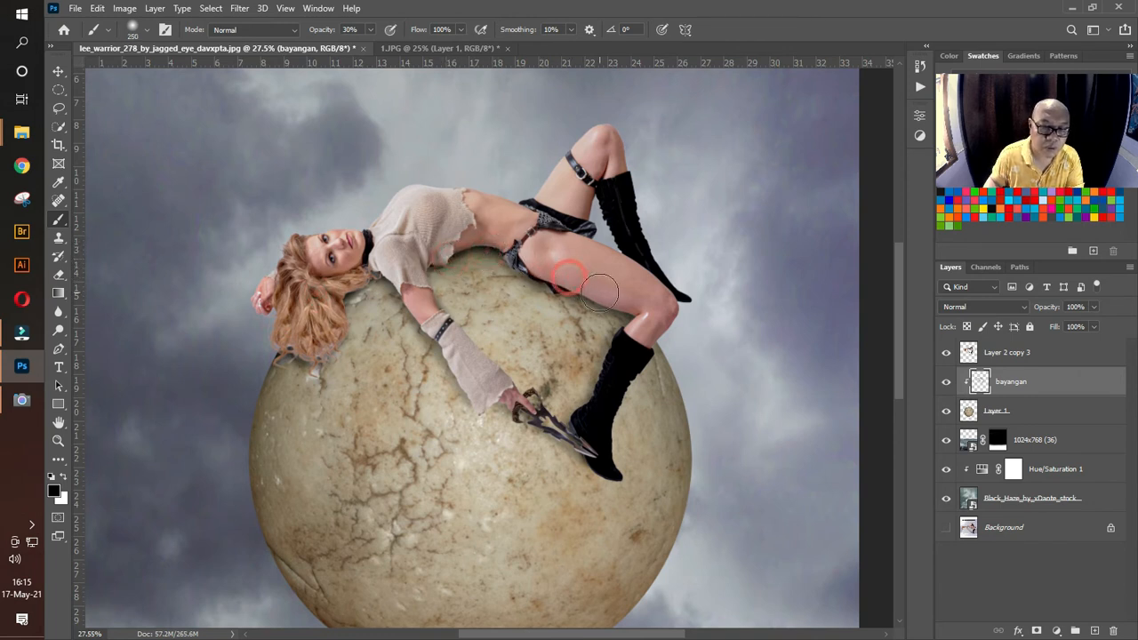
{"action": "left_click_drag", "start_coordinate": [633, 310], "coordinate": [653, 313]}
Step: Deepen the shadow along the woman's forearm, her blade and the boot resting on the ball with a 150 px brush
{"action": "key", "text": "bracketleft"}
{"action": "key", "text": "bracketleft"}
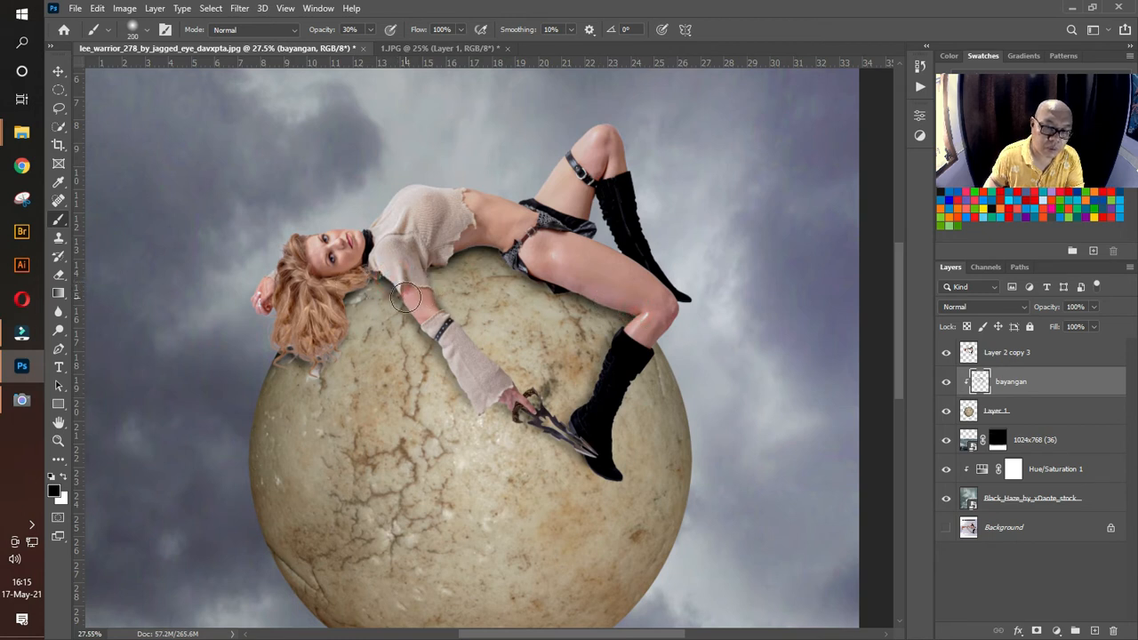
{"action": "key", "text": "bracketleft"}
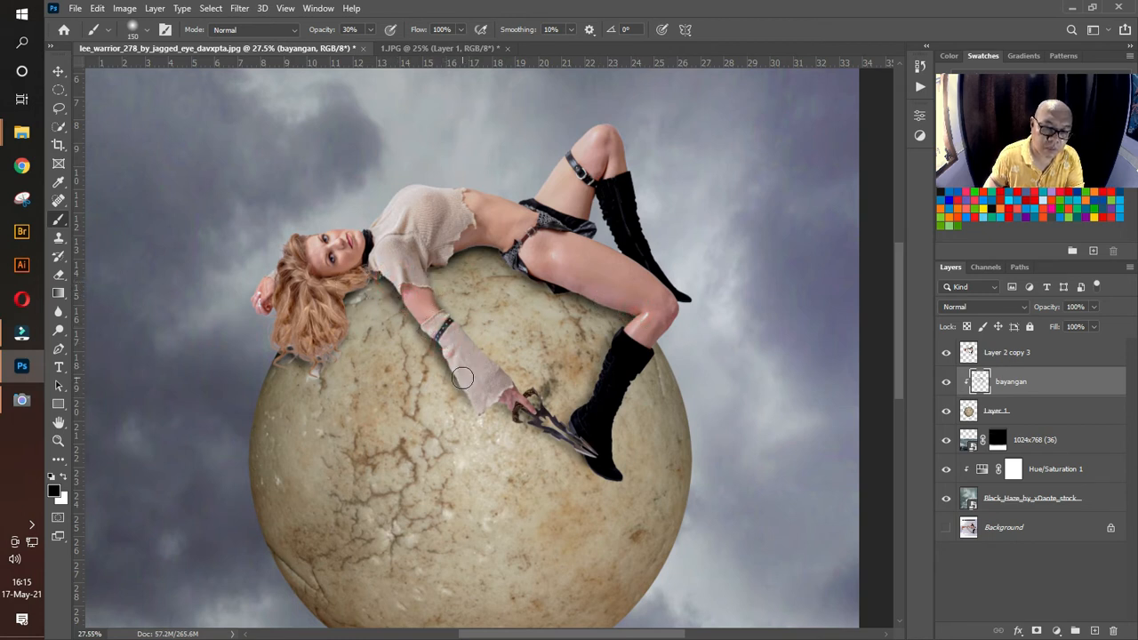
{"action": "mouse_move", "coordinate": [476, 397]}
{"action": "left_mouse_down"}
{"action": "mouse_move", "coordinate": [566, 436]}
{"action": "mouse_move", "coordinate": [581, 392]}
{"action": "mouse_move", "coordinate": [611, 361]}
{"action": "mouse_move", "coordinate": [604, 403]}
{"action": "left_mouse_up"}
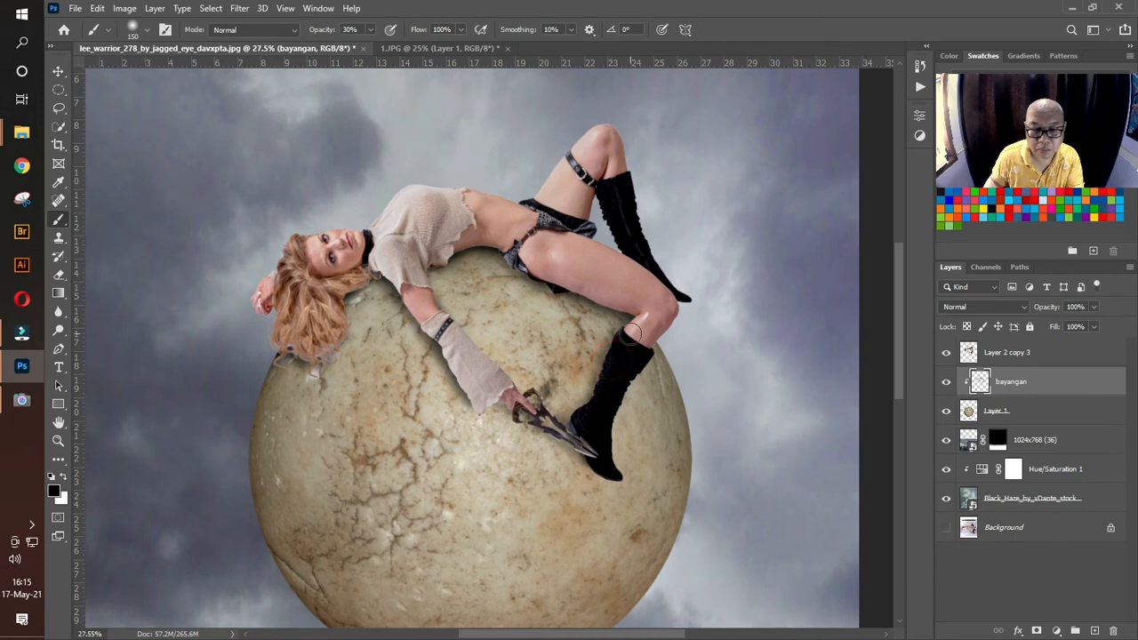
{"action": "mouse_move", "coordinate": [628, 334]}
{"action": "left_mouse_down"}
{"action": "mouse_move", "coordinate": [605, 402]}
{"action": "mouse_move", "coordinate": [574, 424]}
{"action": "mouse_move", "coordinate": [589, 429]}
{"action": "left_mouse_up"}
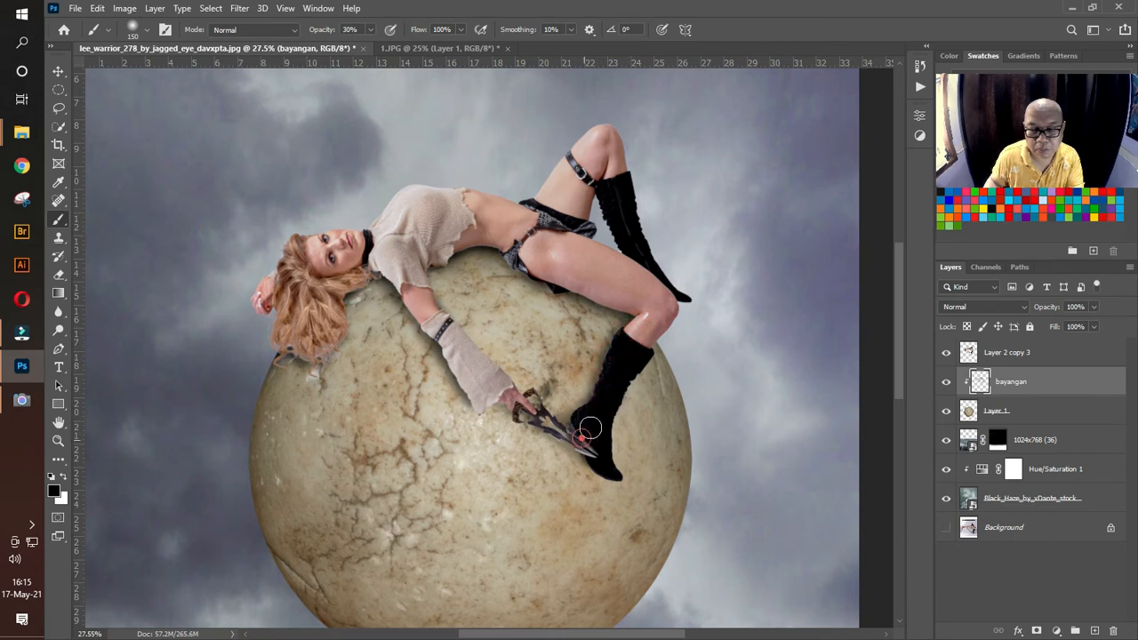
{"action": "mouse_move", "coordinate": [638, 357]}
{"action": "left_mouse_down"}
{"action": "mouse_move", "coordinate": [603, 449]}
{"action": "mouse_move", "coordinate": [604, 405]}
{"action": "left_mouse_up"}
{"action": "key", "text": "bracketleft"}
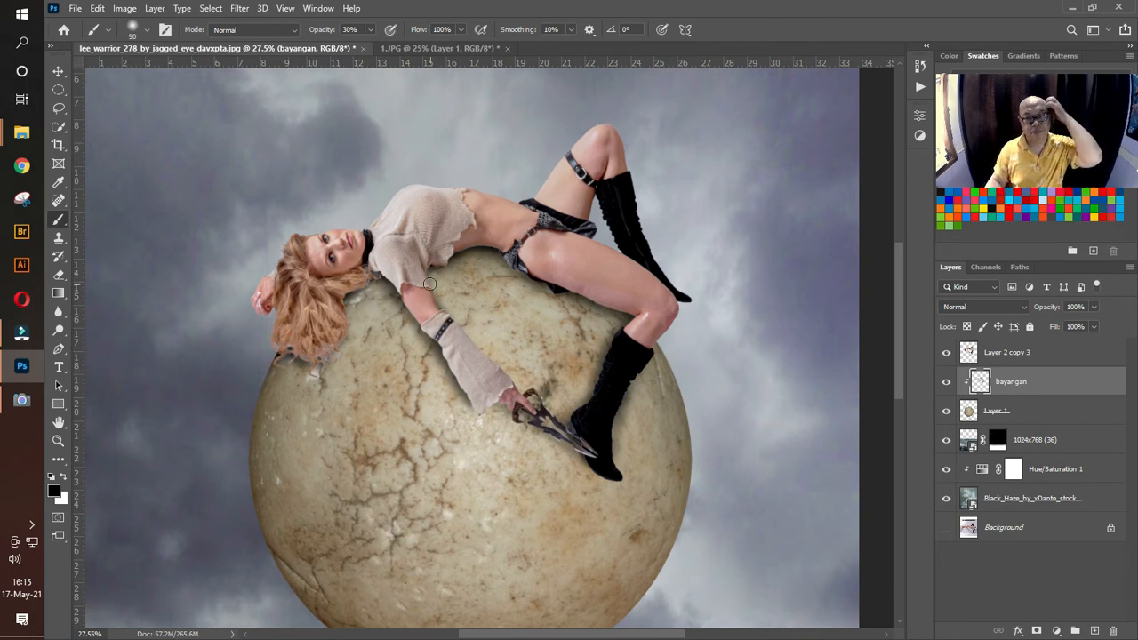
Step: Shade the lower half of the stone ball on the bayangan layer with a 1900 px brush
{"action": "left_click", "coordinate": [59, 442]}
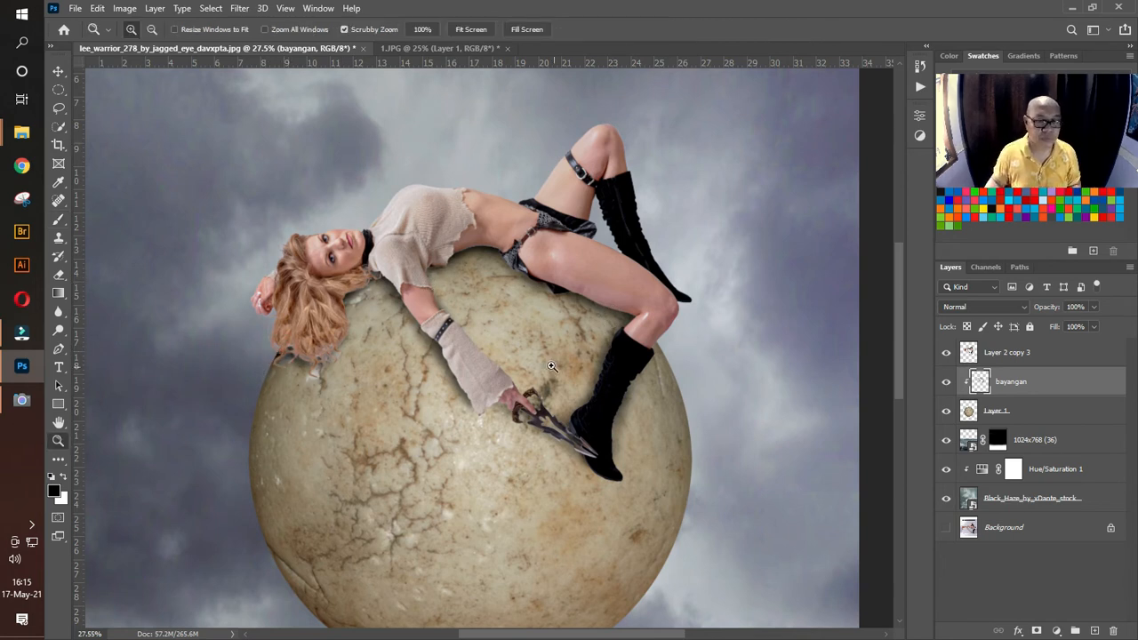
{"action": "left_click_drag", "start_coordinate": [551, 365], "coordinate": [522, 352]}
{"action": "left_click_drag", "start_coordinate": [630, 363], "coordinate": [646, 368]}
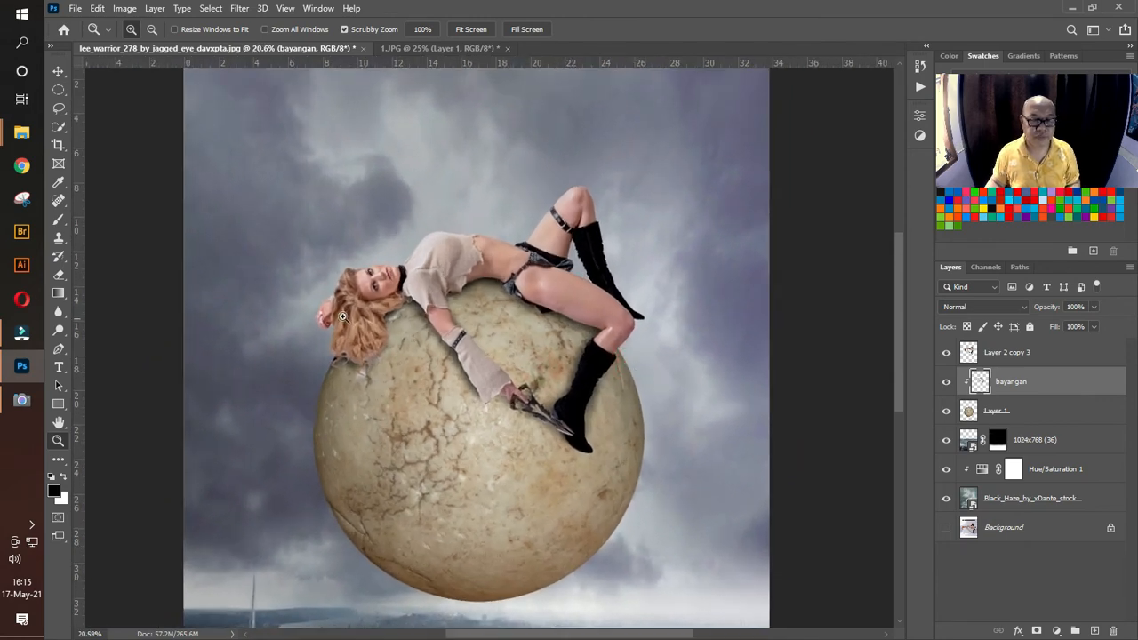
{"action": "left_click", "coordinate": [58, 71]}
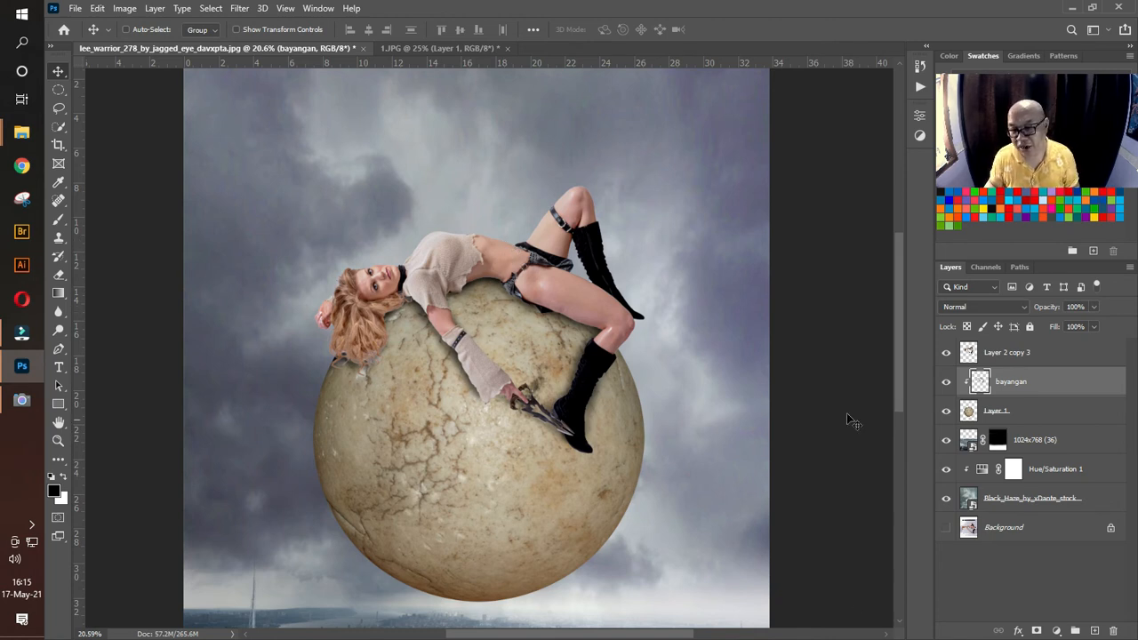
{"action": "left_click", "coordinate": [1015, 411]}
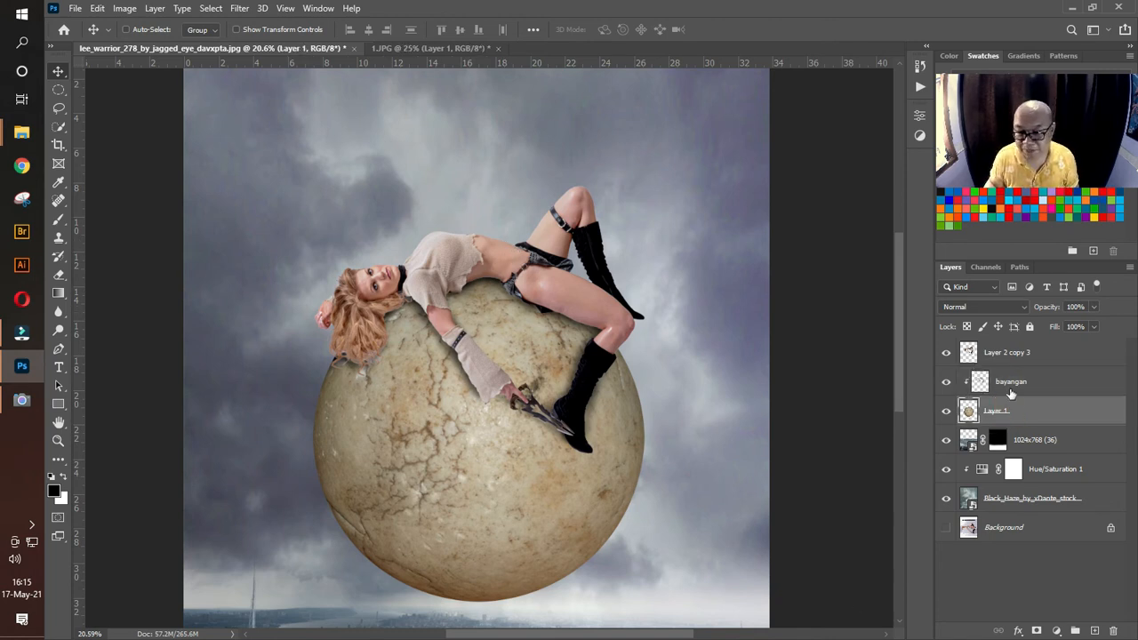
{"action": "left_click", "coordinate": [1007, 384]}
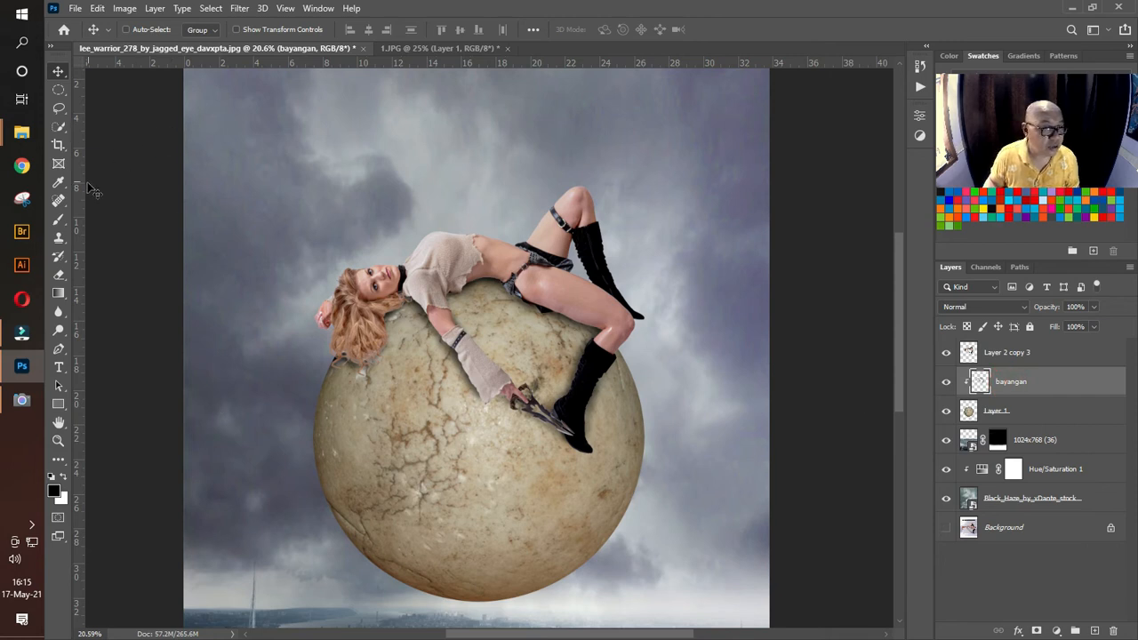
{"action": "left_click", "coordinate": [59, 219]}
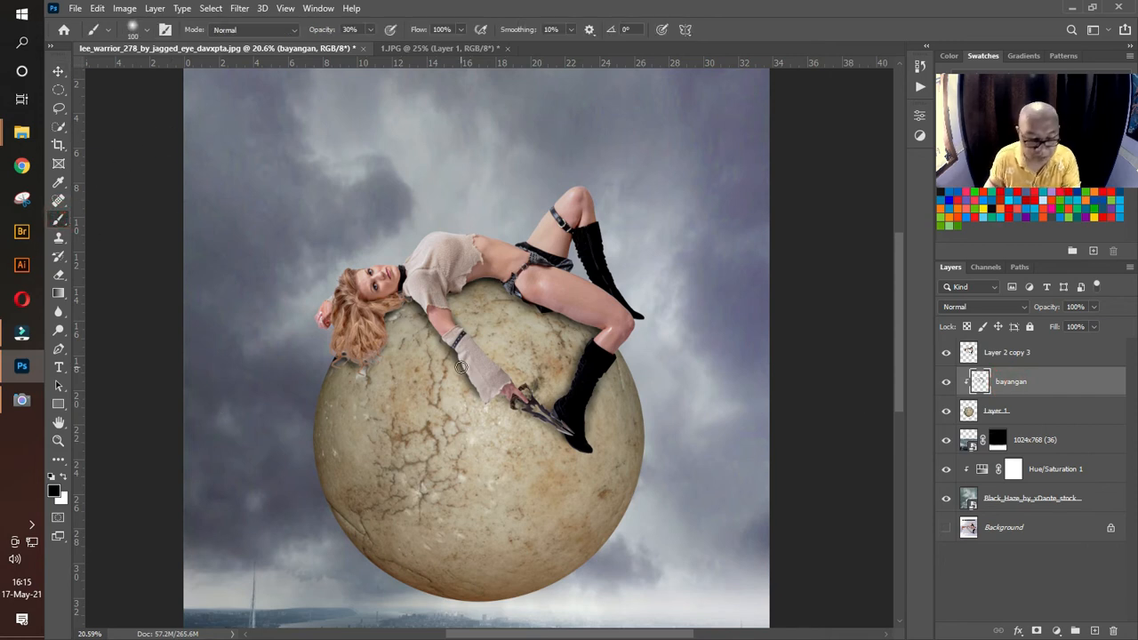
{"action": "key", "text": "bracketright"}
{"action": "key", "text": "bracketright"}
{"action": "key", "text": "bracketright"}
{"action": "key", "text": "bracketright"}
{"action": "key", "text": "bracketright"}
{"action": "key", "text": "bracketright"}
{"action": "key", "text": "bracketright"}
{"action": "key", "text": "bracketright"}
{"action": "key", "text": "bracketright"}
{"action": "key", "text": "bracketright"}
{"action": "key", "text": "bracketright"}
{"action": "key", "text": "bracketright"}
{"action": "key", "text": "bracketright"}
{"action": "key", "text": "bracketright"}
{"action": "key", "text": "bracketright"}
{"action": "key", "text": "bracketright"}
{"action": "key", "text": "bracketright"}
{"action": "key", "text": "bracketright"}
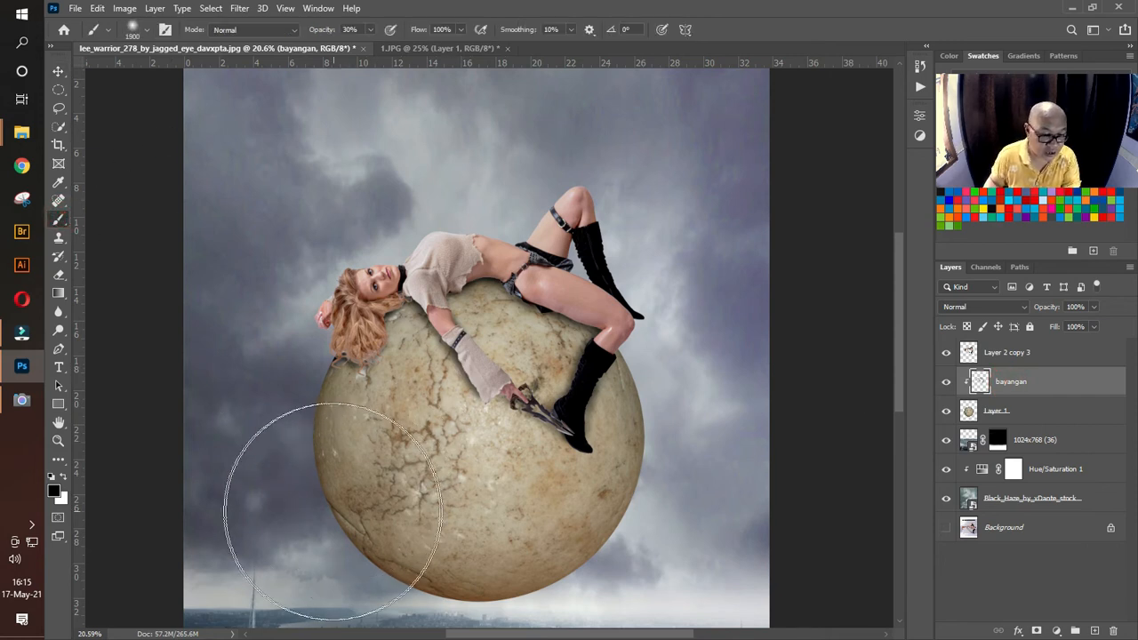
{"action": "mouse_move", "coordinate": [304, 517]}
{"action": "left_mouse_down"}
{"action": "mouse_move", "coordinate": [366, 597]}
{"action": "mouse_move", "coordinate": [419, 620]}
{"action": "mouse_move", "coordinate": [521, 623]}
{"action": "mouse_move", "coordinate": [643, 592]}
{"action": "mouse_move", "coordinate": [723, 543]}
{"action": "mouse_move", "coordinate": [745, 419]}
{"action": "left_mouse_up"}
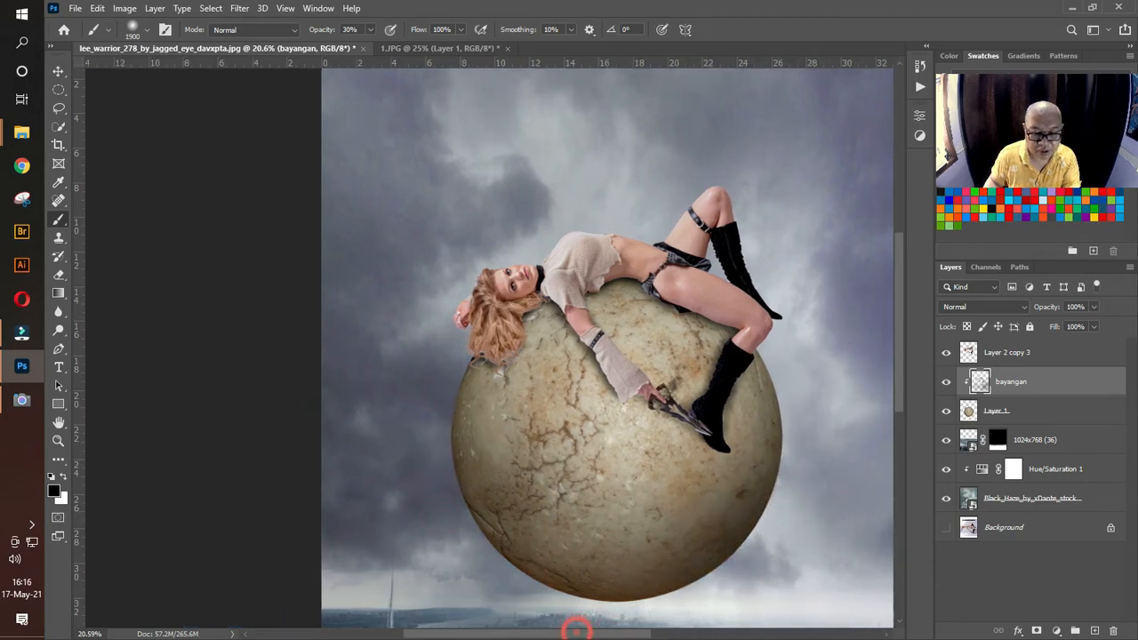
Step: Darken the ball's underside and both lower side edges further with the 1900 px brush
{"action": "scroll", "coordinate": [583, 627], "scroll_direction": "left", "scroll_amount": 3}
{"action": "scroll", "coordinate": [602, 360], "scroll_direction": "down", "scroll_amount": 5}
{"action": "scroll", "coordinate": [602, 361], "scroll_direction": "right", "scroll_amount": 3}
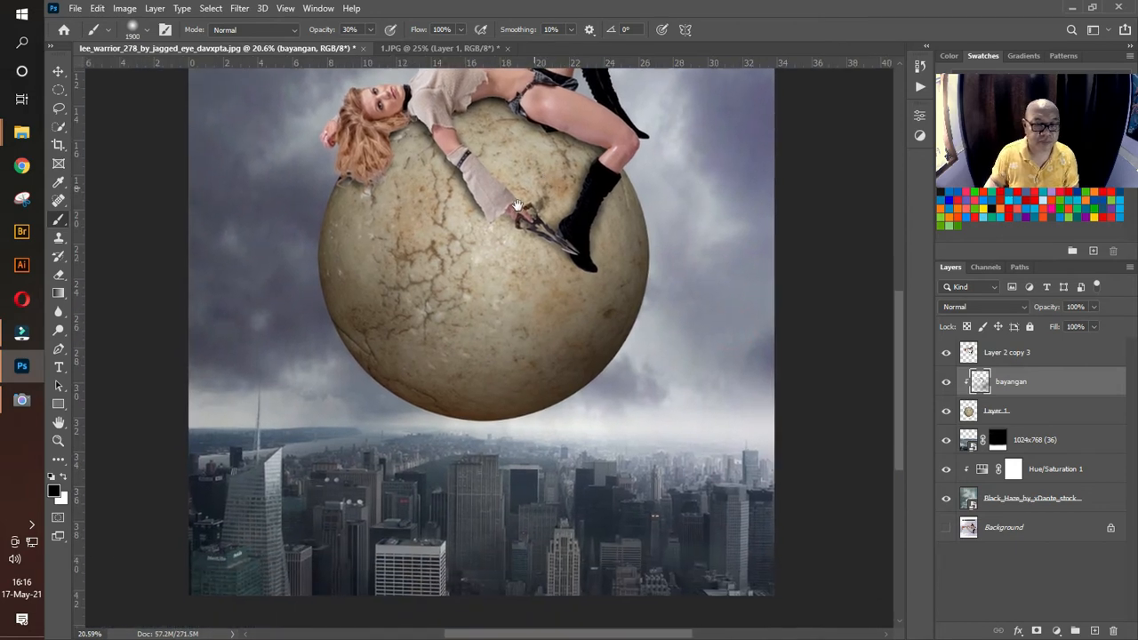
{"action": "mouse_move", "coordinate": [376, 432]}
{"action": "left_mouse_down"}
{"action": "mouse_move", "coordinate": [420, 465]}
{"action": "mouse_move", "coordinate": [567, 480]}
{"action": "mouse_move", "coordinate": [663, 456]}
{"action": "left_mouse_up"}
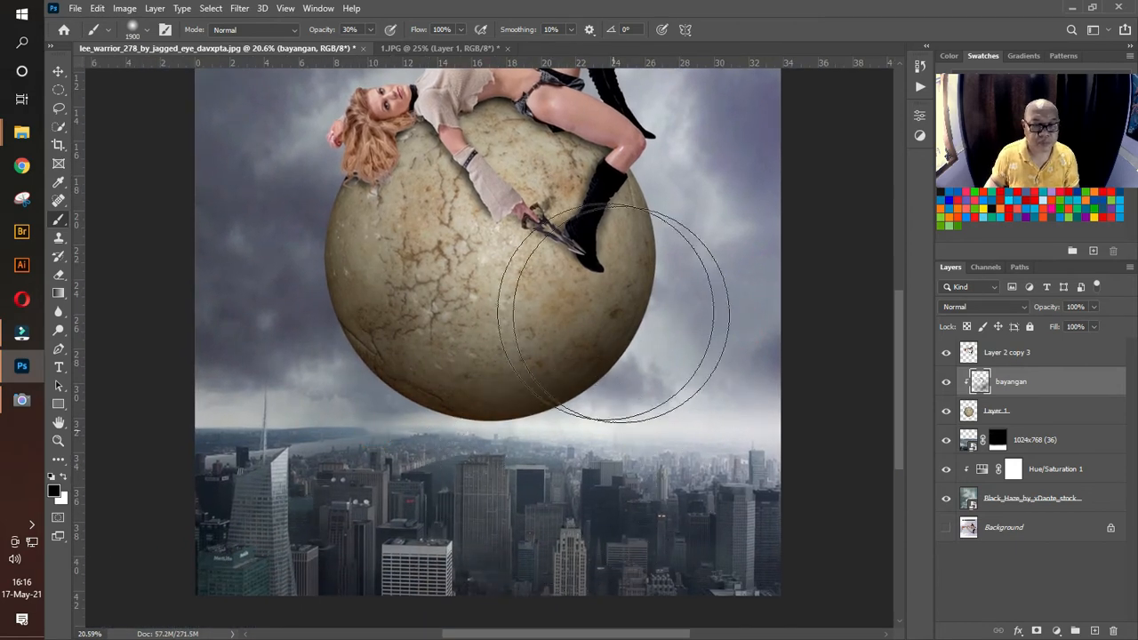
{"action": "scroll", "coordinate": [736, 381], "scroll_direction": "up", "scroll_amount": 3}
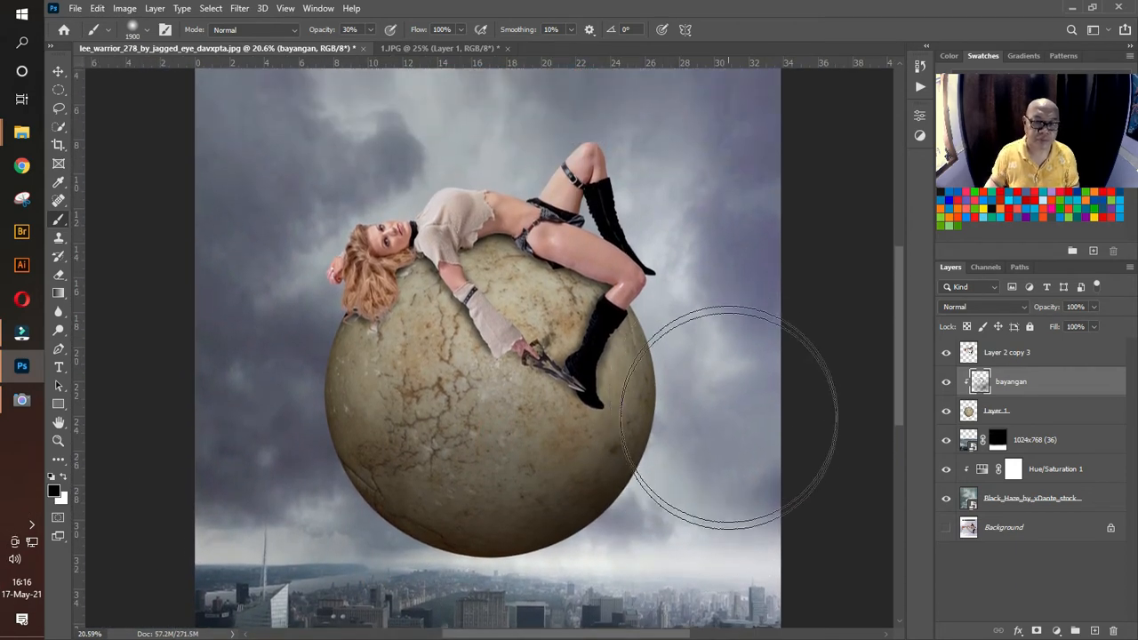
{"action": "left_click", "coordinate": [730, 447]}
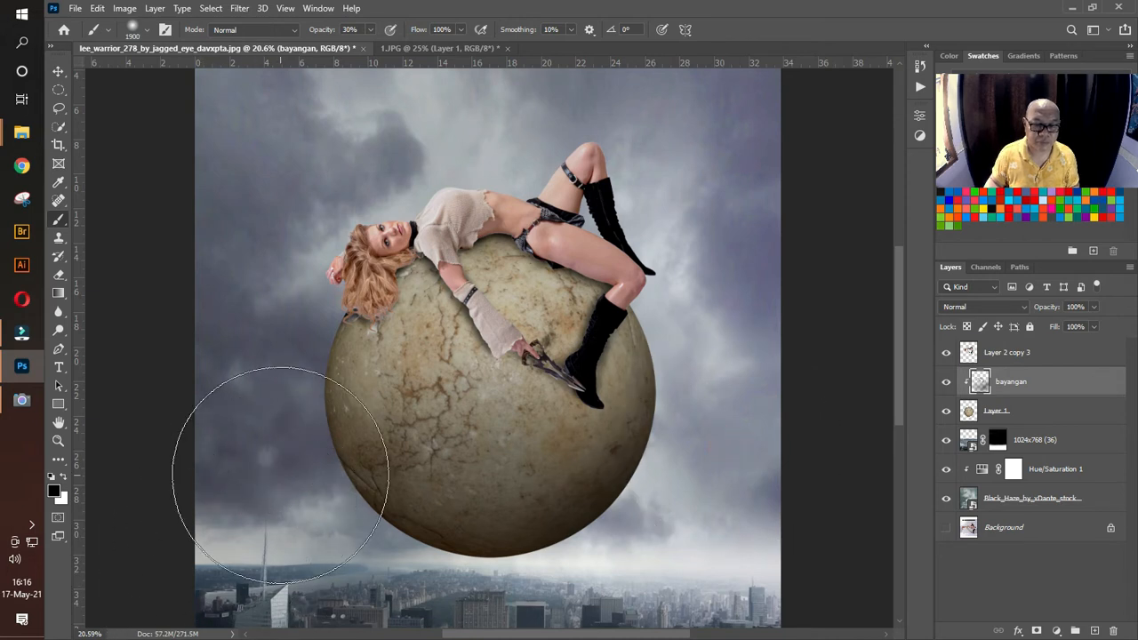
{"action": "left_click", "coordinate": [280, 474]}
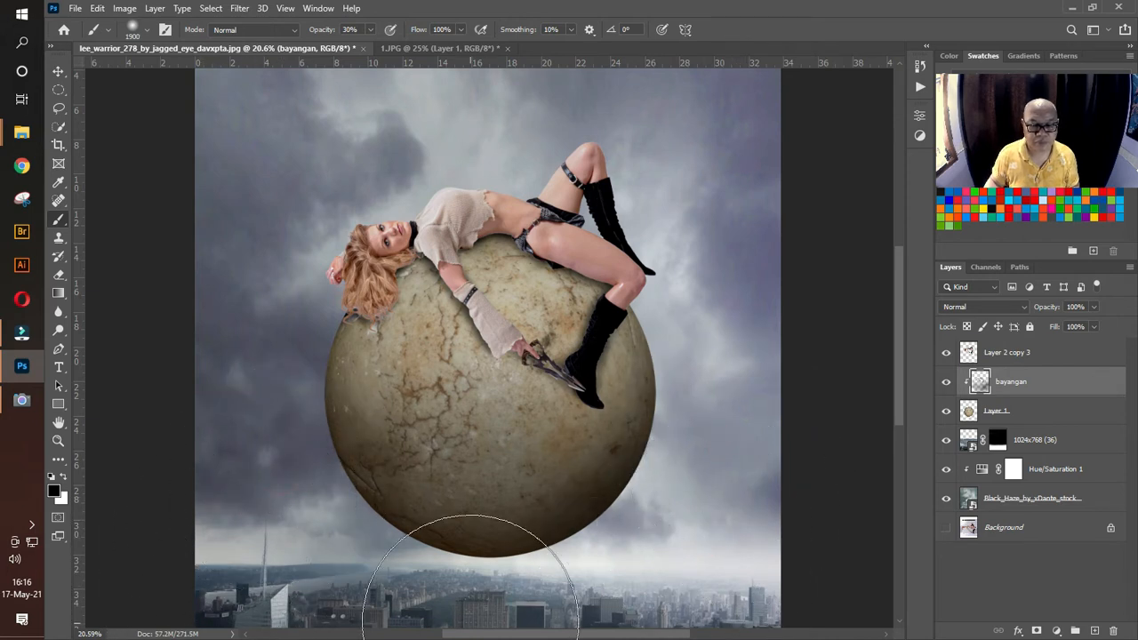
Step: Reduce the brush to 1000 px and darken the bottom rim of the stone ball
{"action": "key", "text": "bracketleft"}
{"action": "key", "text": "bracketleft"}
{"action": "key", "text": "bracketleft"}
{"action": "key", "text": "bracketleft"}
{"action": "key", "text": "bracketleft"}
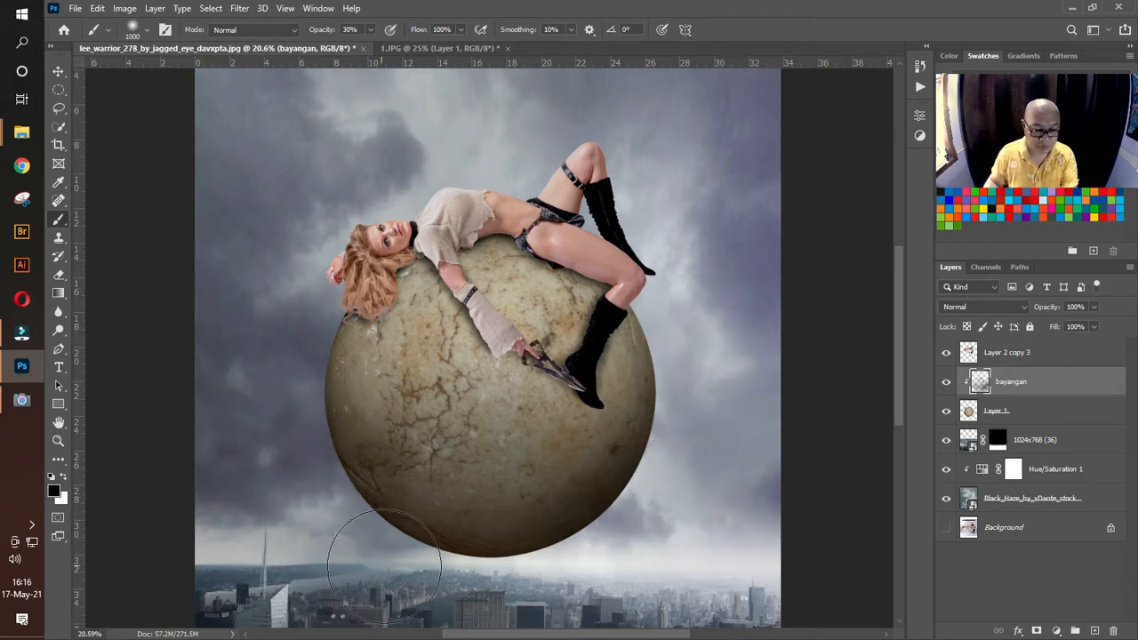
{"action": "left_click", "coordinate": [620, 551]}
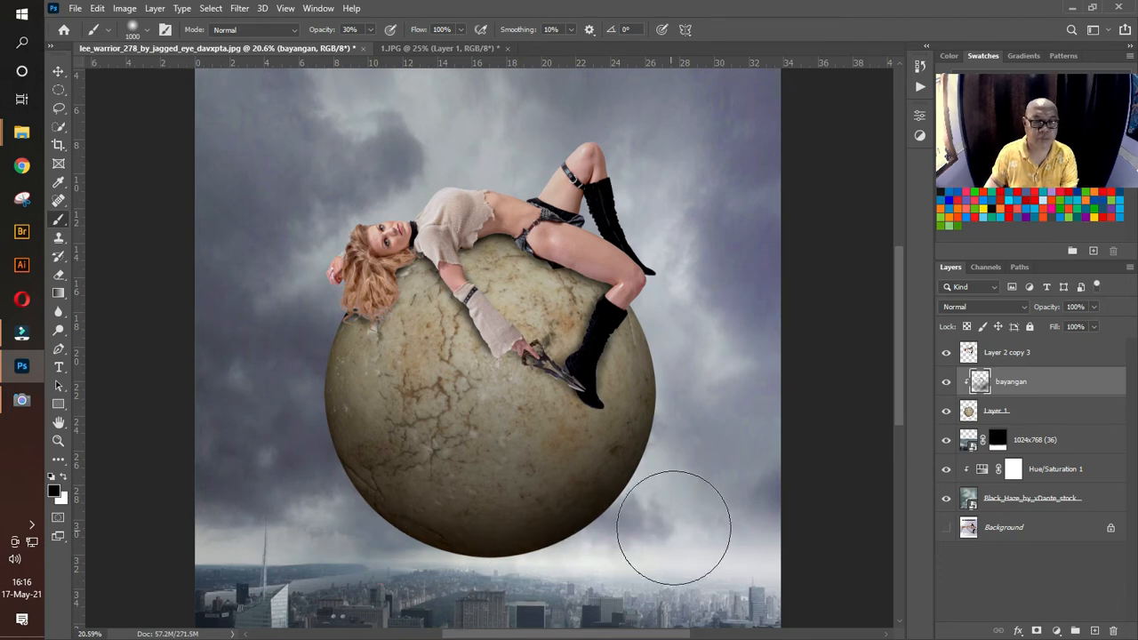
Step: Compare the composite with and without the bayangan layer's shading
{"action": "left_click", "coordinate": [58, 440]}
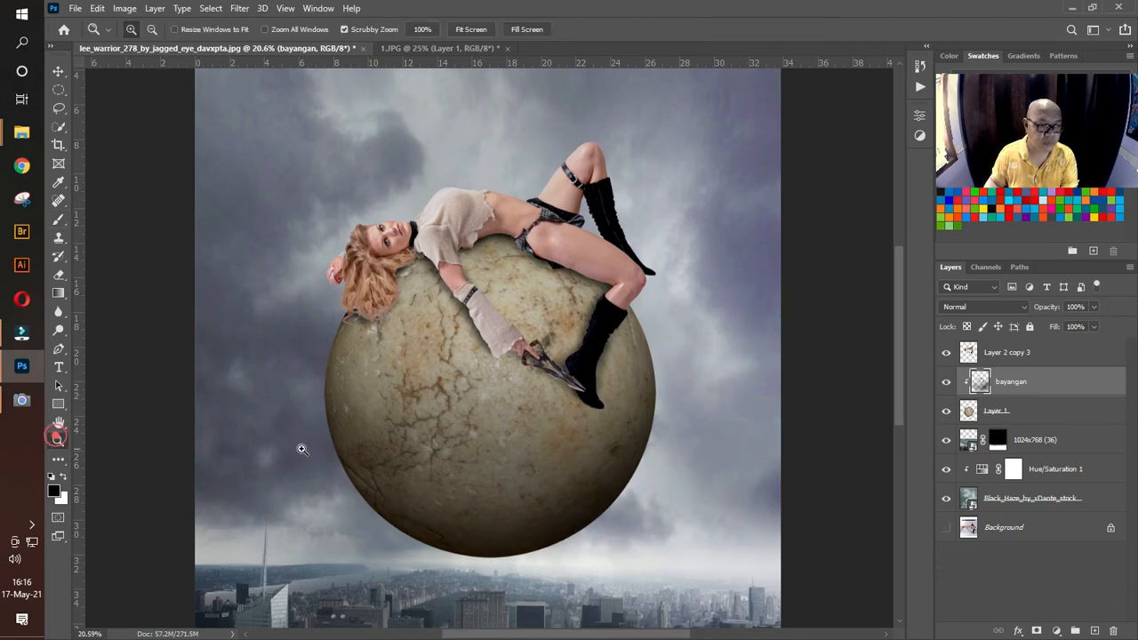
{"action": "left_click", "coordinate": [573, 381], "text": "alt"}
{"action": "left_click", "coordinate": [675, 376]}
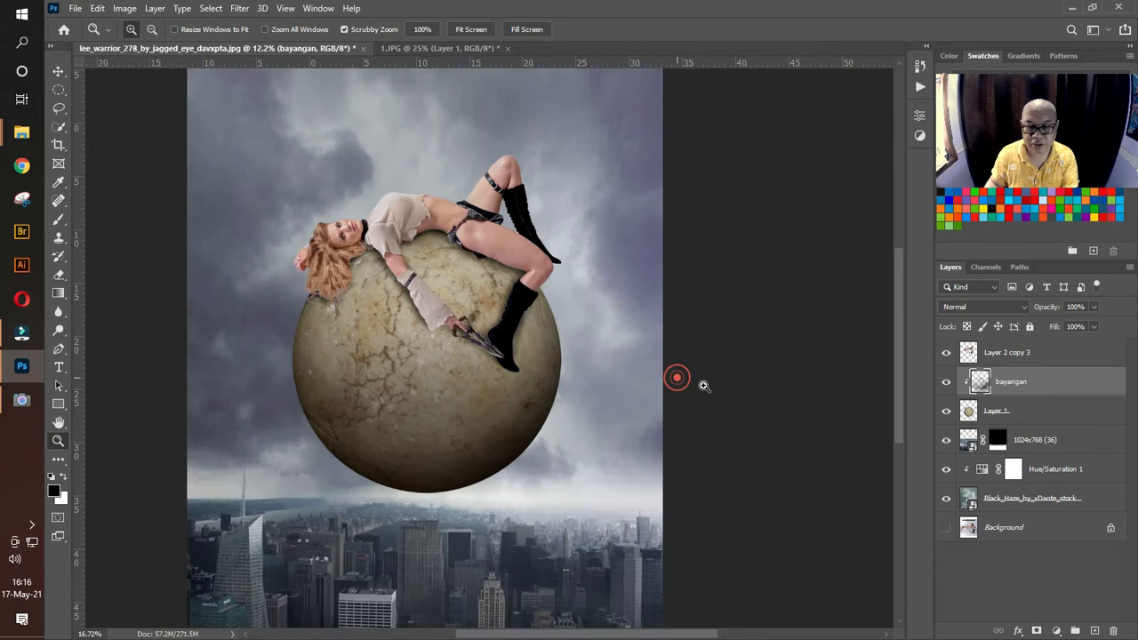
{"action": "left_click", "coordinate": [946, 382]}
{"action": "left_click", "coordinate": [946, 383]}
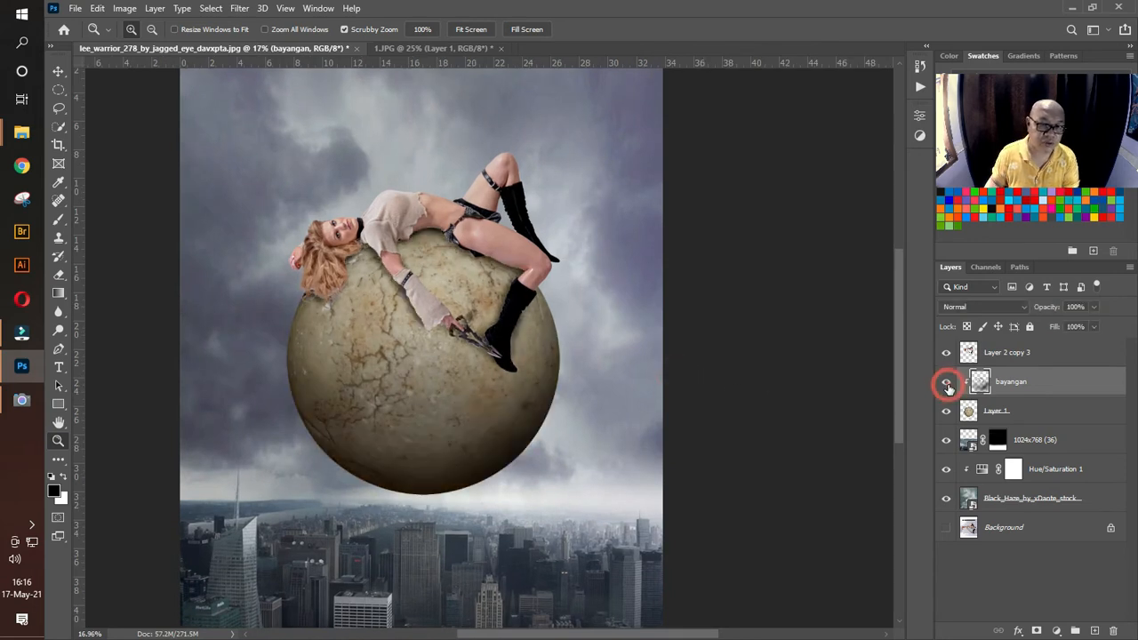
{"action": "left_click", "coordinate": [946, 382]}
{"action": "left_click", "coordinate": [946, 382]}
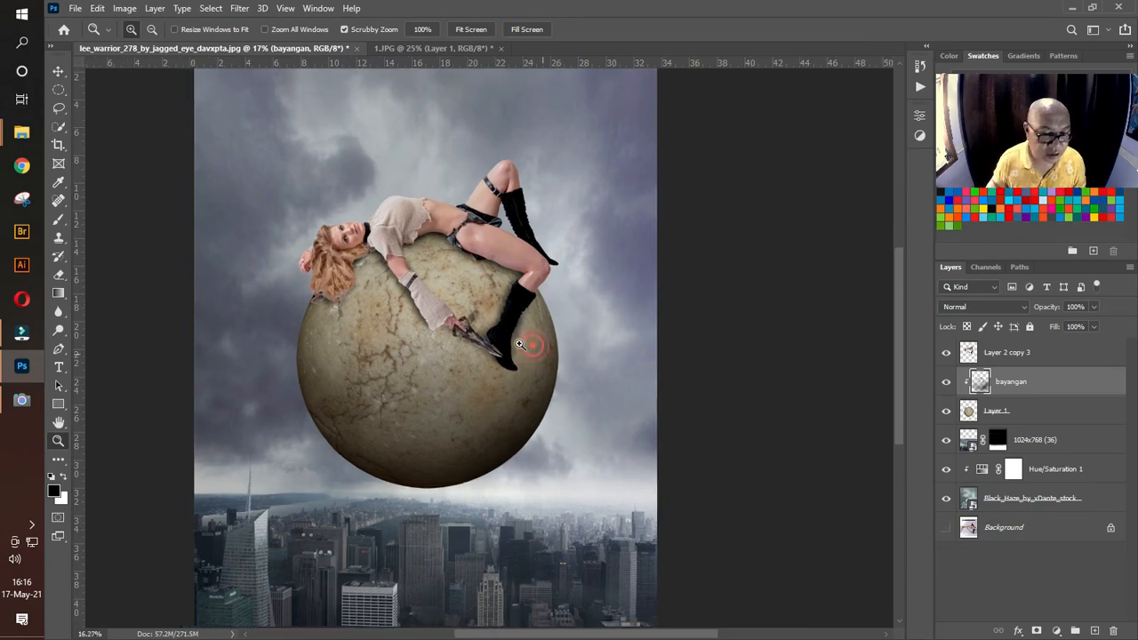
{"action": "left_click", "coordinate": [524, 337], "text": "alt"}
{"action": "mouse_move", "coordinate": [538, 368]}
{"action": "left_mouse_down"}
{"action": "mouse_move", "coordinate": [560, 373]}
{"action": "mouse_move", "coordinate": [549, 379]}
{"action": "left_mouse_up"}
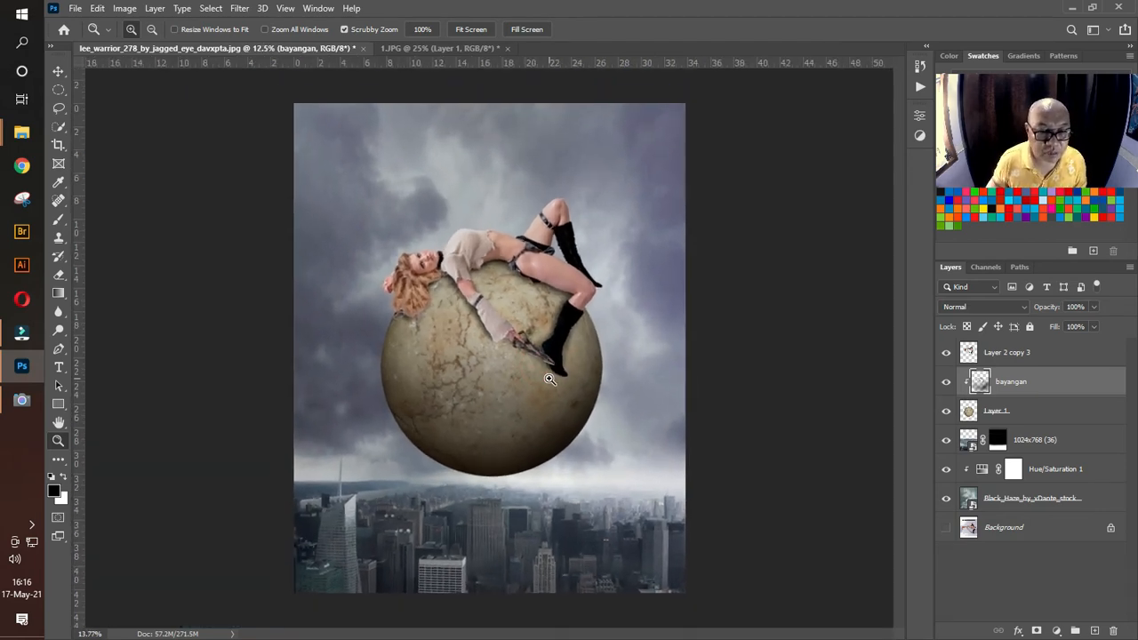
{"action": "left_click", "coordinate": [554, 384]}
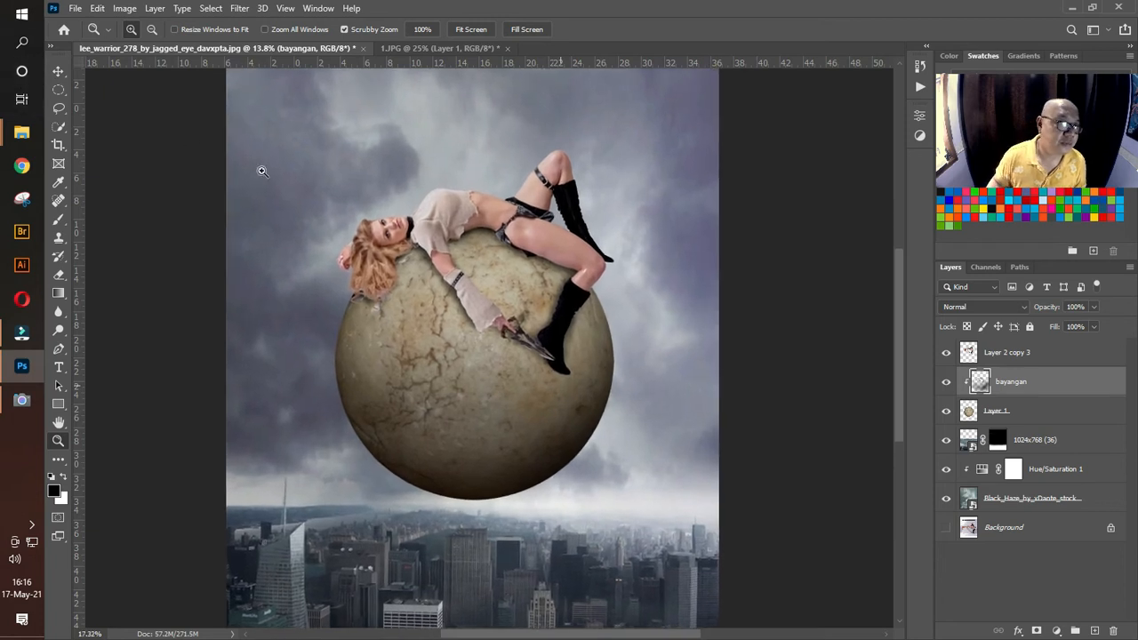
{"action": "left_click_drag", "start_coordinate": [389, 233], "coordinate": [381, 235]}
{"action": "key", "text": "v"}
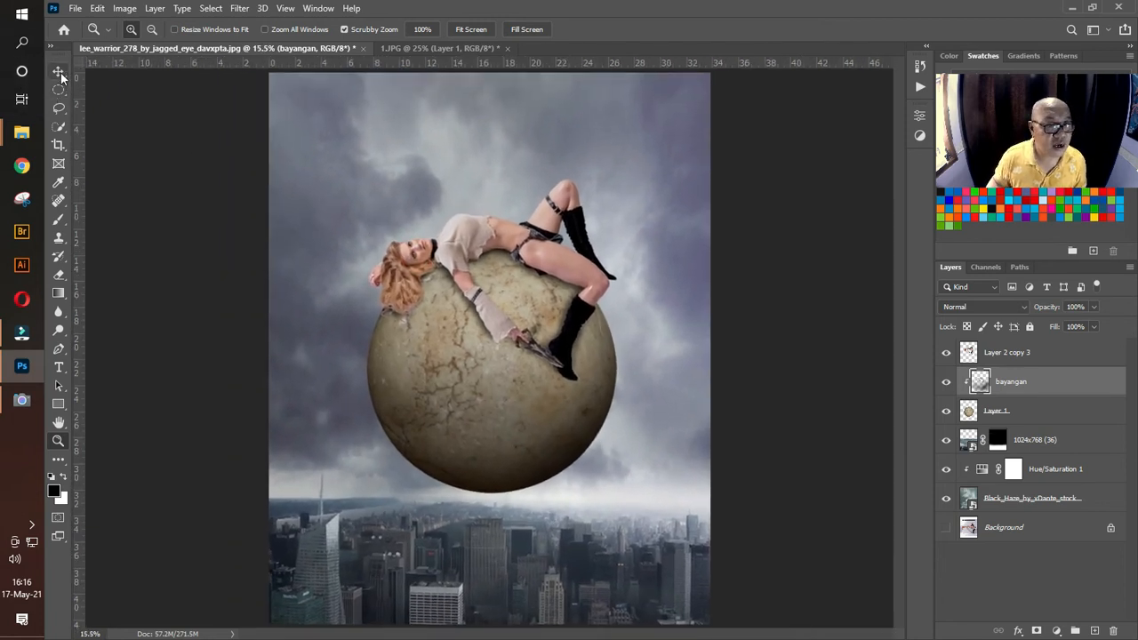
{"action": "left_click", "coordinate": [769, 338]}
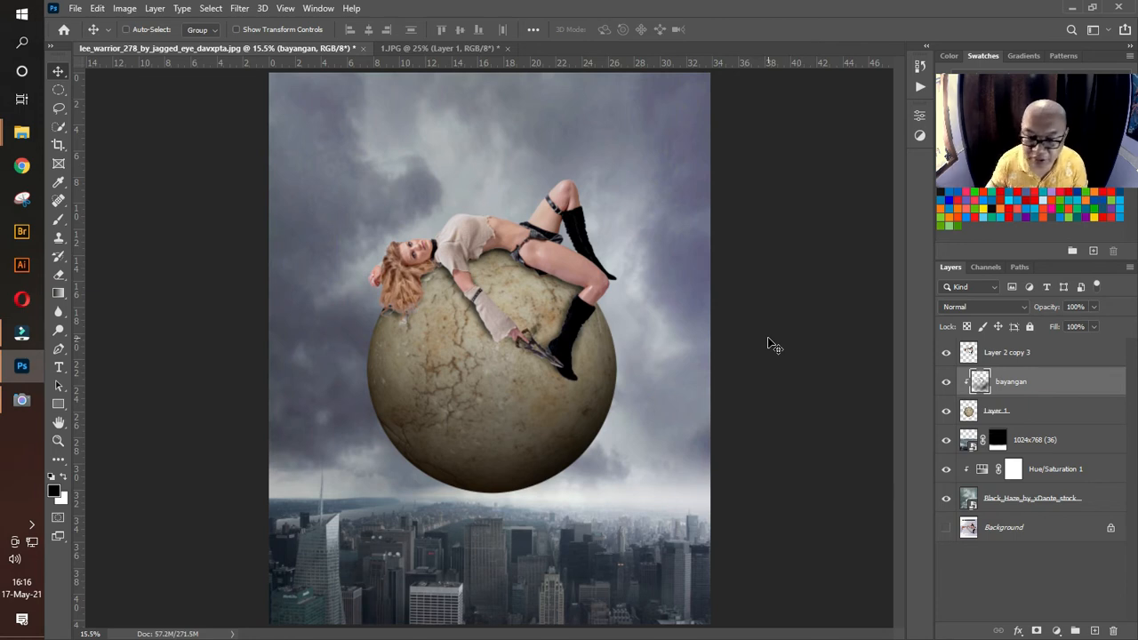
Step: Add a Photo Filter adjustment layer above Layer 2 copy 3
{"action": "left_click", "coordinate": [1036, 360]}
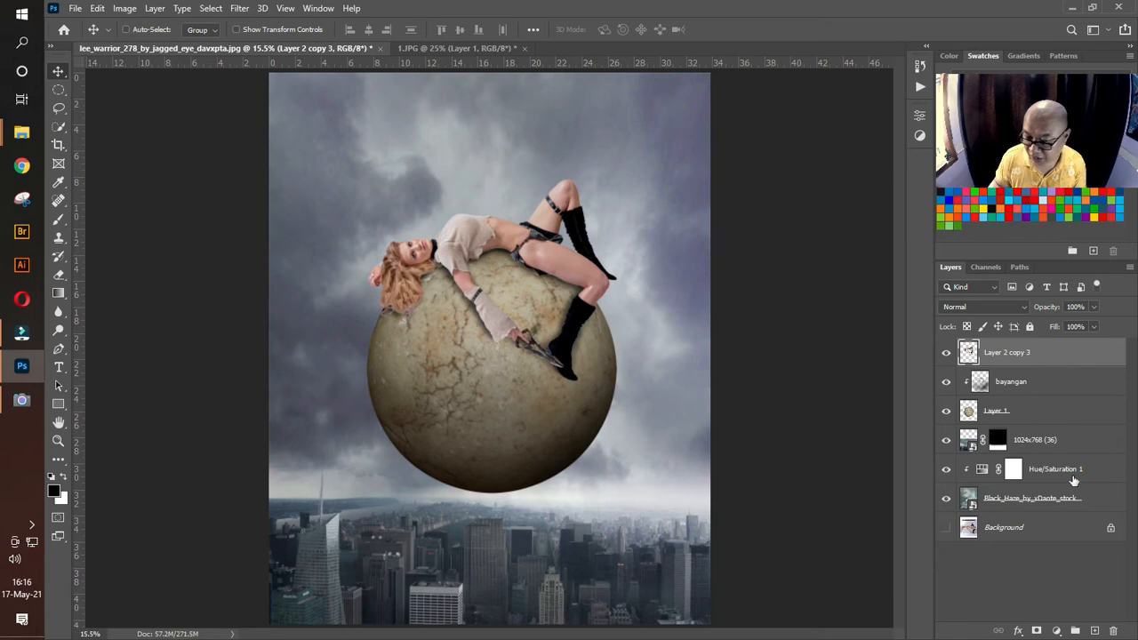
{"action": "left_click", "coordinate": [1058, 630]}
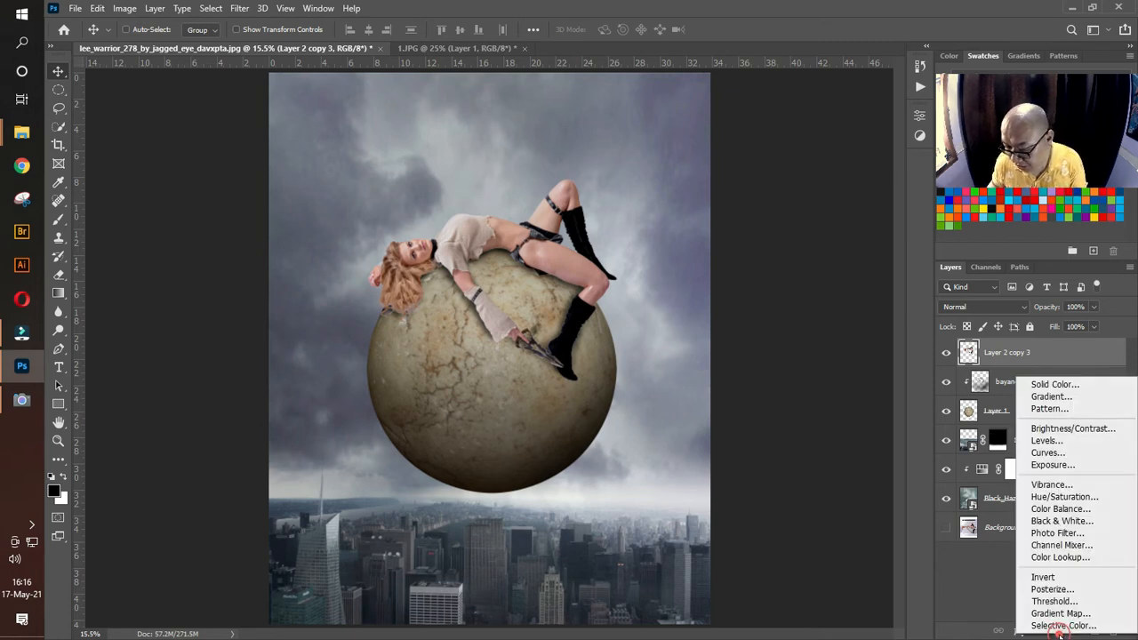
{"action": "left_click", "coordinate": [980, 612]}
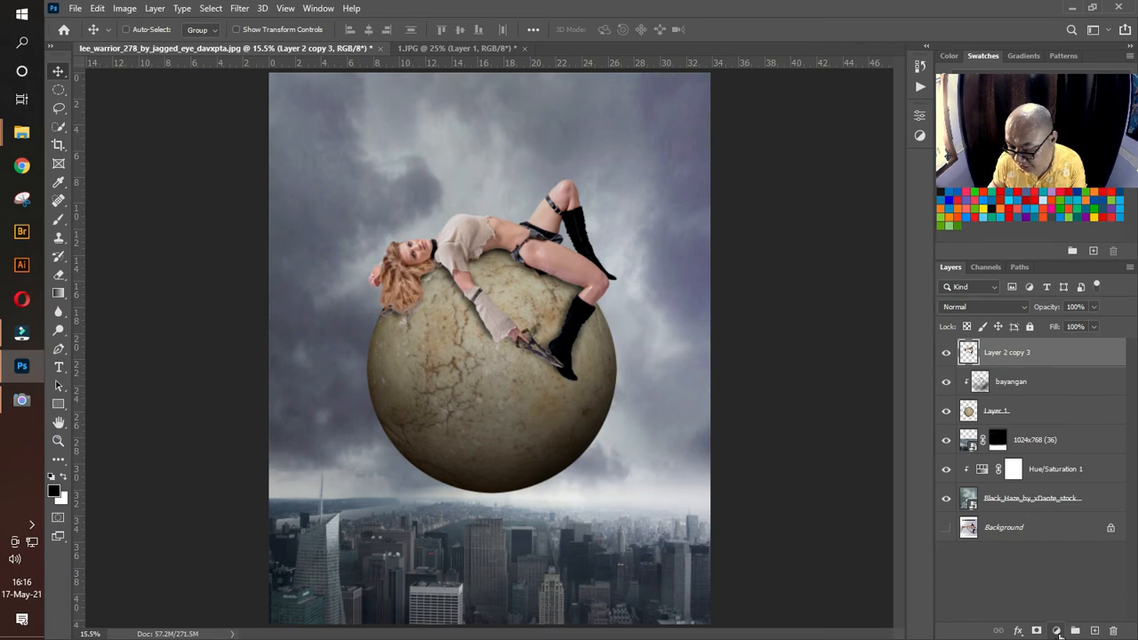
{"action": "left_click", "coordinate": [1057, 630]}
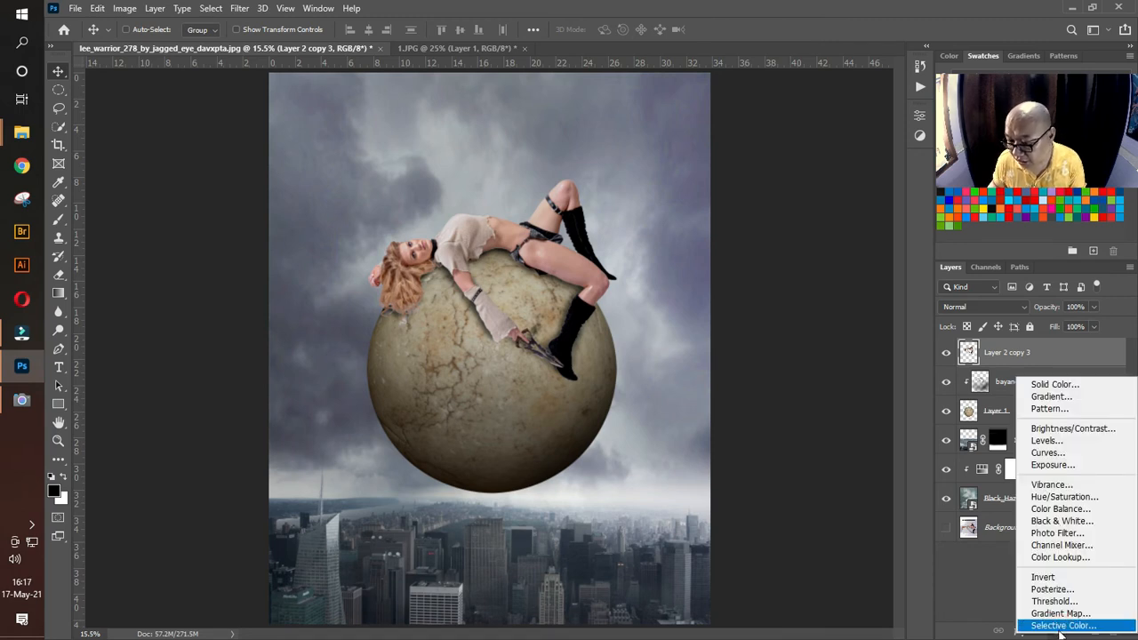
{"action": "left_click", "coordinate": [1054, 534]}
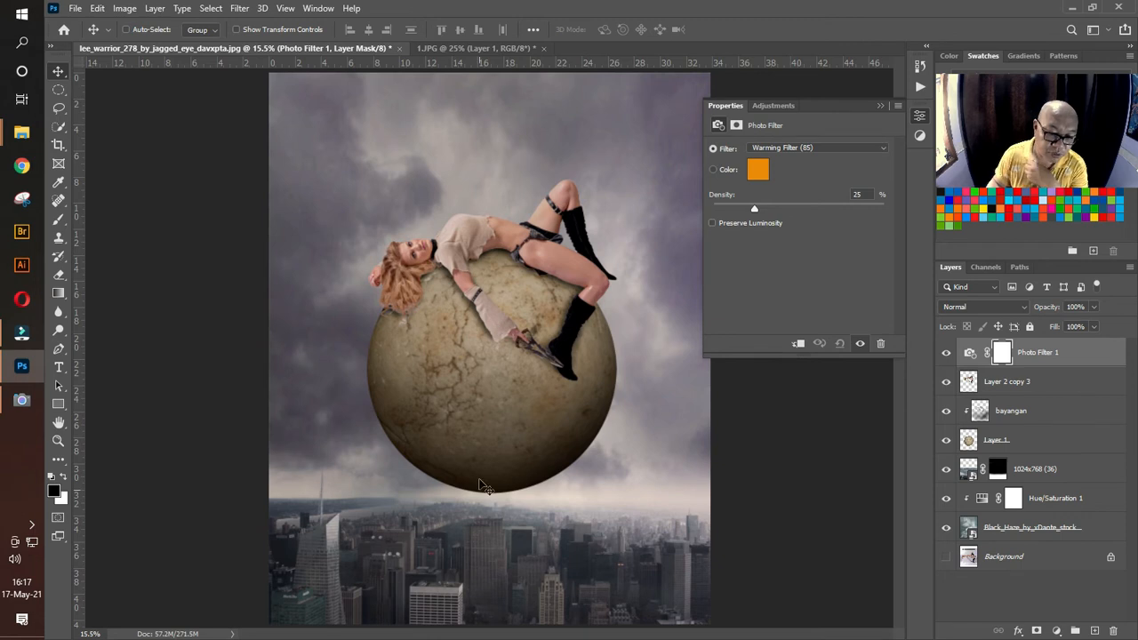
Step: Try the Cooling Filter (80), Green and Magenta presets on the photo filter
{"action": "left_click", "coordinate": [802, 149]}
{"action": "left_click", "coordinate": [802, 197]}
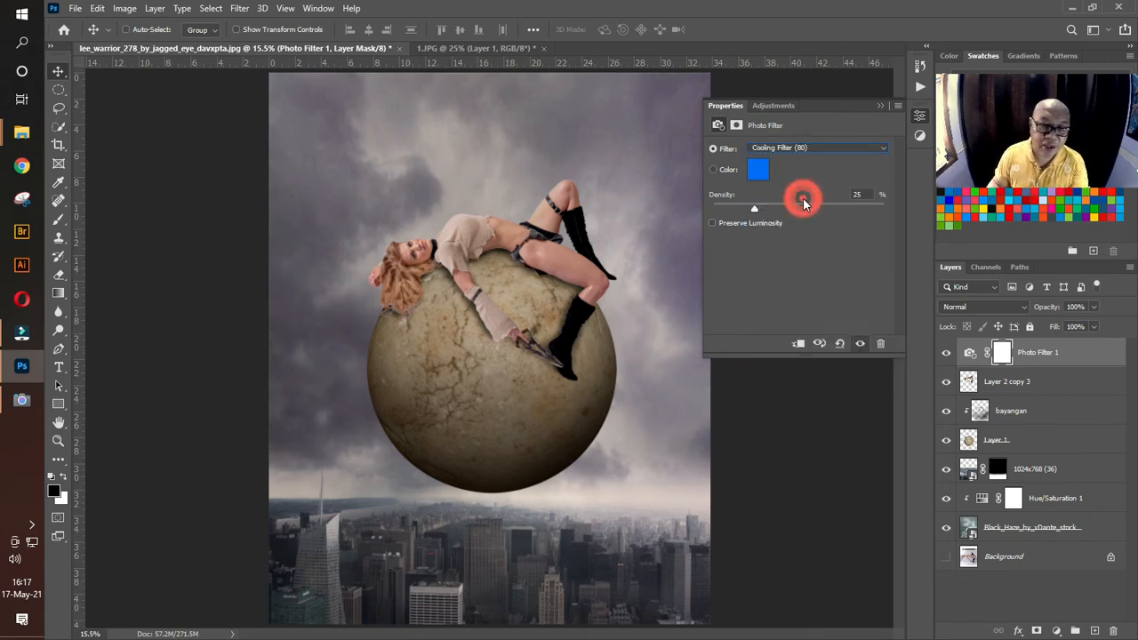
{"action": "left_click", "coordinate": [830, 150]}
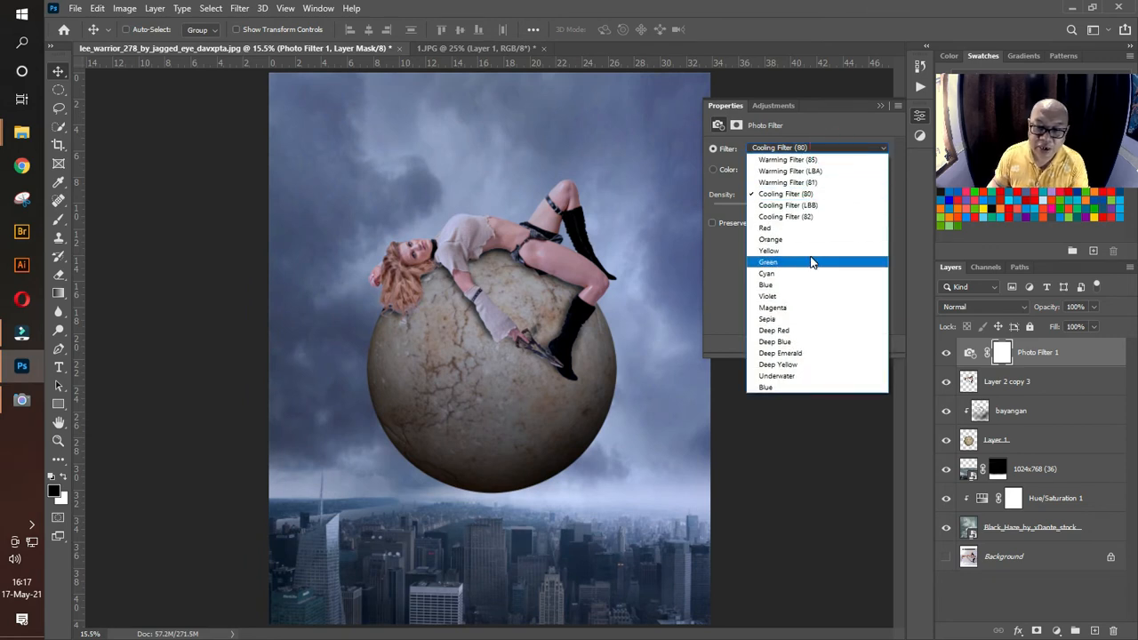
{"action": "left_click", "coordinate": [808, 258]}
{"action": "left_click", "coordinate": [831, 149]}
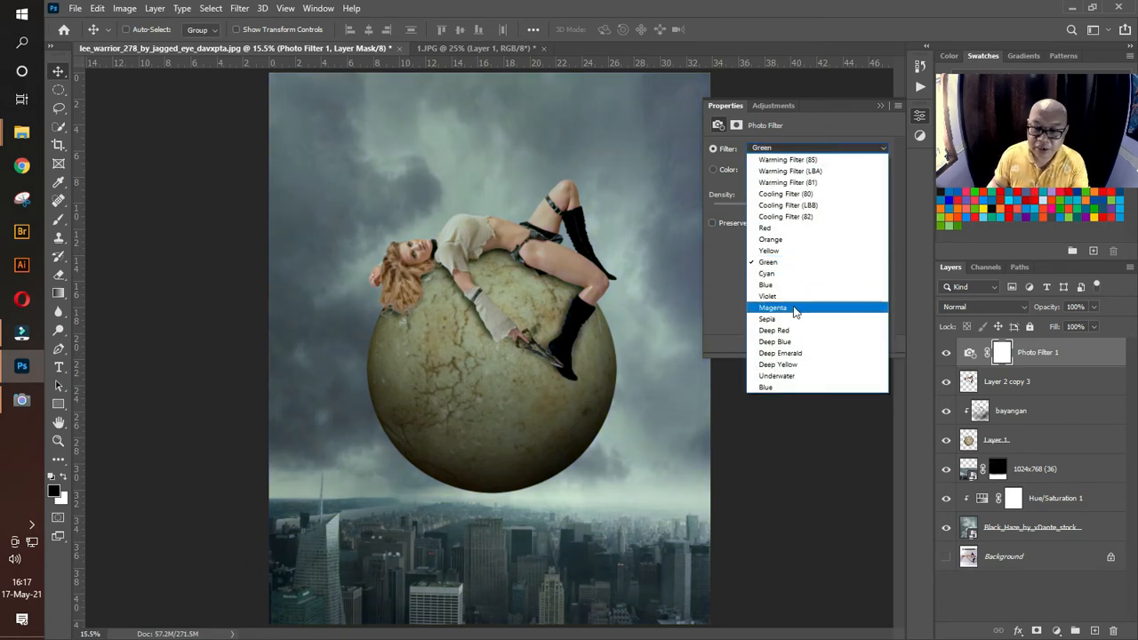
{"action": "left_click", "coordinate": [787, 309]}
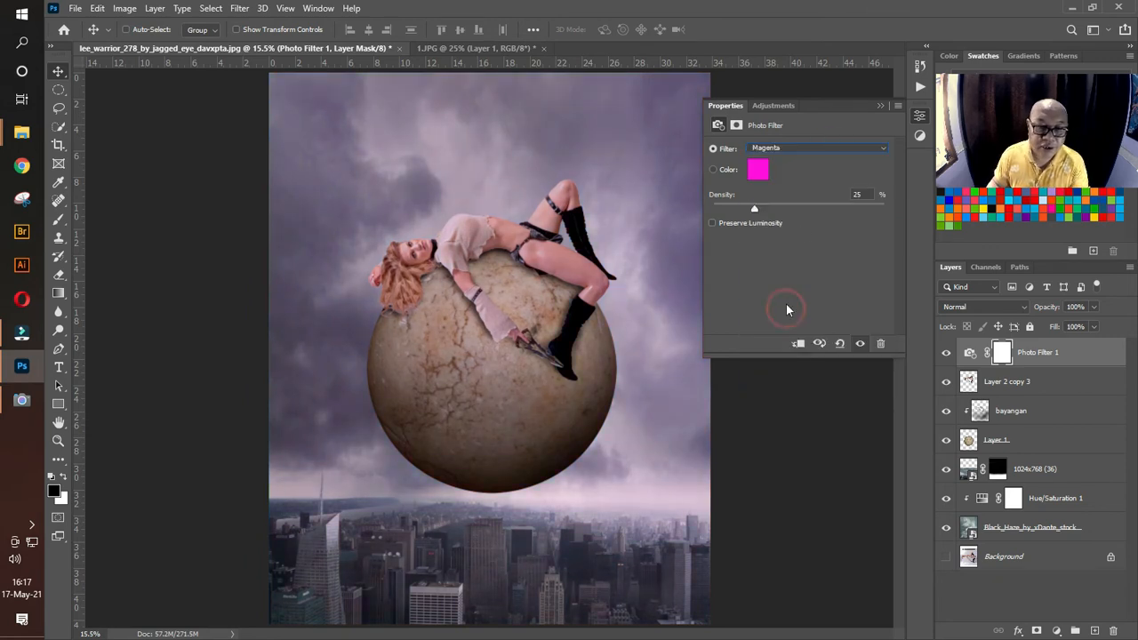
Step: Set the photo filter to Sepia with a density of 32%
{"action": "left_click", "coordinate": [826, 150]}
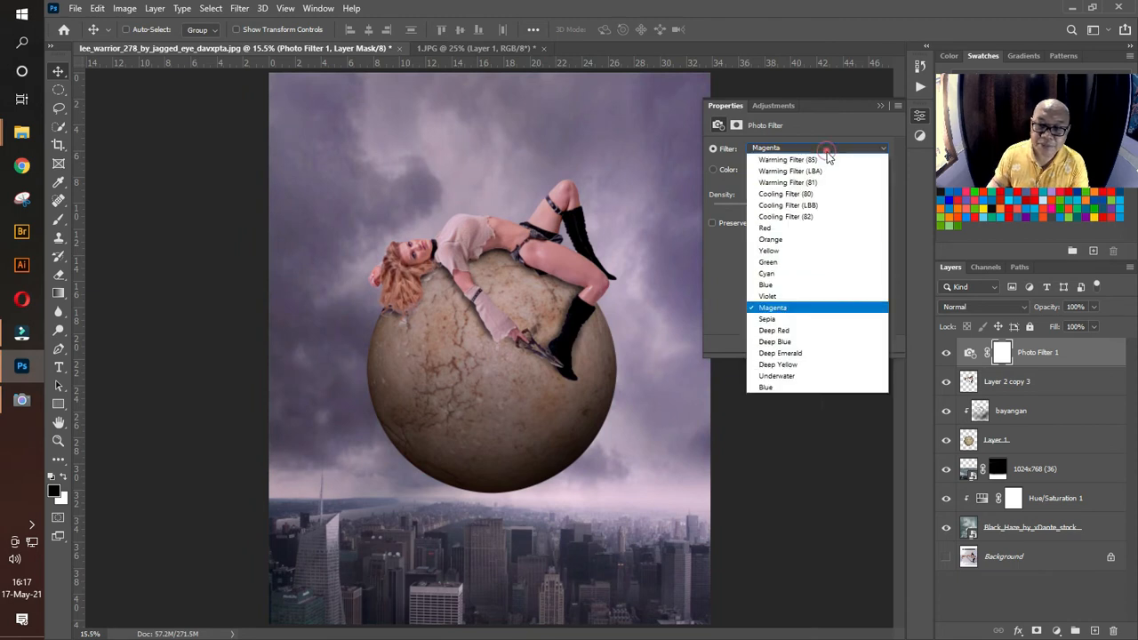
{"action": "left_click", "coordinate": [791, 319]}
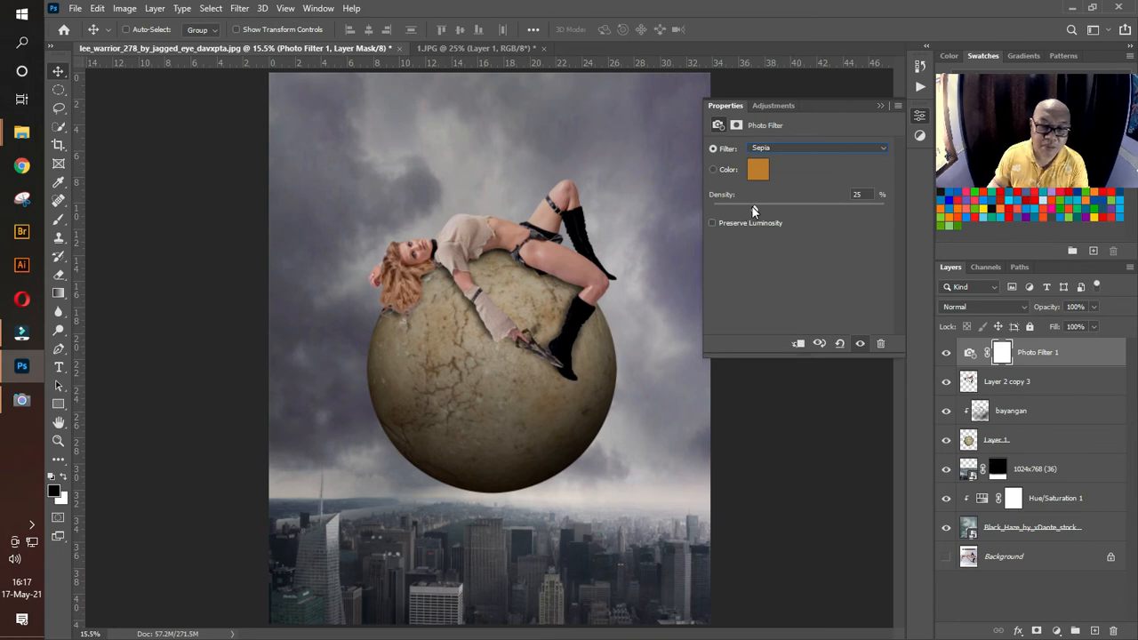
{"action": "left_click_drag", "start_coordinate": [752, 211], "coordinate": [767, 215]}
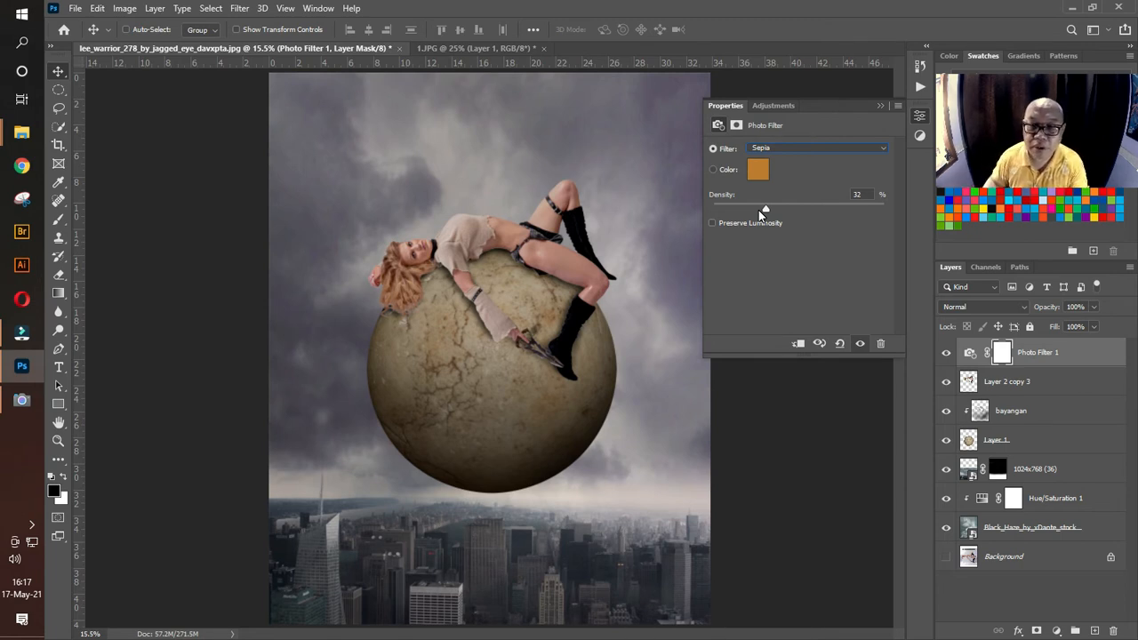
{"action": "left_click", "coordinate": [879, 105]}
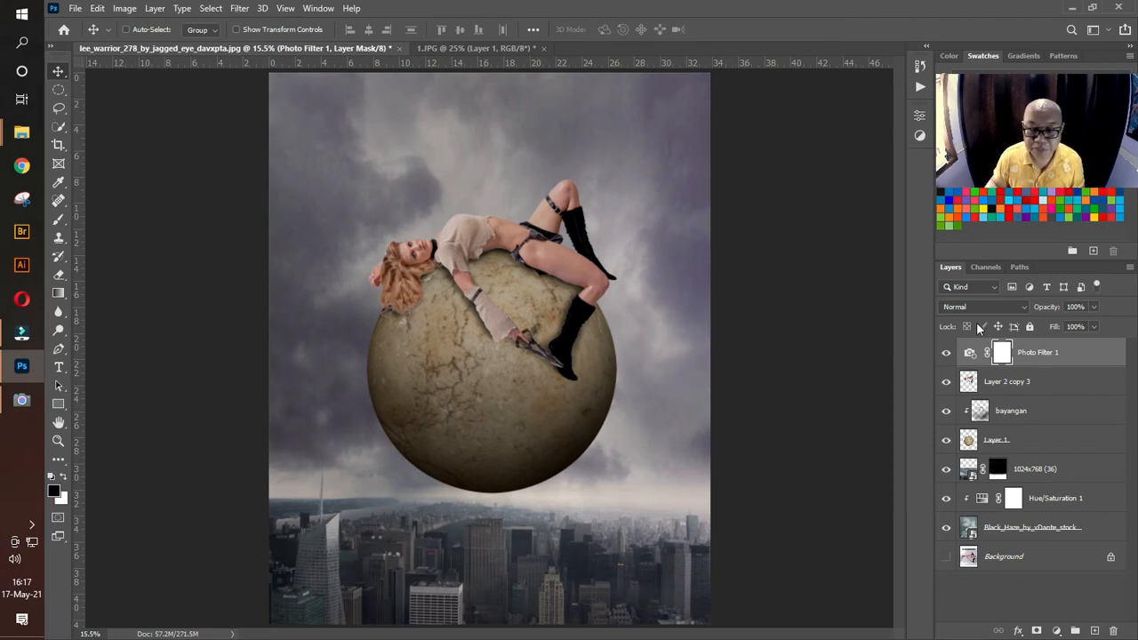
Step: Compare the composite with and without the Sepia photo filter and inspect the whole picture
{"action": "left_click", "coordinate": [948, 353]}
{"action": "left_click", "coordinate": [948, 352]}
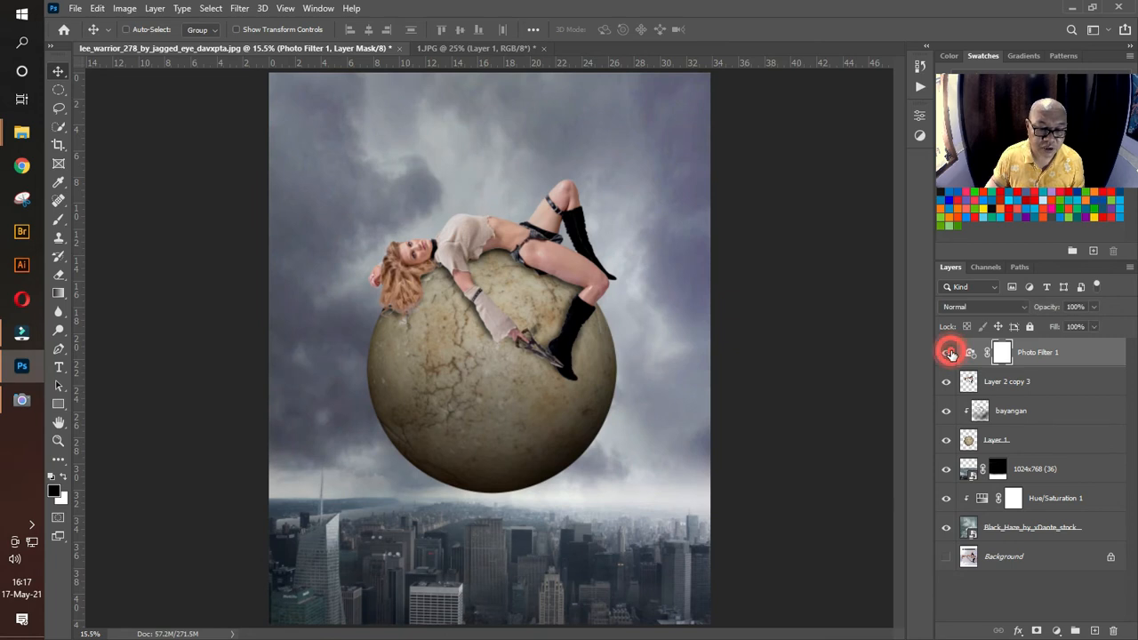
{"action": "left_click", "coordinate": [1042, 353]}
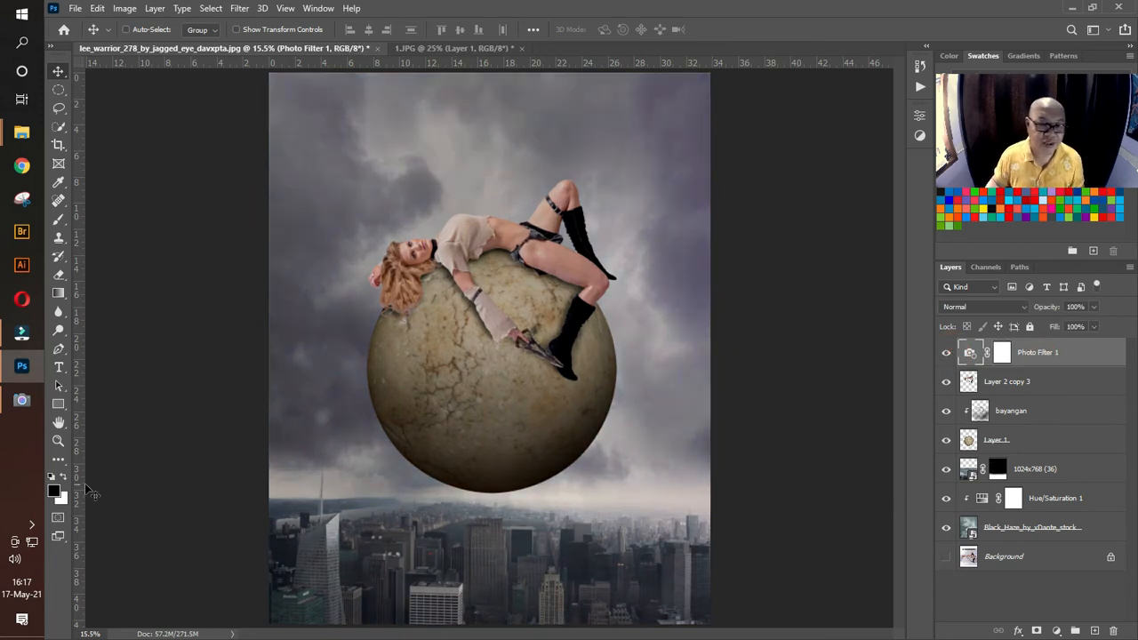
{"action": "left_click", "coordinate": [57, 441]}
{"action": "left_click_drag", "start_coordinate": [525, 369], "coordinate": [513, 375]}
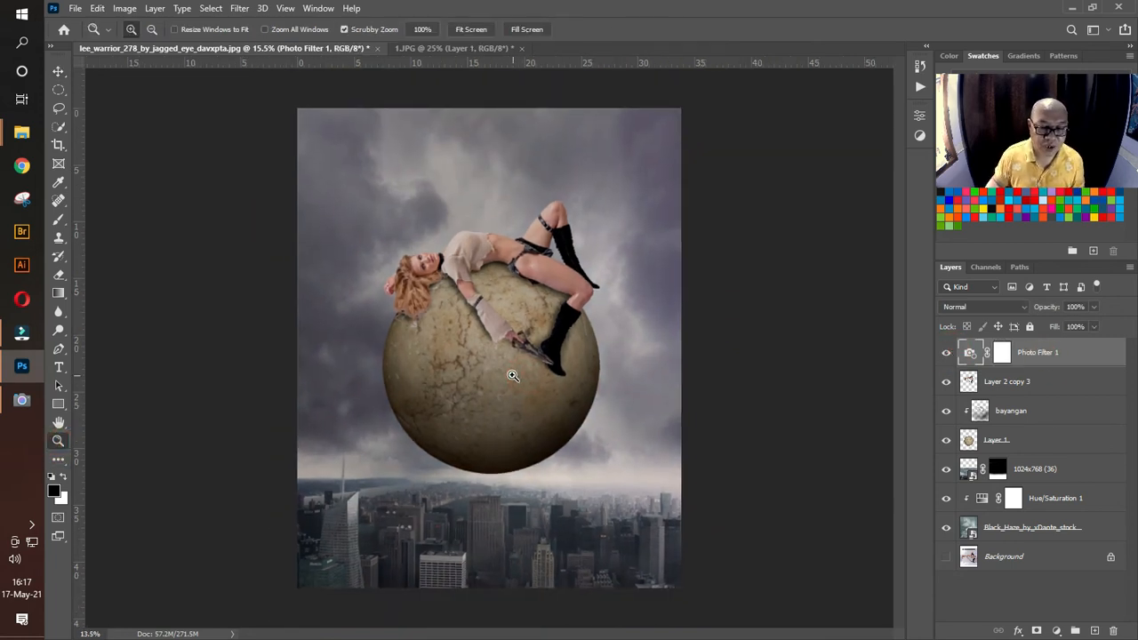
{"action": "left_click", "coordinate": [58, 72]}
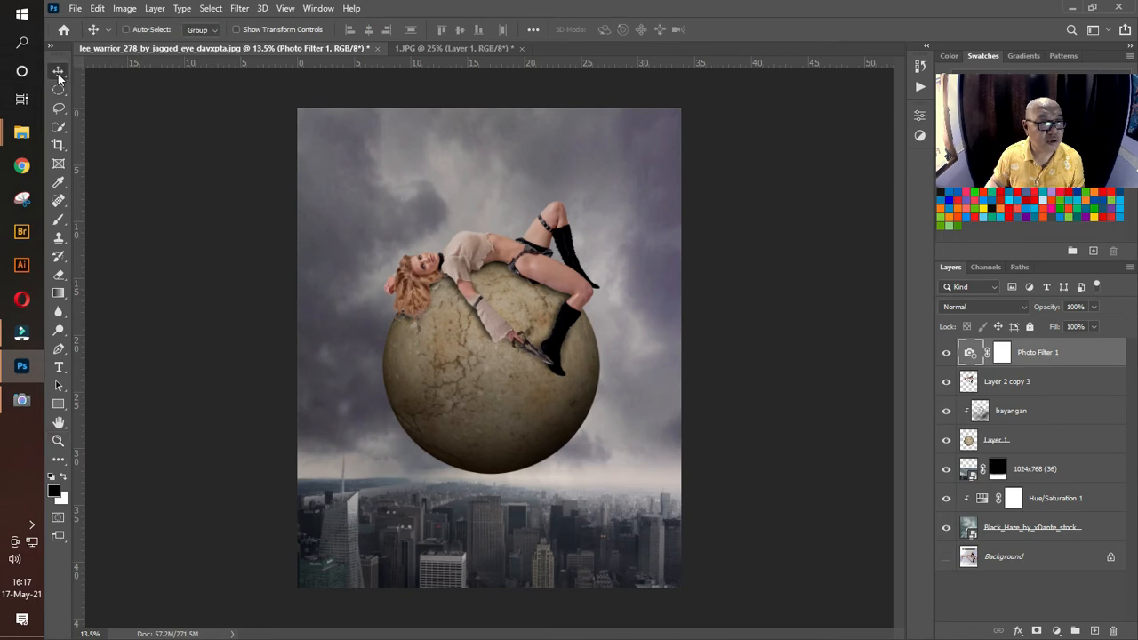
{"action": "left_click", "coordinate": [726, 344]}
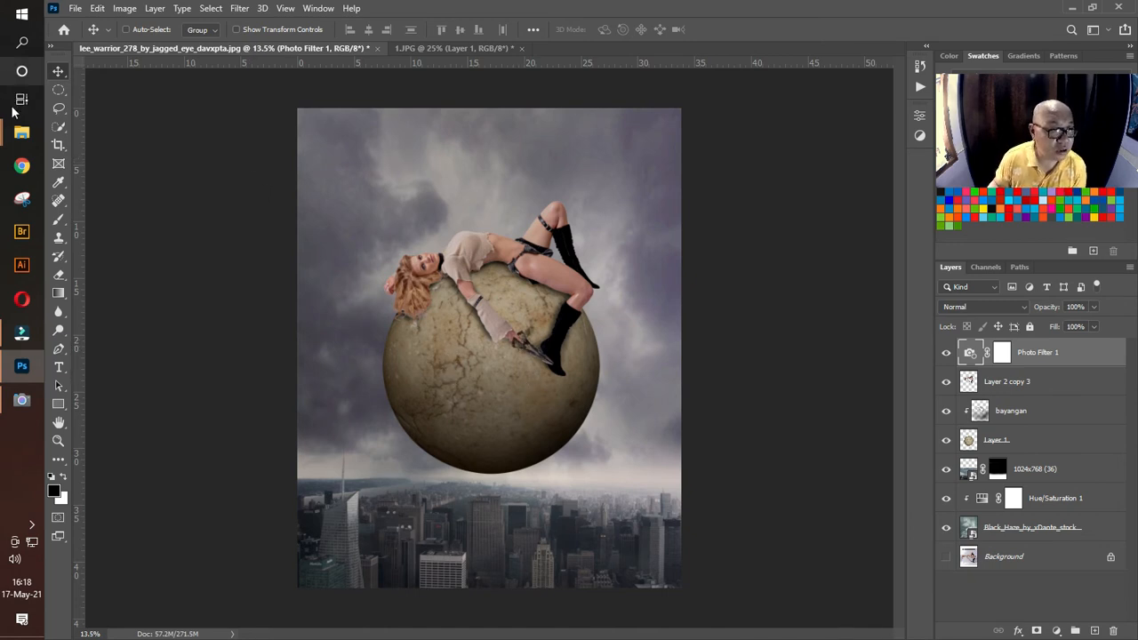
Step: Place cloud_PNG4 from the bahan folder over the stone ball, scaled to about 39% width and 41% height
{"action": "mouse_move", "coordinate": [22, 131]}
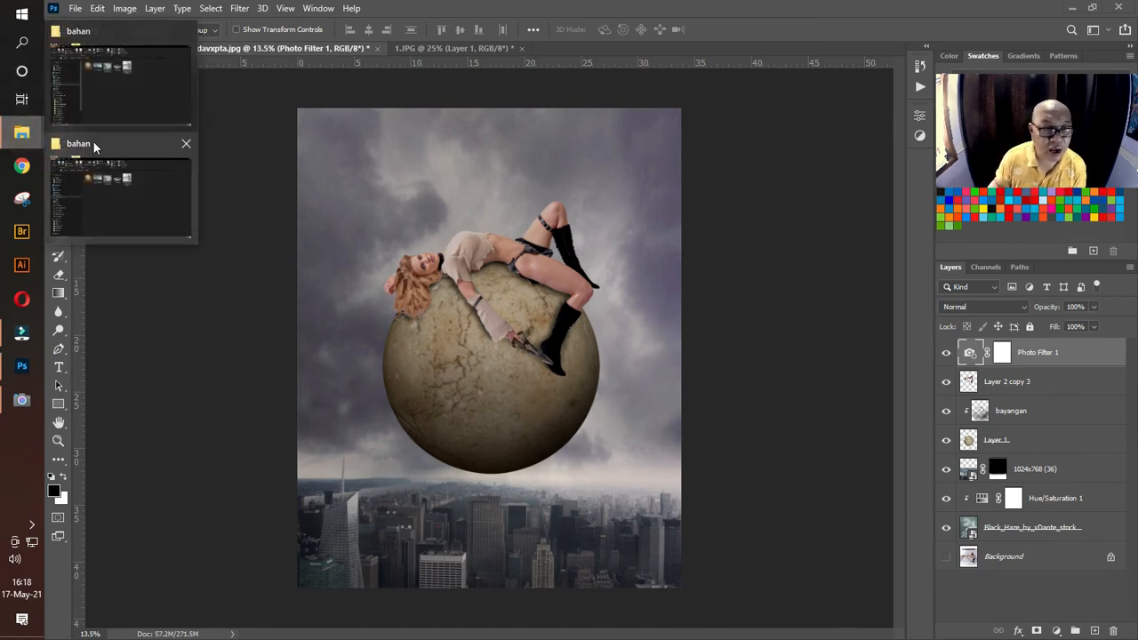
{"action": "left_click", "coordinate": [153, 187]}
{"action": "left_click", "coordinate": [584, 175]}
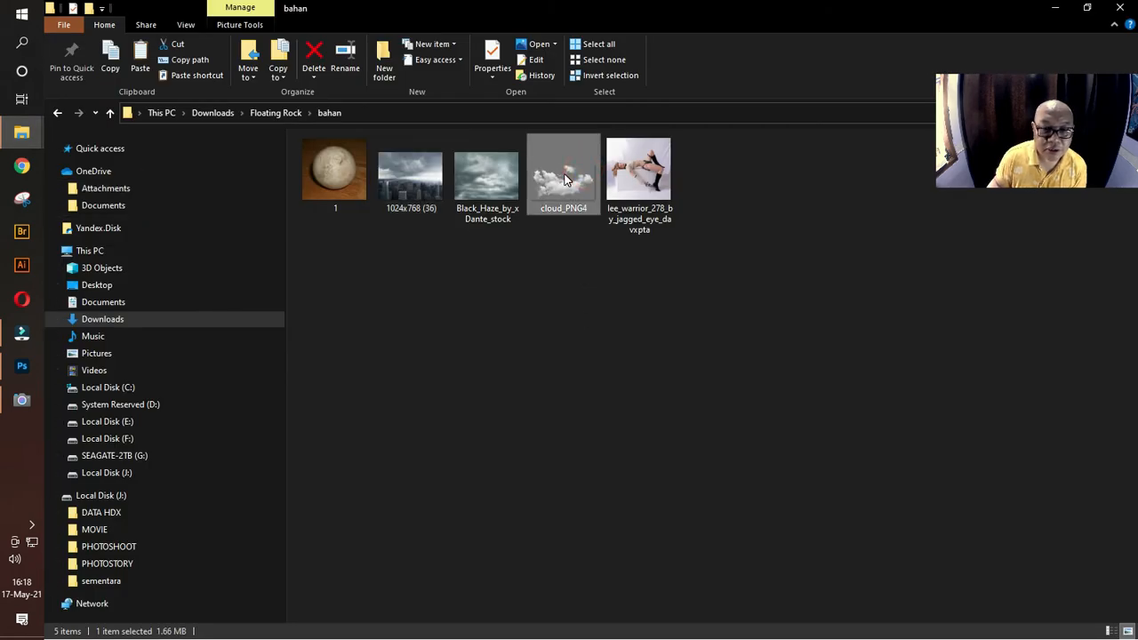
{"action": "left_click_drag", "start_coordinate": [564, 178], "coordinate": [341, 416]}
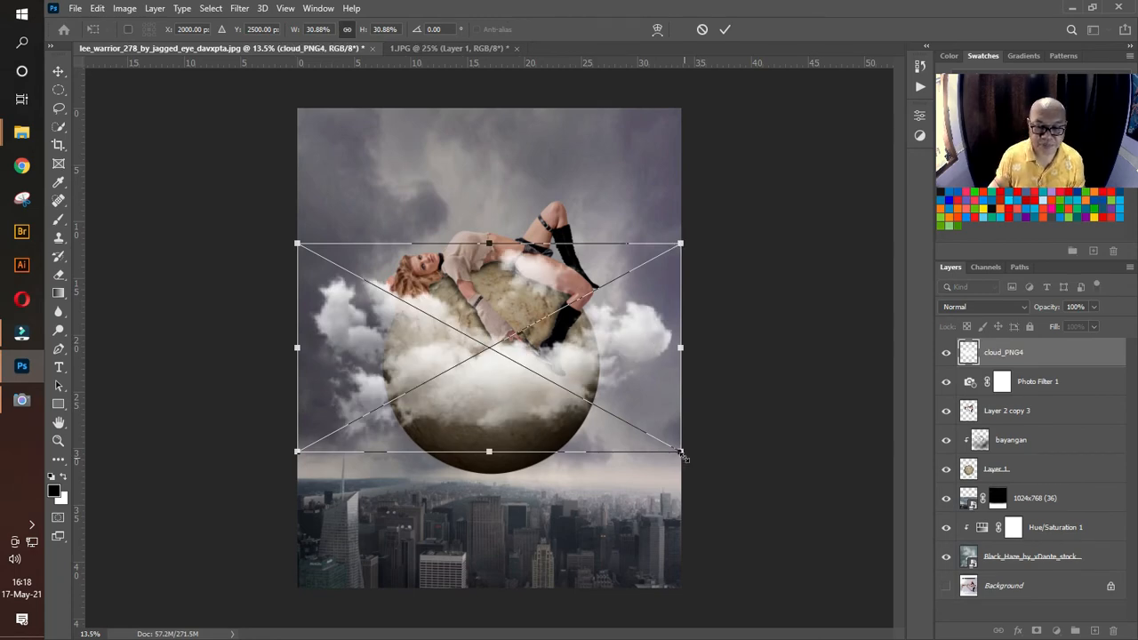
{"action": "left_click_drag", "start_coordinate": [681, 455], "coordinate": [785, 529]}
{"action": "left_click_drag", "start_coordinate": [655, 411], "coordinate": [637, 389]}
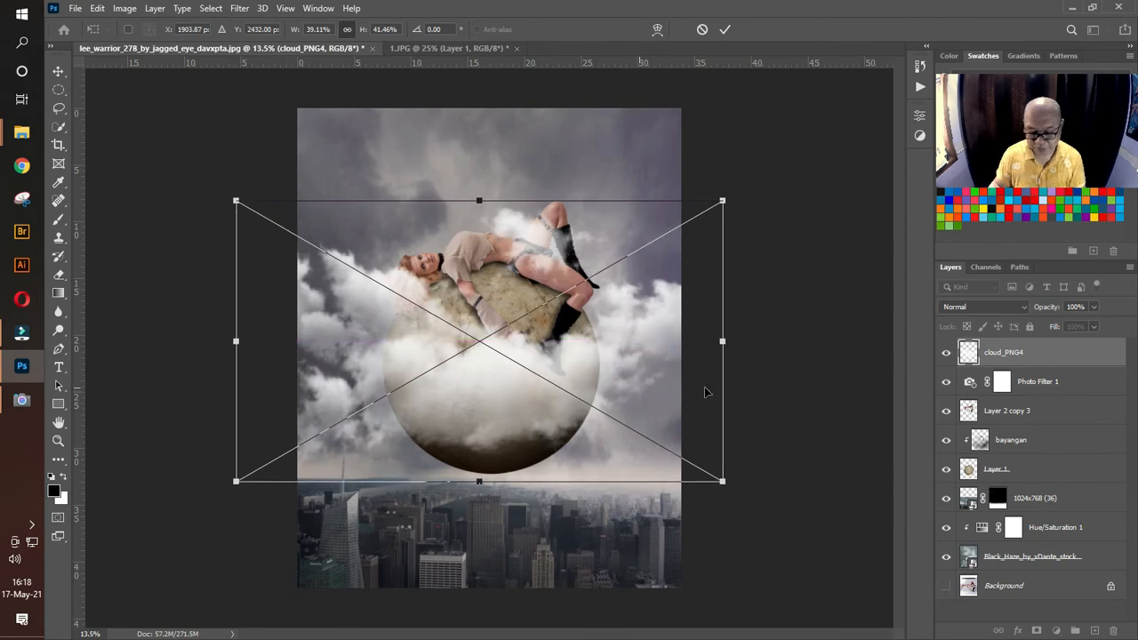
{"action": "key", "text": "Return"}
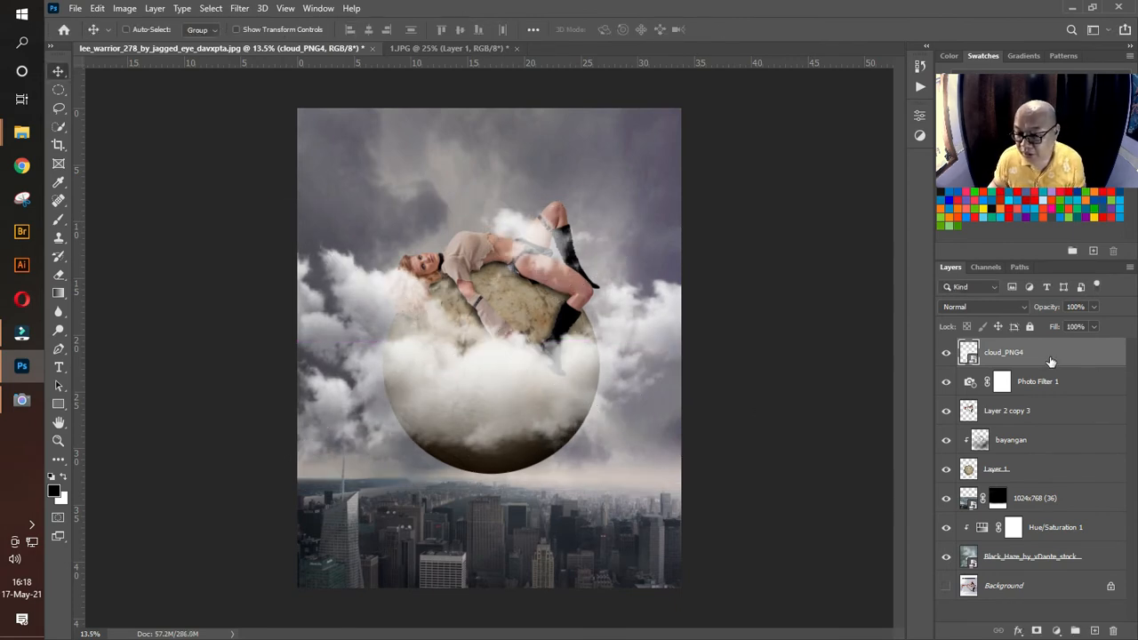
Step: Position the cloud_PNG4 layer directly behind the stone ball and lower its opacity to 52%
{"action": "left_click_drag", "start_coordinate": [1049, 361], "coordinate": [1088, 480]}
{"action": "mouse_move", "coordinate": [664, 327]}
{"action": "left_mouse_down"}
{"action": "mouse_move", "coordinate": [672, 358]}
{"action": "mouse_move", "coordinate": [678, 332]}
{"action": "left_mouse_up"}
{"action": "left_click", "coordinate": [1092, 306]}
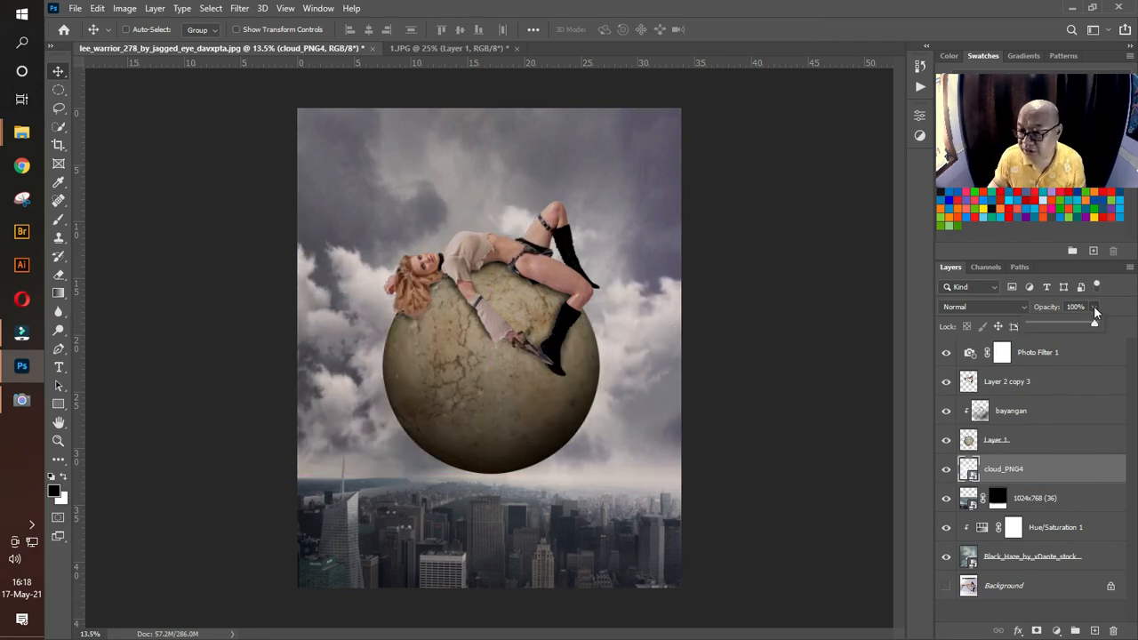
{"action": "left_click_drag", "start_coordinate": [1098, 323], "coordinate": [1065, 327]}
{"action": "left_click_drag", "start_coordinate": [657, 384], "coordinate": [705, 341]}
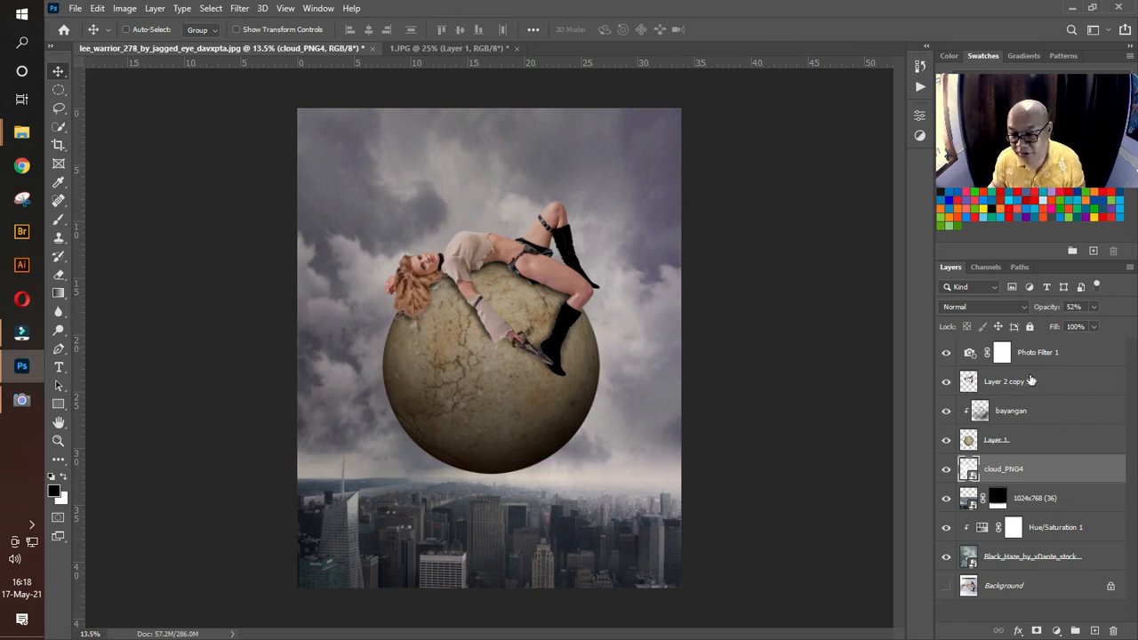
Step: Duplicate the cloud_PNG4 layer and move the copy in front of the woman, just below the photo filter
{"action": "key", "text": "ctrl+j"}
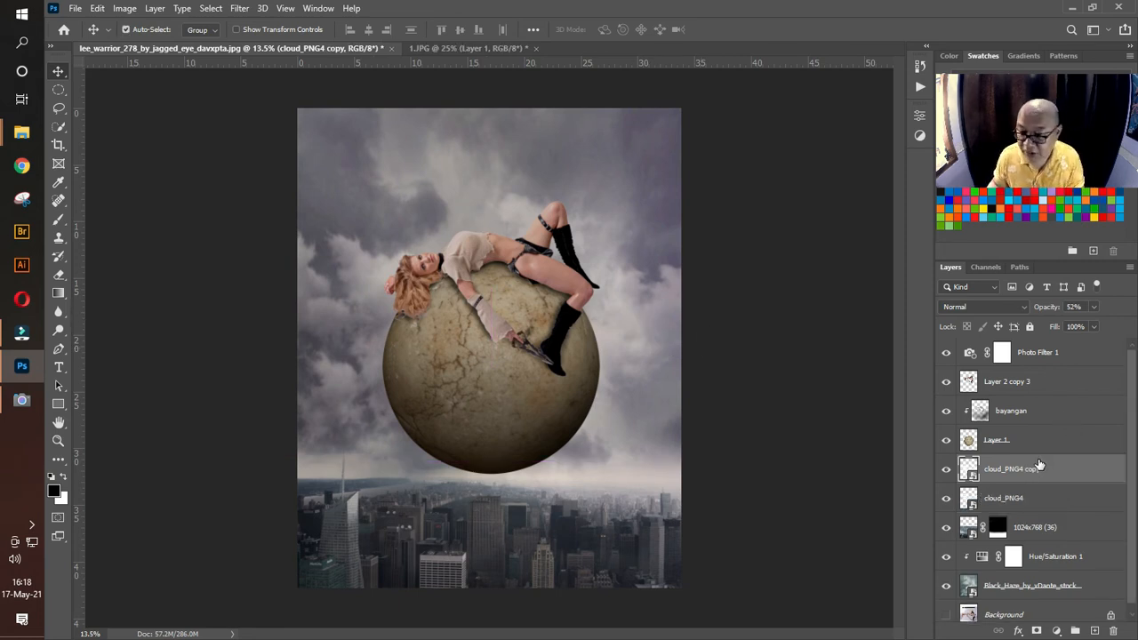
{"action": "left_click_drag", "start_coordinate": [1039, 467], "coordinate": [1045, 372]}
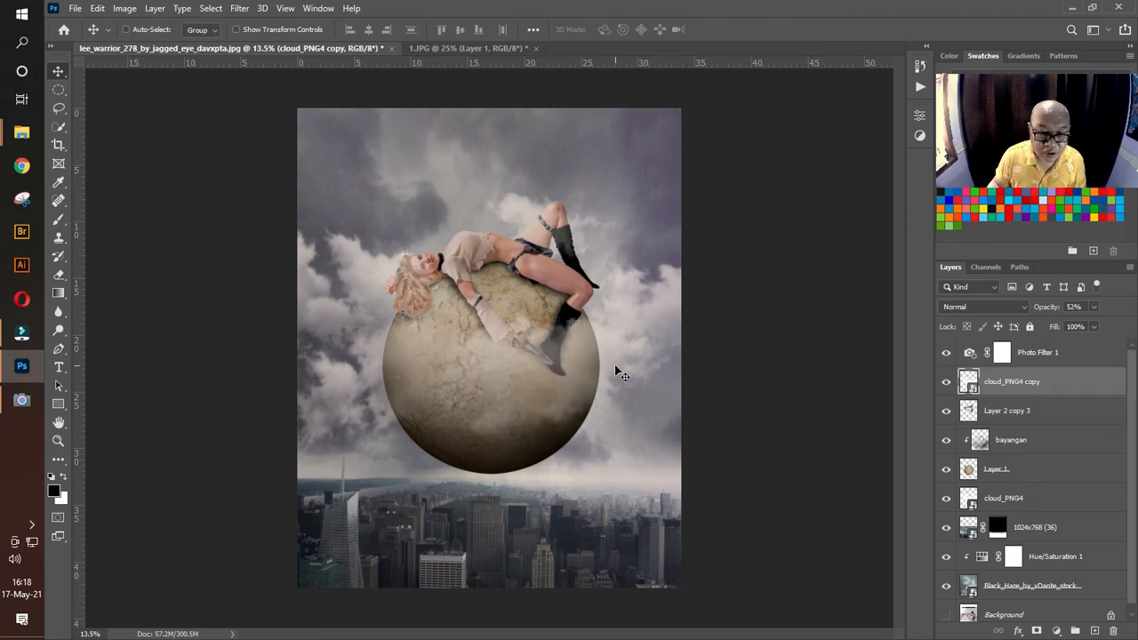
{"action": "left_click_drag", "start_coordinate": [645, 366], "coordinate": [631, 359]}
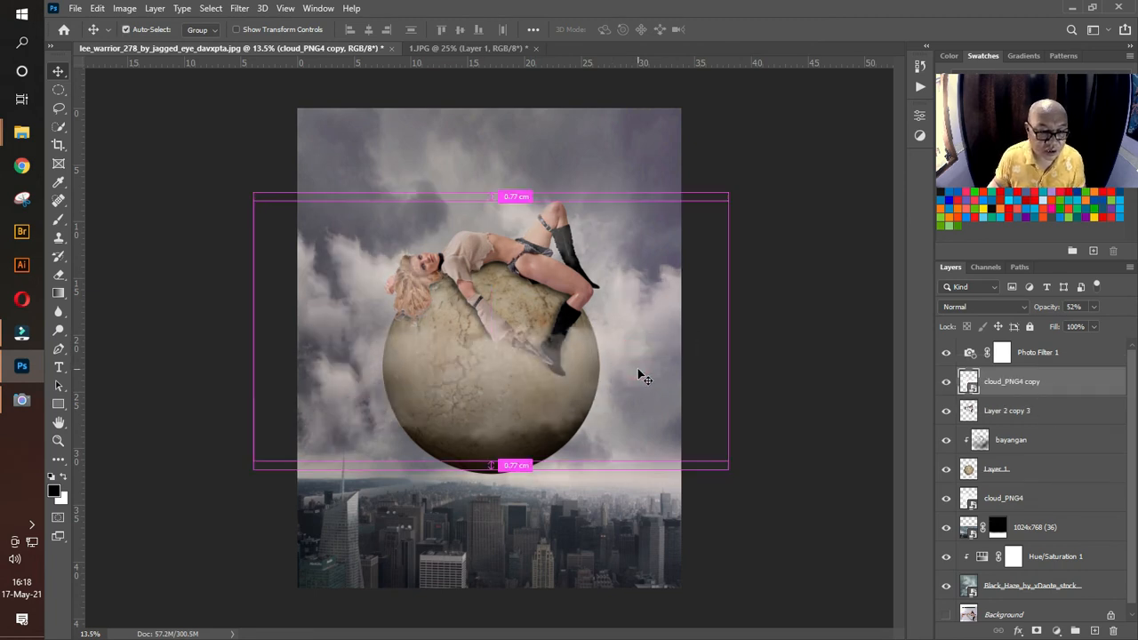
{"action": "key", "text": "ctrl+z"}
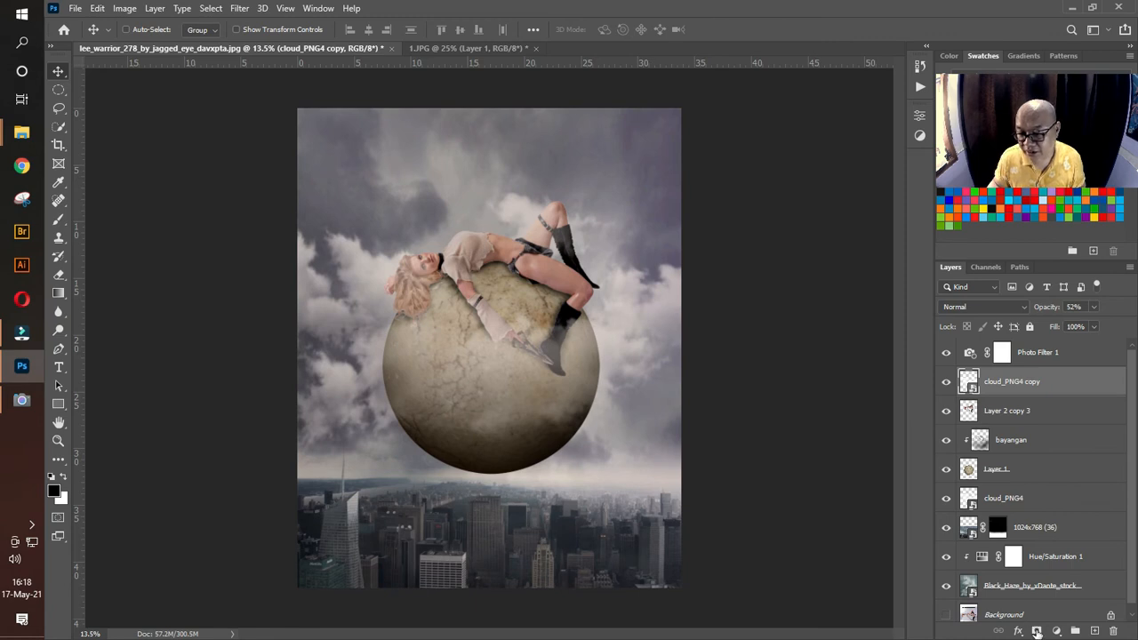
Step: Mask the cloud_PNG4 copy and paint black with a 1400 px brush at 30% opacity to clear the ball's center and the boot
{"action": "left_click", "coordinate": [1036, 632]}
{"action": "left_click", "coordinate": [58, 220]}
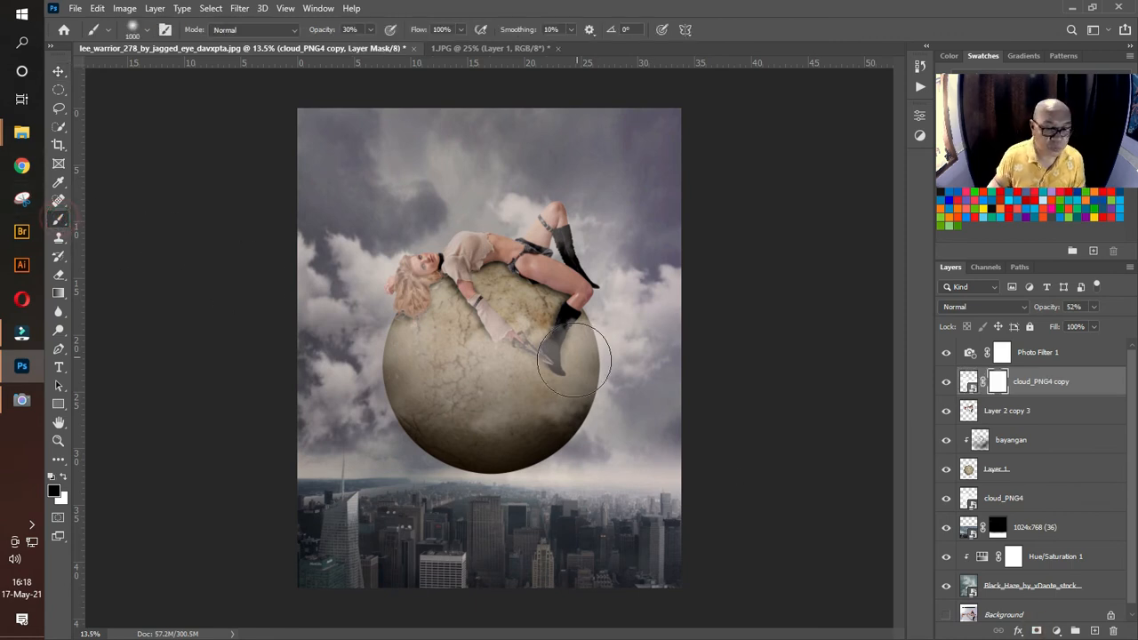
{"action": "key", "text": "]"}
{"action": "key", "text": "]"}
{"action": "key", "text": "]"}
{"action": "key", "text": "]"}
{"action": "left_click", "coordinate": [480, 370]}
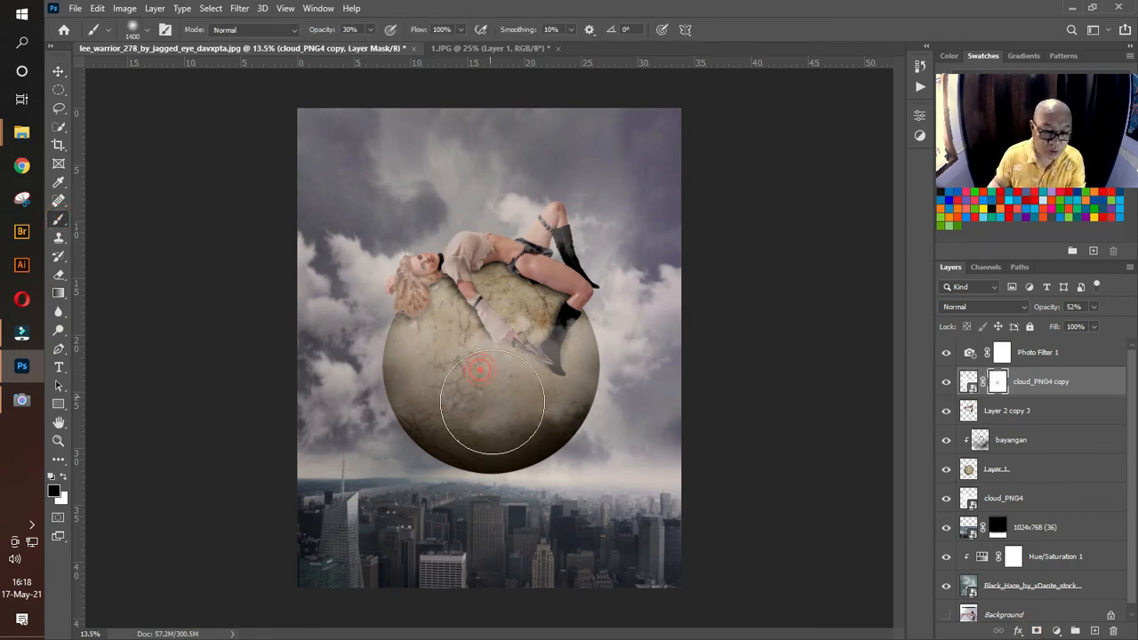
{"action": "mouse_move", "coordinate": [491, 401]}
{"action": "left_mouse_down"}
{"action": "mouse_move", "coordinate": [533, 382]}
{"action": "mouse_move", "coordinate": [520, 331]}
{"action": "mouse_move", "coordinate": [531, 320]}
{"action": "mouse_move", "coordinate": [527, 344]}
{"action": "left_mouse_up"}
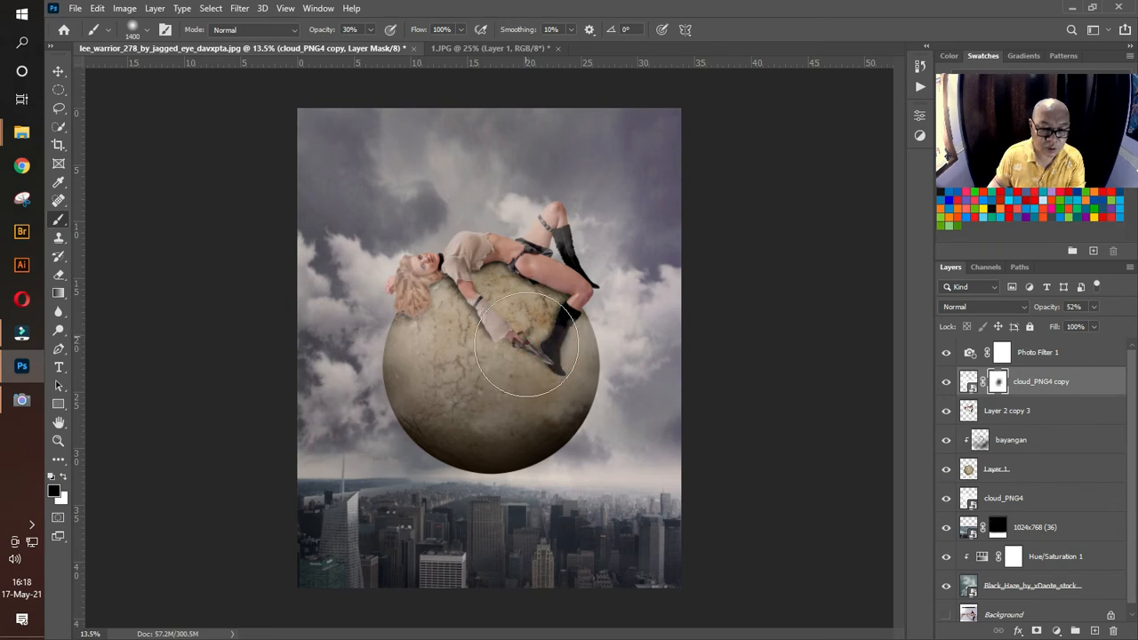
Step: Reduce the mask brush to 800 px and raise the cloud_PNG4 copy layer's opacity to 65%
{"action": "key", "text": "bracketleft"}
{"action": "key", "text": "bracketleft"}
{"action": "key", "text": "bracketleft"}
{"action": "key", "text": "bracketleft"}
{"action": "key", "text": "bracketleft"}
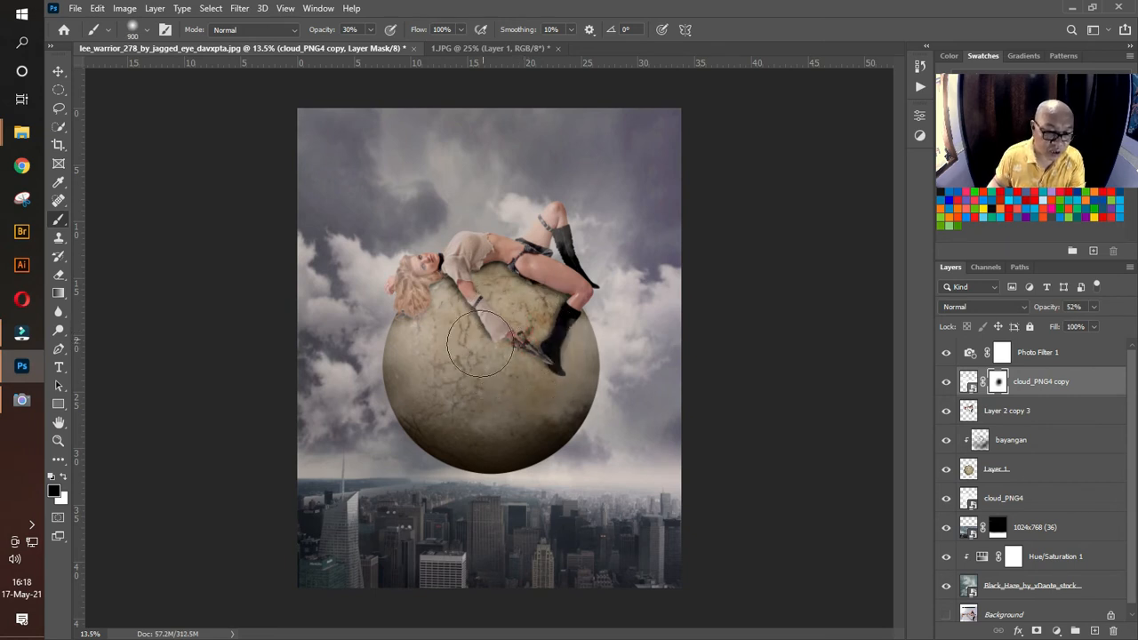
{"action": "key", "text": "bracketleft"}
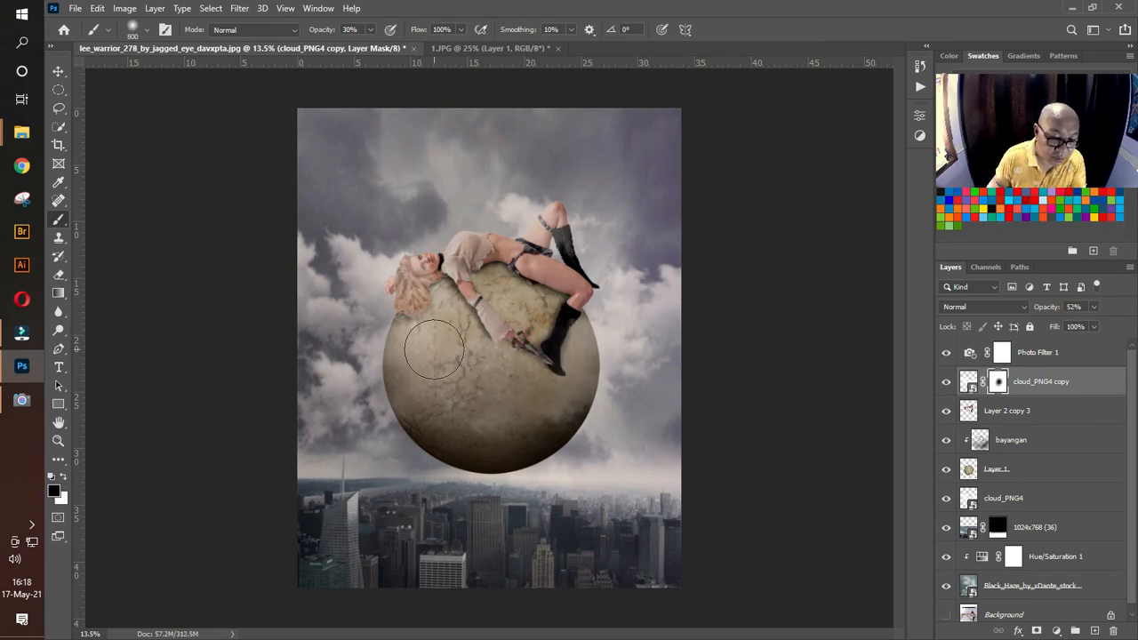
{"action": "left_click", "coordinate": [1096, 306]}
{"action": "mouse_move", "coordinate": [1095, 324]}
{"action": "left_mouse_down"}
{"action": "mouse_move", "coordinate": [1086, 327]}
{"action": "mouse_move", "coordinate": [1102, 329]}
{"action": "left_mouse_up"}
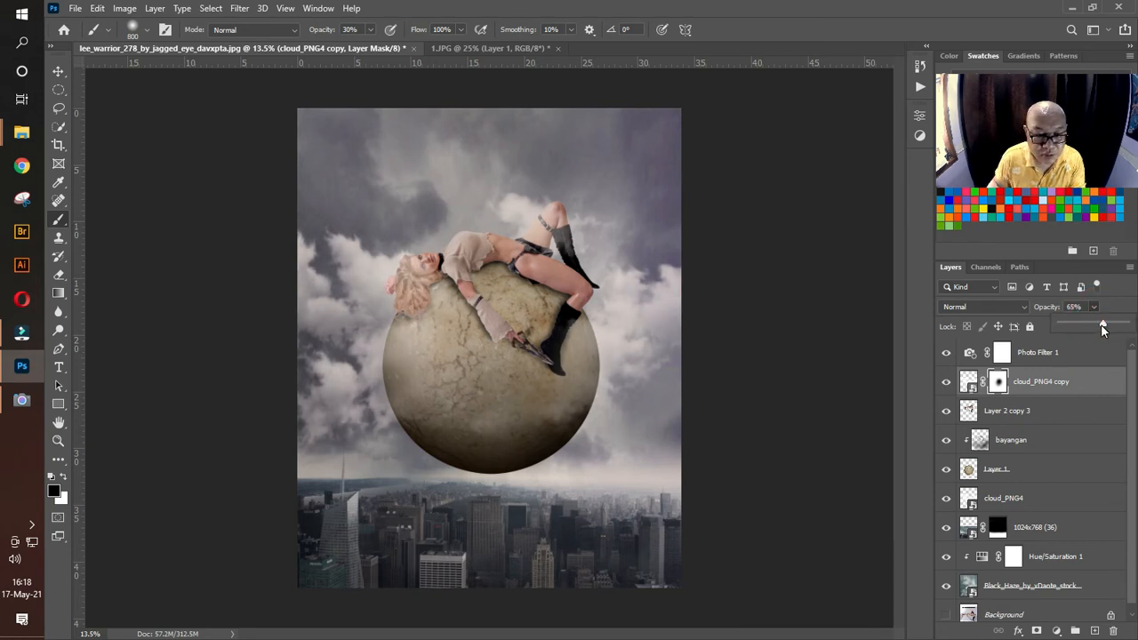
Step: Paint black on the cloud_PNG4 copy mask with a 1200 px brush at 100% opacity to clear the clouds from the woman
{"action": "left_click", "coordinate": [420, 277]}
{"action": "mouse_move", "coordinate": [409, 281]}
{"action": "left_mouse_down"}
{"action": "mouse_move", "coordinate": [449, 252]}
{"action": "mouse_move", "coordinate": [428, 266]}
{"action": "mouse_move", "coordinate": [447, 254]}
{"action": "mouse_move", "coordinate": [502, 316]}
{"action": "mouse_move", "coordinate": [549, 318]}
{"action": "mouse_move", "coordinate": [587, 279]}
{"action": "mouse_move", "coordinate": [554, 193]}
{"action": "mouse_move", "coordinate": [536, 242]}
{"action": "mouse_move", "coordinate": [567, 199]}
{"action": "mouse_move", "coordinate": [521, 277]}
{"action": "left_mouse_up"}
{"action": "key", "text": "bracketright"}
{"action": "key", "text": "bracketright"}
{"action": "key", "text": "bracketright"}
{"action": "key", "text": "bracketright"}
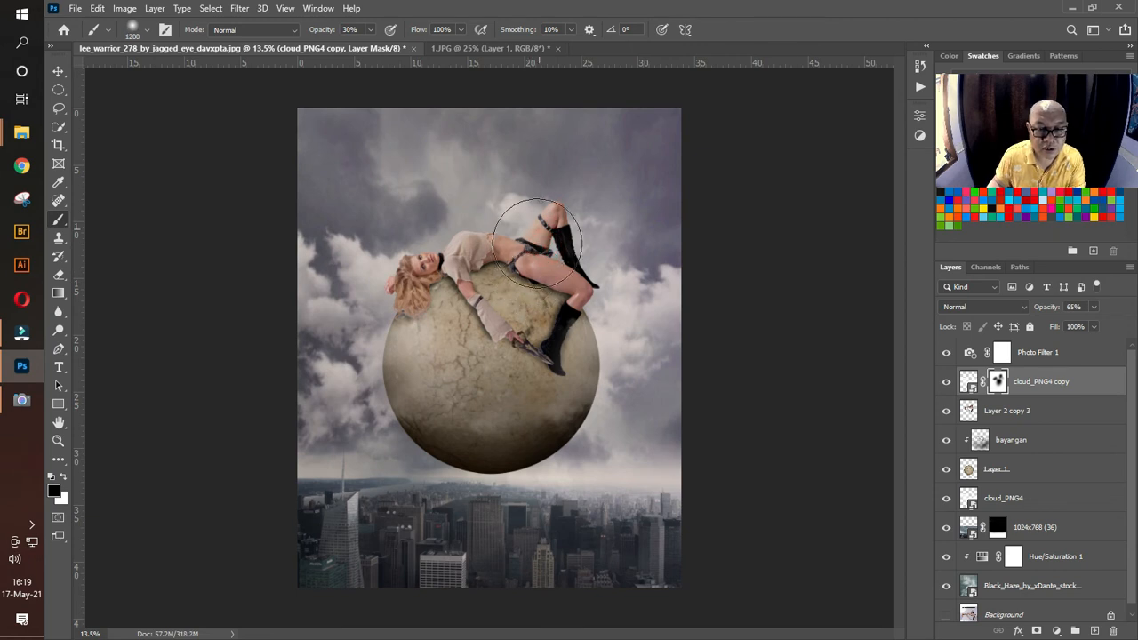
{"action": "key", "text": "0"}
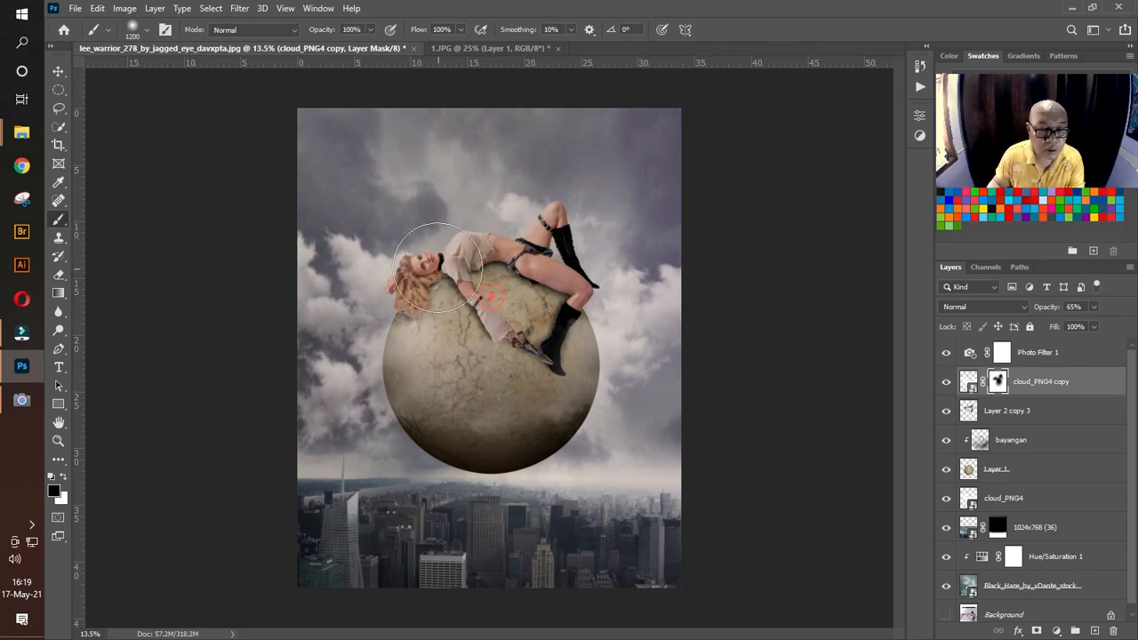
{"action": "mouse_move", "coordinate": [437, 266]}
{"action": "left_mouse_down"}
{"action": "mouse_move", "coordinate": [511, 302]}
{"action": "mouse_move", "coordinate": [498, 354]}
{"action": "mouse_move", "coordinate": [501, 231]}
{"action": "mouse_move", "coordinate": [555, 217]}
{"action": "left_mouse_up"}
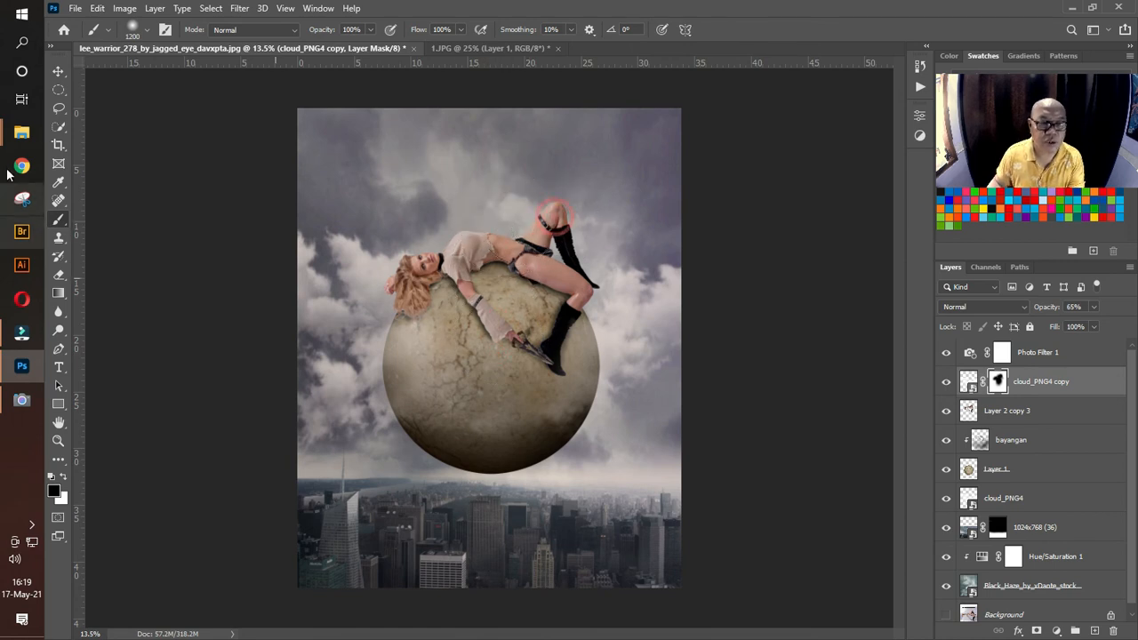
{"action": "left_click", "coordinate": [58, 71]}
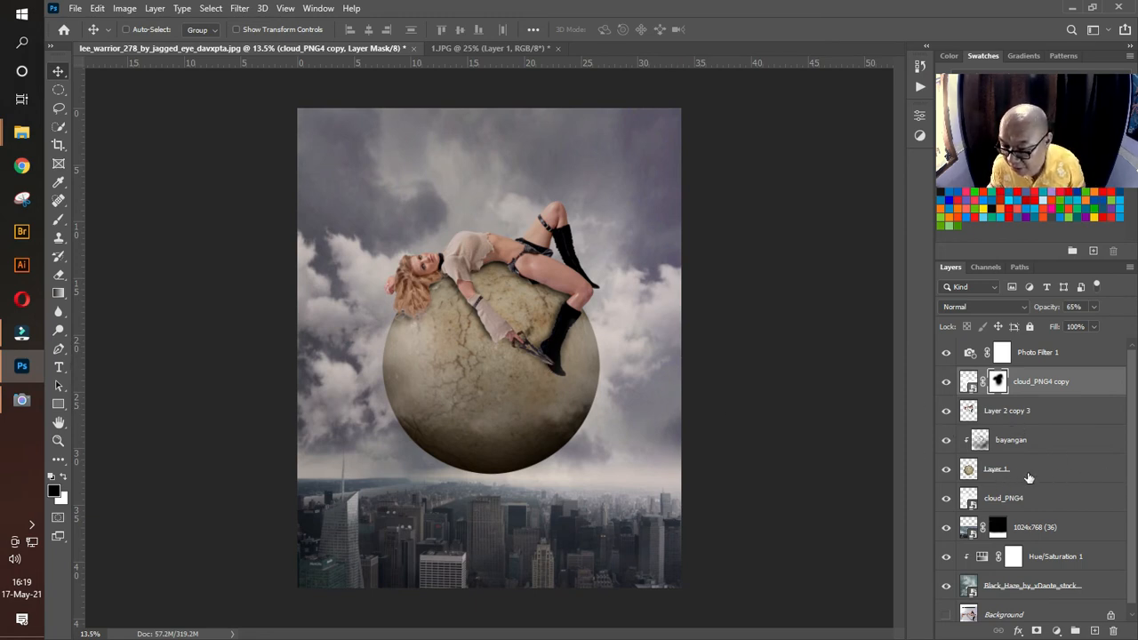
Step: Duplicate the cloud_PNG4 layer behind the ball and move the copy up into the sky above the woman
{"action": "left_click", "coordinate": [1028, 503]}
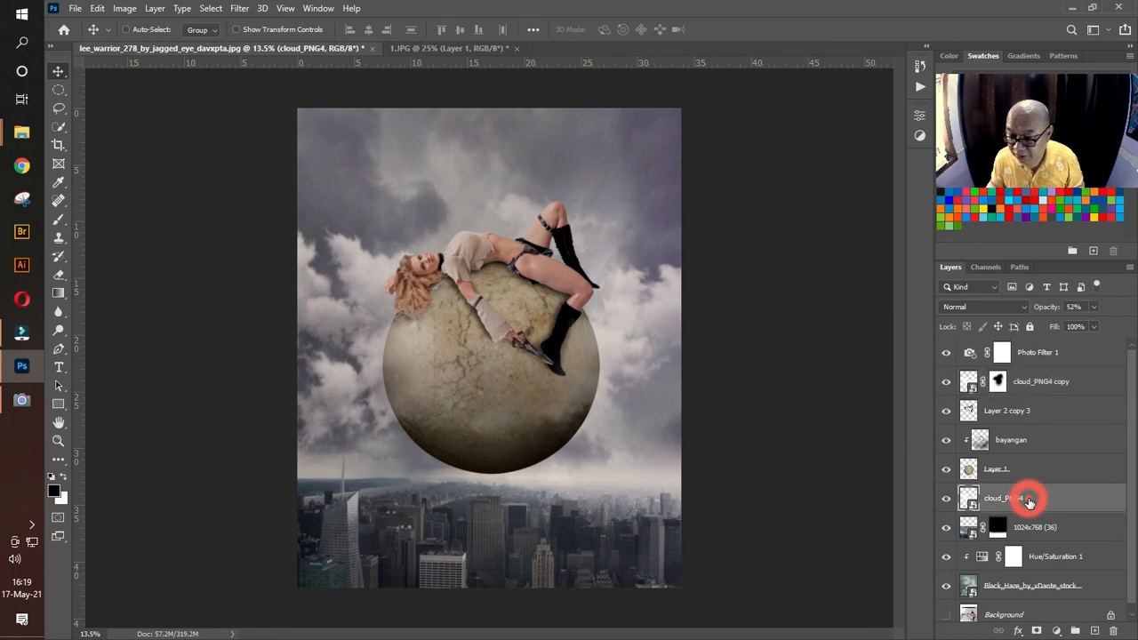
{"action": "key", "text": "ctrl+j"}
{"action": "left_click_drag", "start_coordinate": [640, 355], "coordinate": [648, 152]}
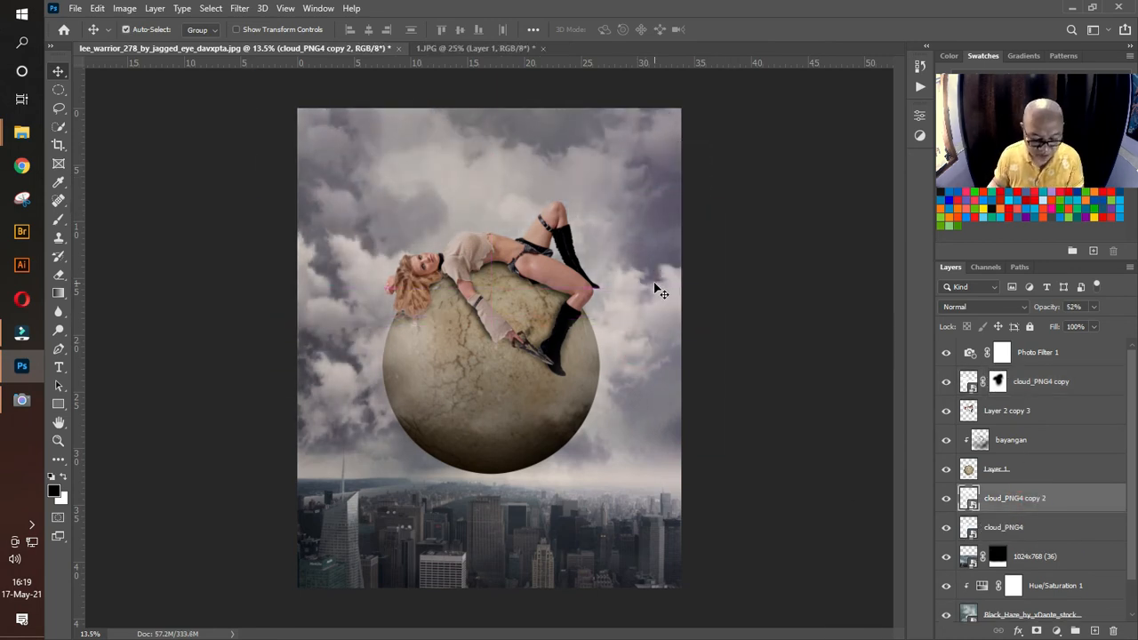
Step: Flip the cloud_PNG4 copy 2 layer both ways and scale it to about -39.57% width and -49.12% height across the upper sky
{"action": "key", "text": "ctrl+t"}
{"action": "left_click_drag", "start_coordinate": [729, 299], "coordinate": [261, 81]}
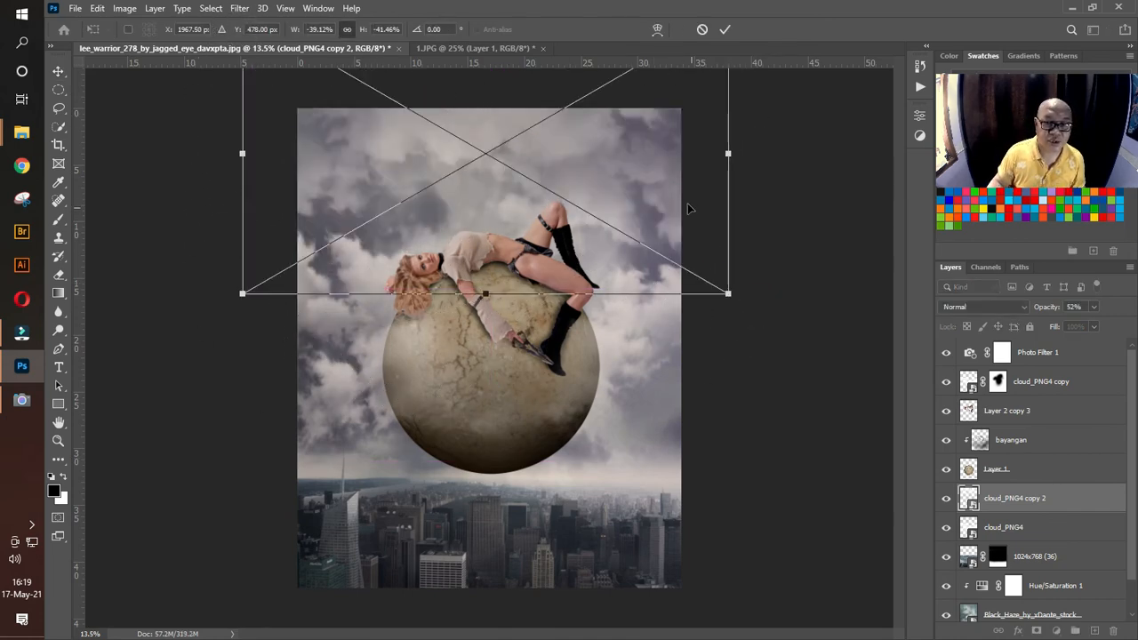
{"action": "left_click_drag", "start_coordinate": [689, 210], "coordinate": [732, 213]}
{"action": "left_click_drag", "start_coordinate": [782, 294], "coordinate": [735, 303]}
{"action": "left_click_drag", "start_coordinate": [682, 253], "coordinate": [624, 220]}
{"action": "left_click_drag", "start_coordinate": [685, 307], "coordinate": [737, 356]}
{"action": "left_click_drag", "start_coordinate": [691, 261], "coordinate": [662, 186]}
{"action": "key", "text": "Return"}
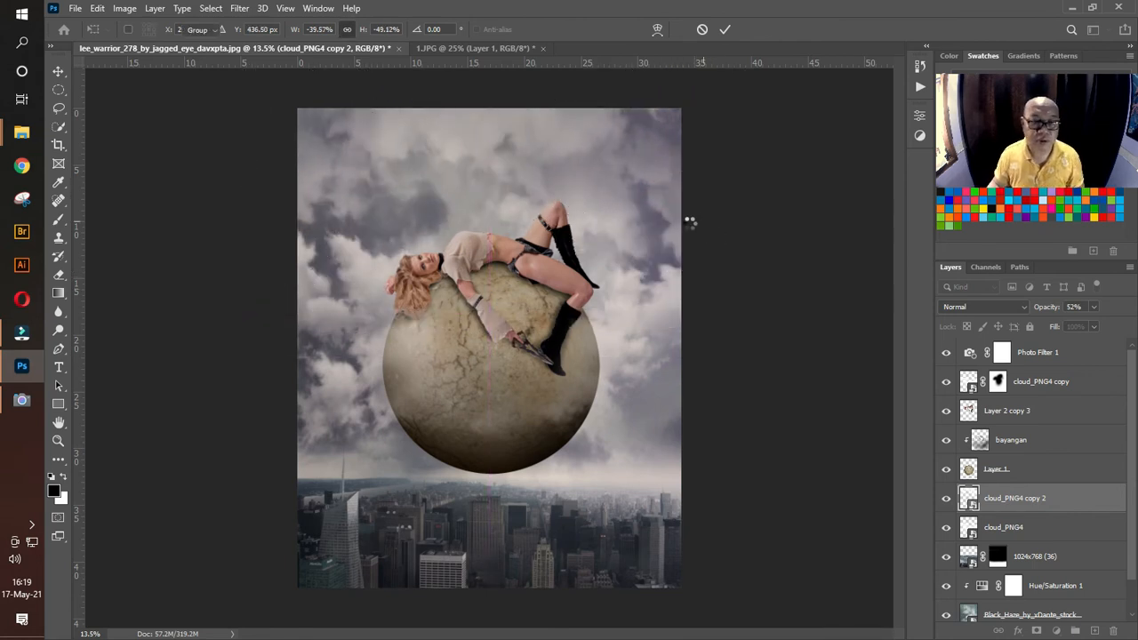
Step: Lower the opacity of cloud_PNG4 copy 2 to 33% and of cloud_PNG4 to 35%
{"action": "left_click", "coordinate": [1091, 307]}
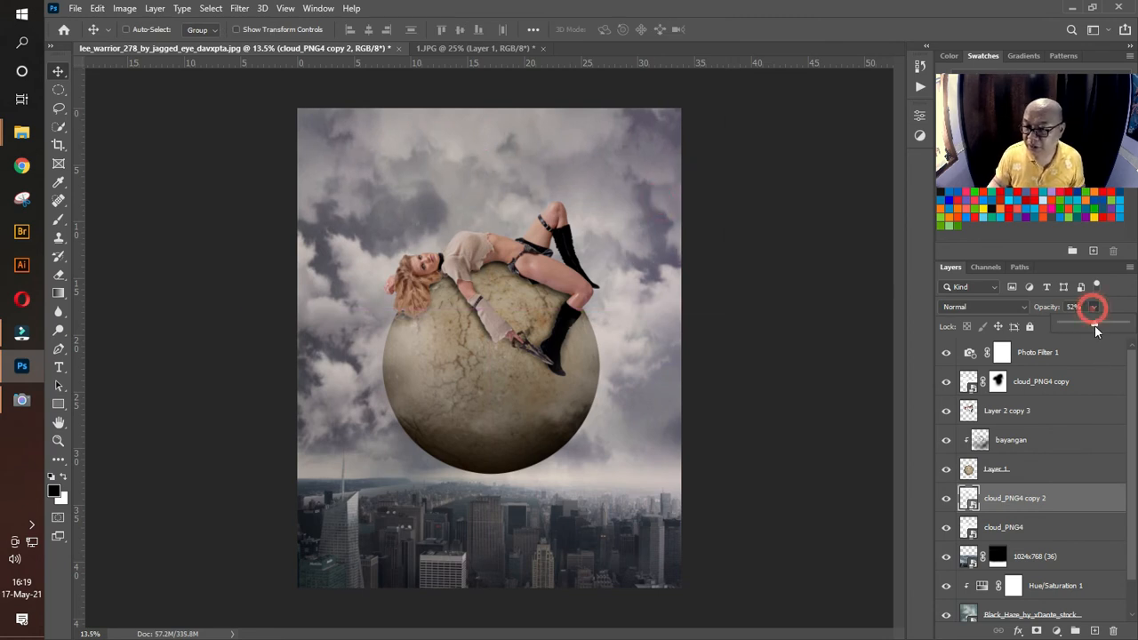
{"action": "left_click_drag", "start_coordinate": [1094, 322], "coordinate": [1082, 329]}
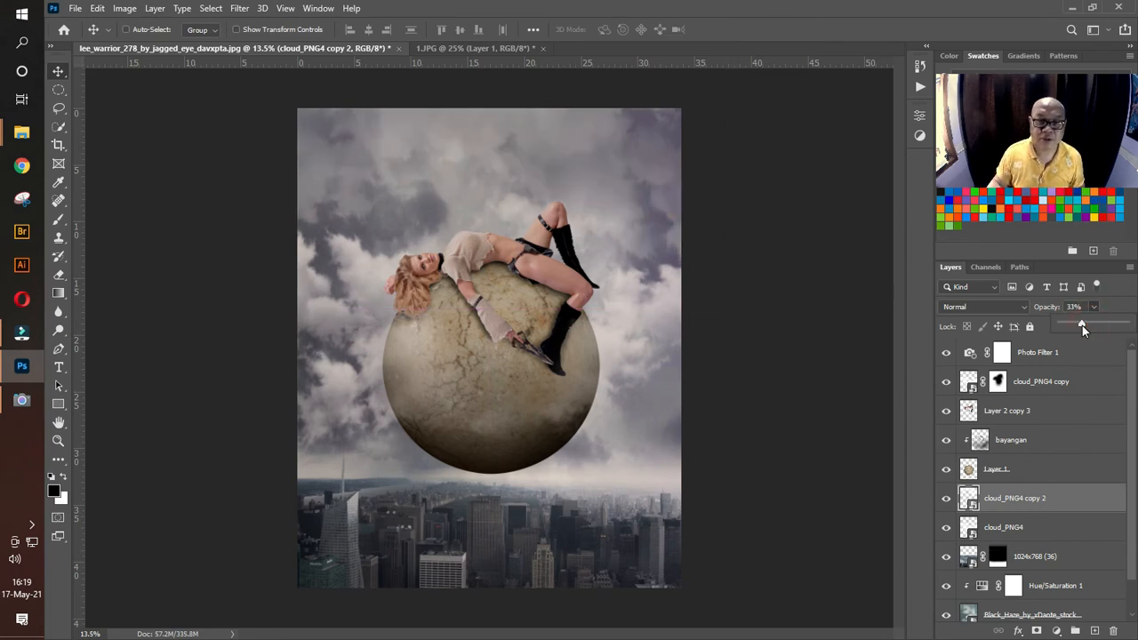
{"action": "left_click", "coordinate": [1041, 522]}
{"action": "left_click", "coordinate": [1093, 307]}
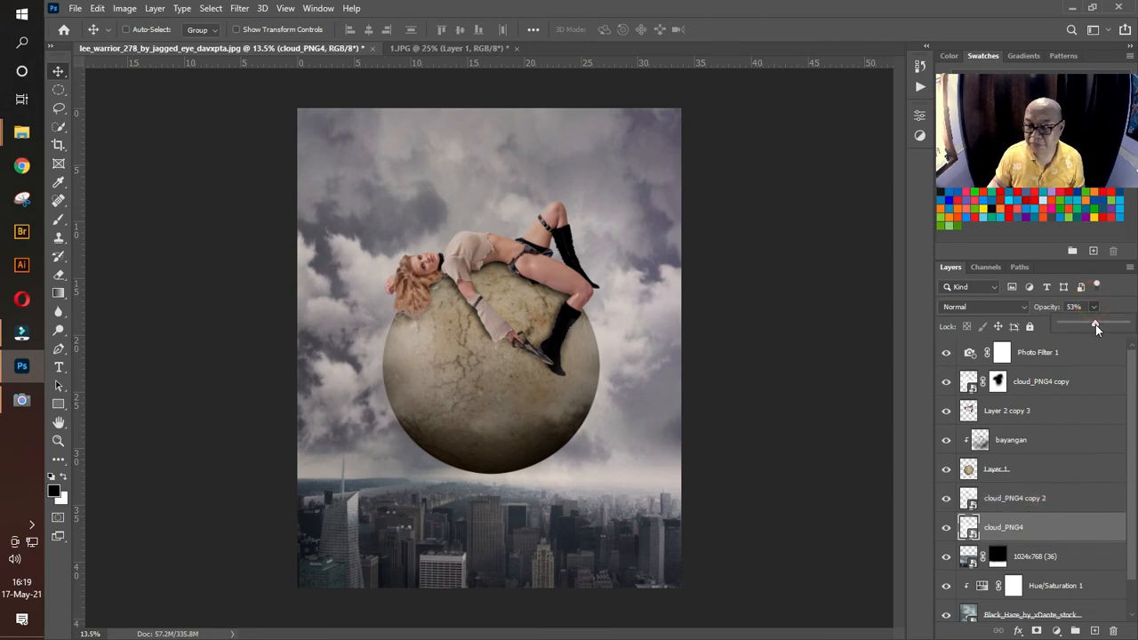
{"action": "left_click_drag", "start_coordinate": [1096, 329], "coordinate": [1083, 328]}
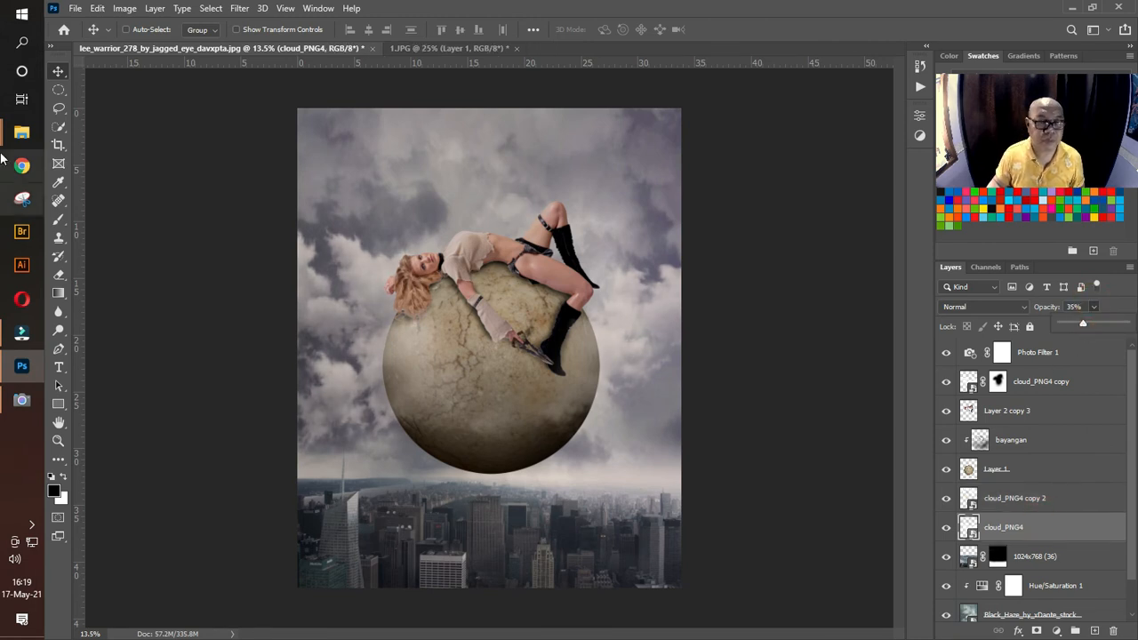
{"action": "left_click", "coordinate": [58, 71]}
{"action": "left_click", "coordinate": [785, 310]}
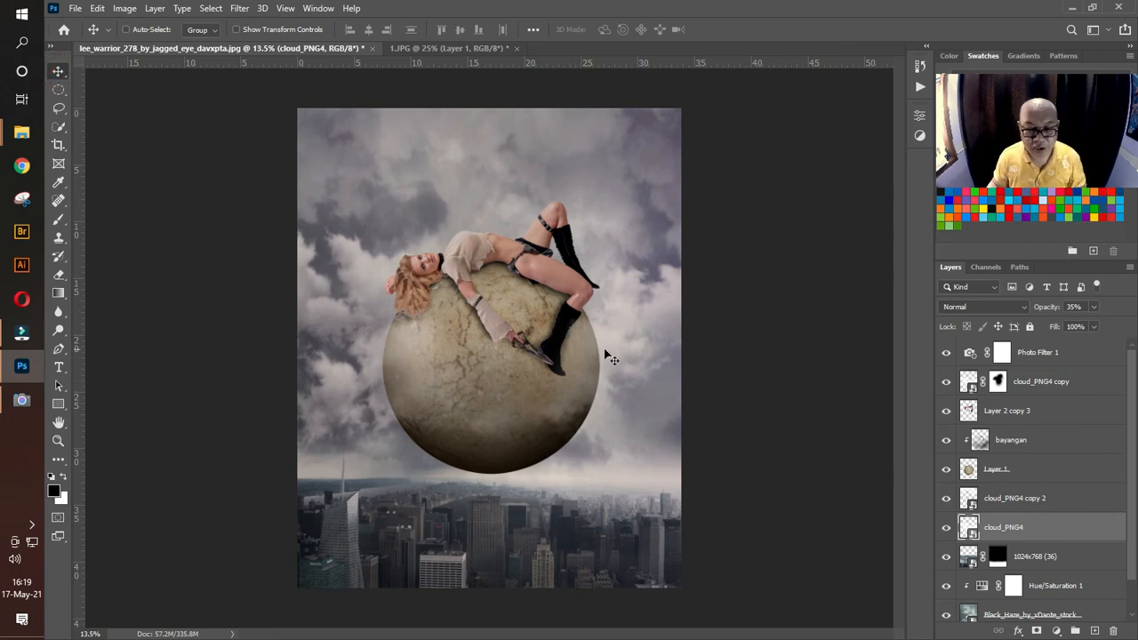
Step: Stamp all visible layers into a new layer above Photo Filter 1 and open it in Color Efex Pro 4
{"action": "left_click", "coordinate": [1047, 361]}
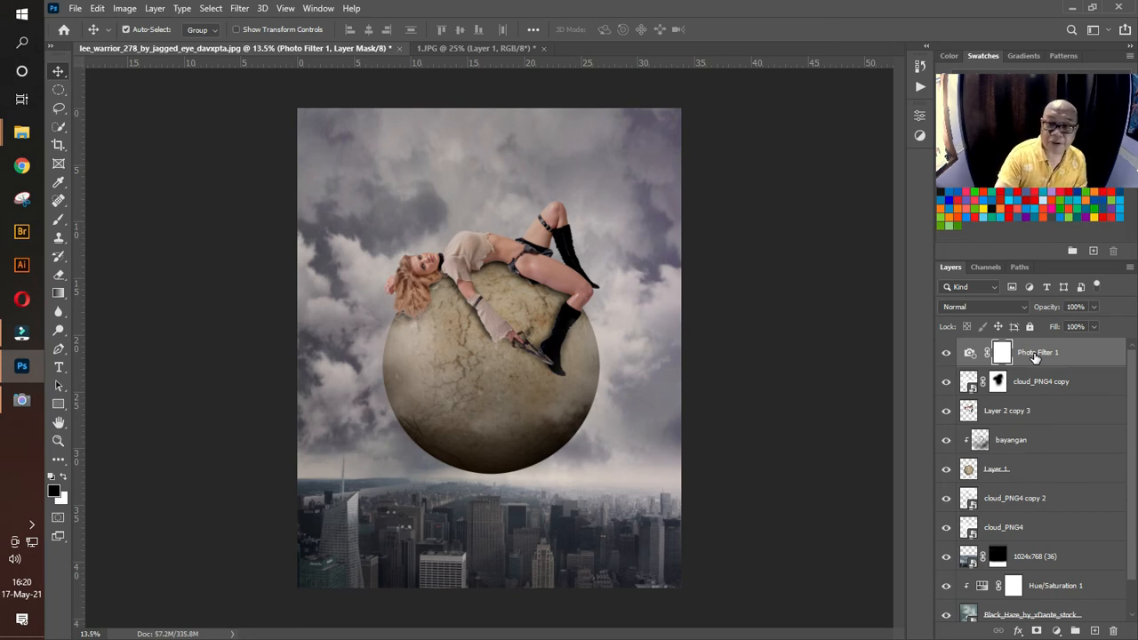
{"action": "key", "text": "ctrl+alt+shift+e"}
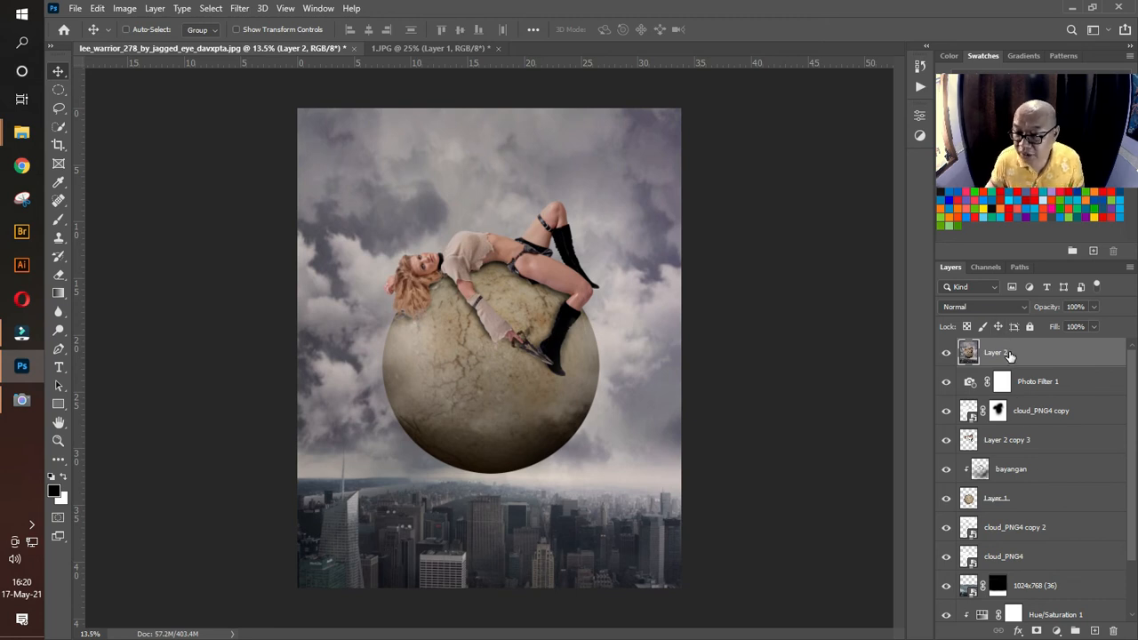
{"action": "left_click", "coordinate": [240, 9]}
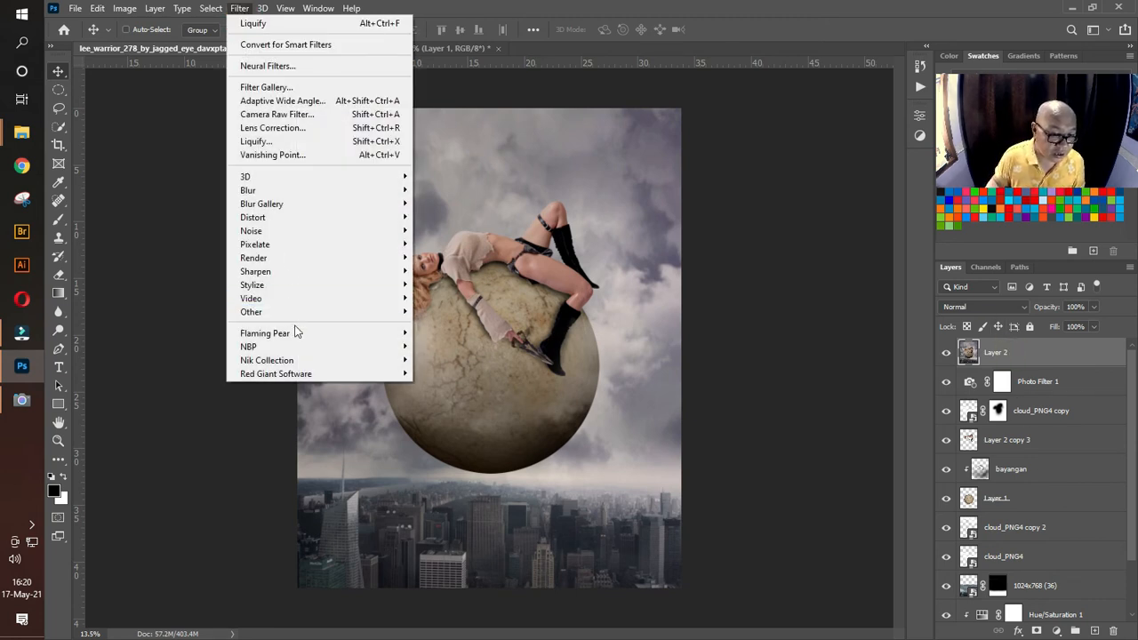
{"action": "mouse_move", "coordinate": [302, 364]}
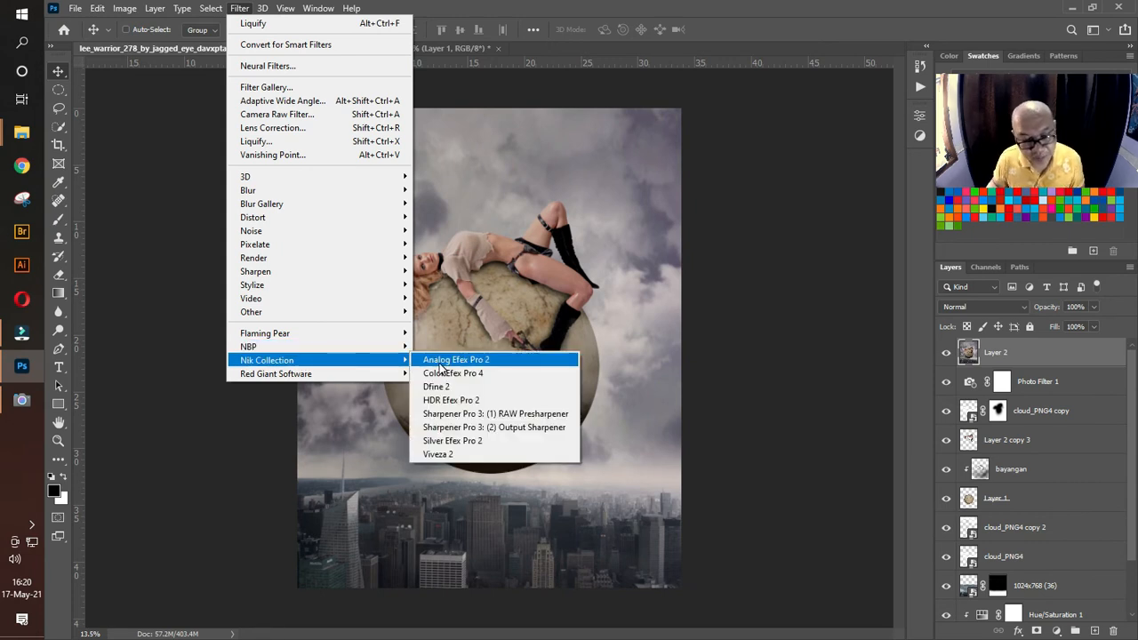
{"action": "left_click", "coordinate": [456, 379]}
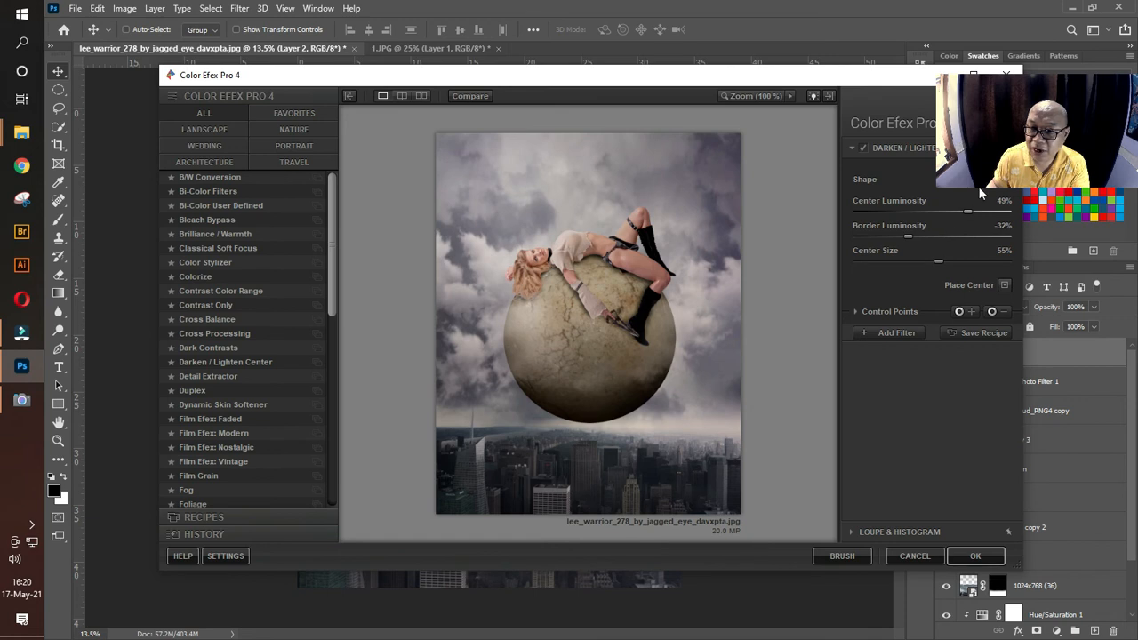
Step: Apply the Darken / Lighten Center filter and place its center in the clouds above the woman
{"action": "left_click", "coordinate": [238, 362]}
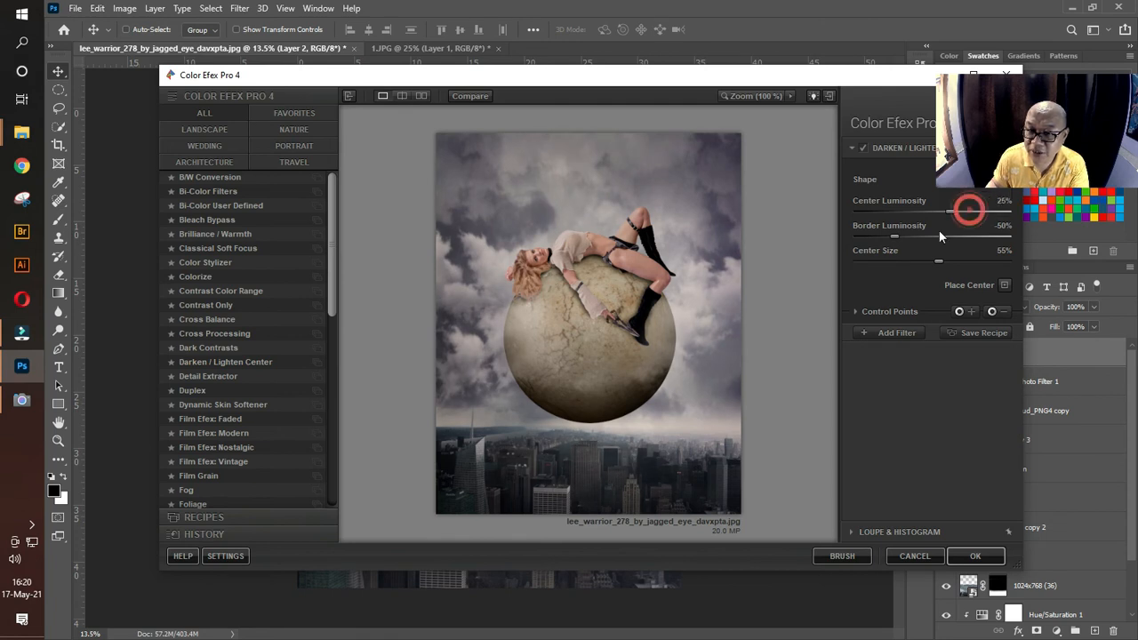
{"action": "left_click", "coordinate": [1005, 286]}
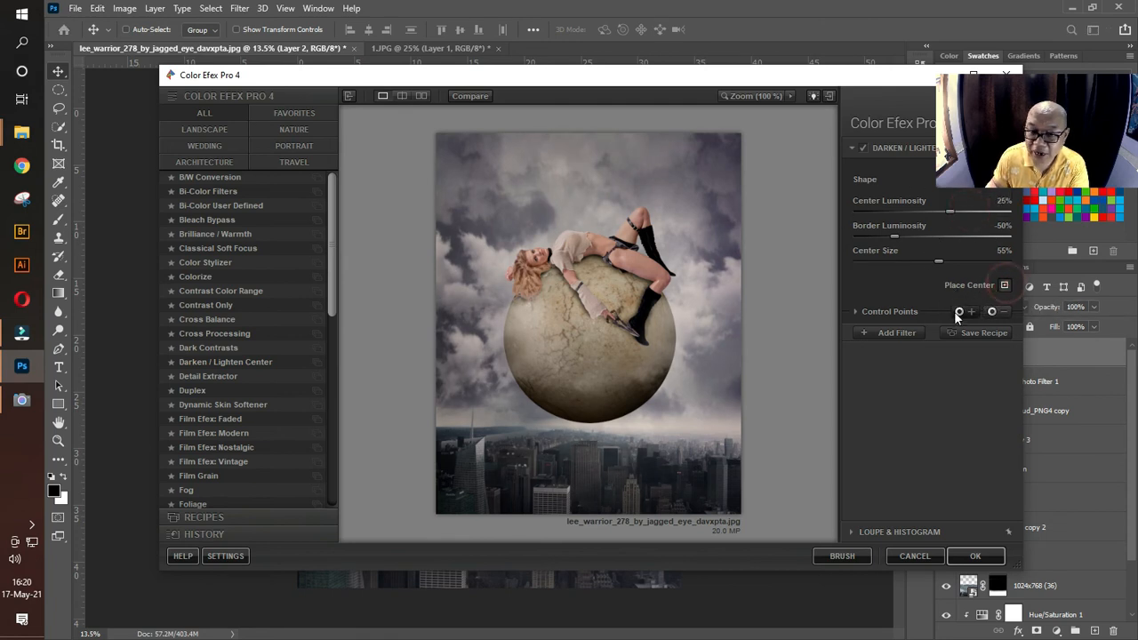
{"action": "left_click", "coordinate": [586, 196]}
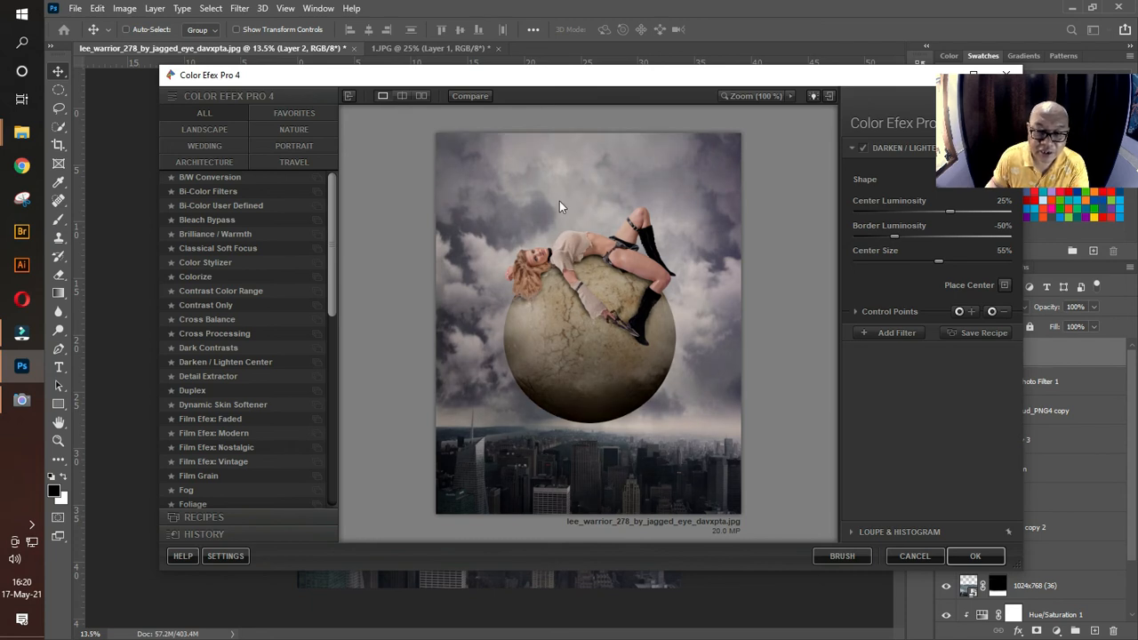
Step: Set the center luminosity to 22% and the border luminosity to -37%, comparing the image with the effect off and on
{"action": "left_click", "coordinate": [897, 235]}
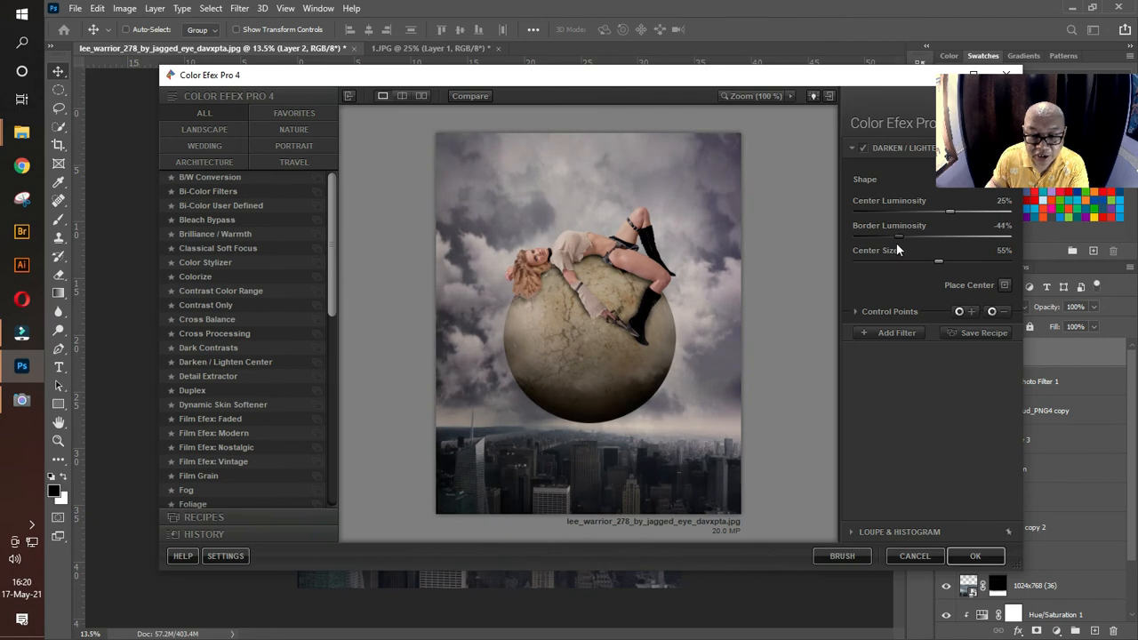
{"action": "mouse_move", "coordinate": [895, 250]}
{"action": "left_mouse_down"}
{"action": "mouse_move", "coordinate": [850, 239]}
{"action": "mouse_move", "coordinate": [896, 241]}
{"action": "left_mouse_up"}
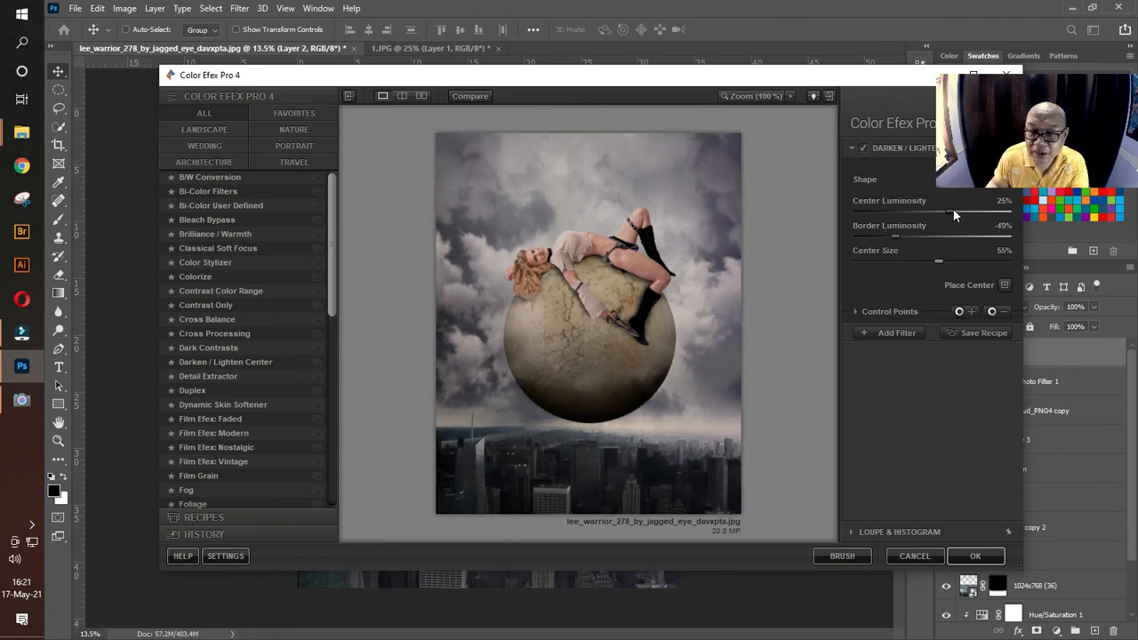
{"action": "mouse_move", "coordinate": [953, 209]}
{"action": "left_mouse_down"}
{"action": "mouse_move", "coordinate": [936, 207]}
{"action": "mouse_move", "coordinate": [952, 209]}
{"action": "left_mouse_up"}
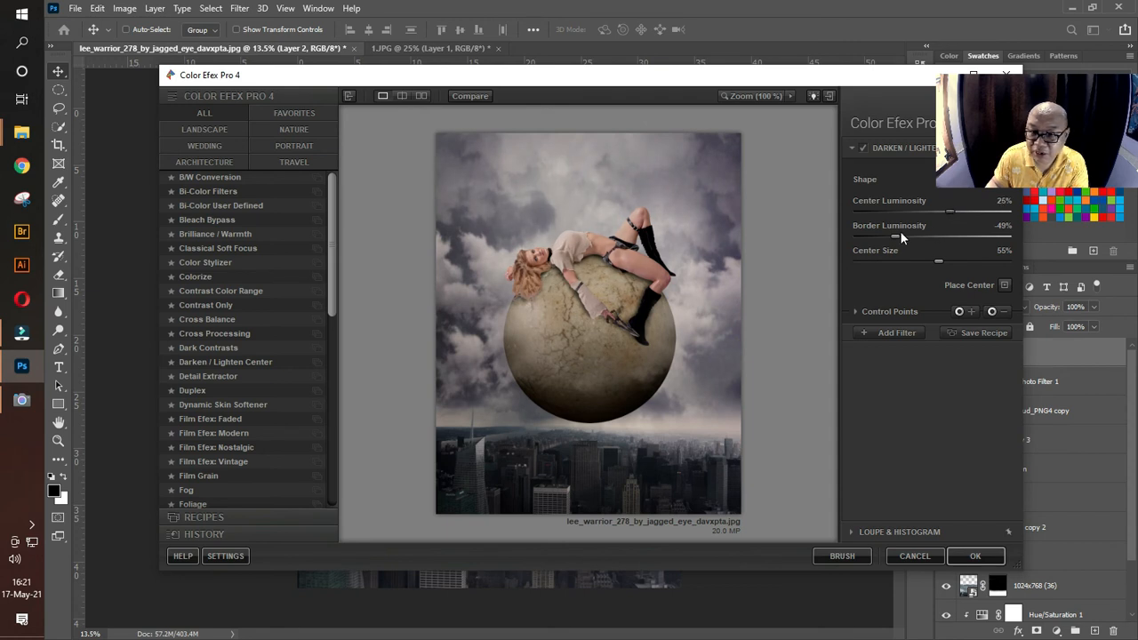
{"action": "left_click_drag", "start_coordinate": [899, 236], "coordinate": [948, 210]}
{"action": "left_click", "coordinate": [863, 149]}
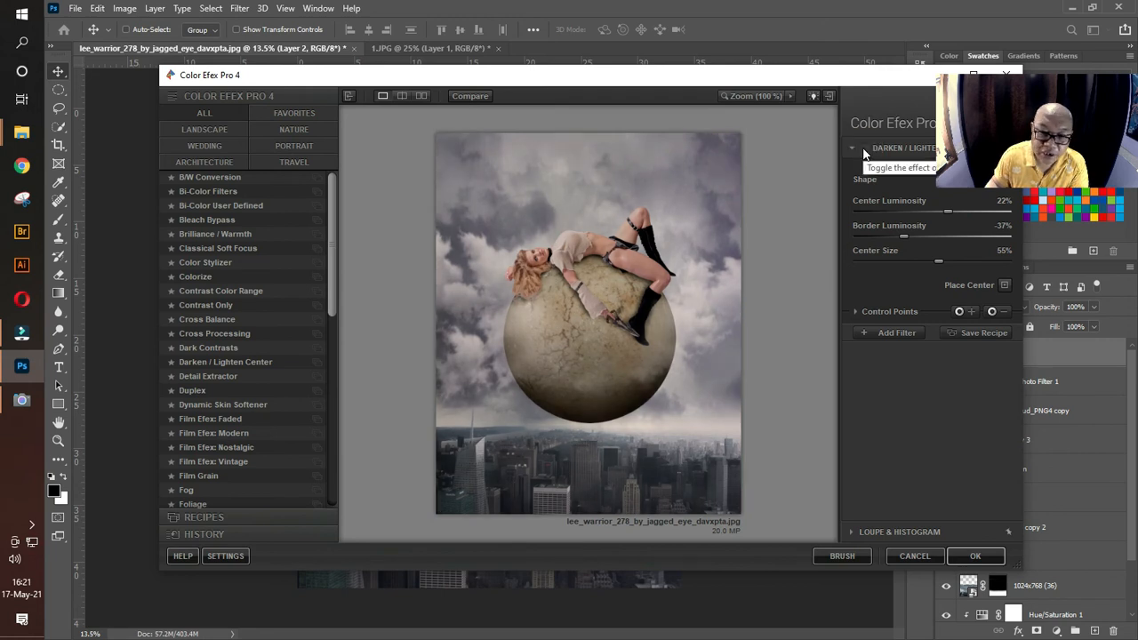
{"action": "left_click", "coordinate": [863, 148]}
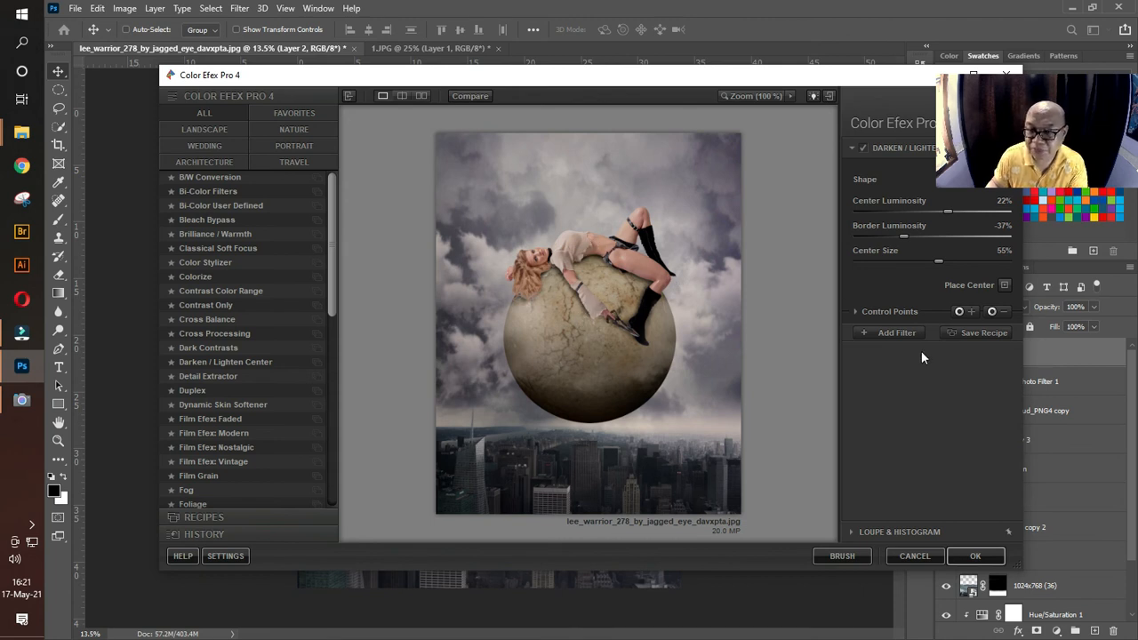
Step: Add a Remove Color Cast filter with color 109° and strength 43%, and apply both filters to the image
{"action": "left_click", "coordinate": [889, 337]}
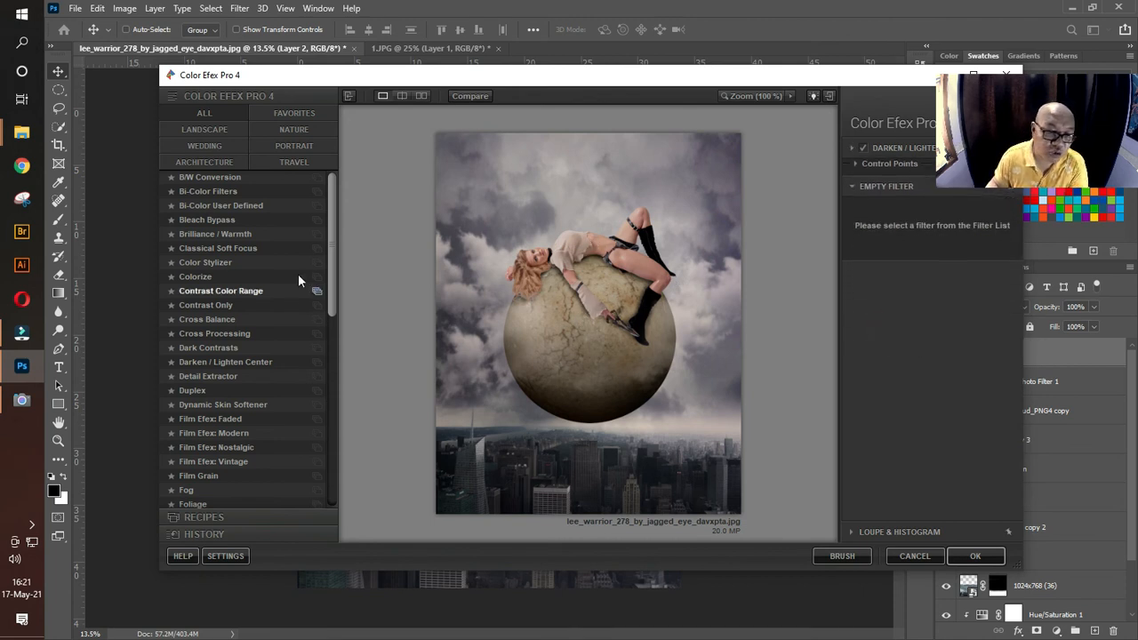
{"action": "left_click_drag", "start_coordinate": [332, 223], "coordinate": [327, 432]}
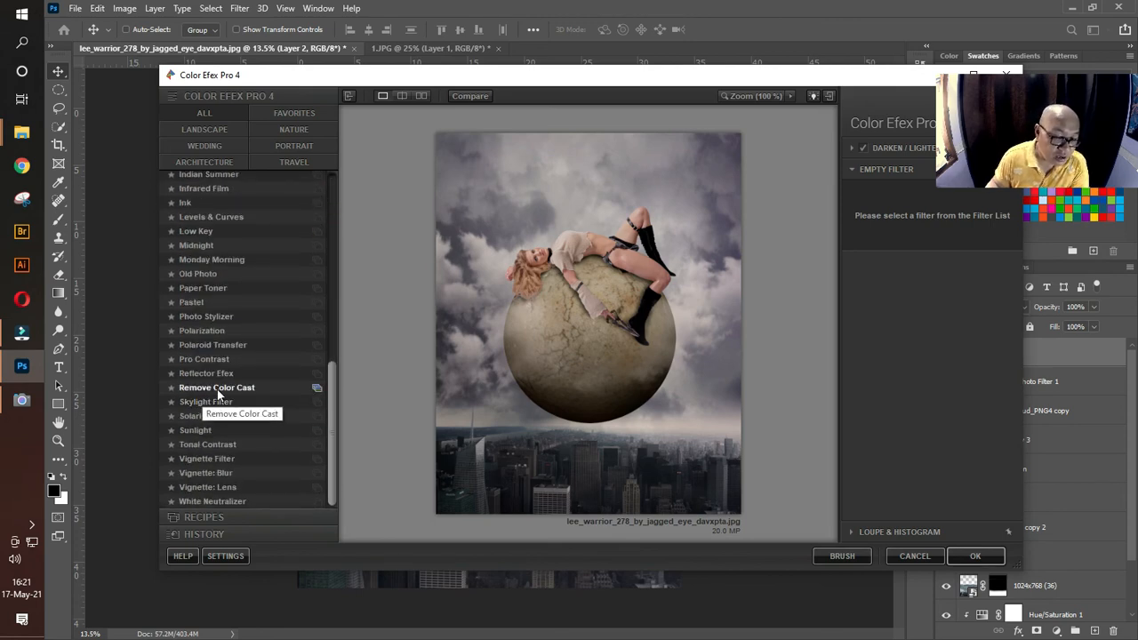
{"action": "left_click", "coordinate": [182, 391]}
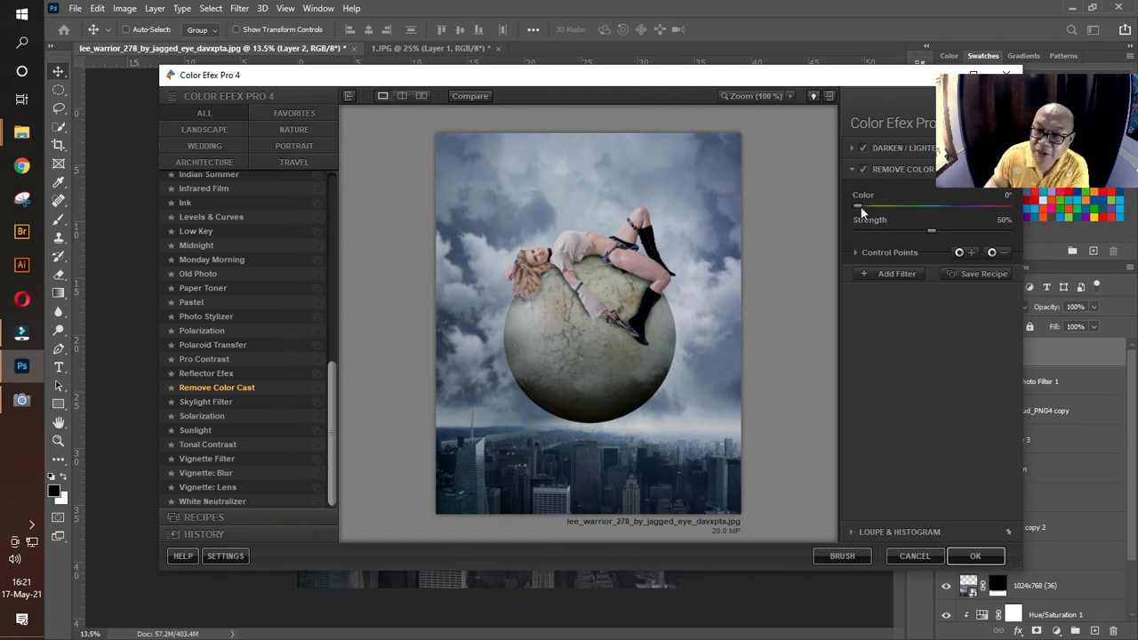
{"action": "left_click_drag", "start_coordinate": [858, 206], "coordinate": [907, 209]}
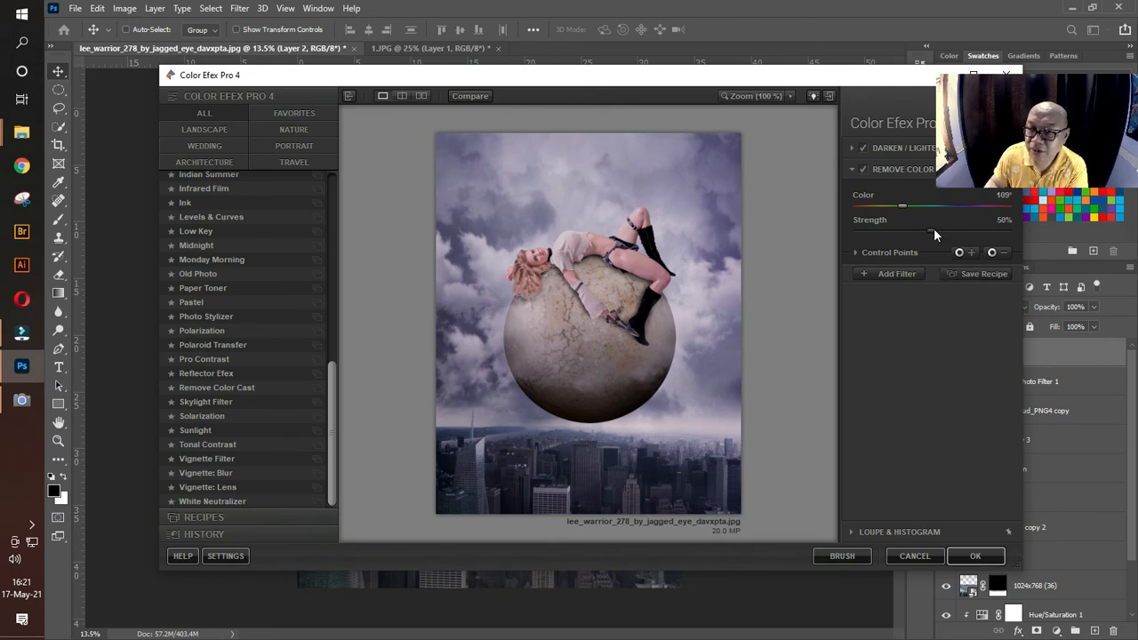
{"action": "mouse_move", "coordinate": [932, 231]}
{"action": "left_mouse_down"}
{"action": "mouse_move", "coordinate": [952, 245]}
{"action": "mouse_move", "coordinate": [921, 237]}
{"action": "left_mouse_up"}
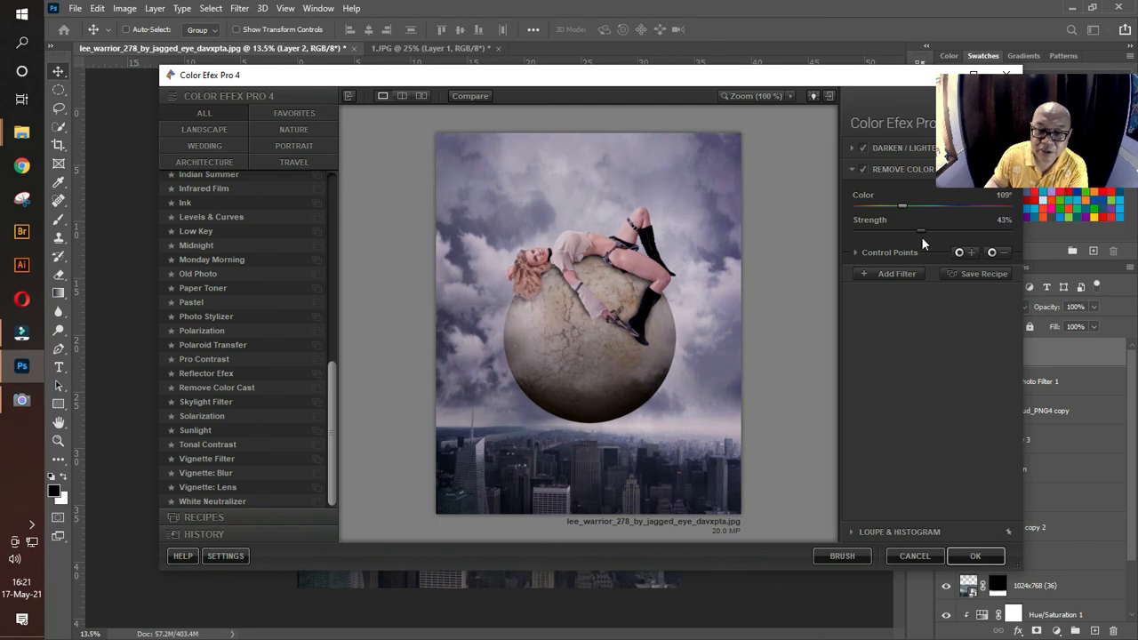
{"action": "left_click", "coordinate": [975, 555]}
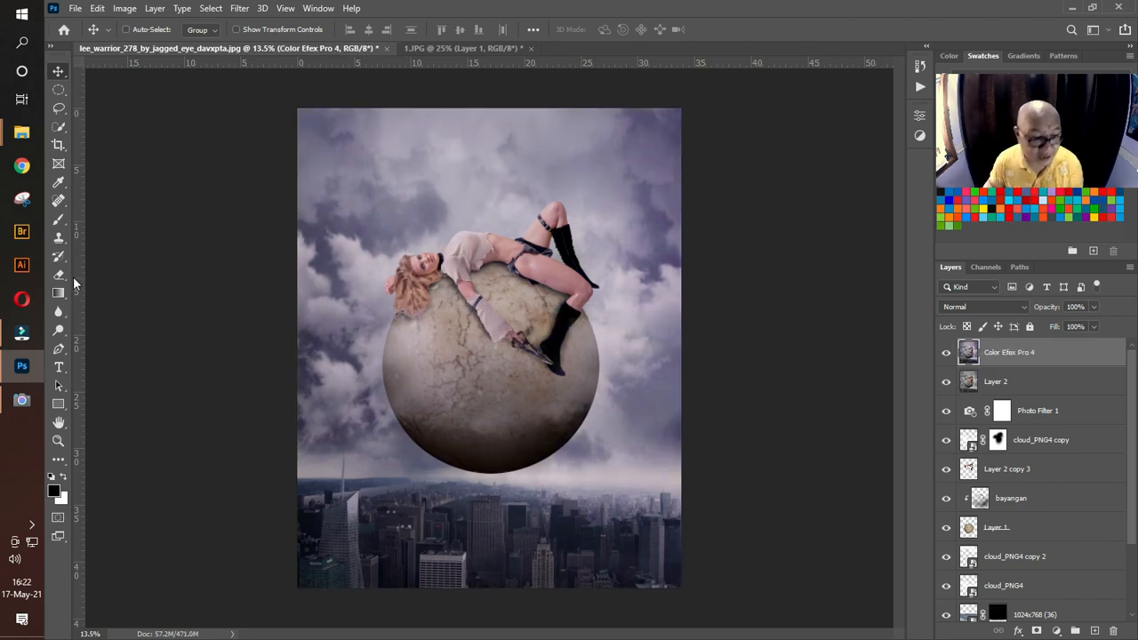
Step: Duplicate the Color Efex Pro 4 layer
{"action": "left_click", "coordinate": [57, 439]}
{"action": "mouse_move", "coordinate": [477, 240]}
{"action": "left_mouse_down"}
{"action": "mouse_move", "coordinate": [551, 289]}
{"action": "mouse_move", "coordinate": [486, 276]}
{"action": "left_mouse_up"}
{"action": "left_click_drag", "start_coordinate": [549, 338], "coordinate": [531, 337]}
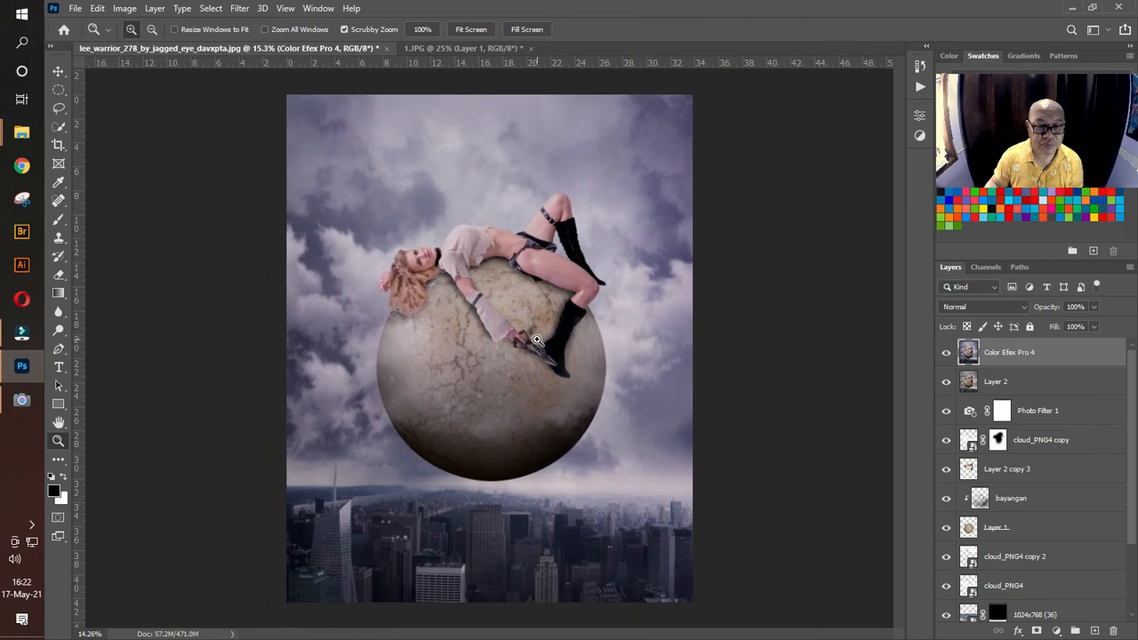
{"action": "left_click", "coordinate": [57, 72]}
{"action": "left_click", "coordinate": [790, 385]}
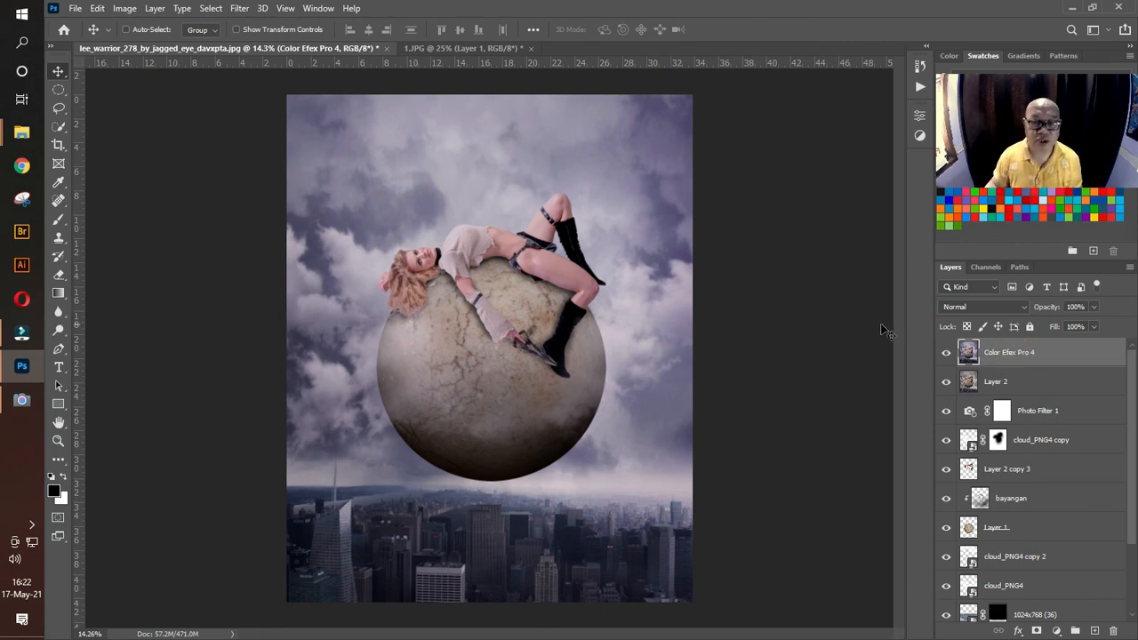
{"action": "key", "text": "ctrl+j"}
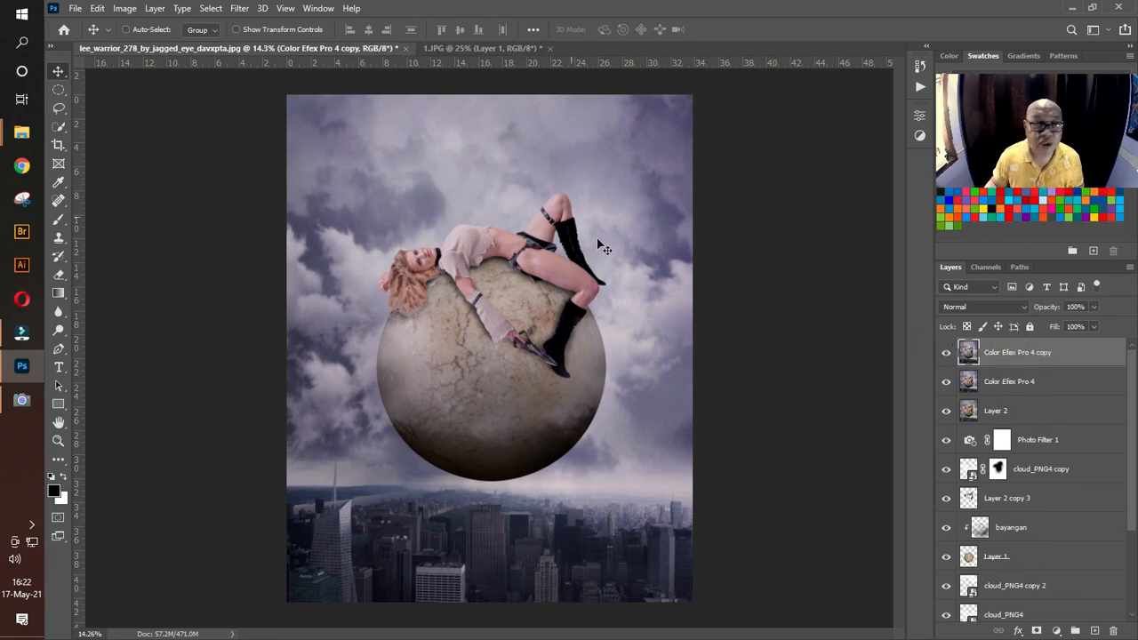
Step: Open the Camera Raw filter on the Color Efex Pro 4 copy layer and set temperature to +4 and tint to -10
{"action": "left_click", "coordinate": [238, 10]}
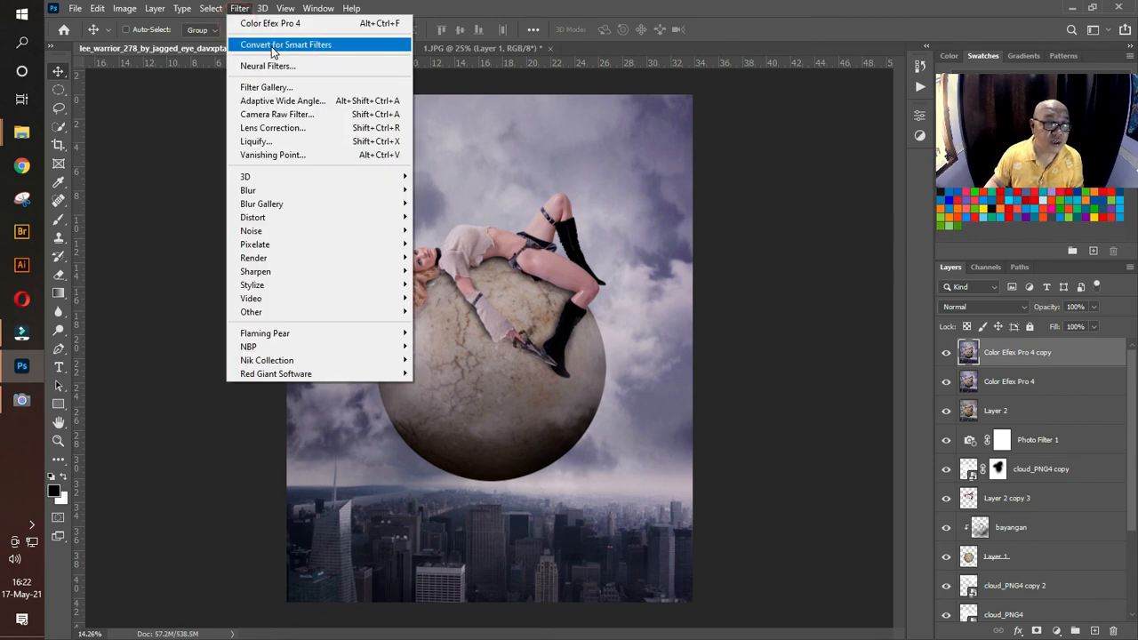
{"action": "left_click", "coordinate": [286, 115]}
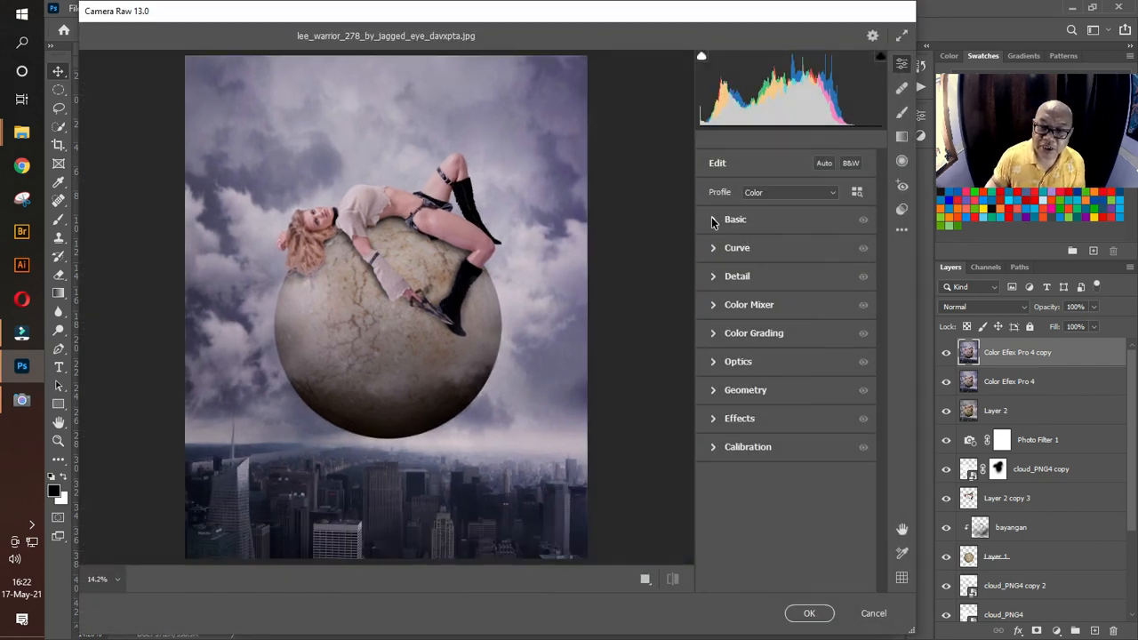
{"action": "left_click", "coordinate": [714, 221]}
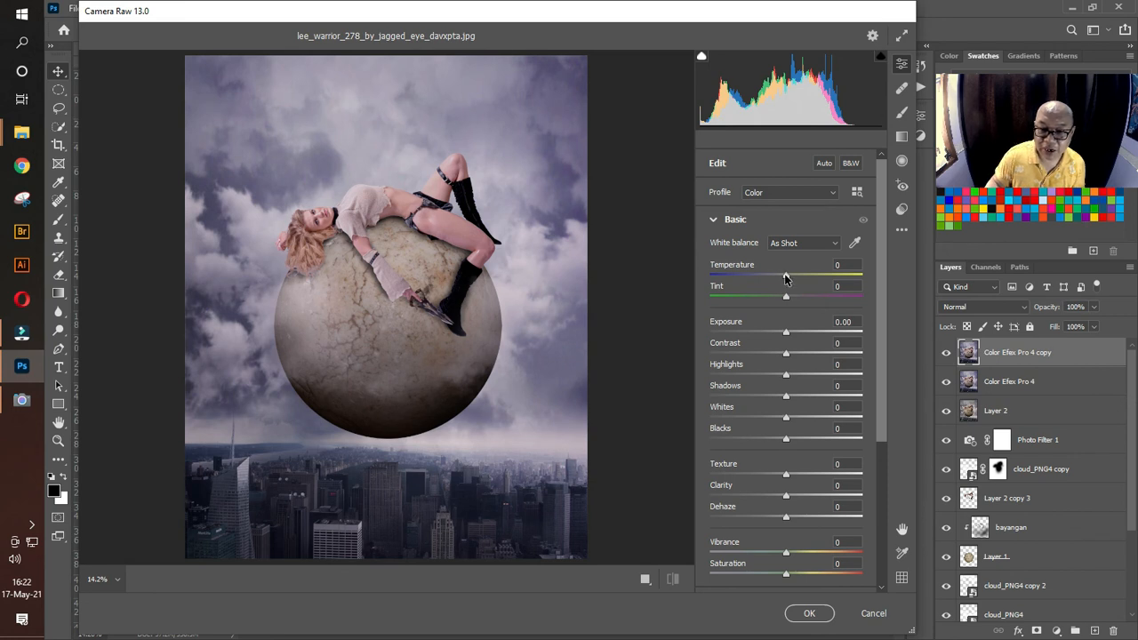
{"action": "left_click_drag", "start_coordinate": [785, 277], "coordinate": [787, 284]}
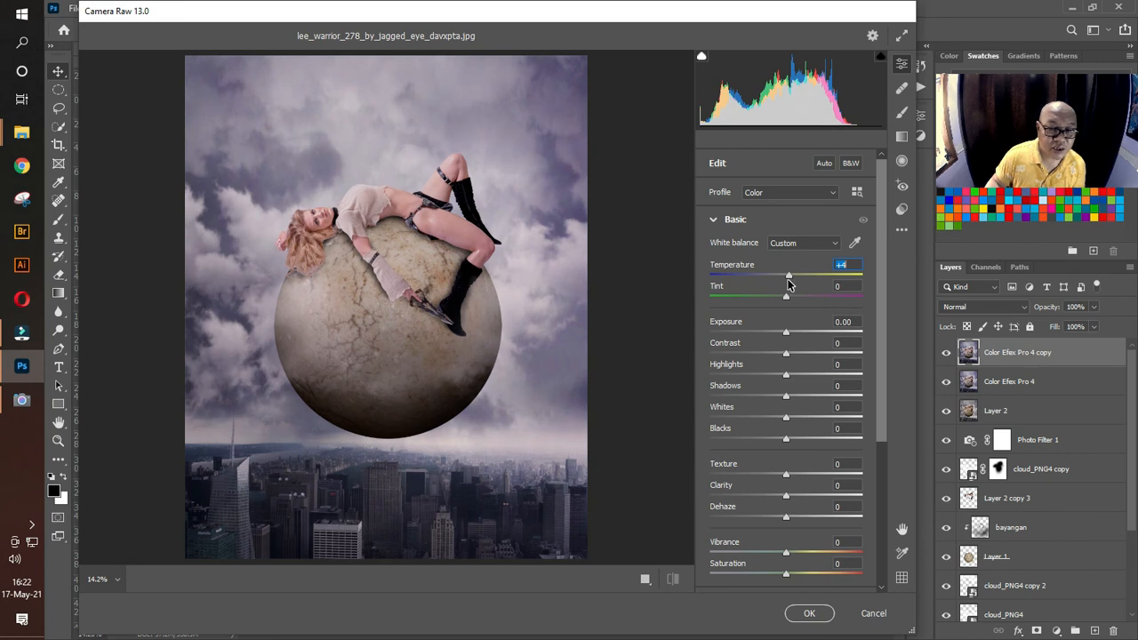
{"action": "left_click_drag", "start_coordinate": [786, 297], "coordinate": [776, 299]}
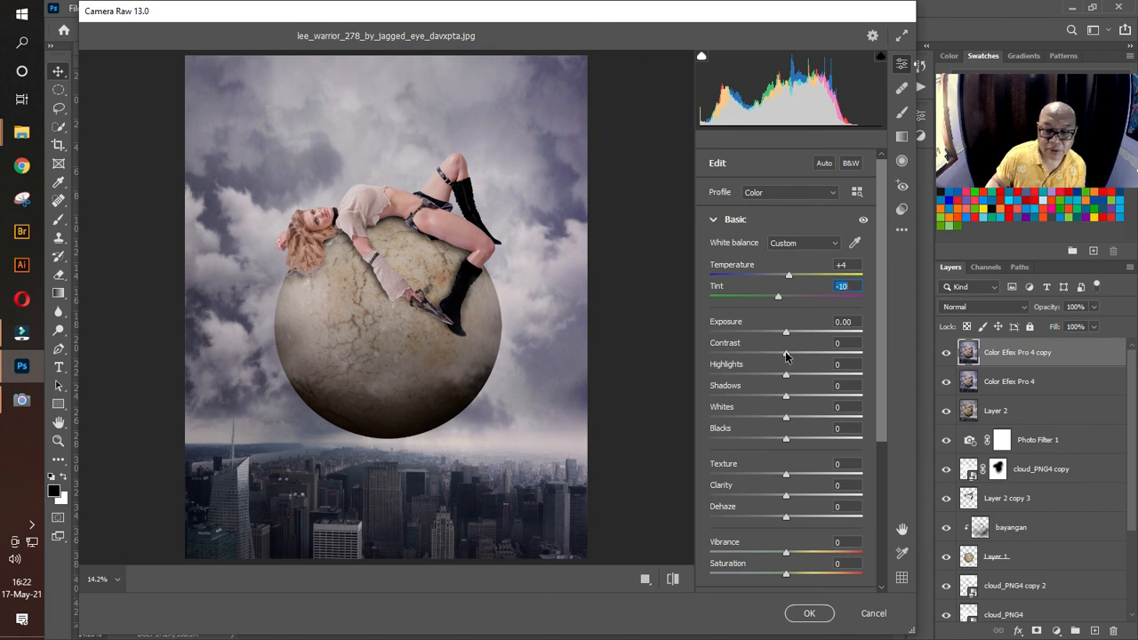
Step: Set contrast to +18, highlights to +2, shadows to +6, whites to -16, blacks to -1, texture to +18 and clarity to +5
{"action": "left_click_drag", "start_coordinate": [785, 356], "coordinate": [773, 420]}
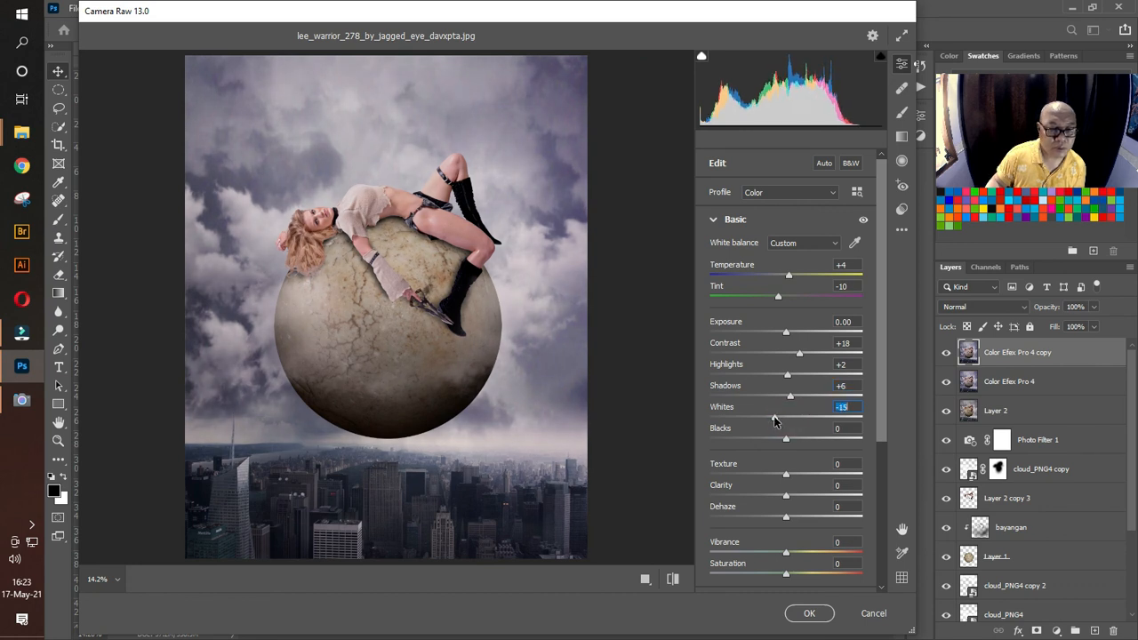
{"action": "left_click", "coordinate": [785, 441]}
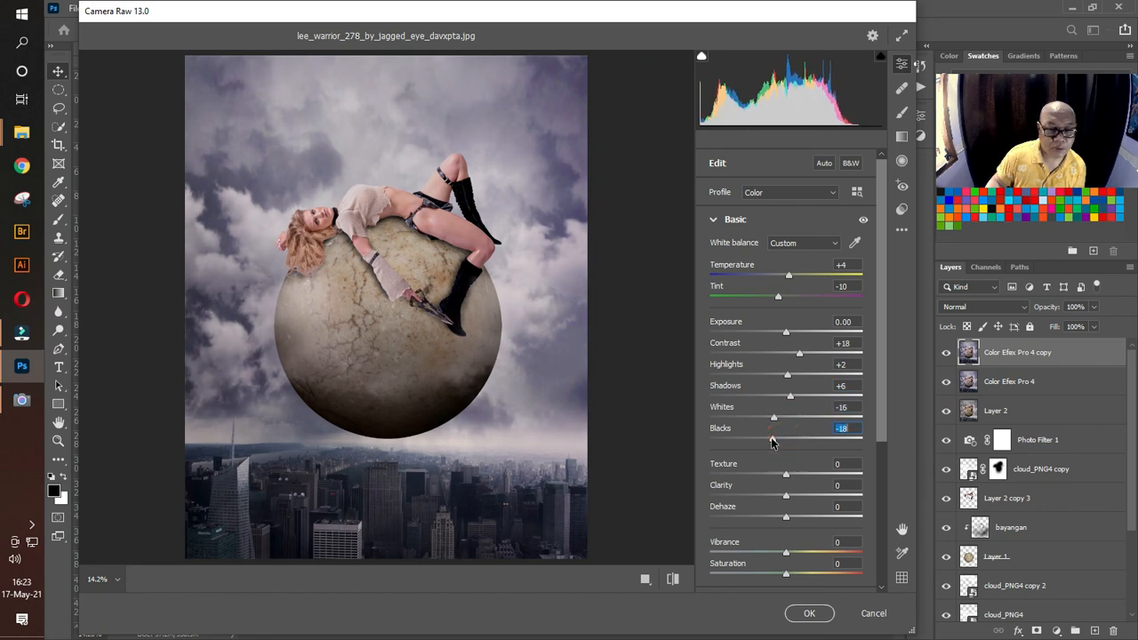
{"action": "left_click_drag", "start_coordinate": [783, 444], "coordinate": [789, 498]}
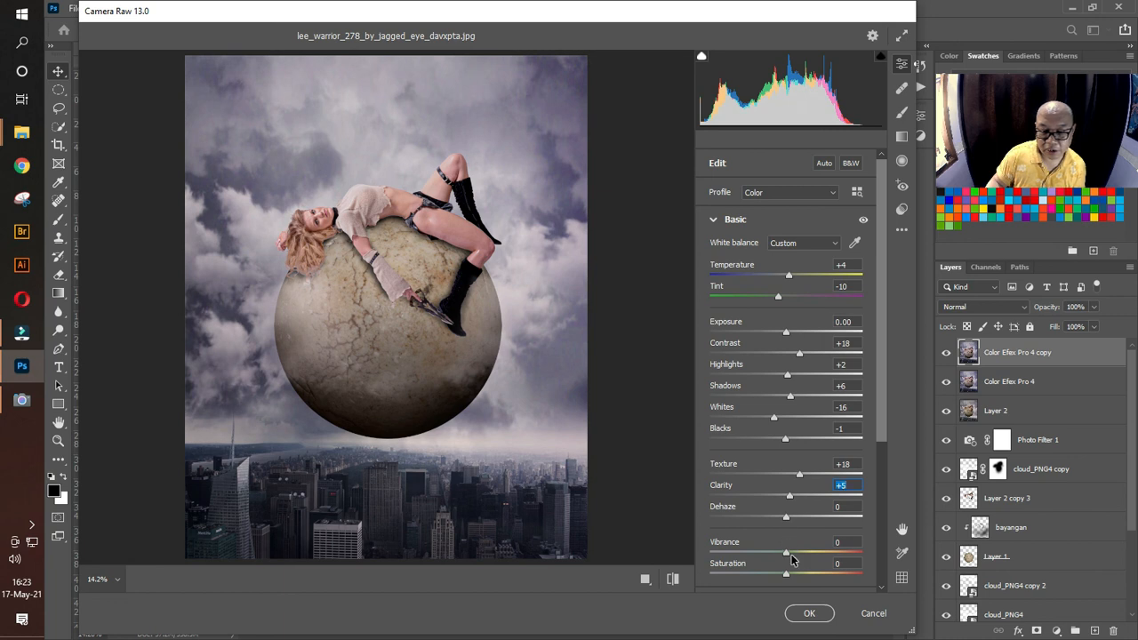
Step: Set vibrance to +11 and saturation to 0, and apply the Camera Raw adjustments to the layer
{"action": "left_click_drag", "start_coordinate": [787, 552], "coordinate": [773, 571]}
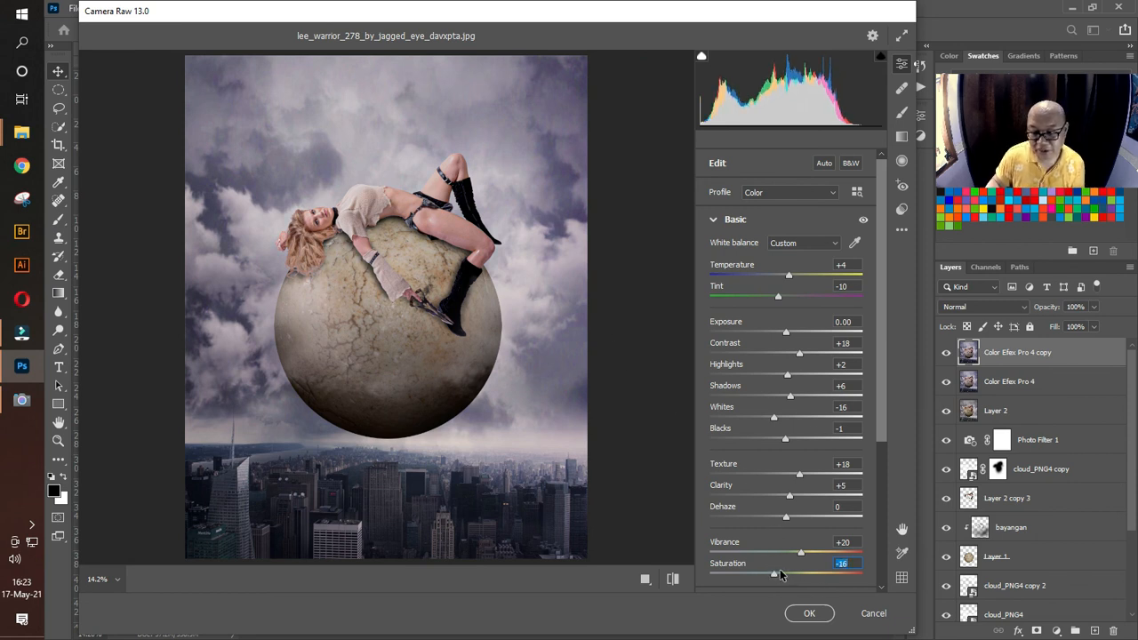
{"action": "left_click_drag", "start_coordinate": [776, 575], "coordinate": [791, 580]}
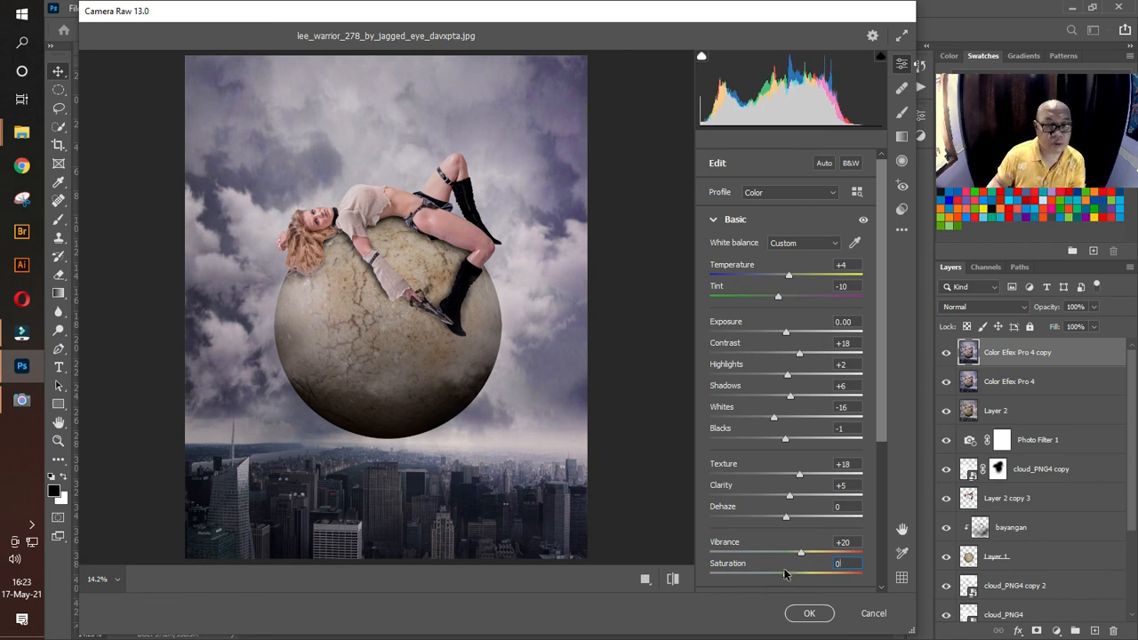
{"action": "left_click_drag", "start_coordinate": [802, 555], "coordinate": [797, 556]}
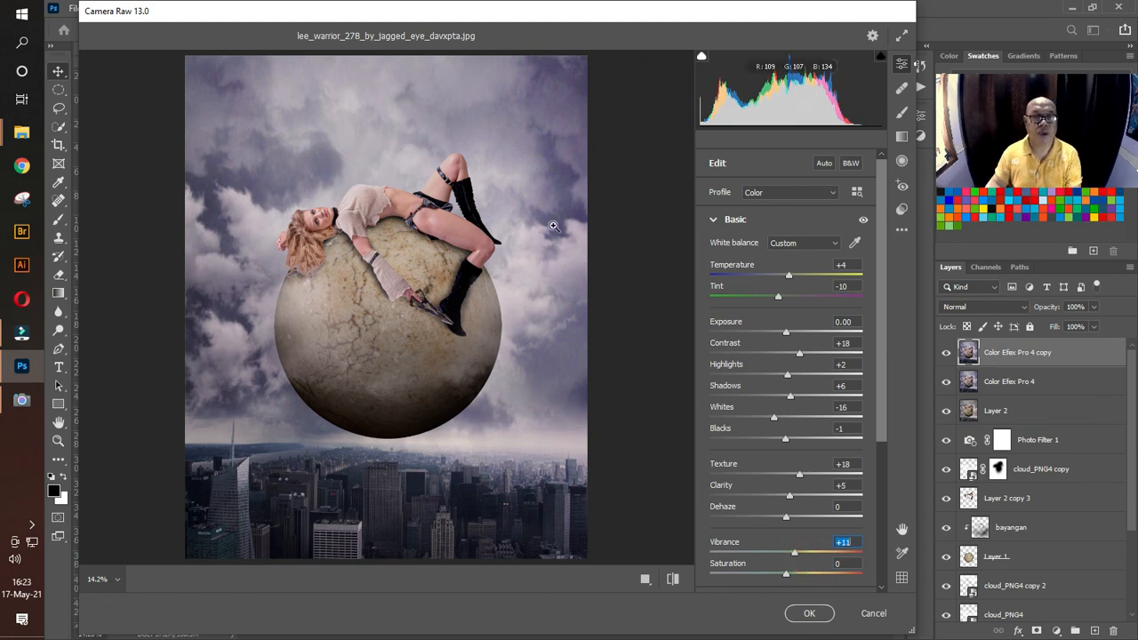
{"action": "left_click", "coordinate": [809, 613]}
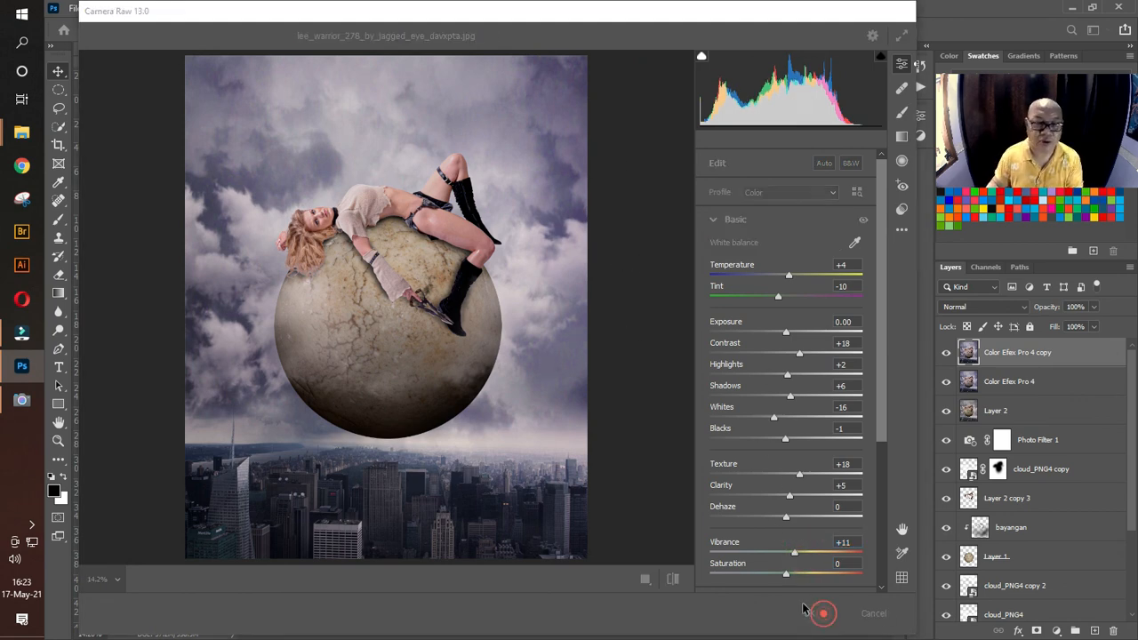